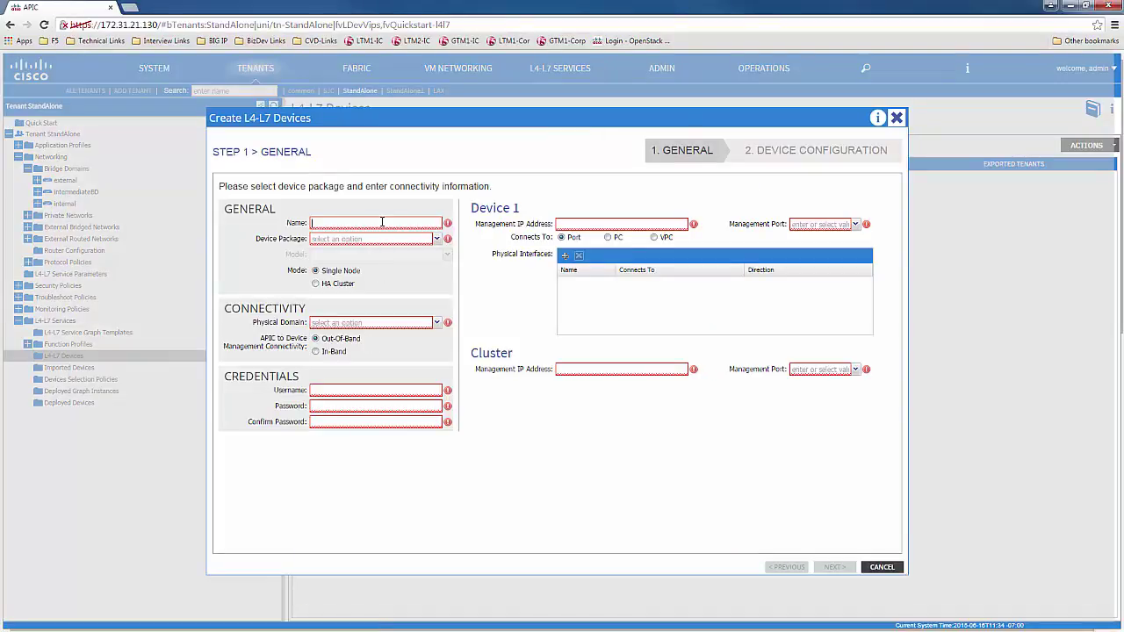
# - Name the device ASAF5 with package F5-BIGIP-1.2.0, model Unknown (Manual), device type Virtual
pyautogui.write('ASAF5')
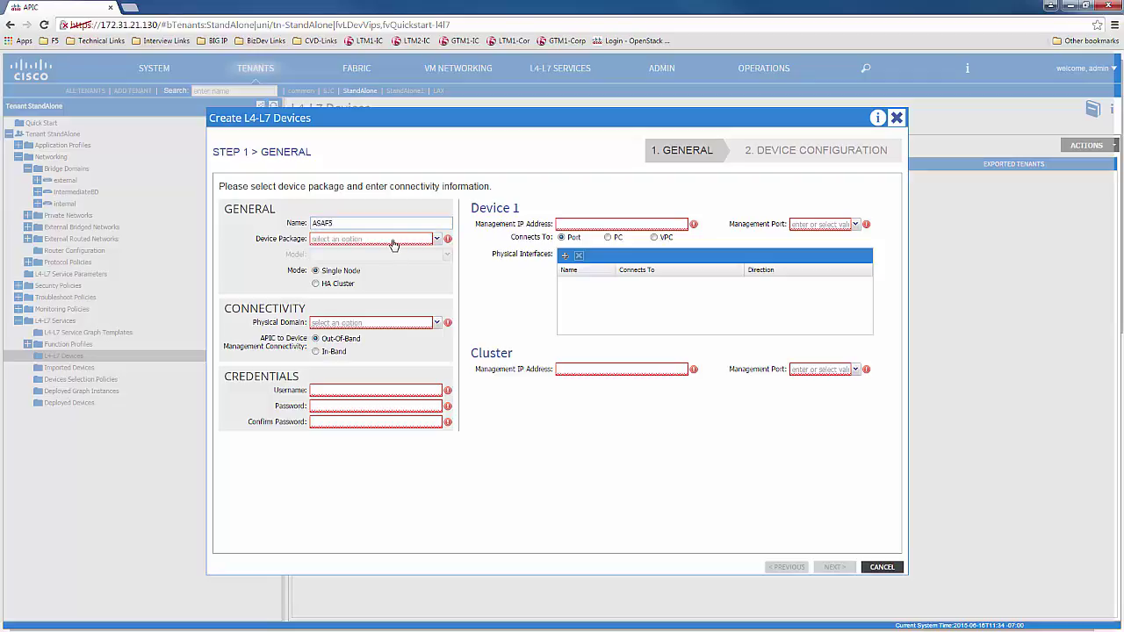
pyautogui.click(389, 240)
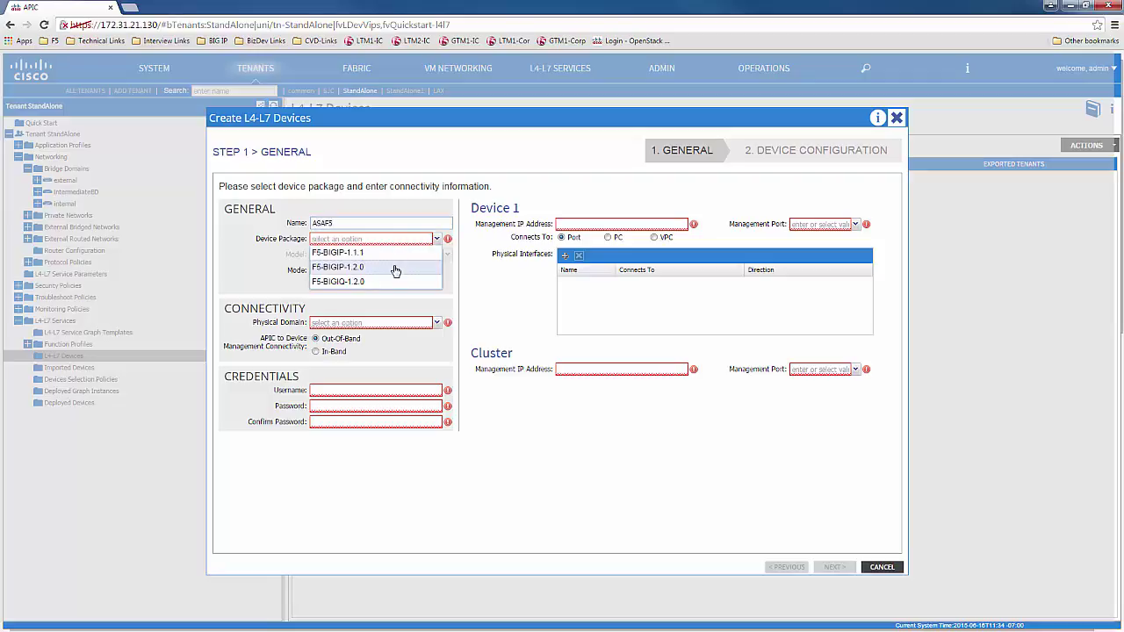
pyautogui.click(396, 267)
pyautogui.click(380, 255)
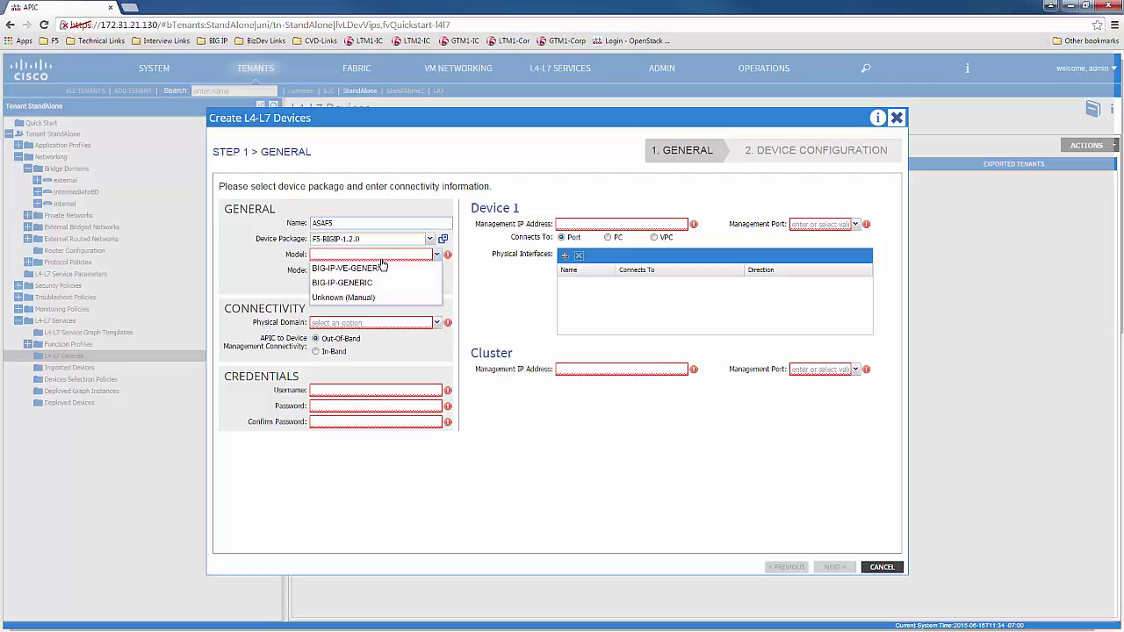
pyautogui.click(362, 298)
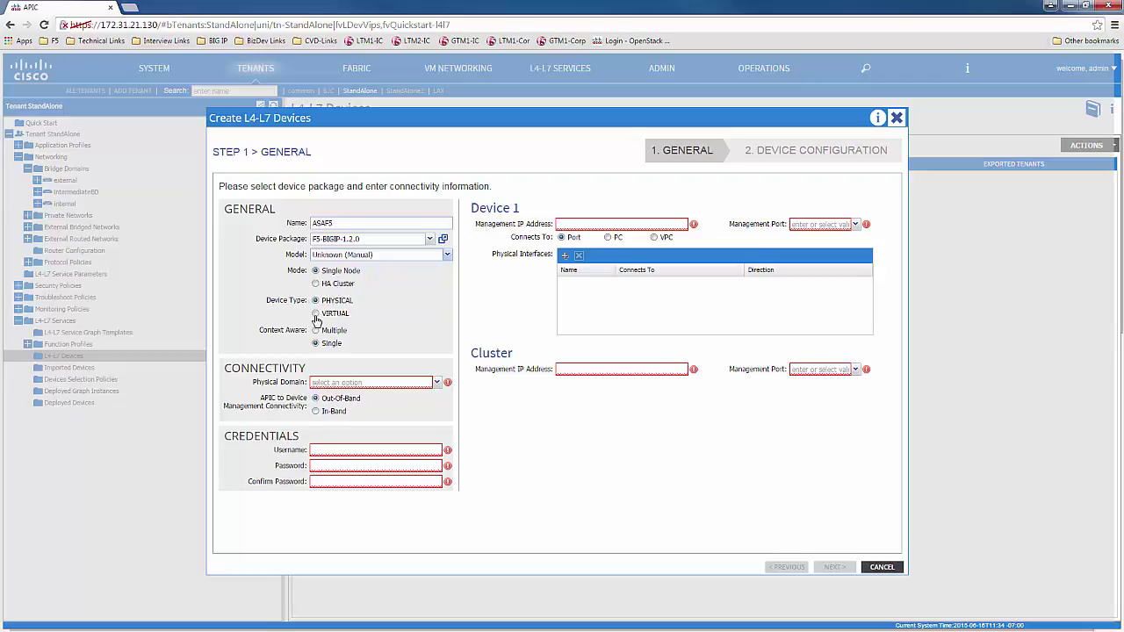
pyautogui.press('Down')
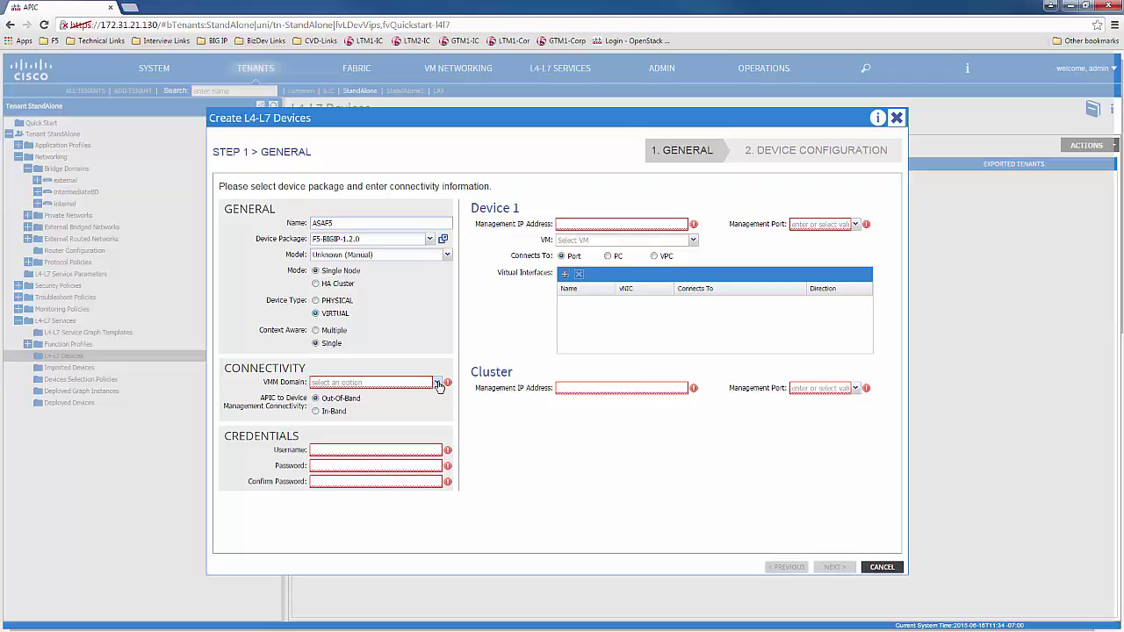
# - Select the vcenter VMM domain and enter the device login username and password
pyautogui.click(437, 383)
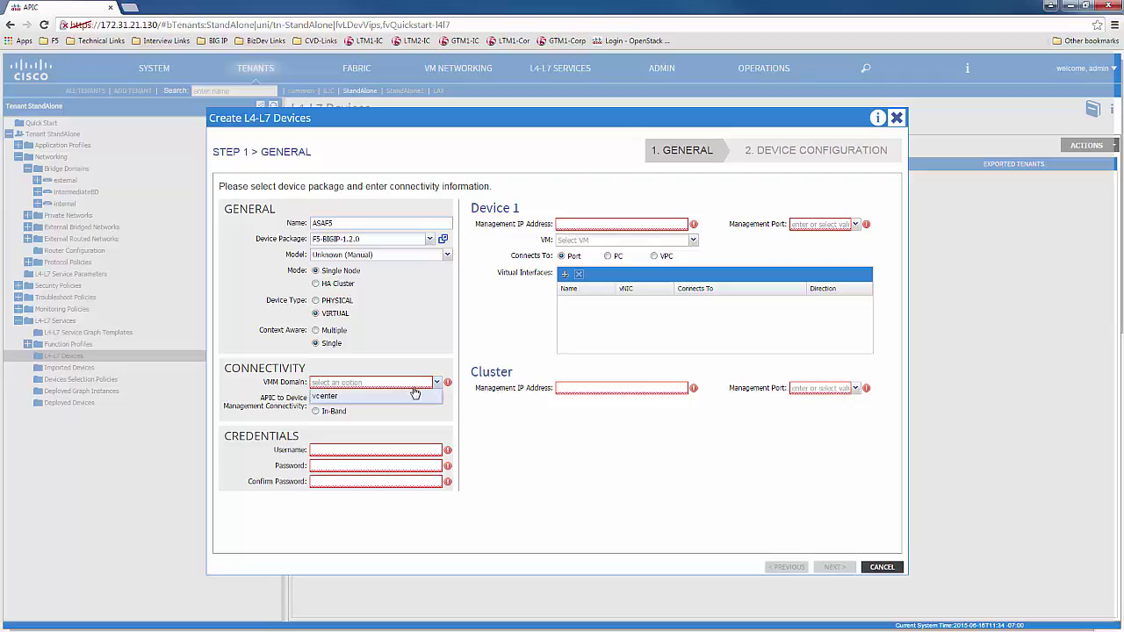
pyautogui.click(413, 396)
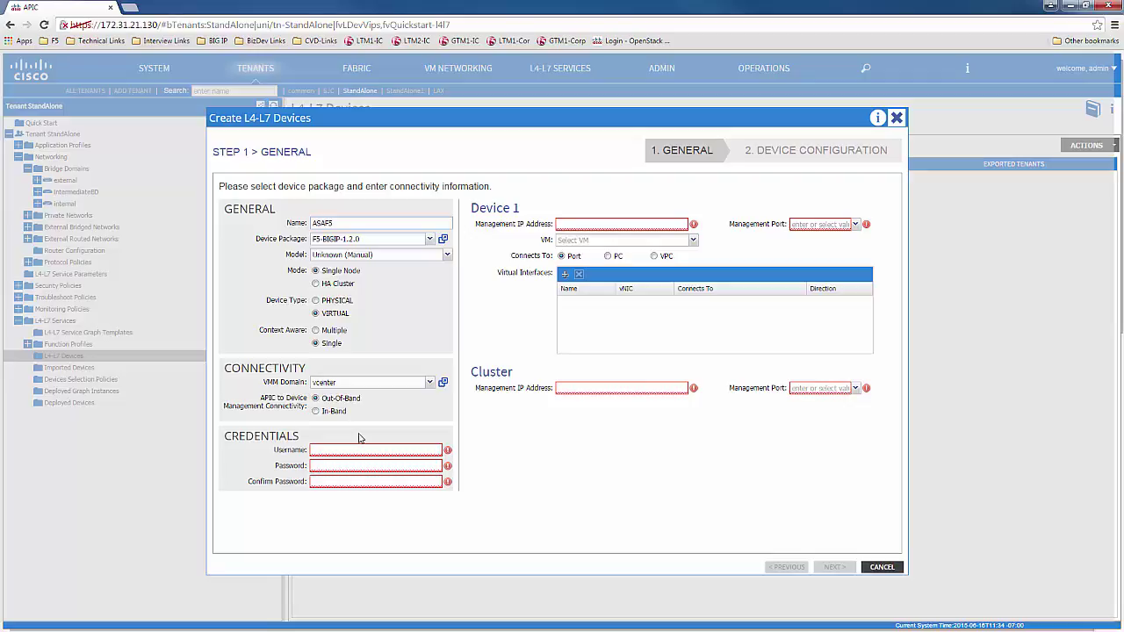
pyautogui.click(402, 447)
pyautogui.press('Tab')
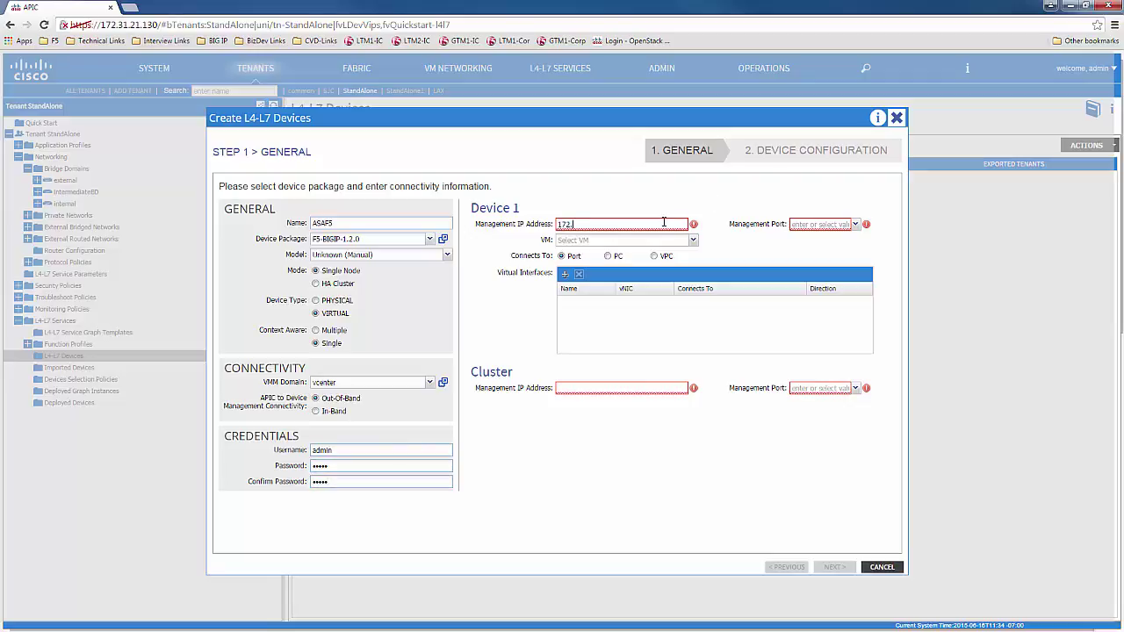
# - Set management IP 172.31.21.137 over https and choose the BIG-IP virtual machine
pyautogui.click(664, 222)
pyautogui.write('172.31.21.137')
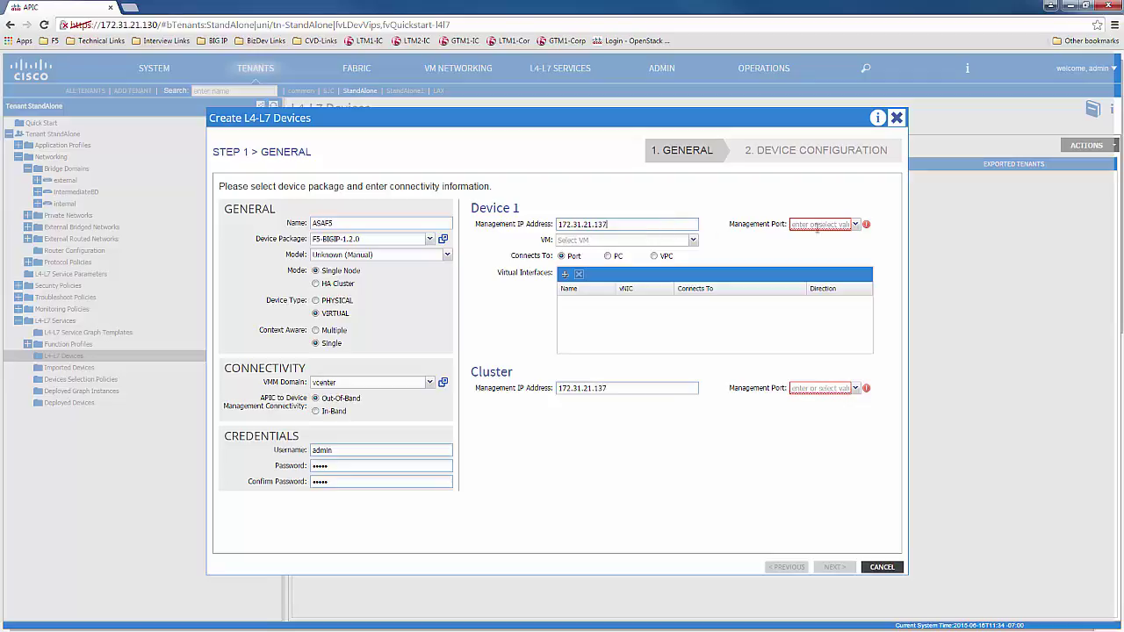
pyautogui.click(795, 224)
pyautogui.click(806, 252)
pyautogui.click(692, 240)
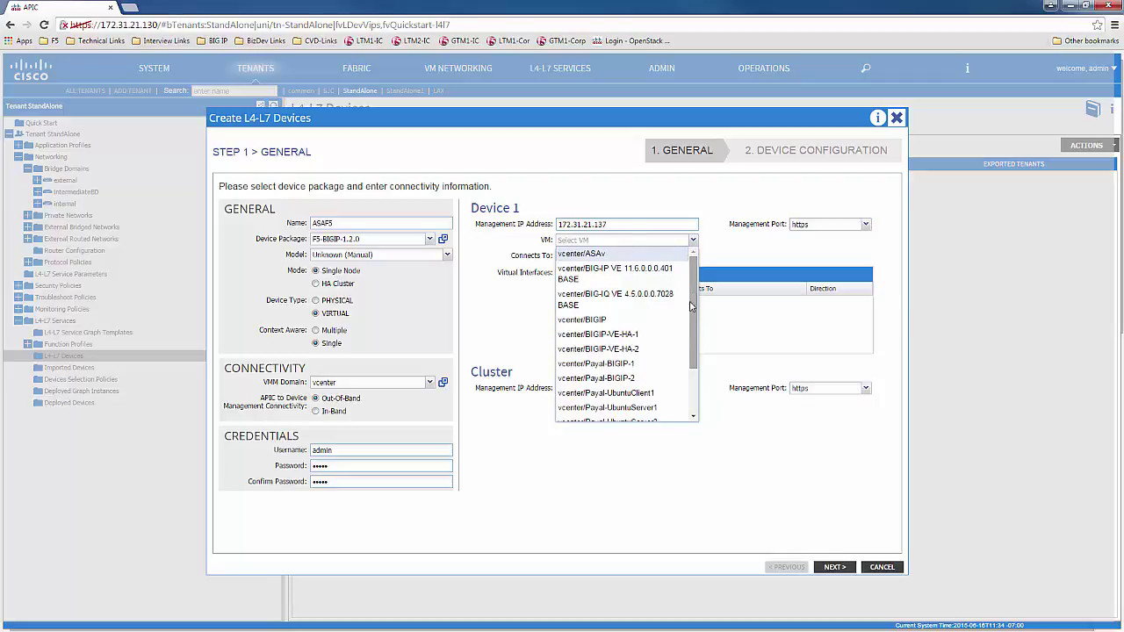
pyautogui.click(664, 364)
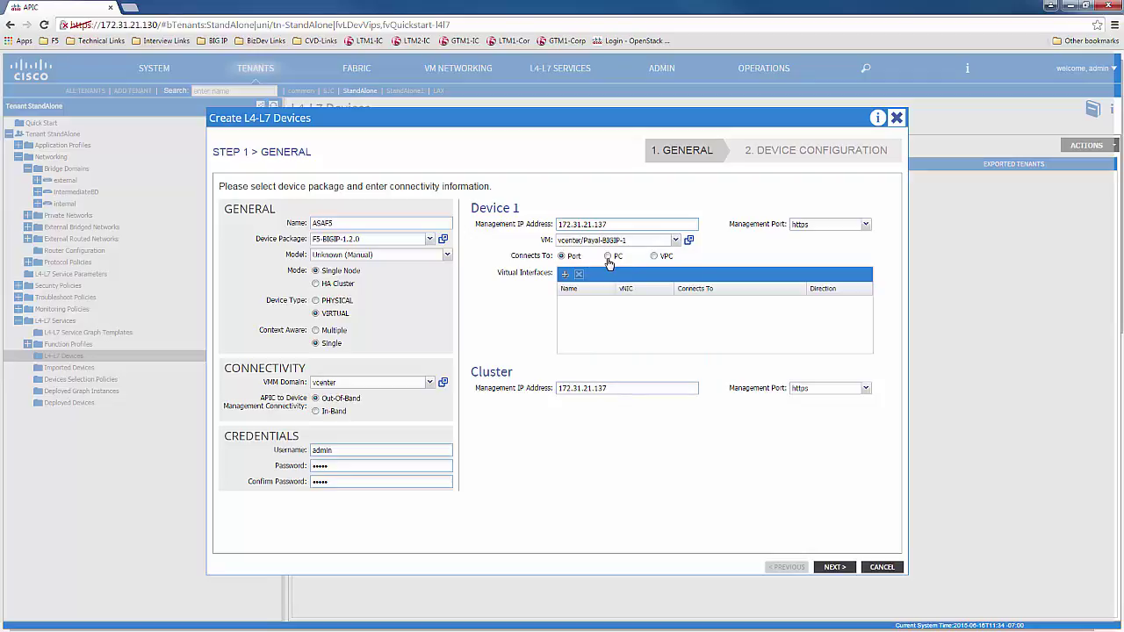
# - Add virtual interface 1_1 on Node-101/eth1/10 with a network adapter, marked provider
pyautogui.click(565, 274)
pyautogui.click(611, 303)
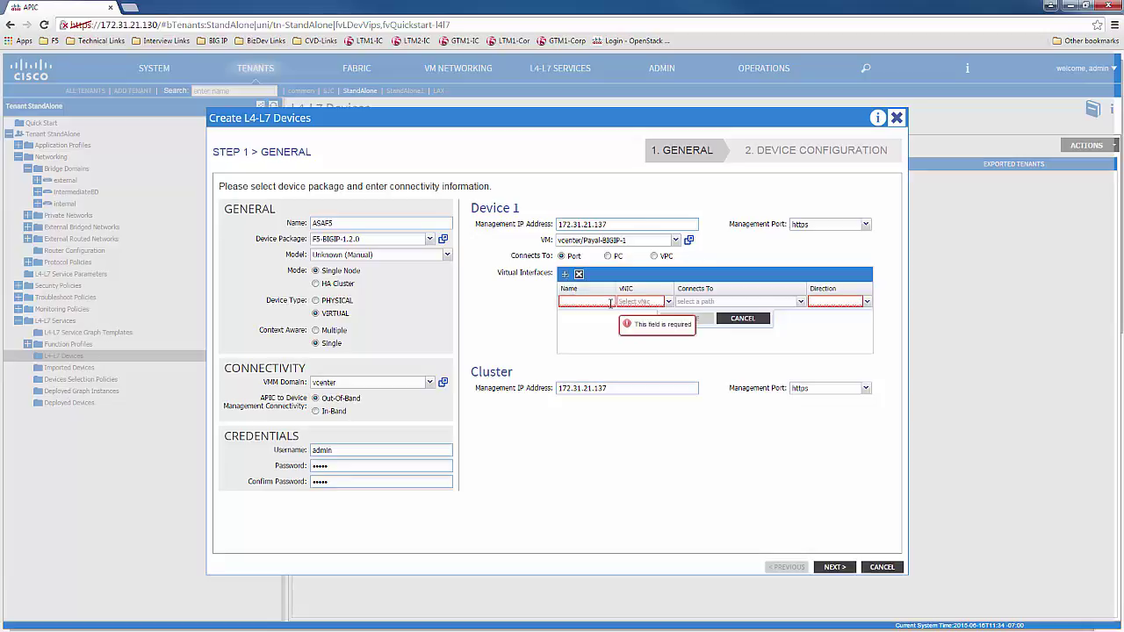
pyautogui.write('1')
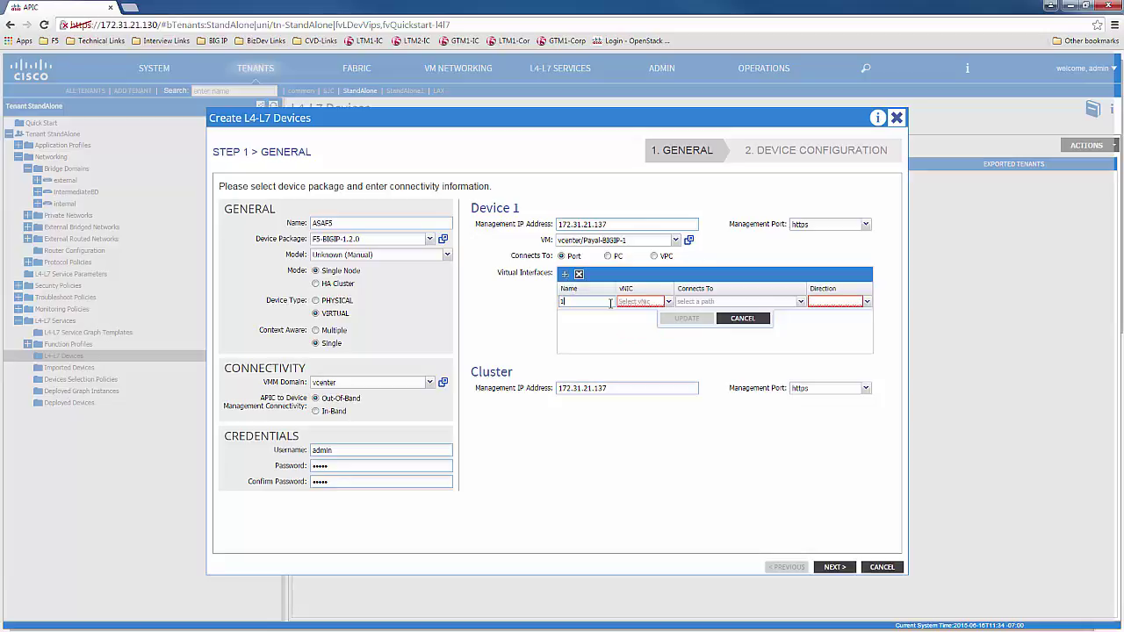
pyautogui.write('_1')
pyautogui.click(668, 301)
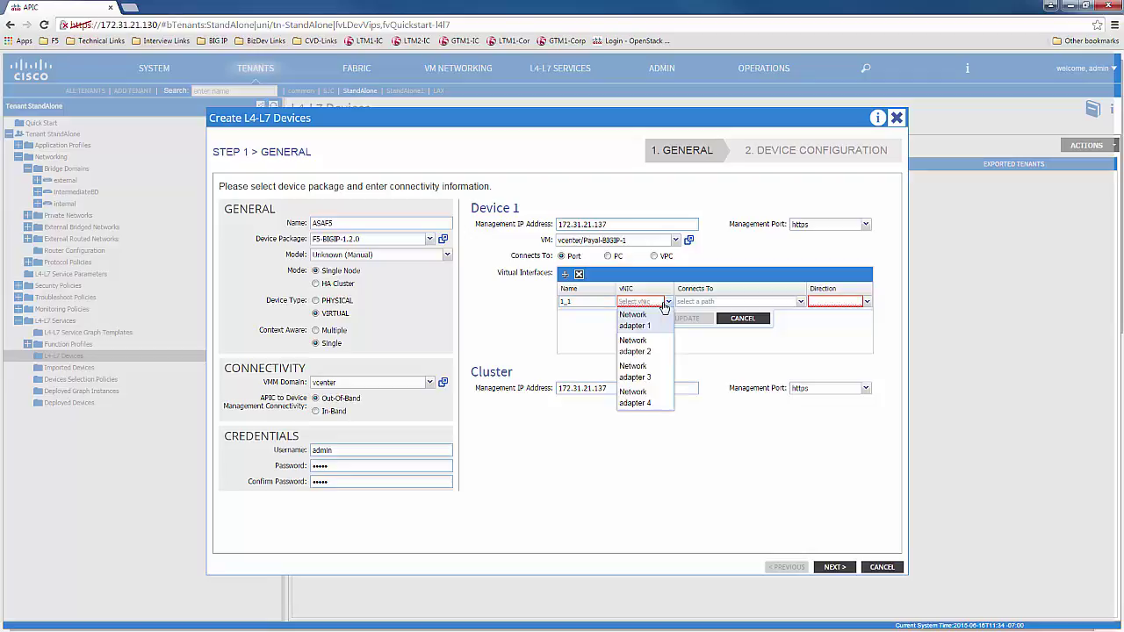
pyautogui.click(663, 345)
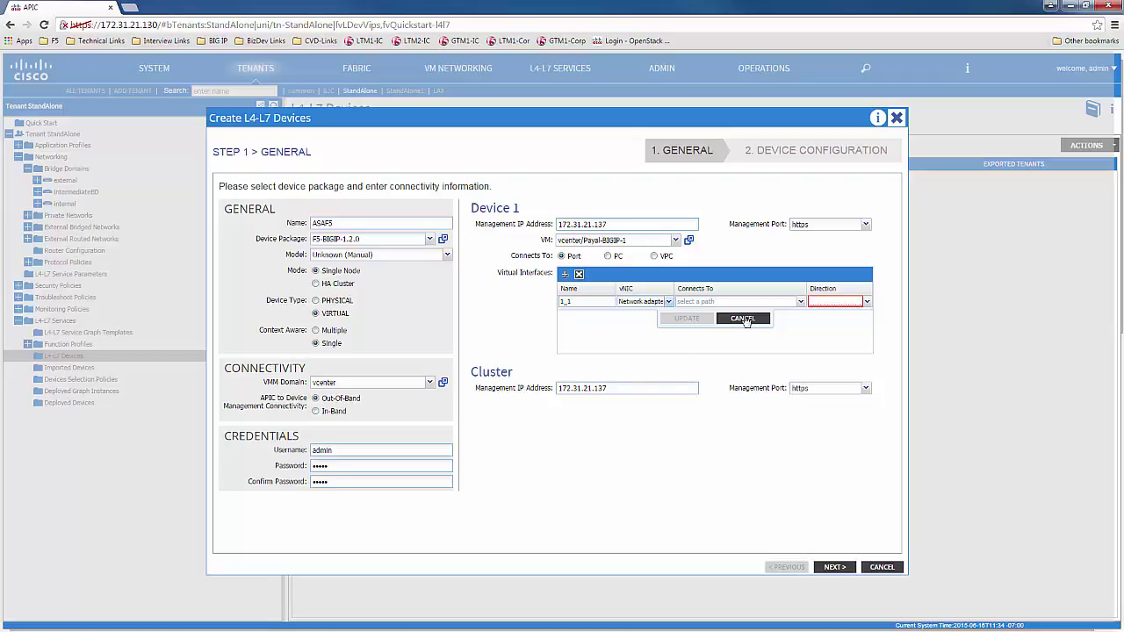
pyautogui.click(800, 302)
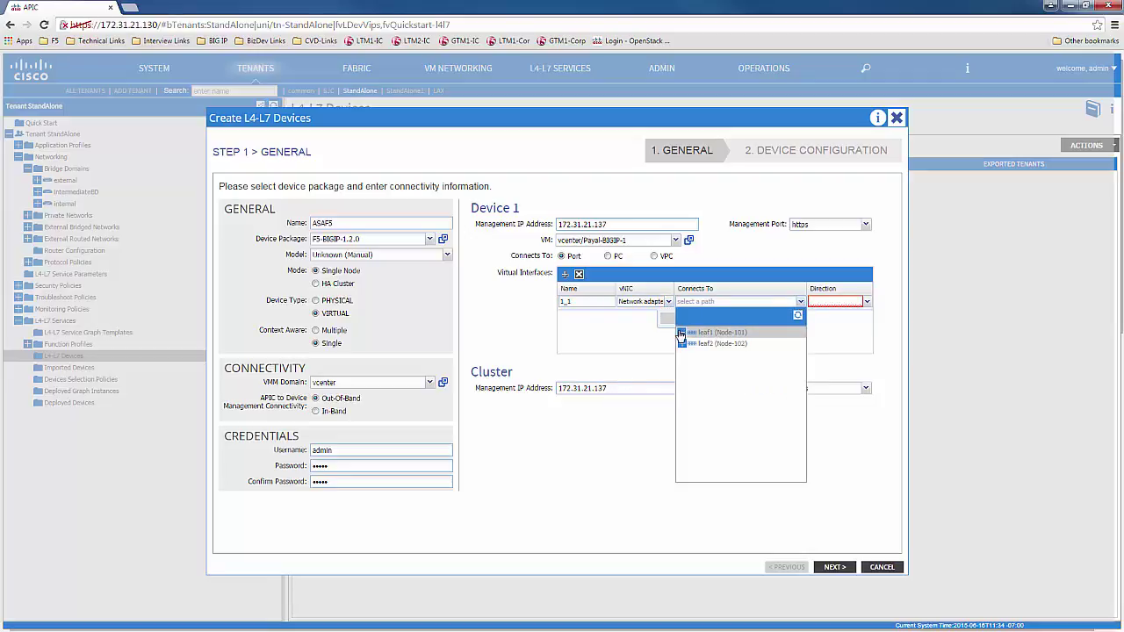
pyautogui.click(682, 333)
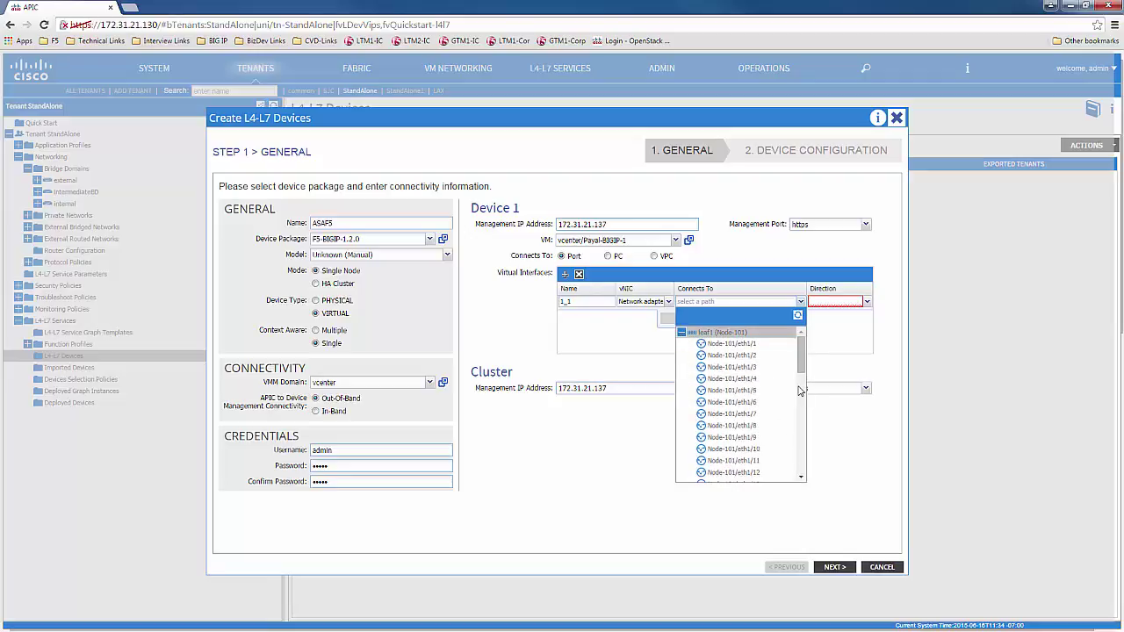
pyautogui.click(769, 450)
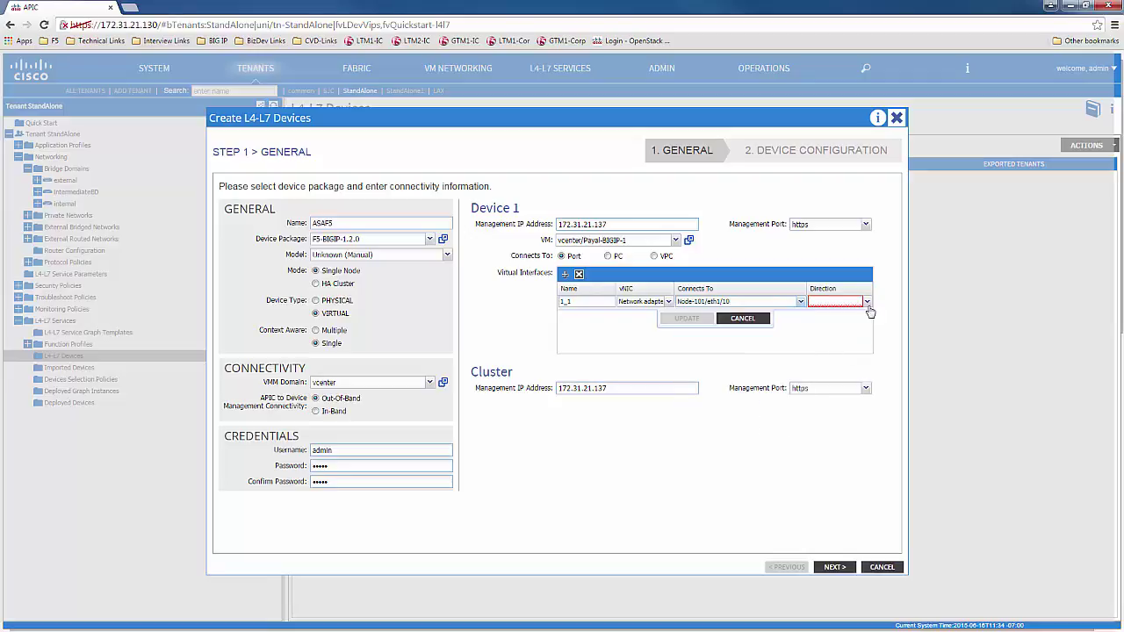
pyautogui.click(867, 302)
pyautogui.click(848, 314)
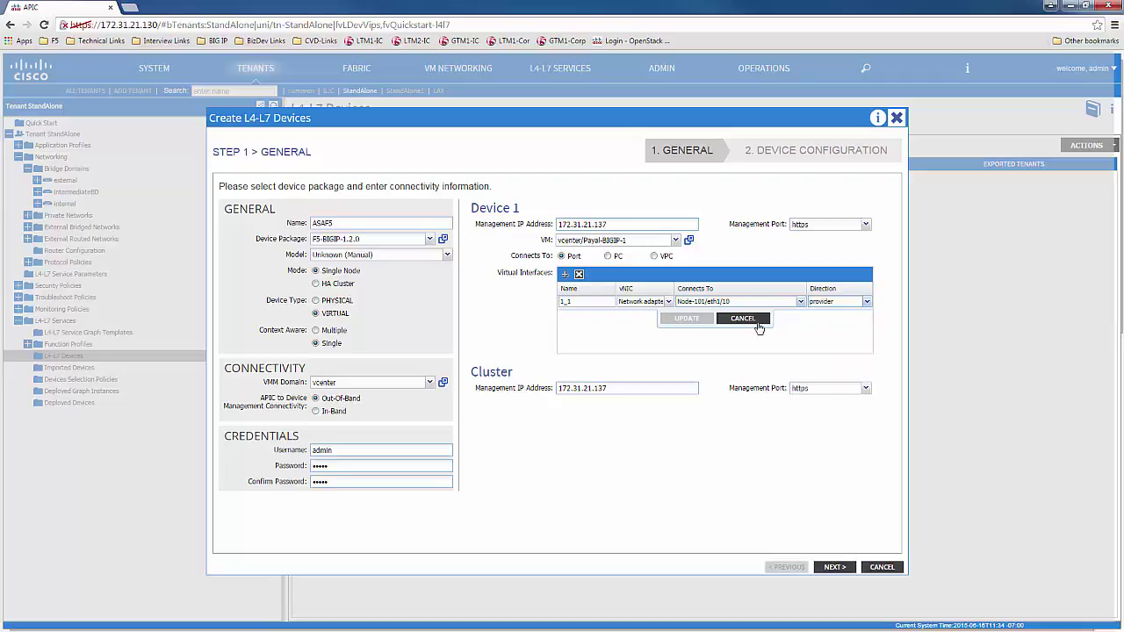
pyautogui.click(688, 318)
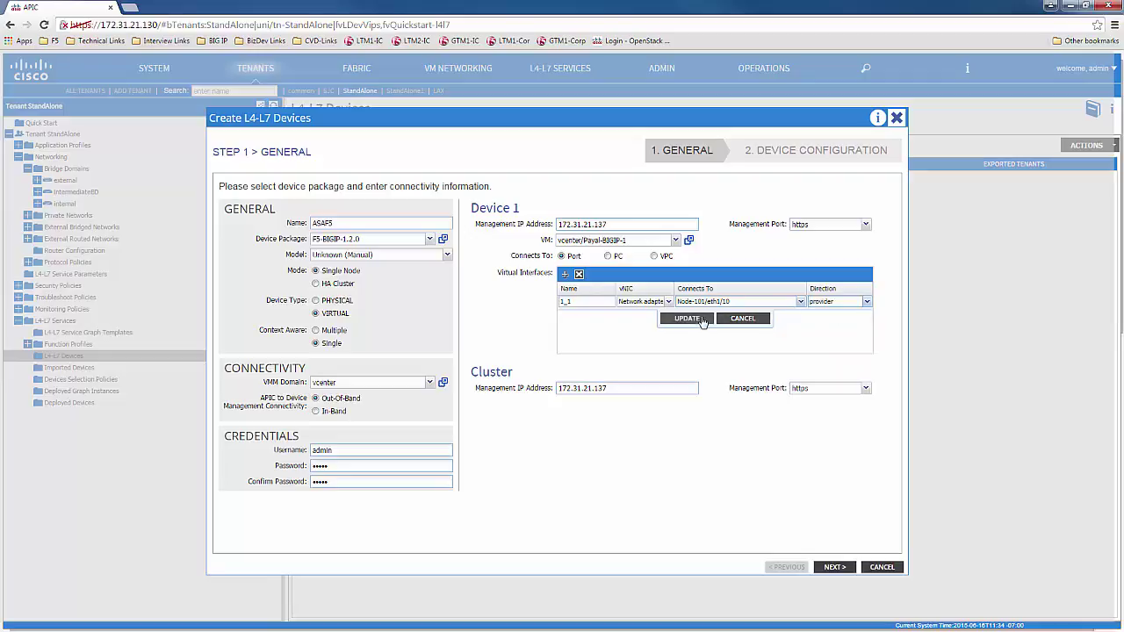
# - Add virtual interface 1_2 on Node-101/eth1/10 with a network adapter, marked consumer
pyautogui.click(565, 275)
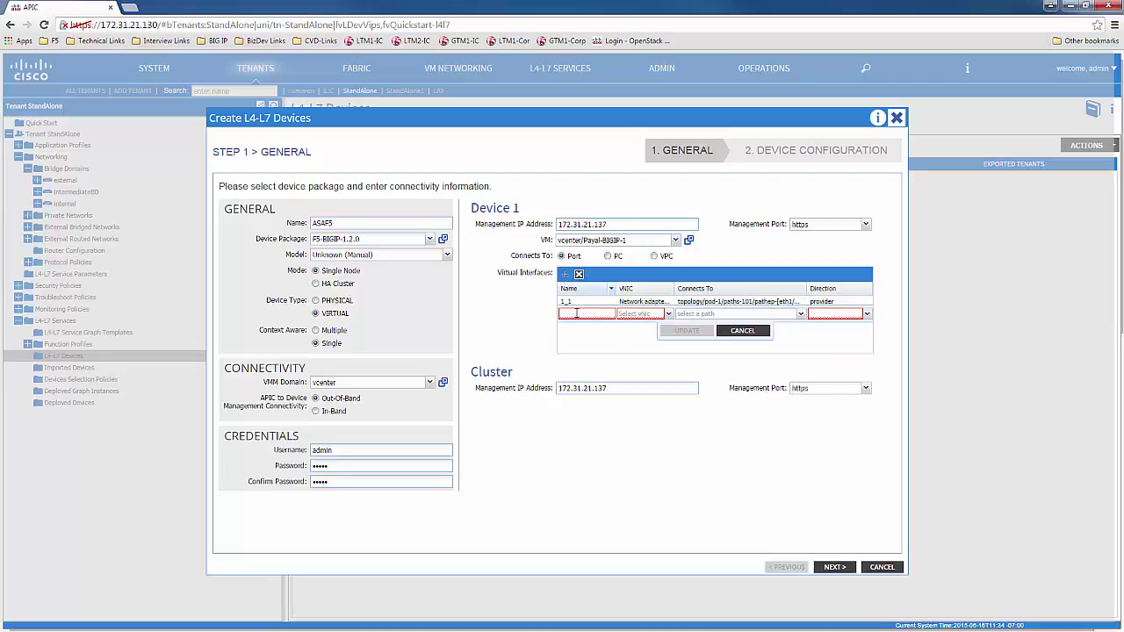
pyautogui.write('1_2')
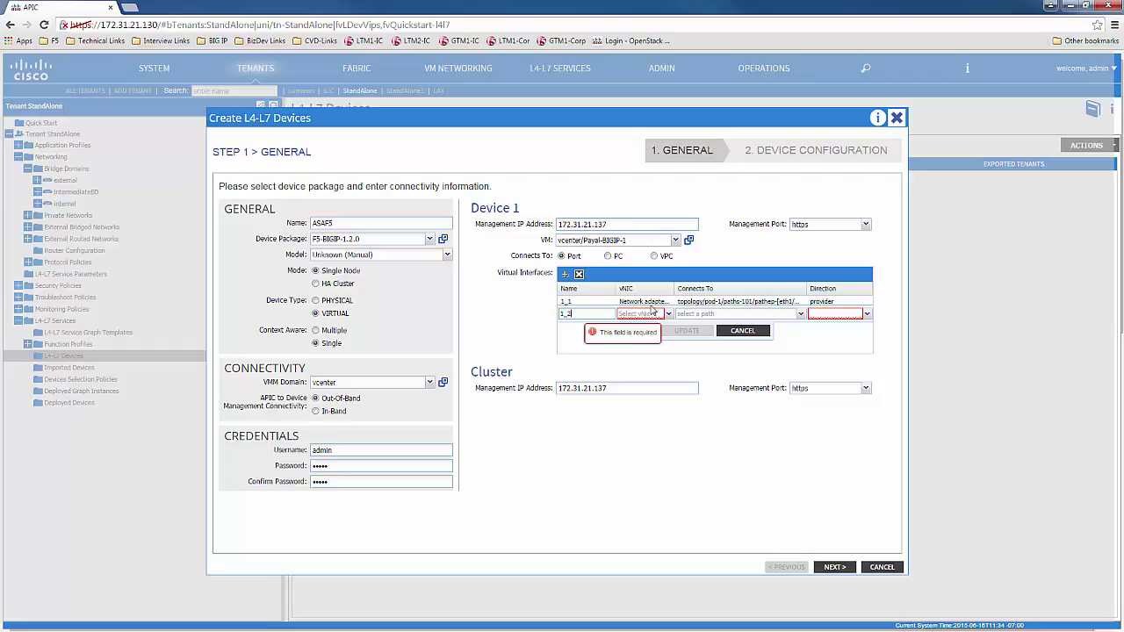
pyautogui.click(668, 314)
pyautogui.click(649, 384)
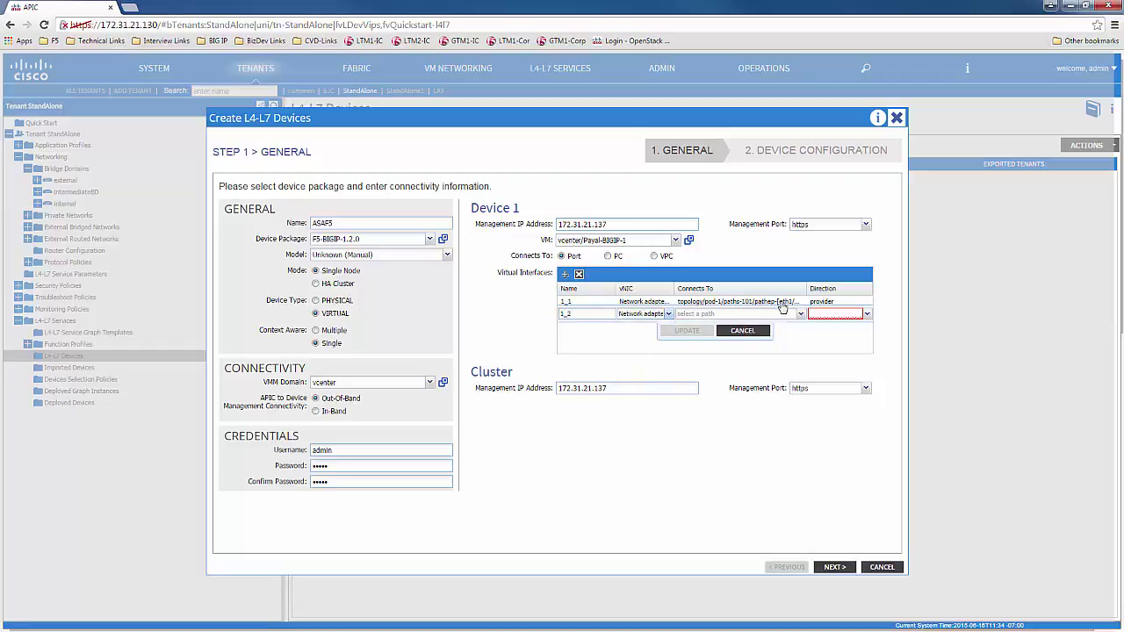
pyautogui.click(799, 316)
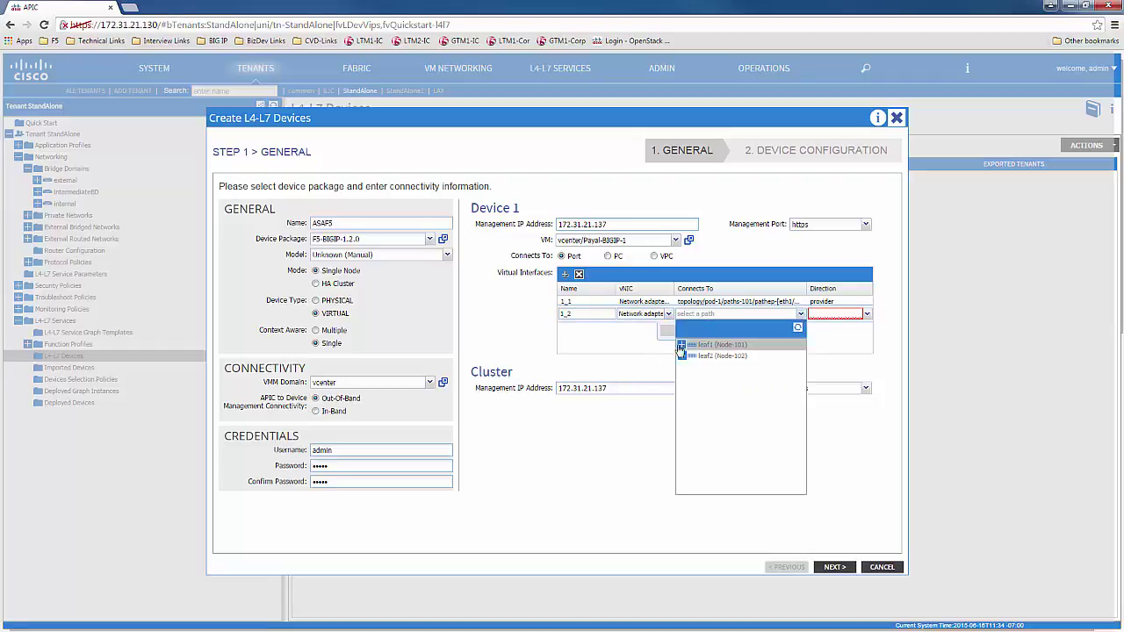
pyautogui.click(682, 346)
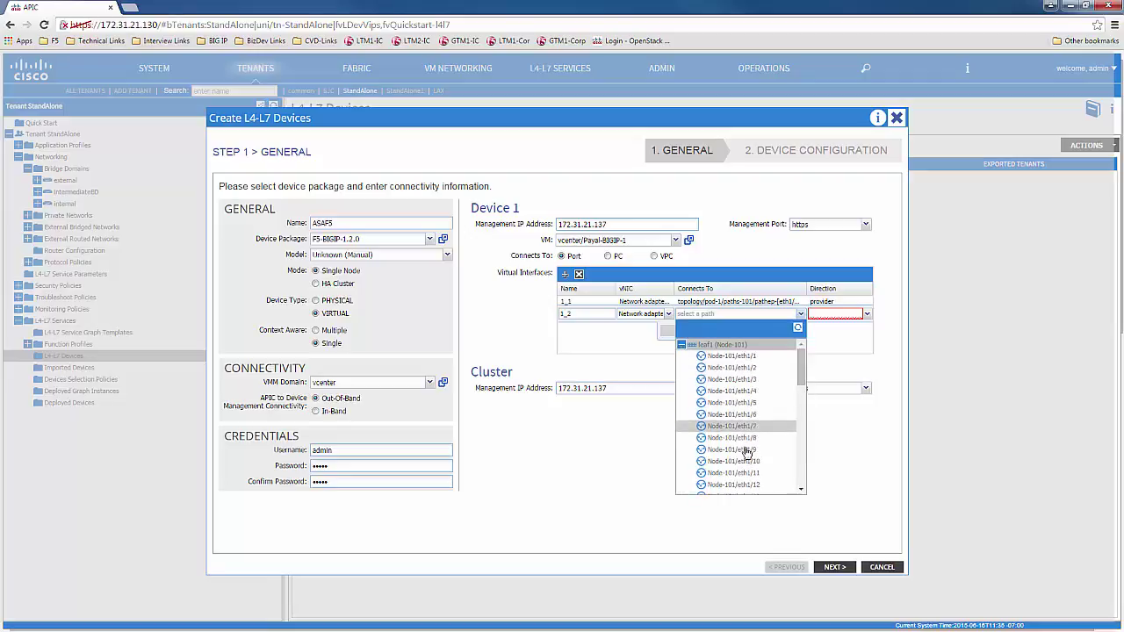
pyautogui.click(752, 461)
pyautogui.click(866, 314)
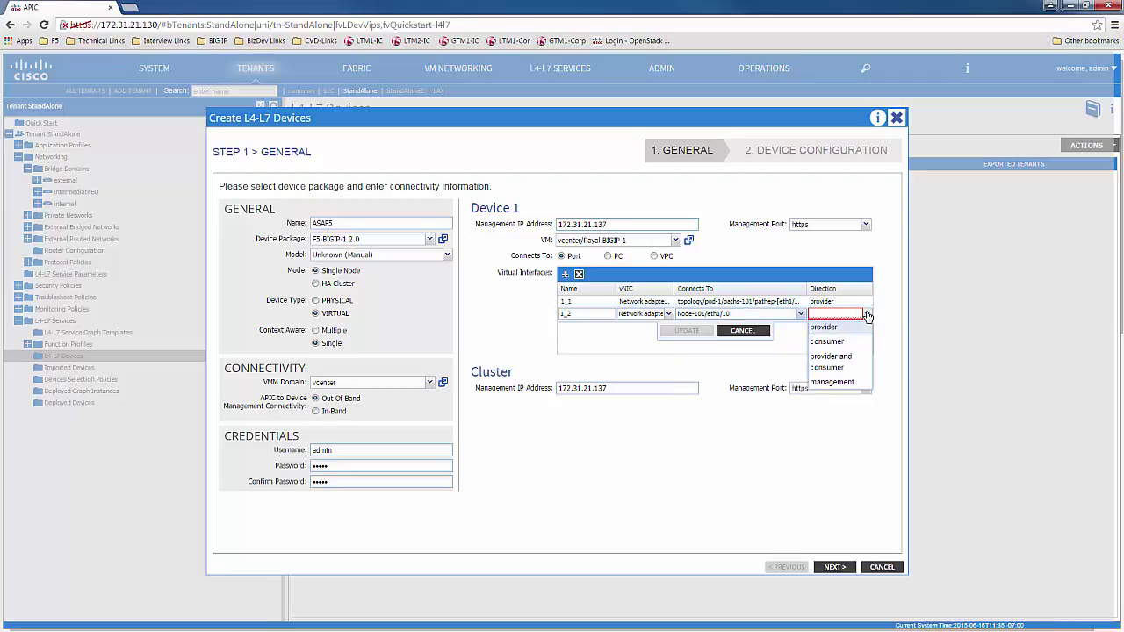
pyautogui.click(840, 340)
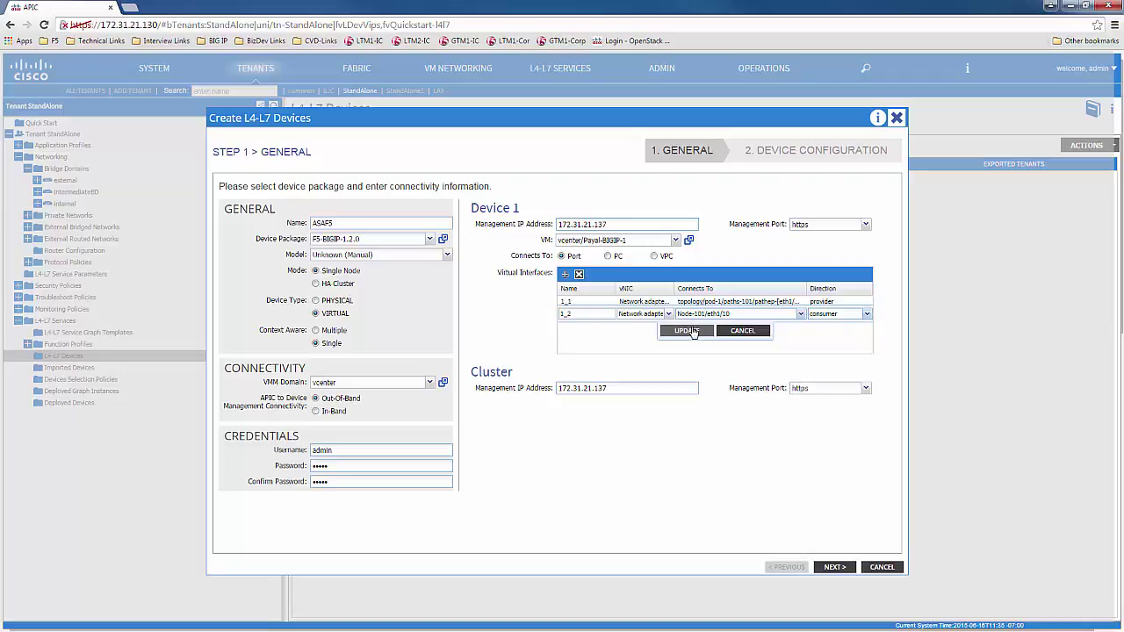
pyautogui.click(691, 331)
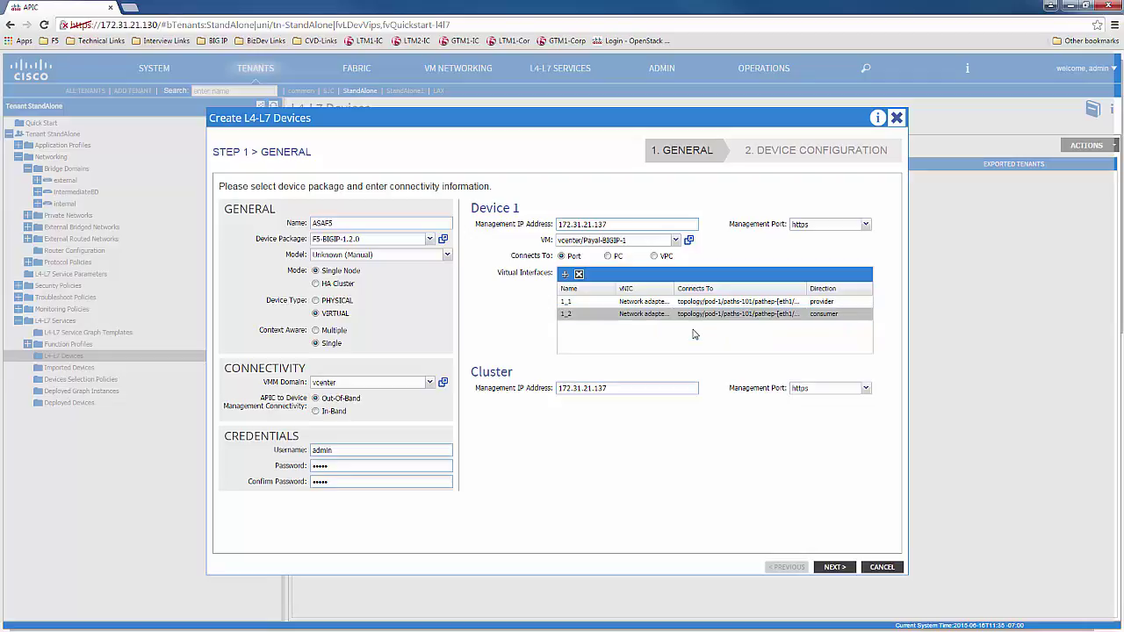
# - Set Device Host Configuration Host Name to asaf5.local.com and finish creating ASAF5
pyautogui.click(834, 567)
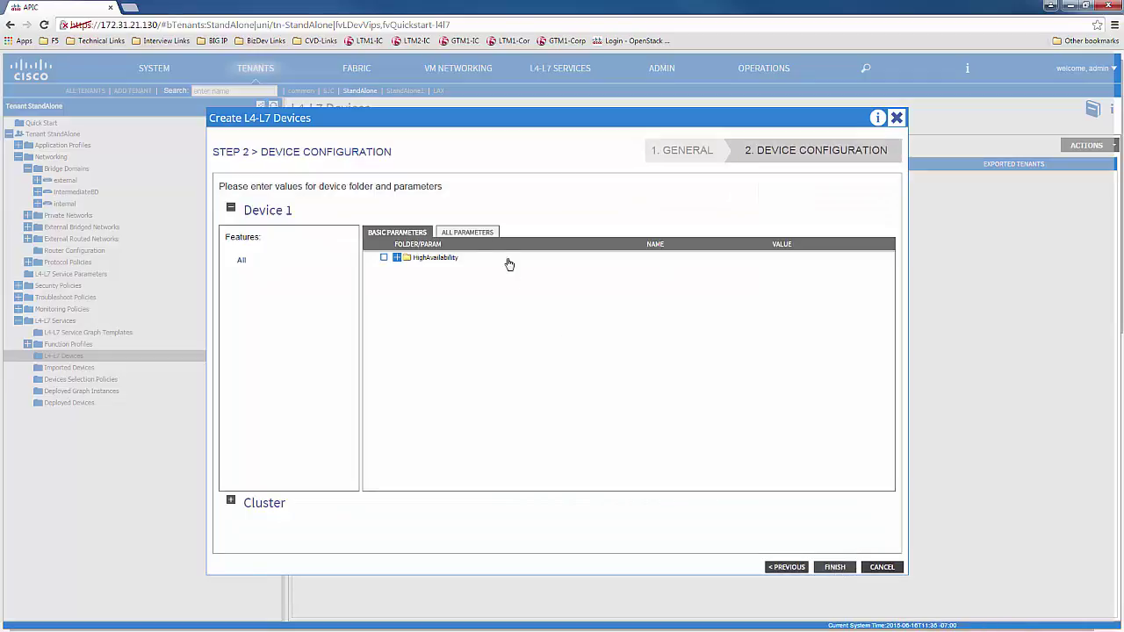
pyautogui.click(485, 236)
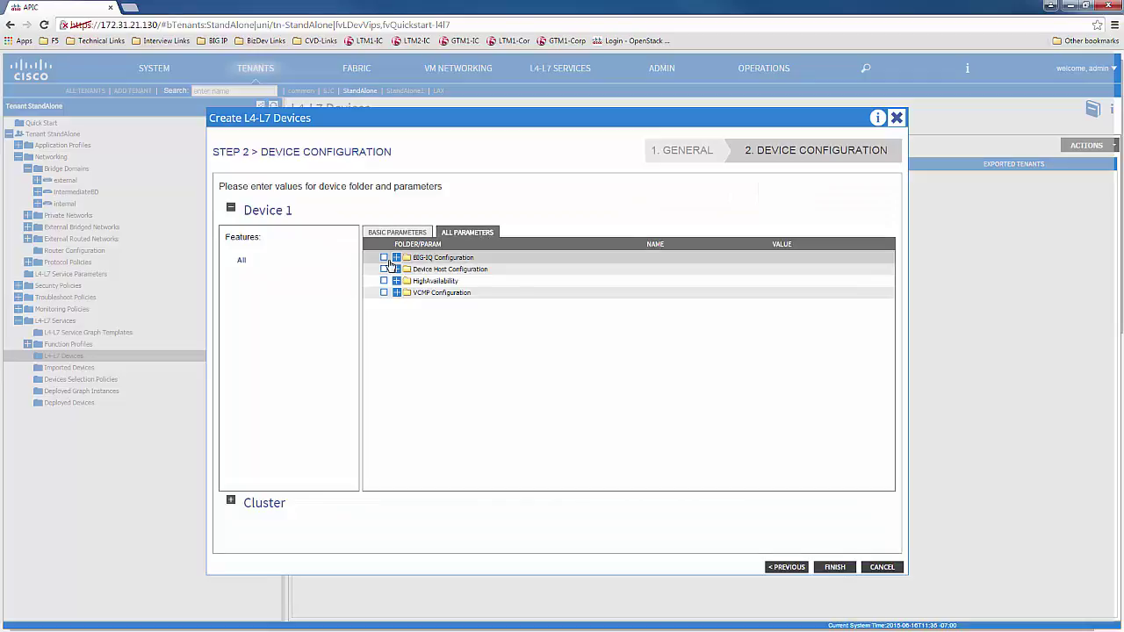
pyautogui.click(397, 269)
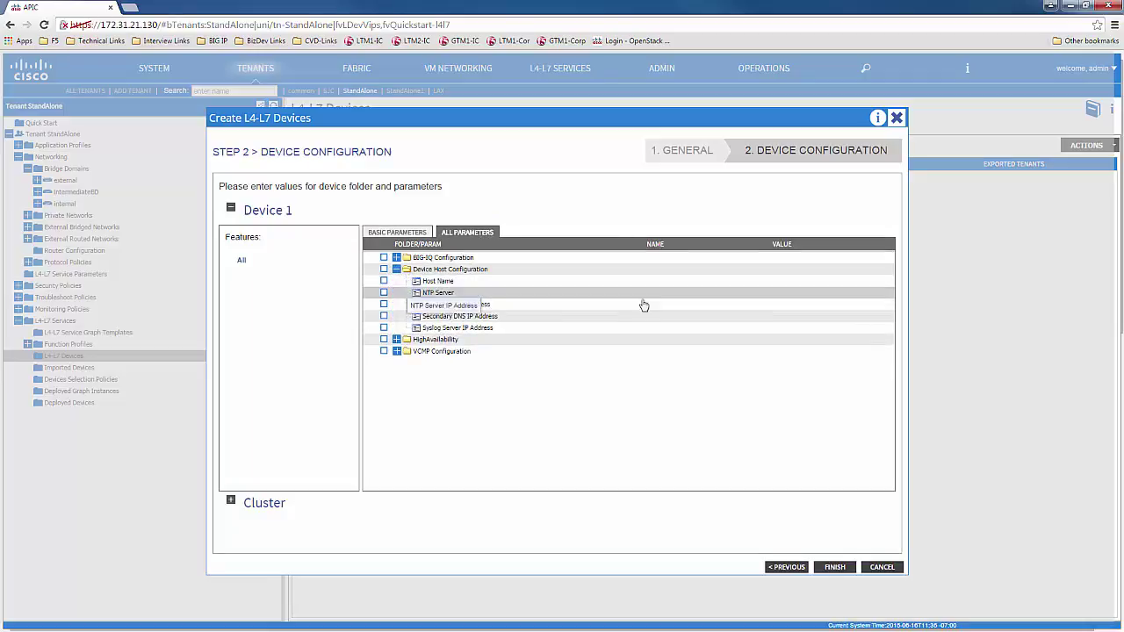
pyautogui.doubleClick(665, 288)
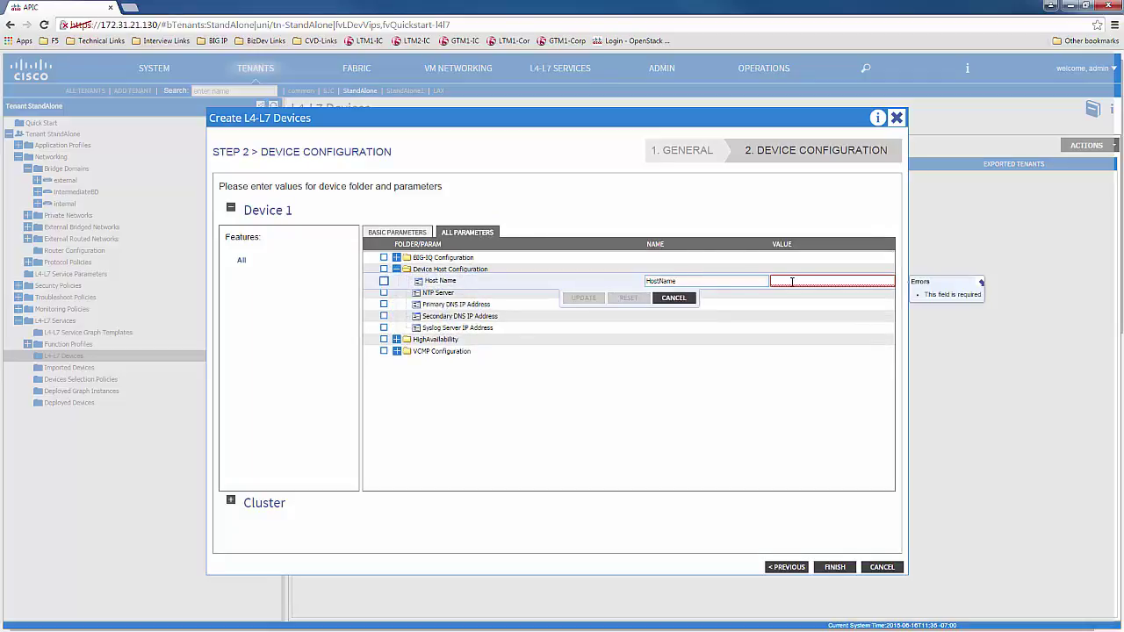
pyautogui.write('a')
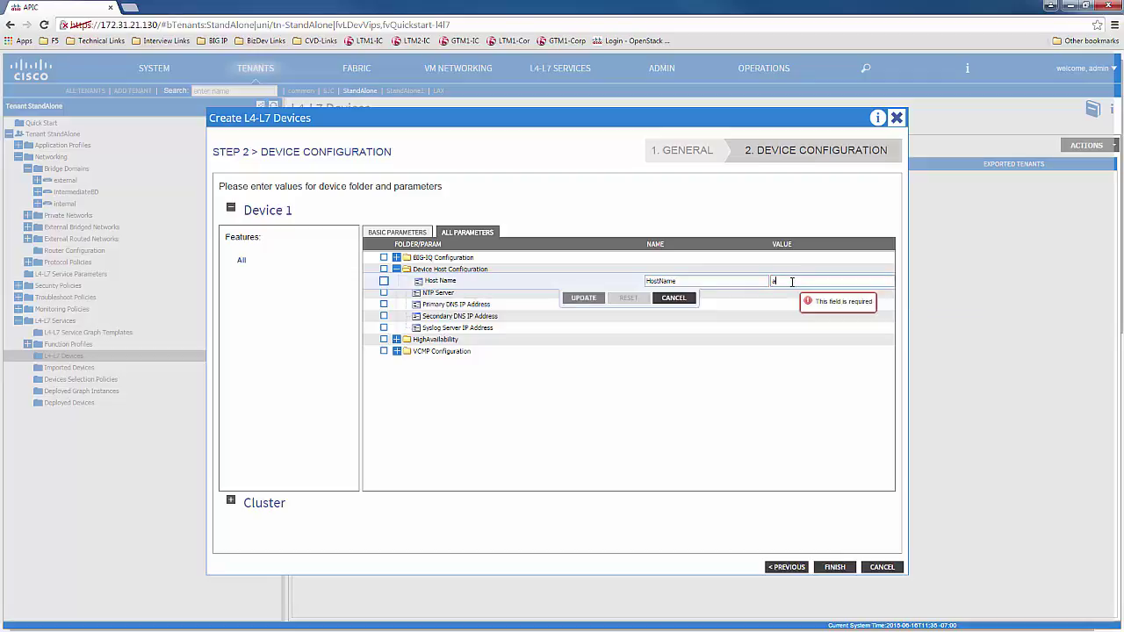
pyautogui.write('saf5.local.com')
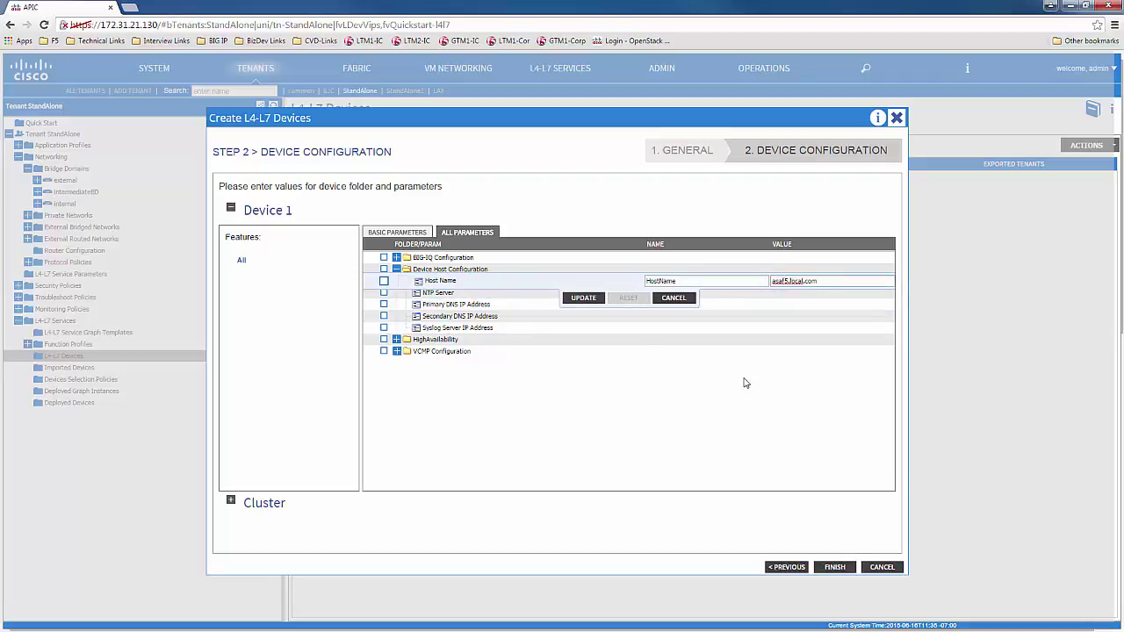
pyautogui.click(583, 298)
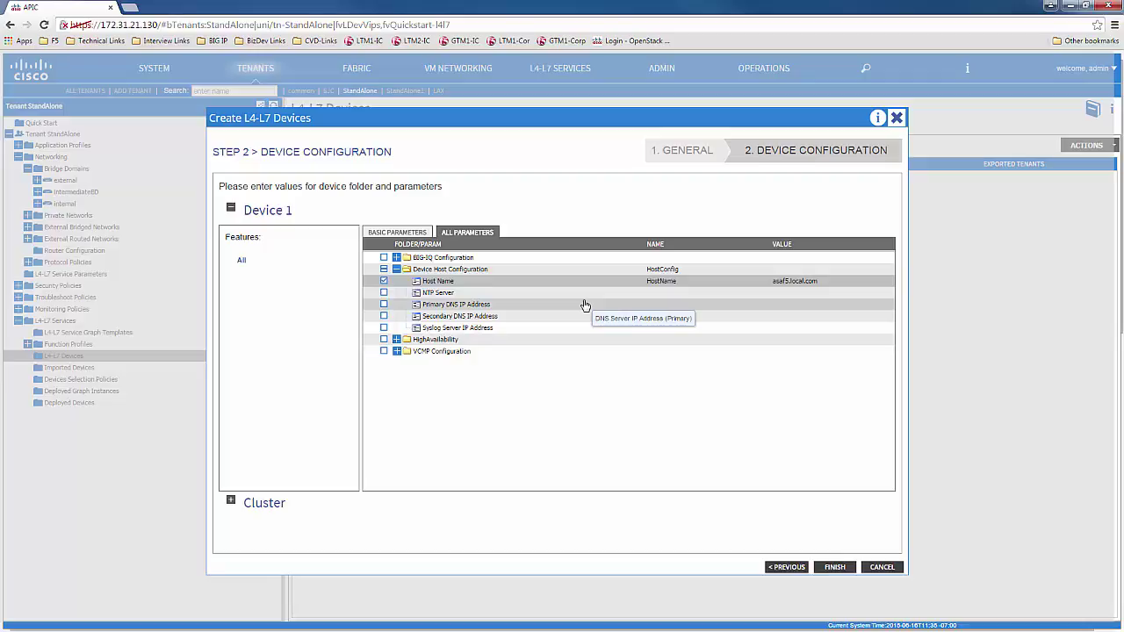
pyautogui.click(836, 568)
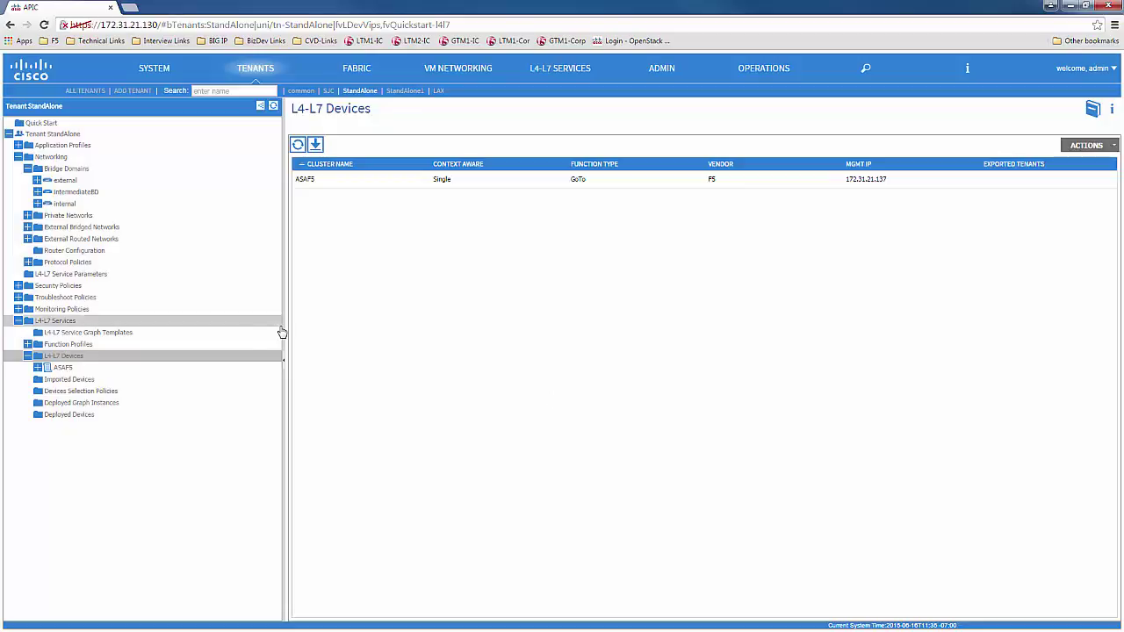
# - Expand ASAF5 in the tree, open its device details and refresh them
pyautogui.click(37, 368)
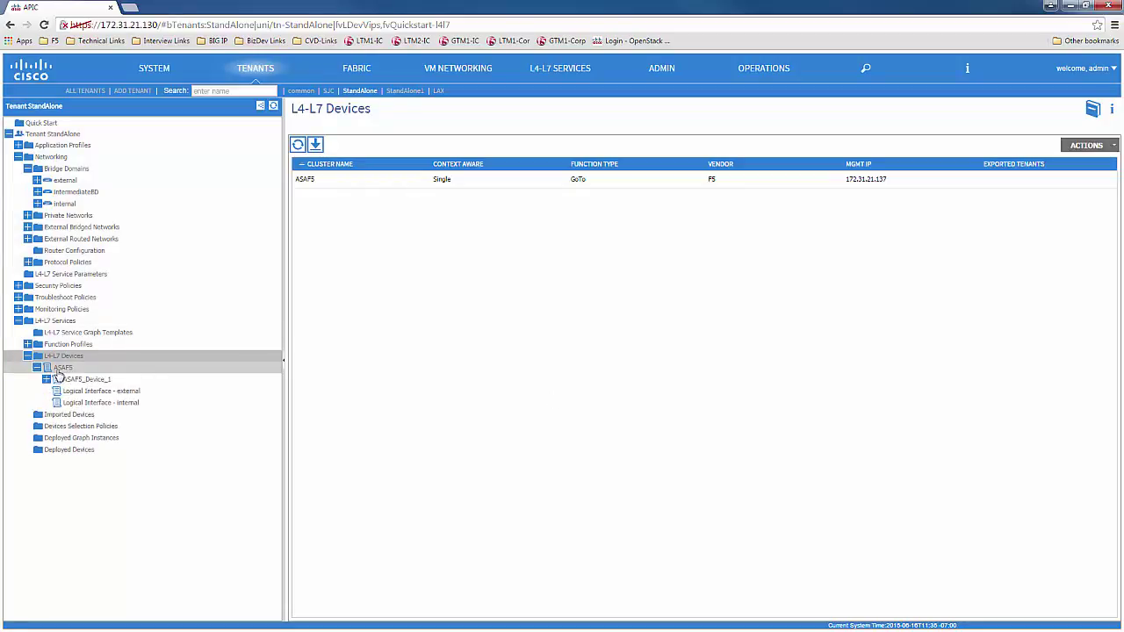
pyautogui.click(58, 370)
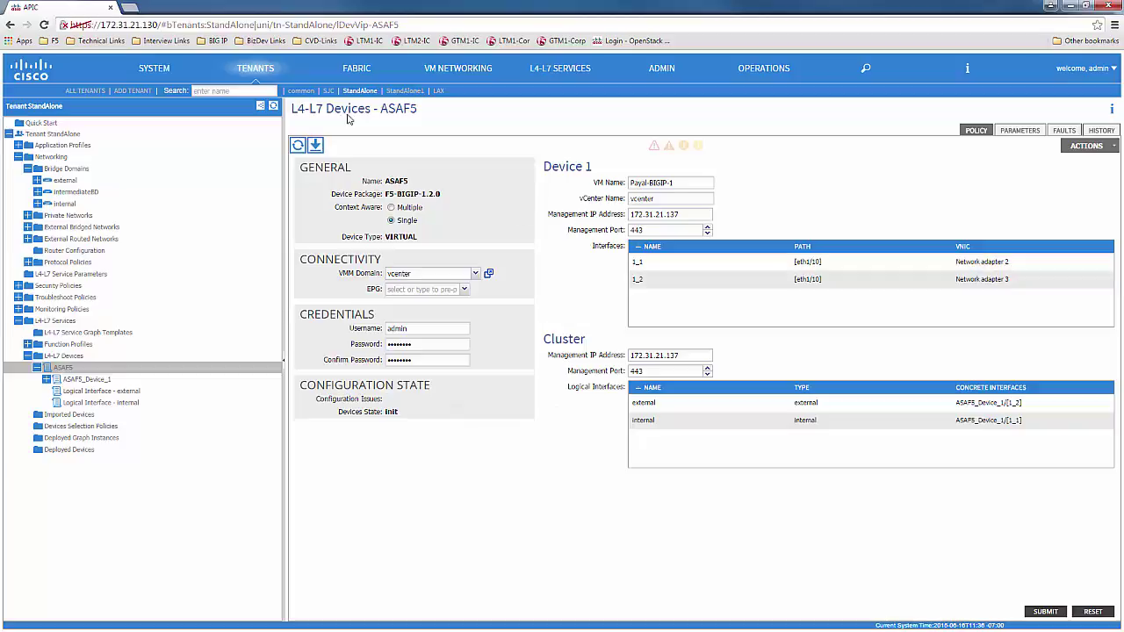
pyautogui.click(298, 146)
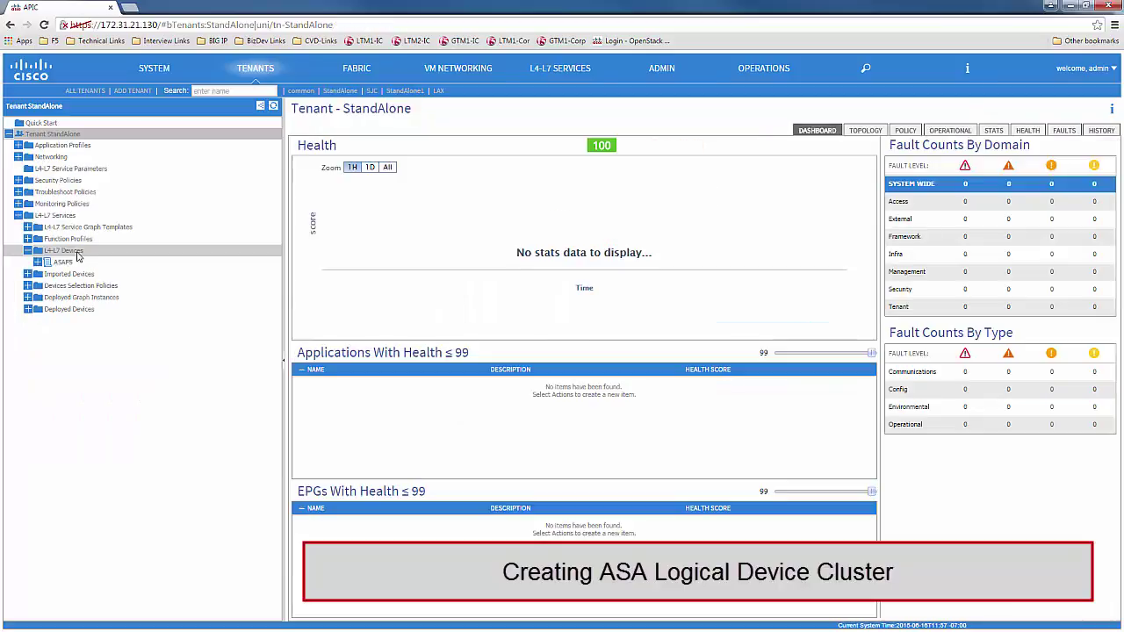
# - Start a new L4-L7 device named ASA with package CISCO-ASA-1.1 and model ASAv
pyautogui.rightClick(77, 255)
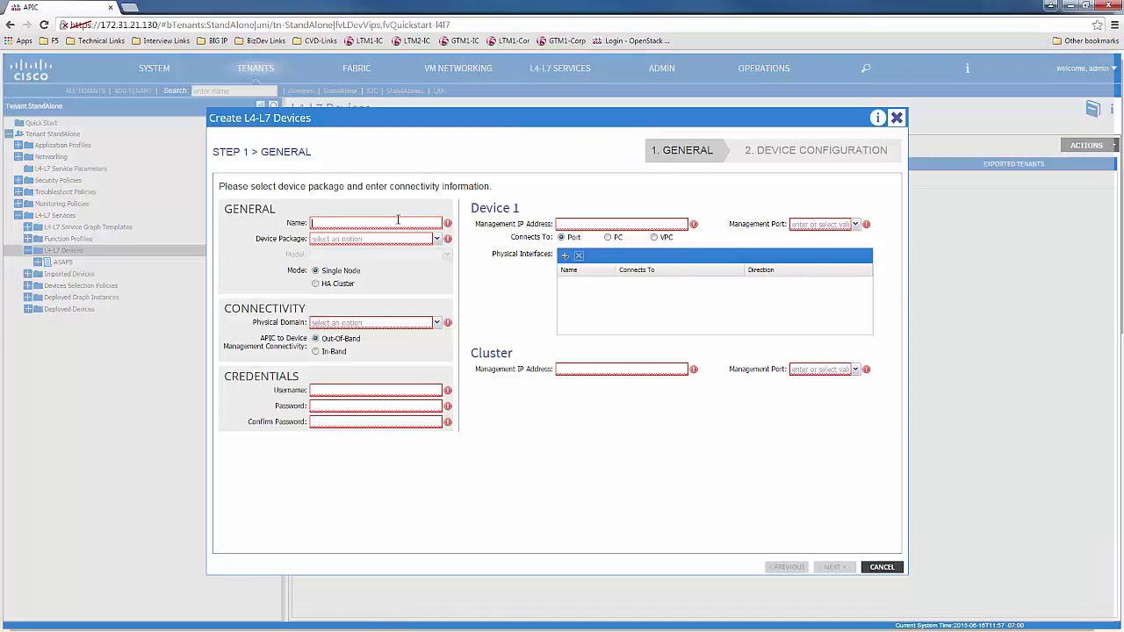
pyautogui.write('ASA')
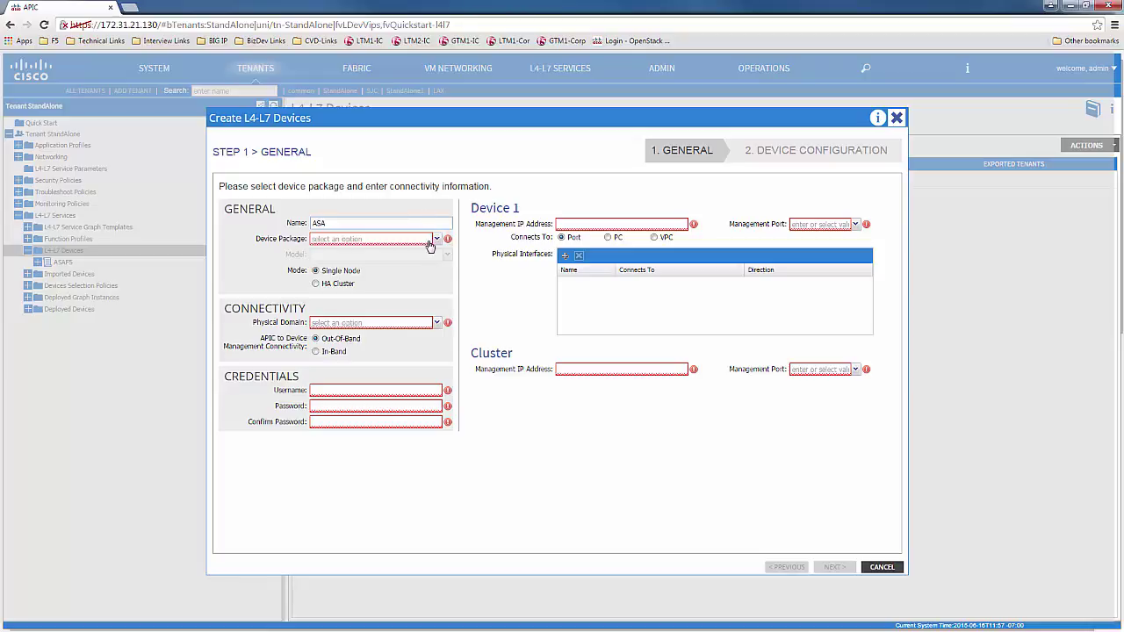
pyautogui.click(436, 238)
pyautogui.click(416, 254)
pyautogui.click(407, 255)
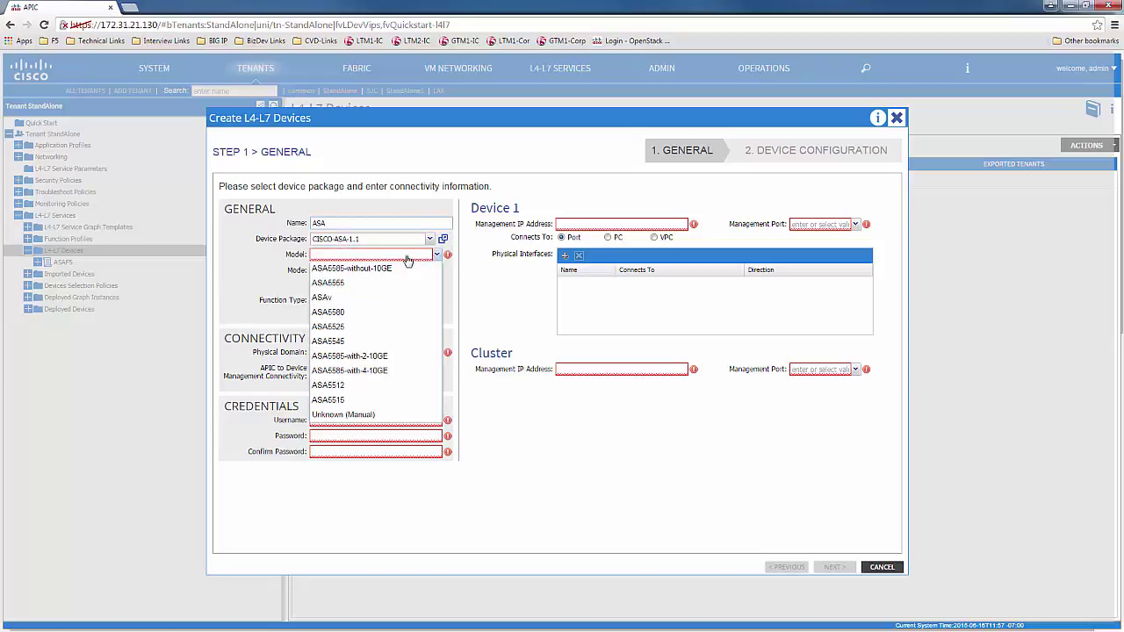
pyautogui.click(394, 300)
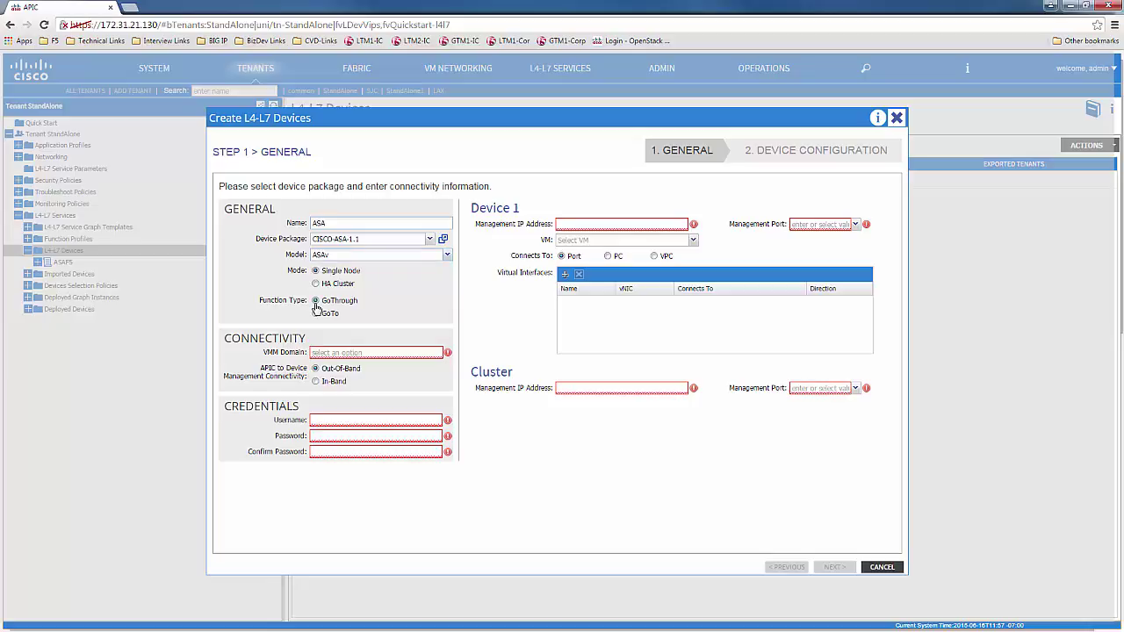
# - Set vcenter domain, login credentials, management IP 172.31.21.72 over https, and VM vcenter/ASAv
pyautogui.click(391, 355)
pyautogui.click(379, 366)
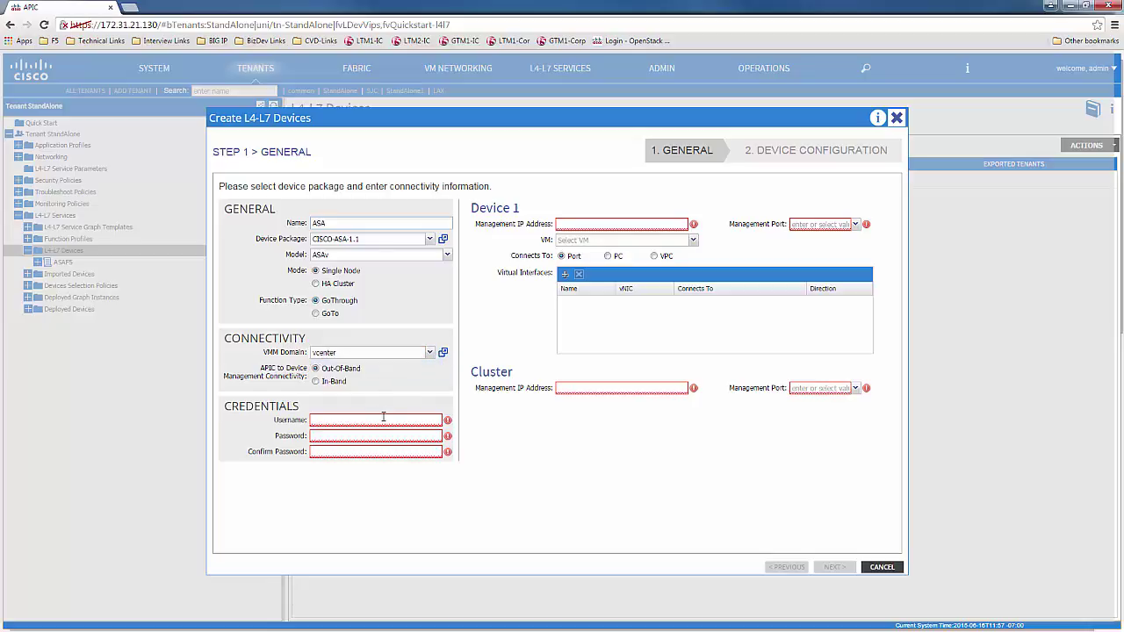
pyautogui.click(383, 420)
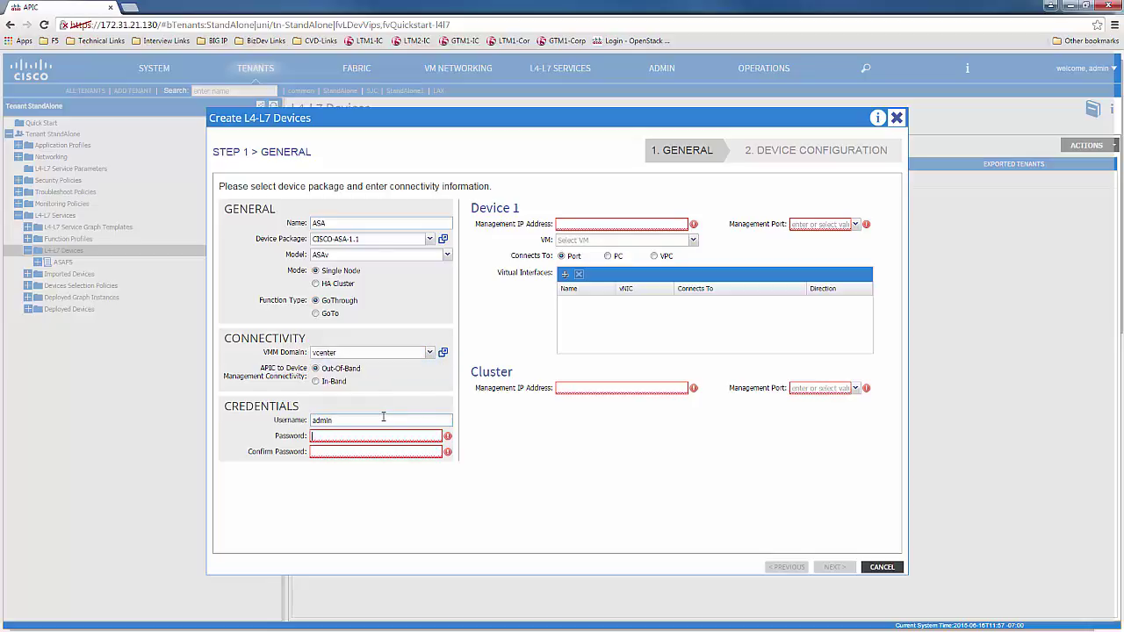
pyautogui.click(601, 225)
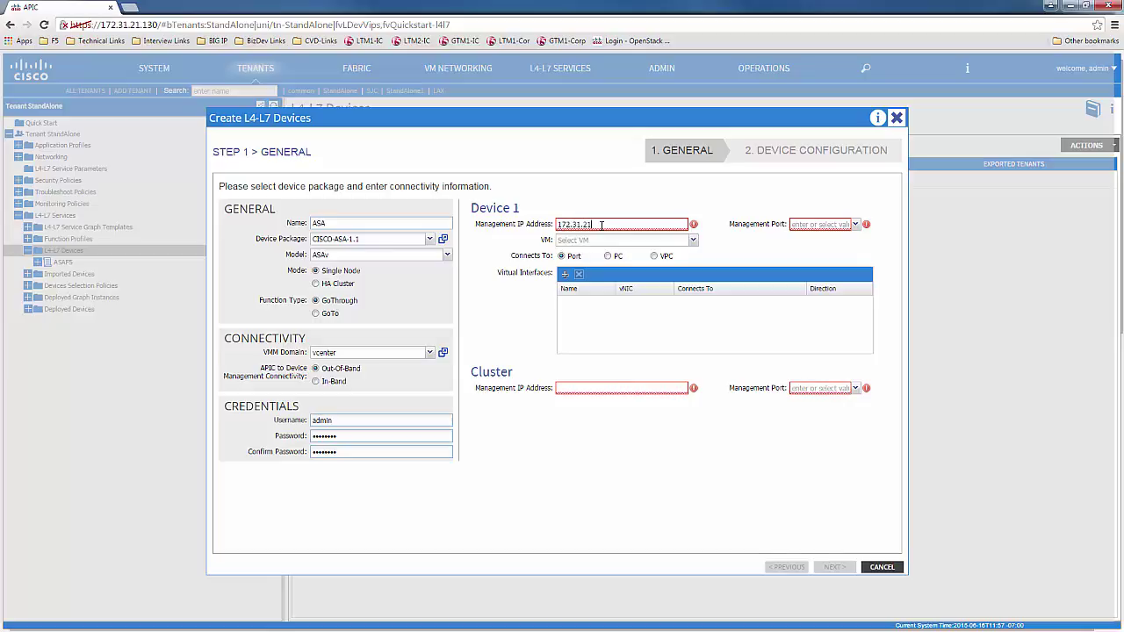
pyautogui.write('172.31.21.72')
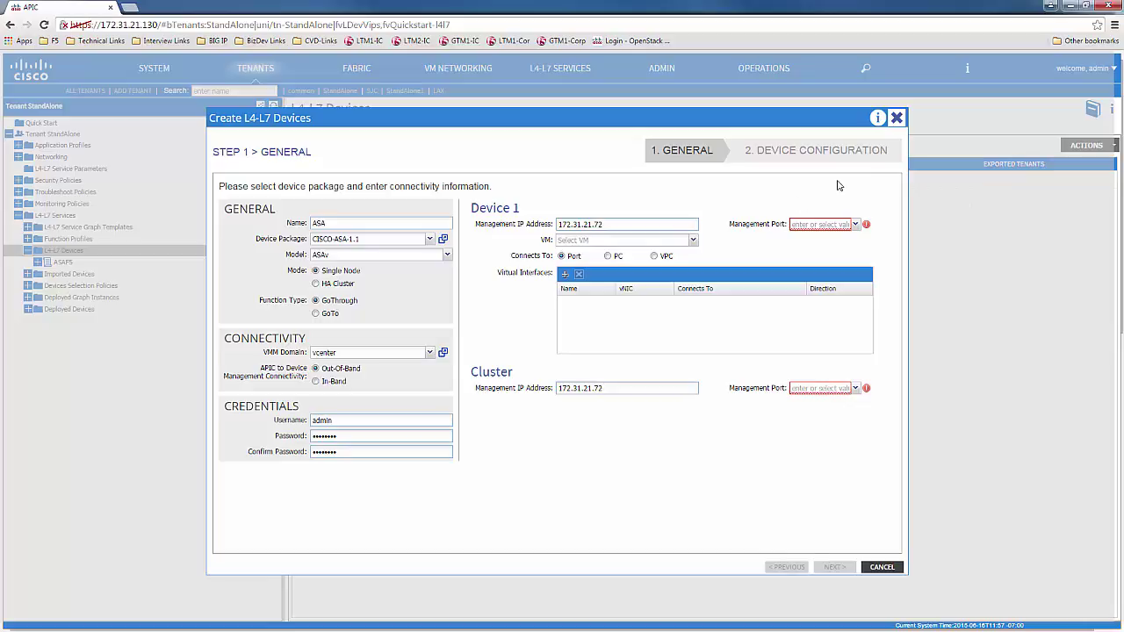
pyautogui.click(810, 224)
pyautogui.click(810, 244)
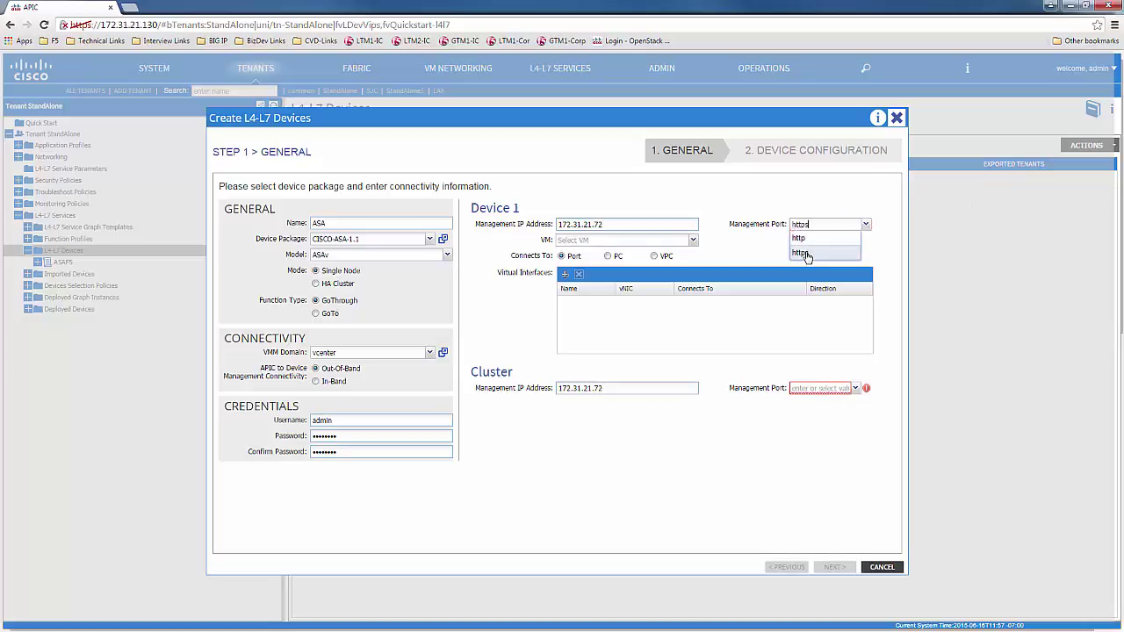
pyautogui.click(691, 239)
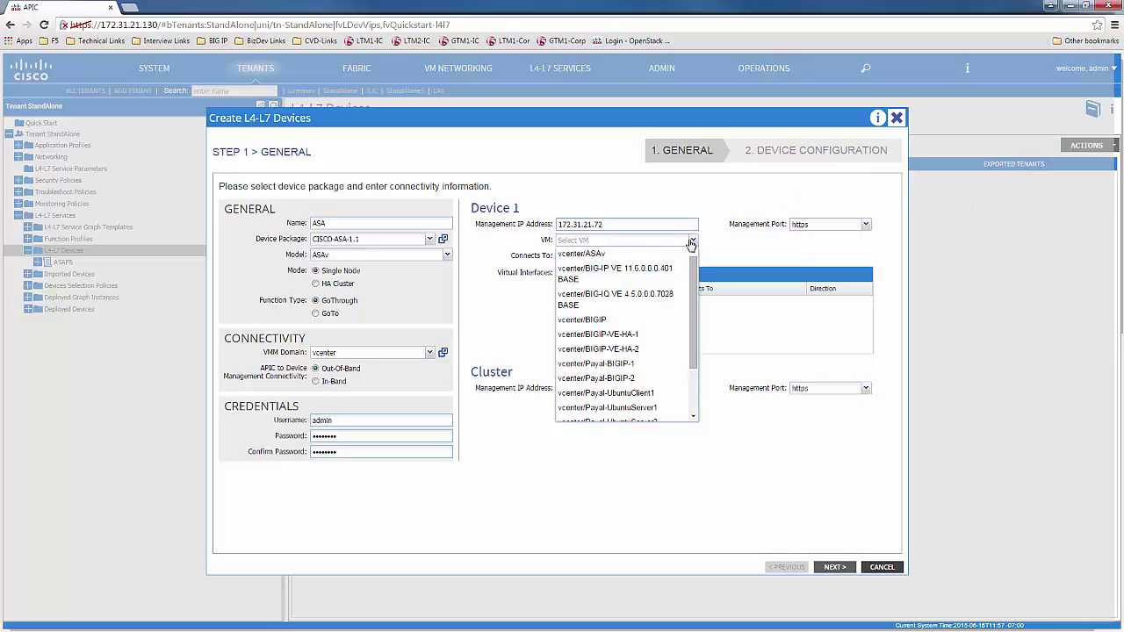
pyautogui.click(635, 254)
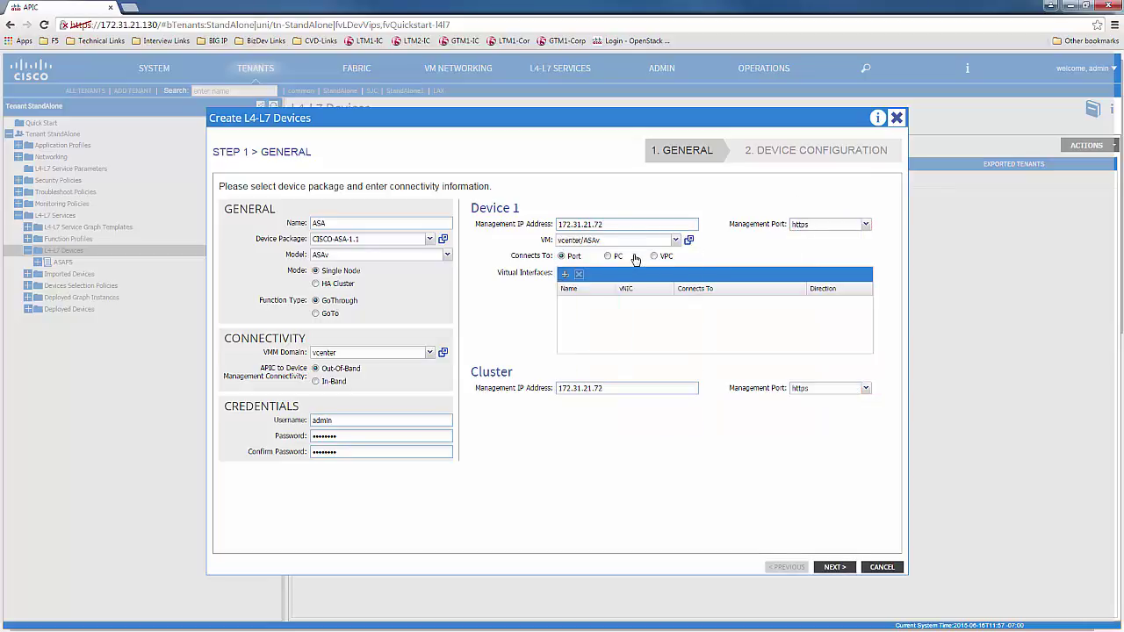
# - Add interface Management0/0 on Network adapter 1 with direction mgmt
pyautogui.click(564, 274)
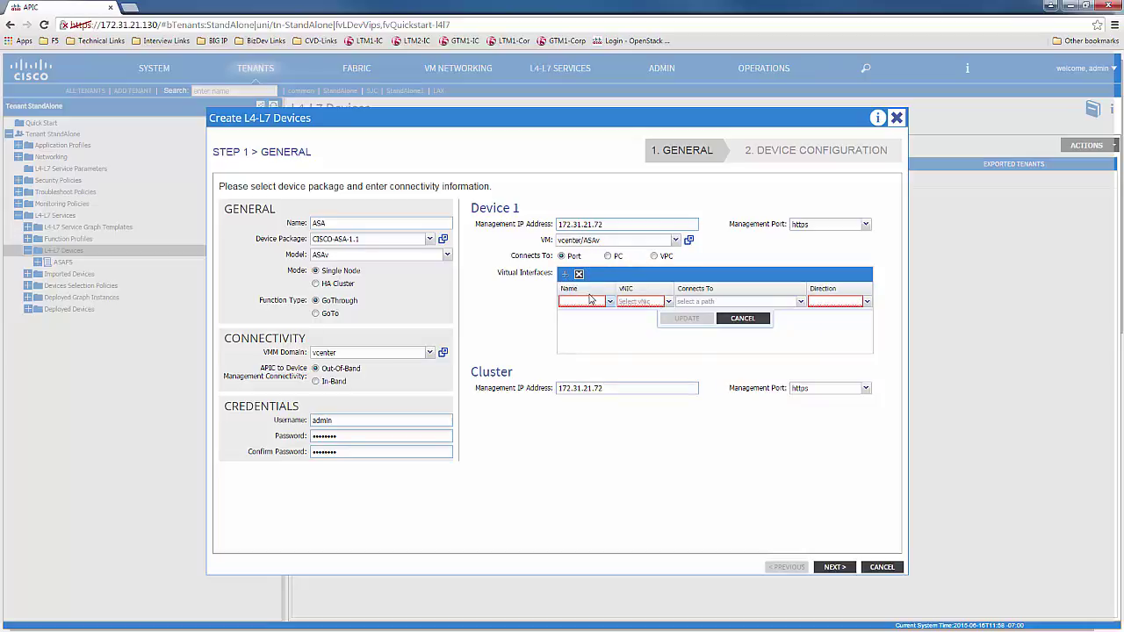
pyautogui.click(609, 301)
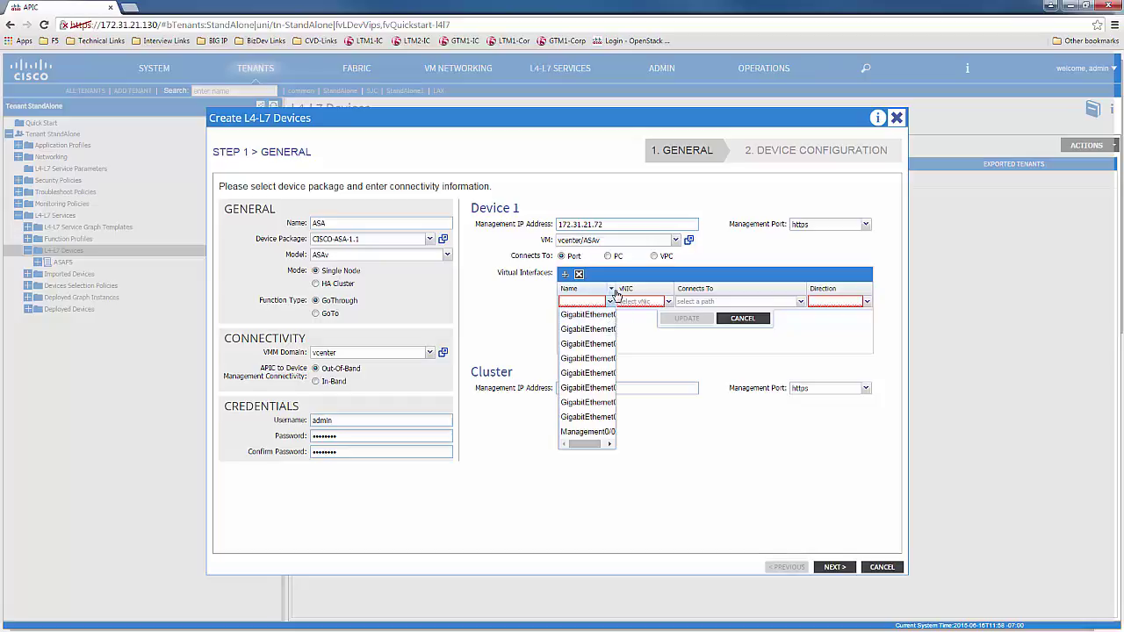
pyautogui.click(623, 290)
pyautogui.moveTo(622, 290); pyautogui.dragTo(656, 290)
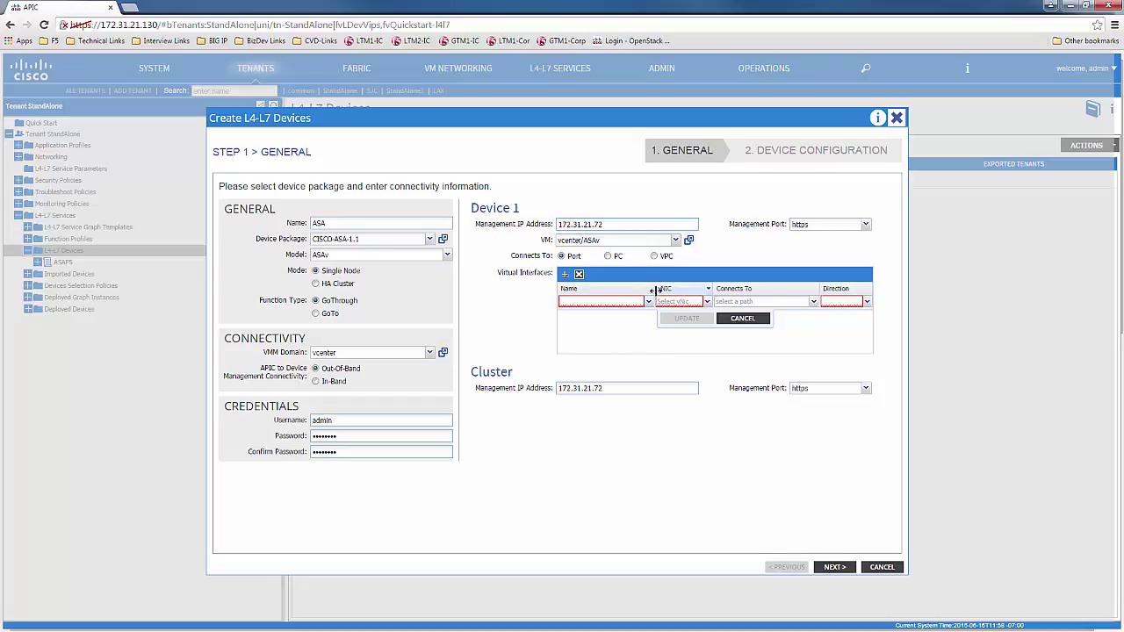
pyautogui.click(648, 302)
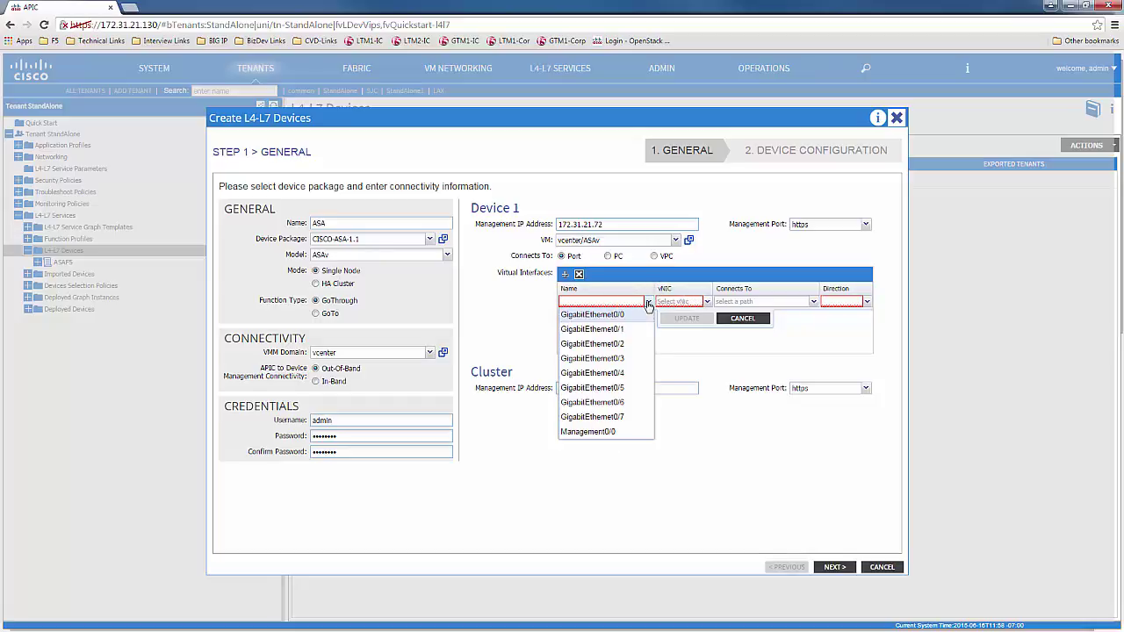
pyautogui.click(605, 431)
pyautogui.click(707, 301)
pyautogui.click(703, 313)
pyautogui.click(866, 302)
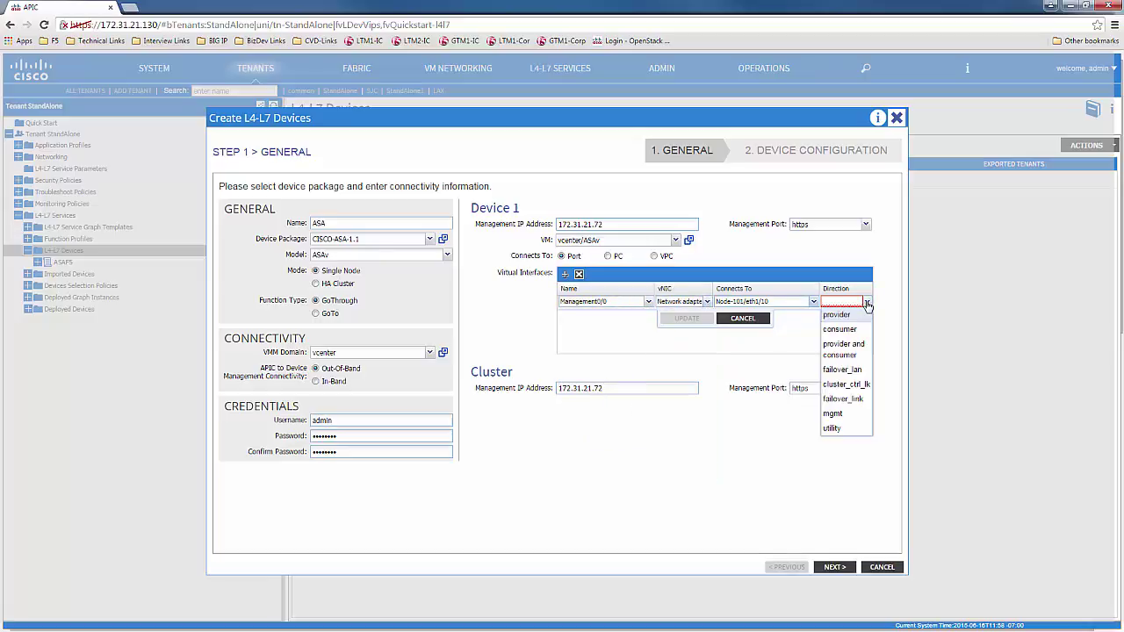
pyautogui.click(853, 414)
pyautogui.click(682, 320)
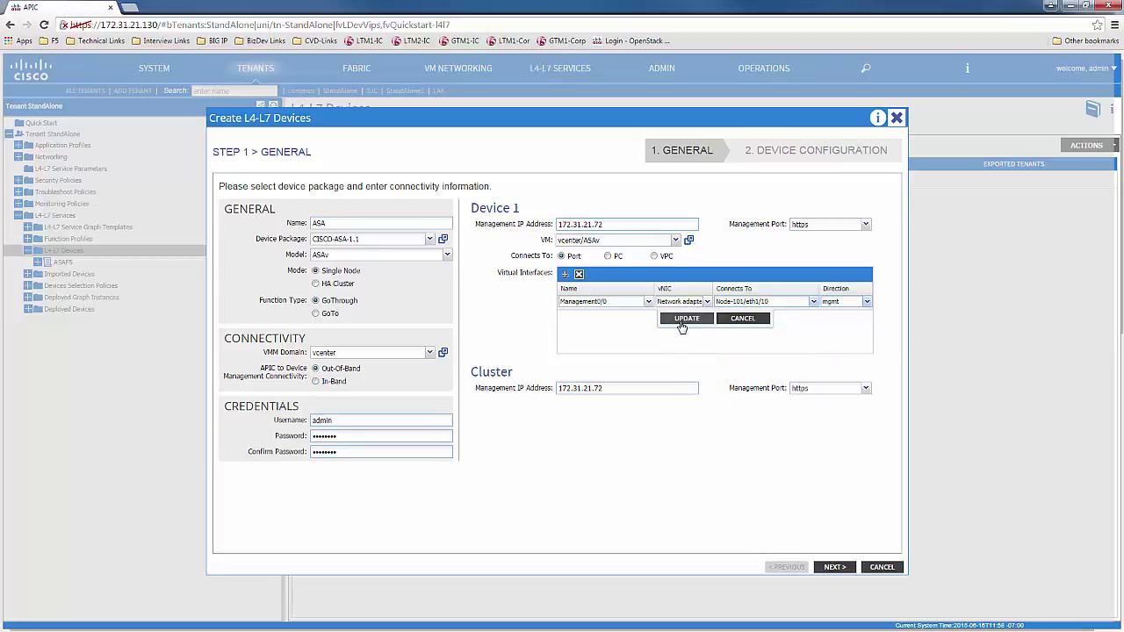
# - Add interface GigabitEthernet0/0 on Node-101/eth1/10 with a network adapter, marked provider
pyautogui.click(565, 275)
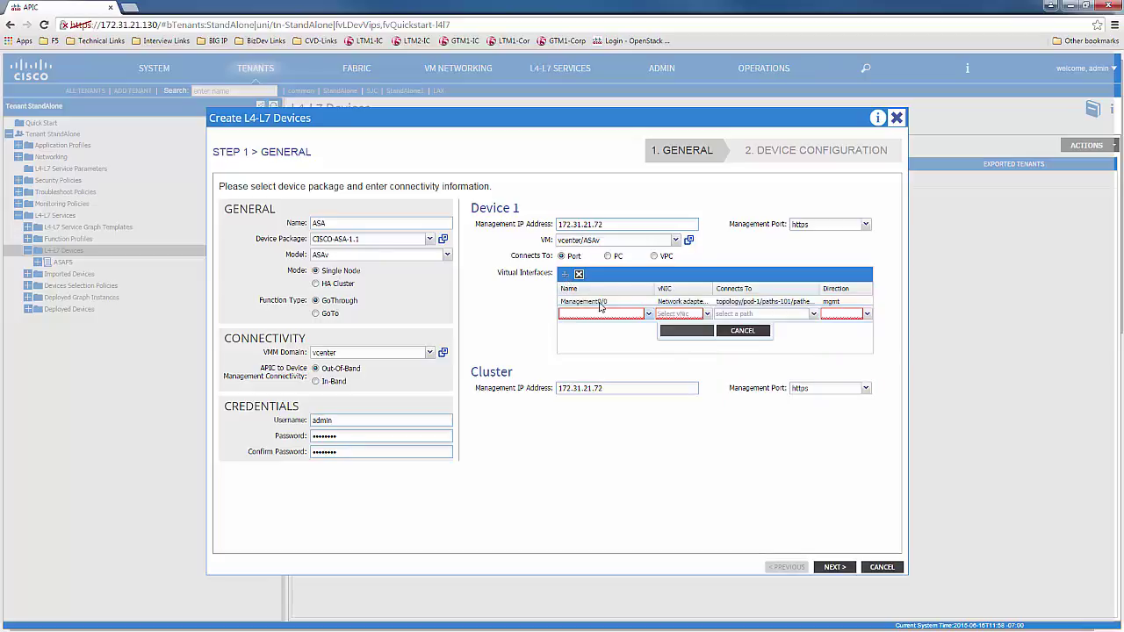
pyautogui.click(647, 315)
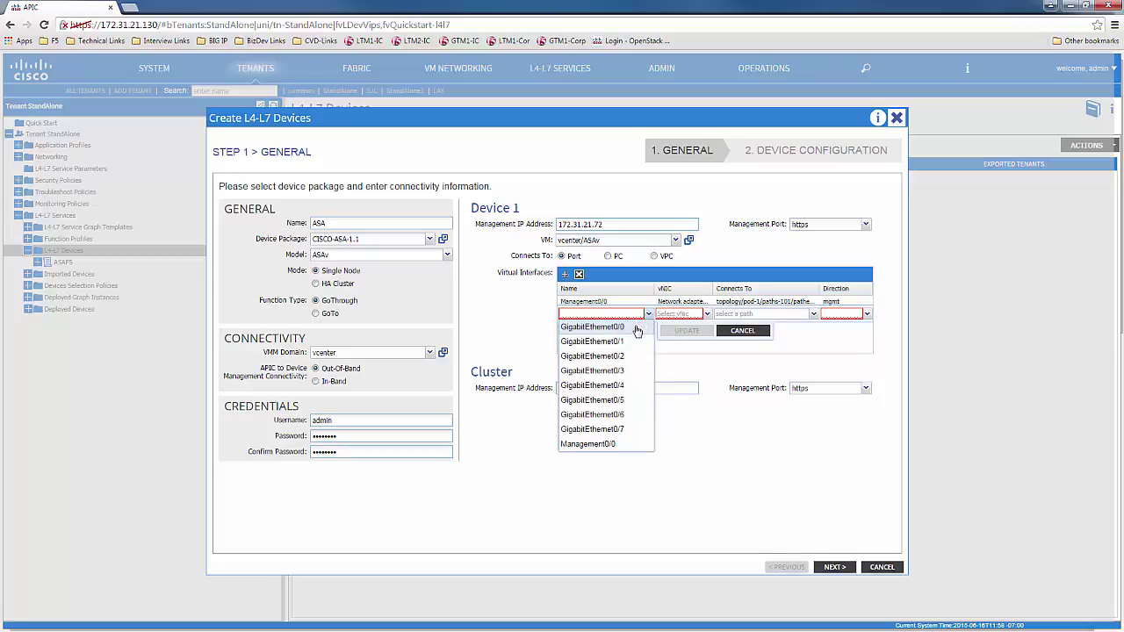
pyautogui.click(639, 327)
pyautogui.click(707, 313)
pyautogui.click(691, 356)
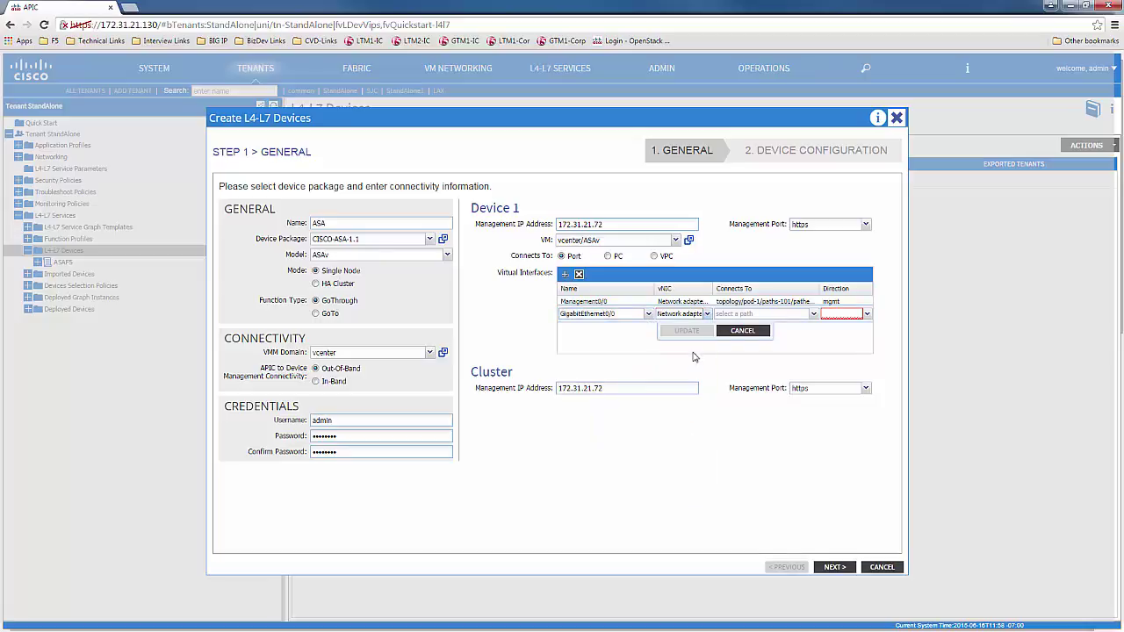
pyautogui.click(814, 314)
pyautogui.click(720, 344)
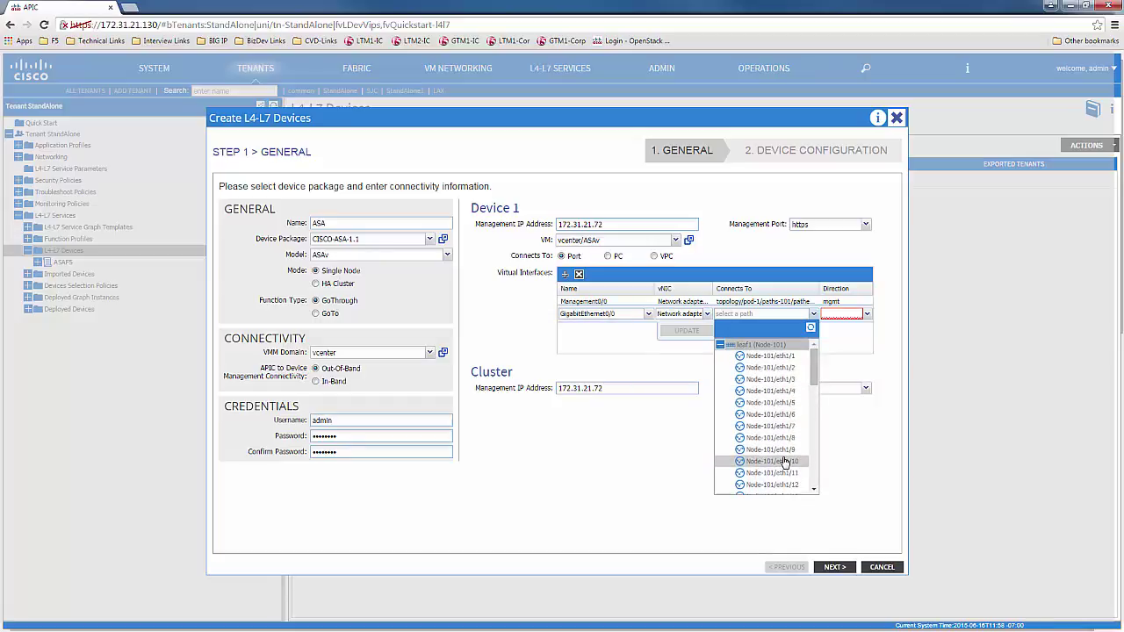
pyautogui.click(778, 461)
pyautogui.click(868, 316)
pyautogui.click(855, 325)
pyautogui.click(687, 331)
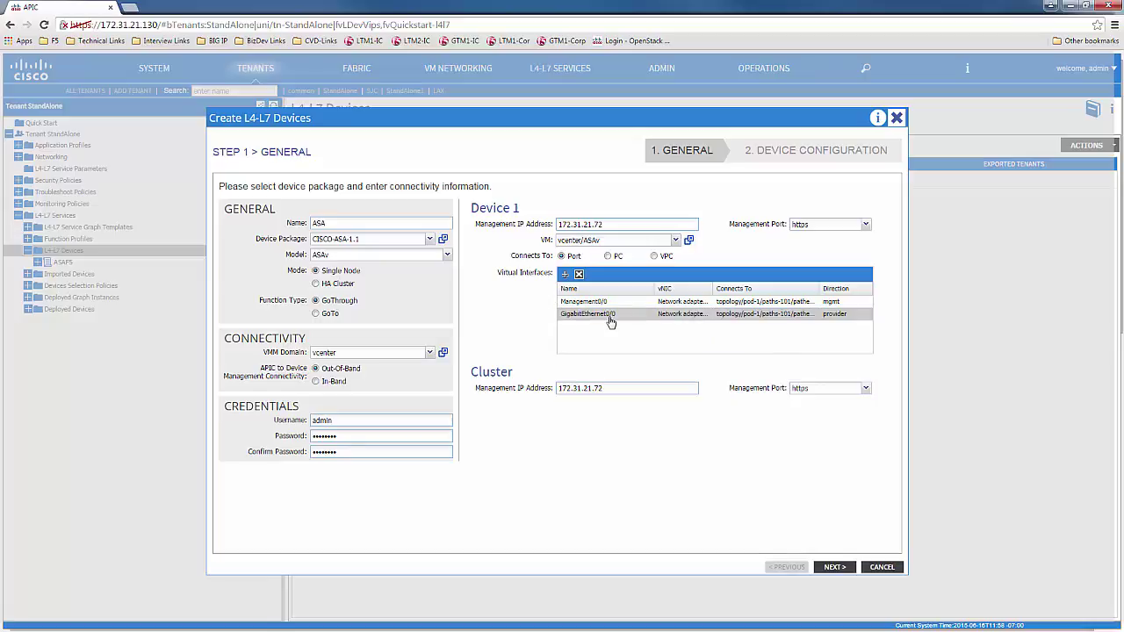
# - Add GigabitEthernet0/1 on Network adapter 3 and Node-101/eth1/10 as consumer, then continue
pyautogui.click(566, 273)
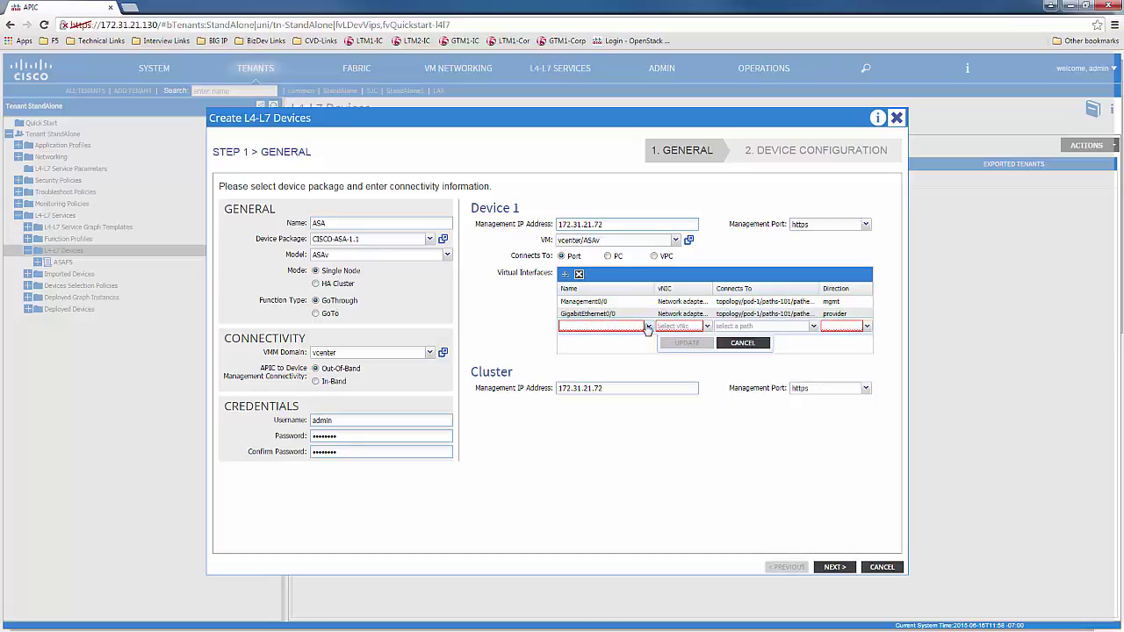
pyautogui.click(648, 325)
pyautogui.click(627, 347)
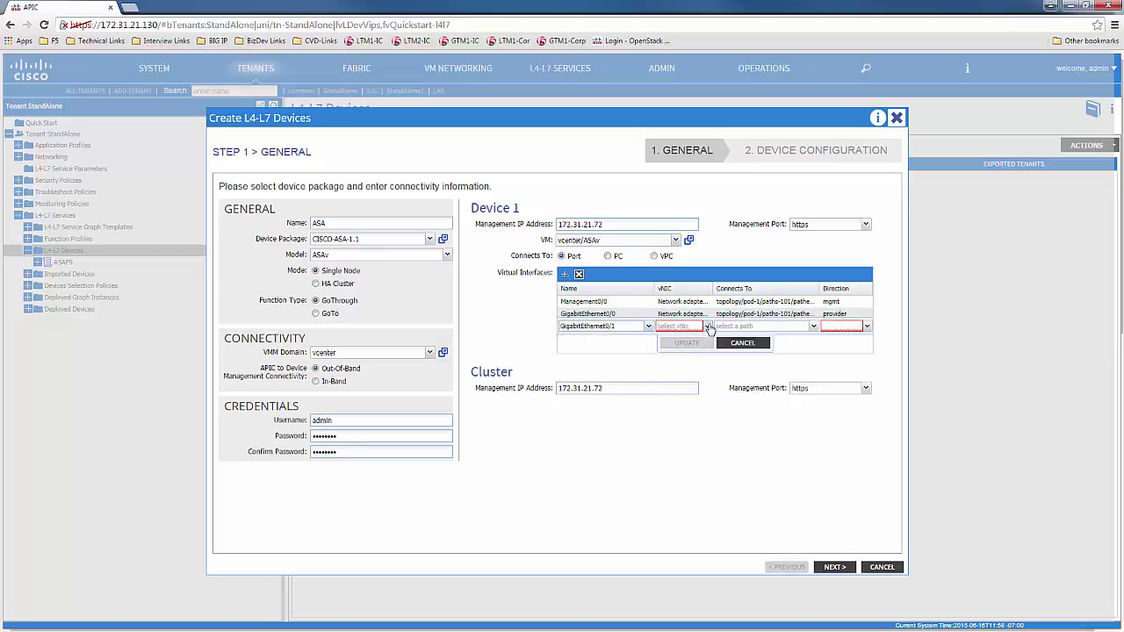
pyautogui.click(706, 326)
pyautogui.click(694, 401)
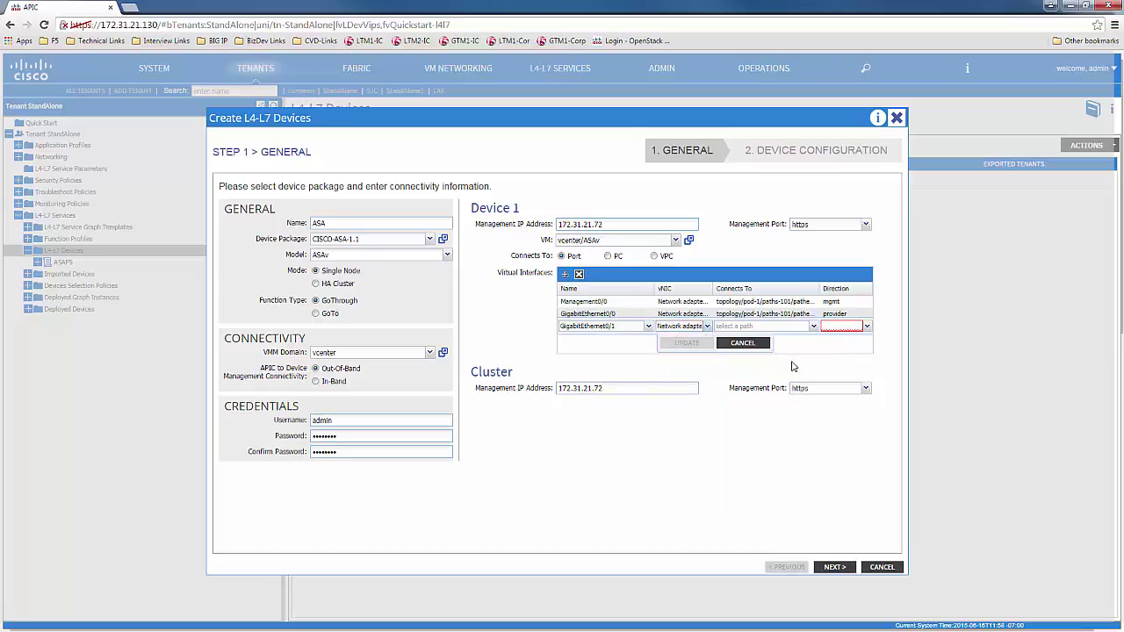
pyautogui.click(812, 326)
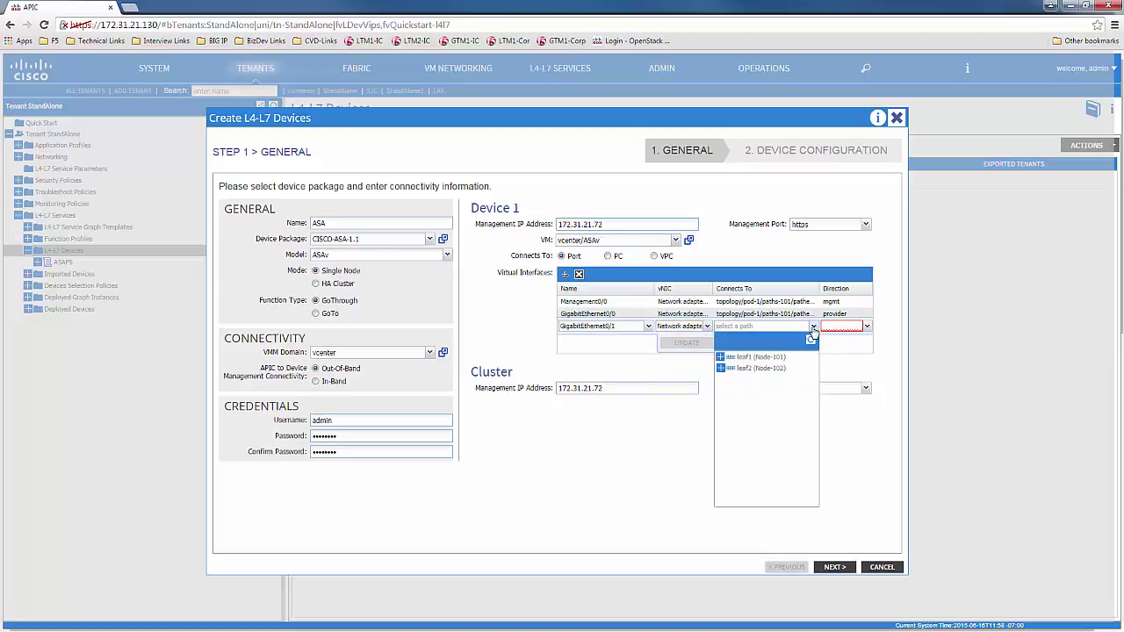
pyautogui.click(721, 357)
pyautogui.click(770, 393)
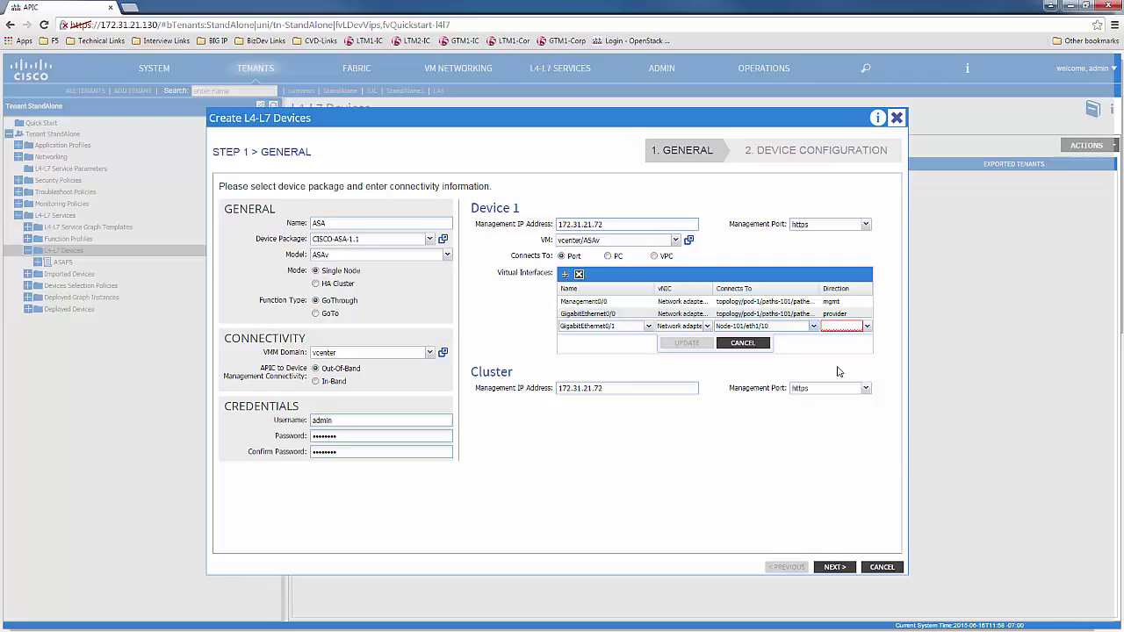
pyautogui.click(867, 327)
pyautogui.click(852, 351)
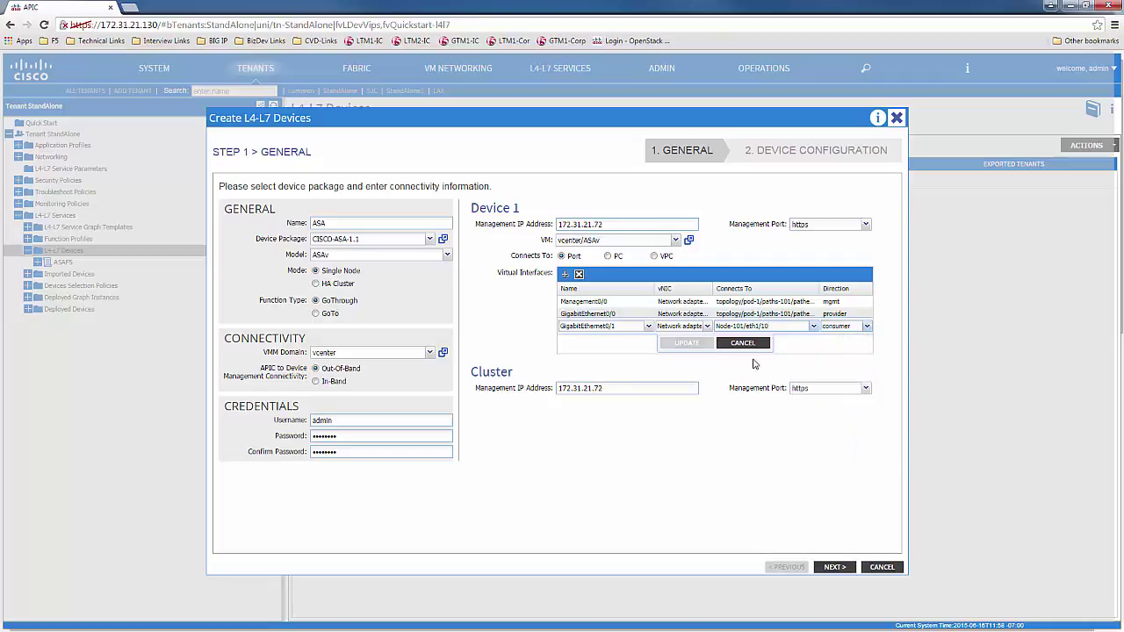
pyautogui.click(697, 343)
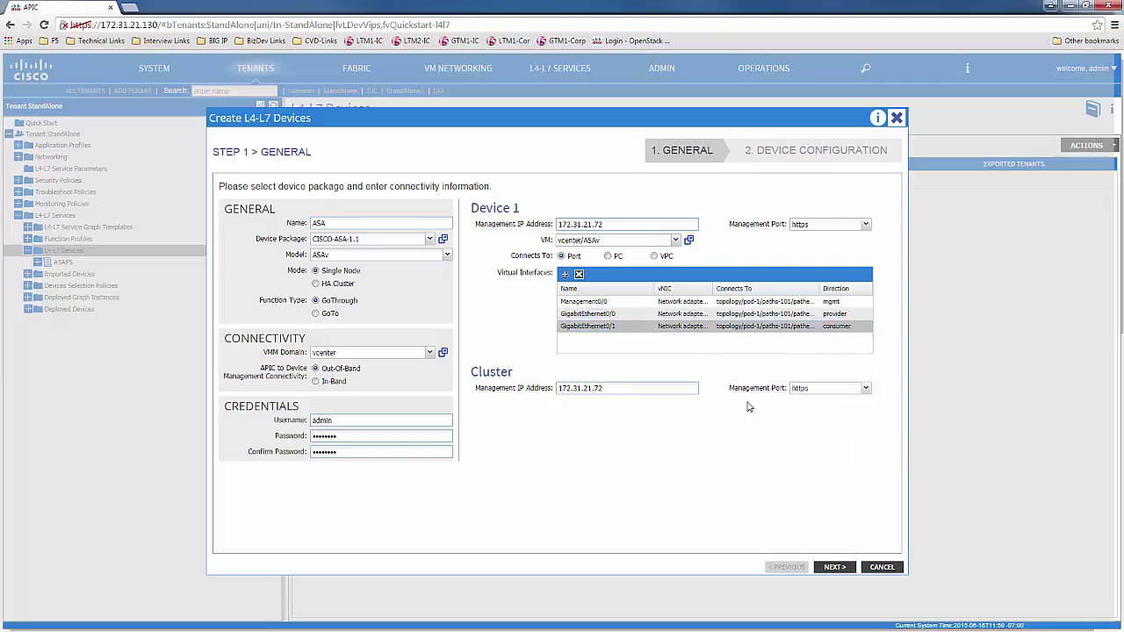
pyautogui.click(834, 566)
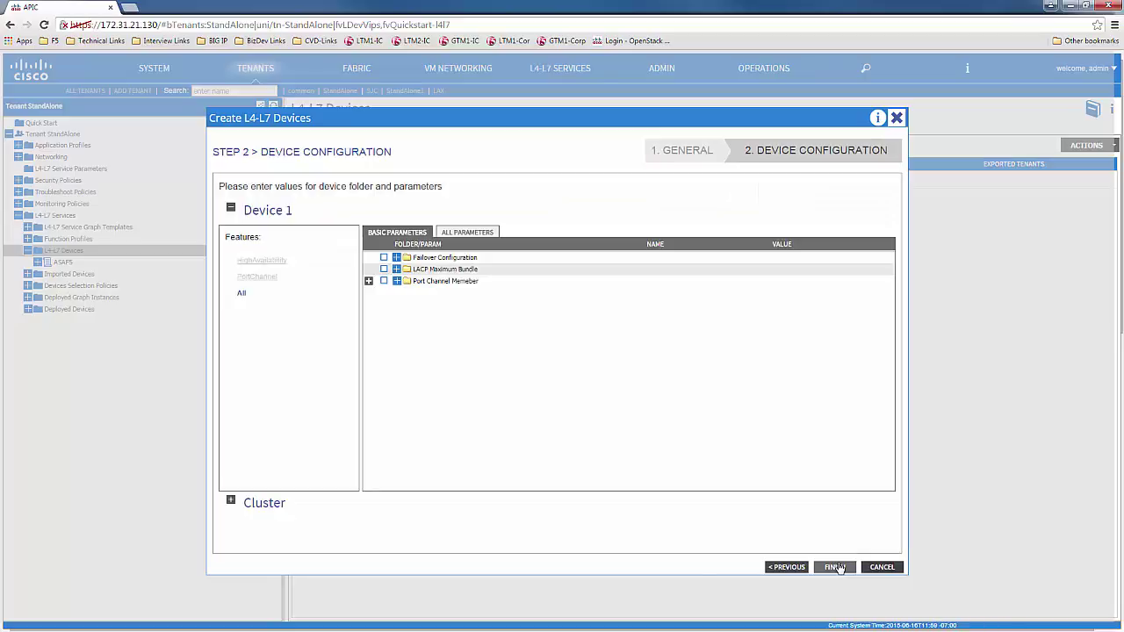
# - Finish the ASA device from All Parameters and check its details show a stable state
pyautogui.click(485, 235)
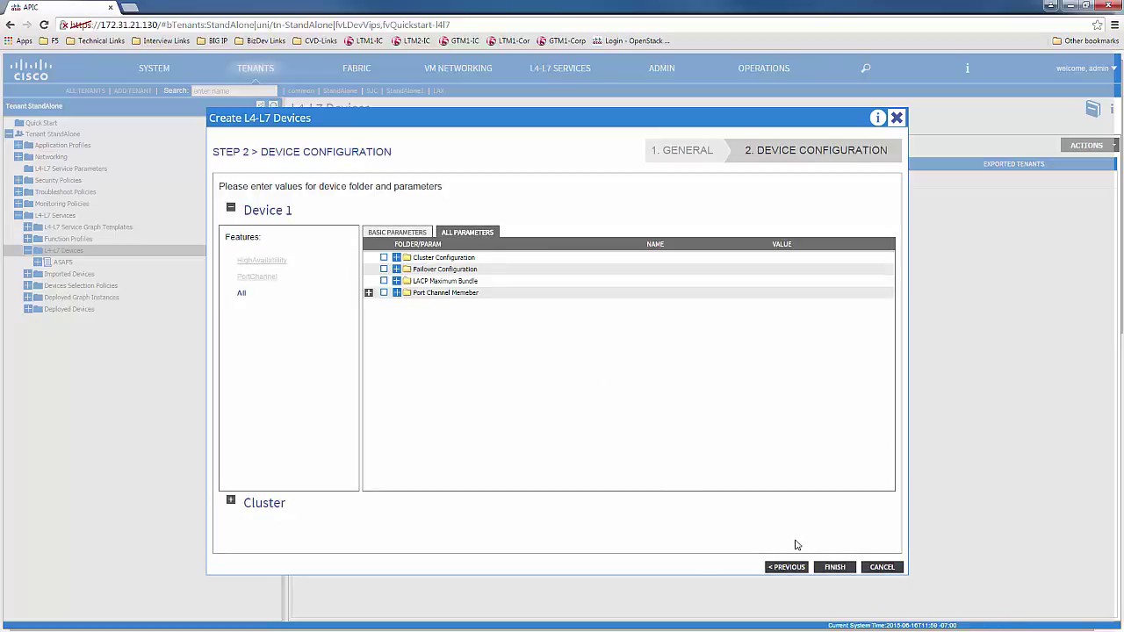
pyautogui.click(839, 568)
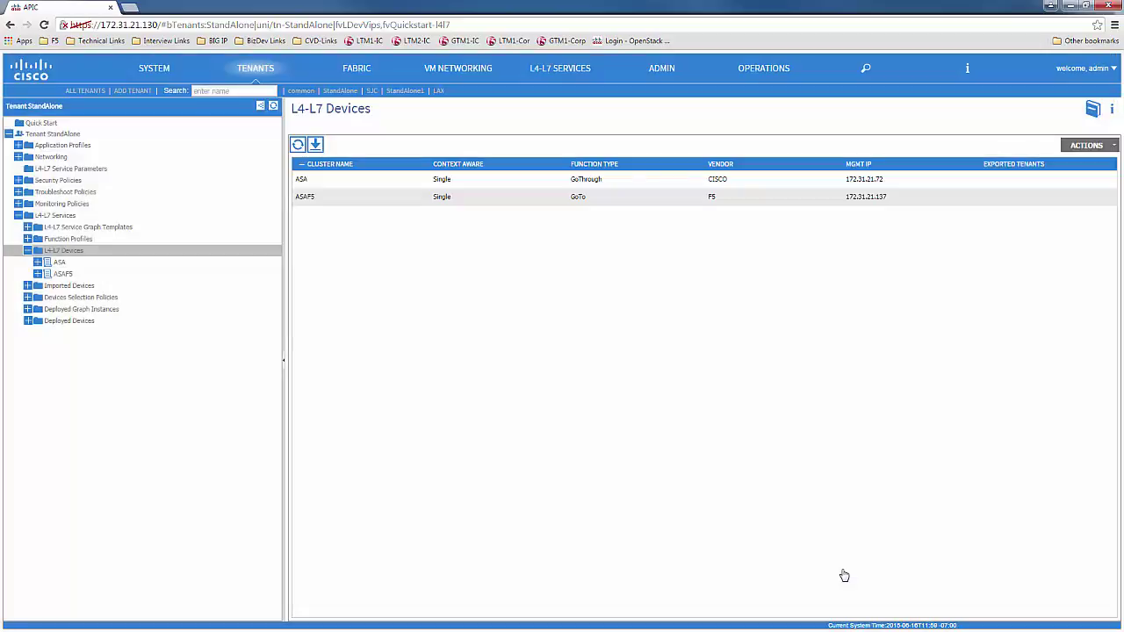
pyautogui.click(59, 263)
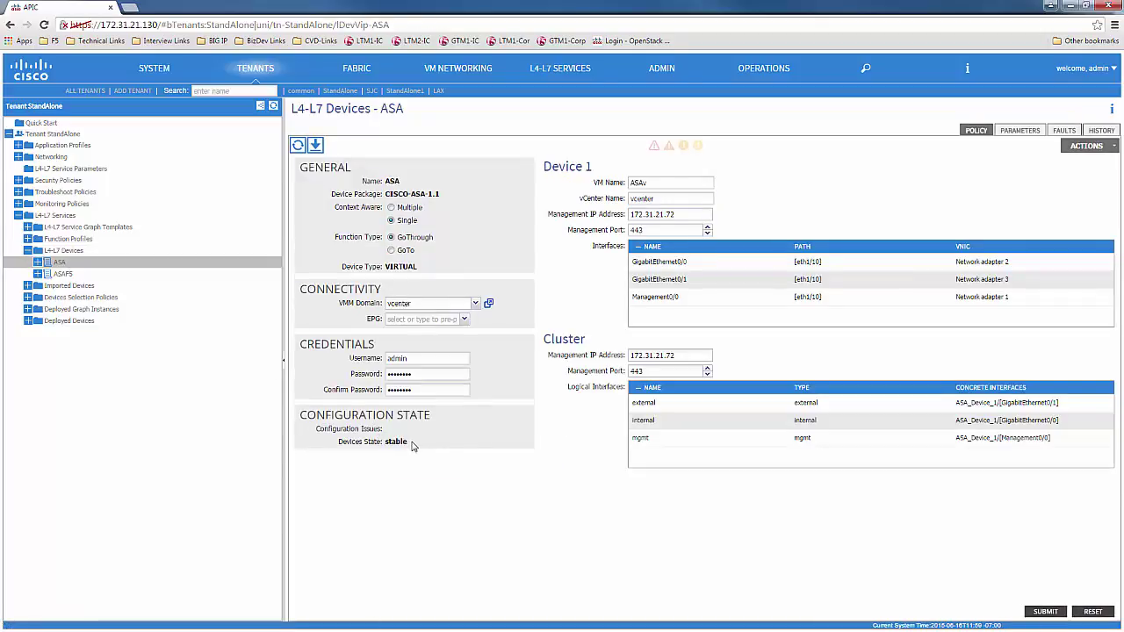
pyautogui.doubleClick(398, 442)
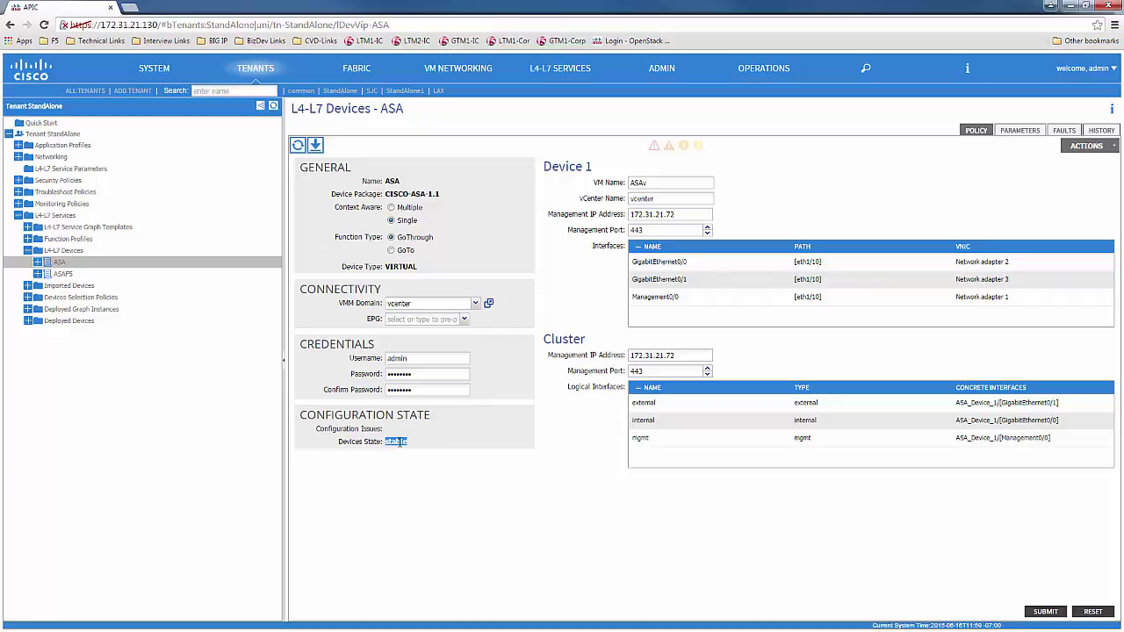
pyautogui.click(463, 482)
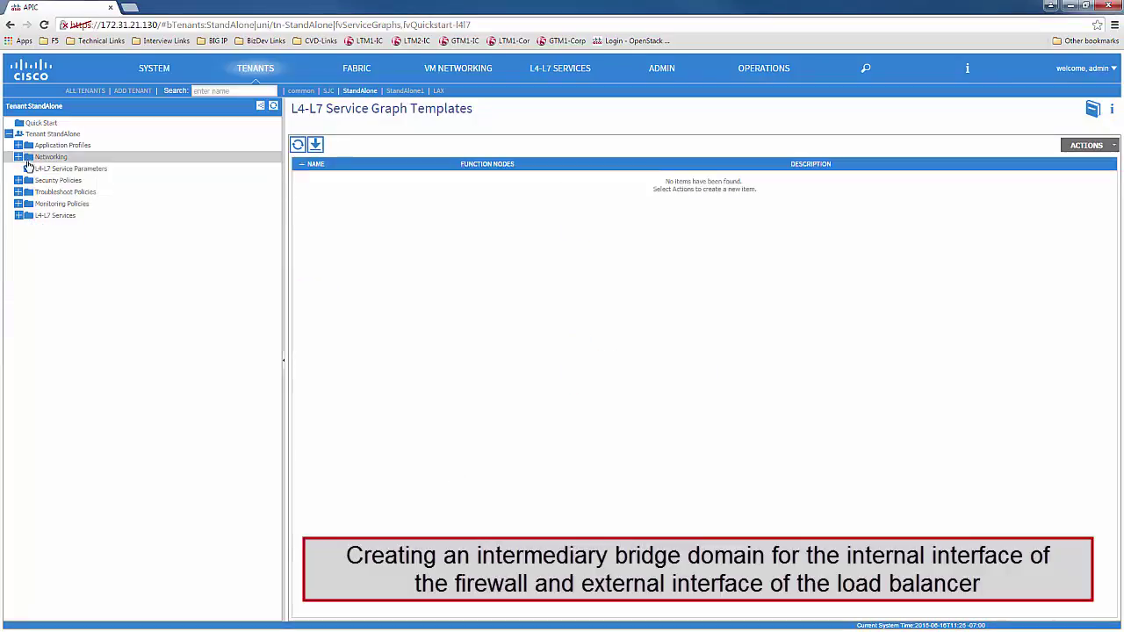
# - Create bridge domain intermediateBD under Networking, tied to private network StandAlone/ctx
pyautogui.click(18, 157)
pyautogui.click(27, 167)
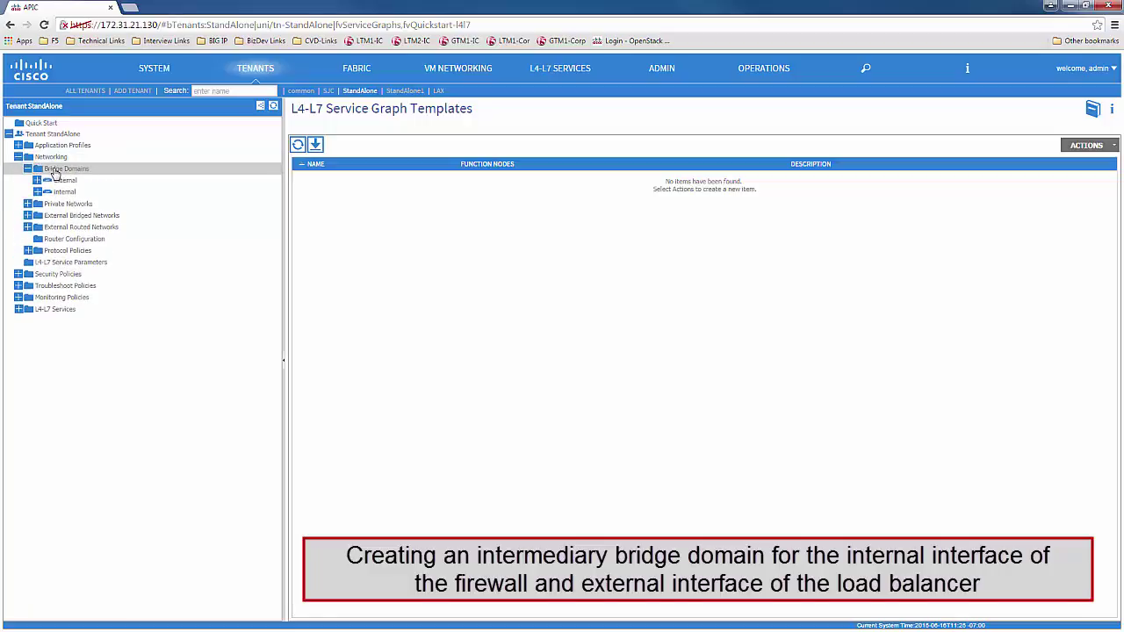
pyautogui.click(54, 171)
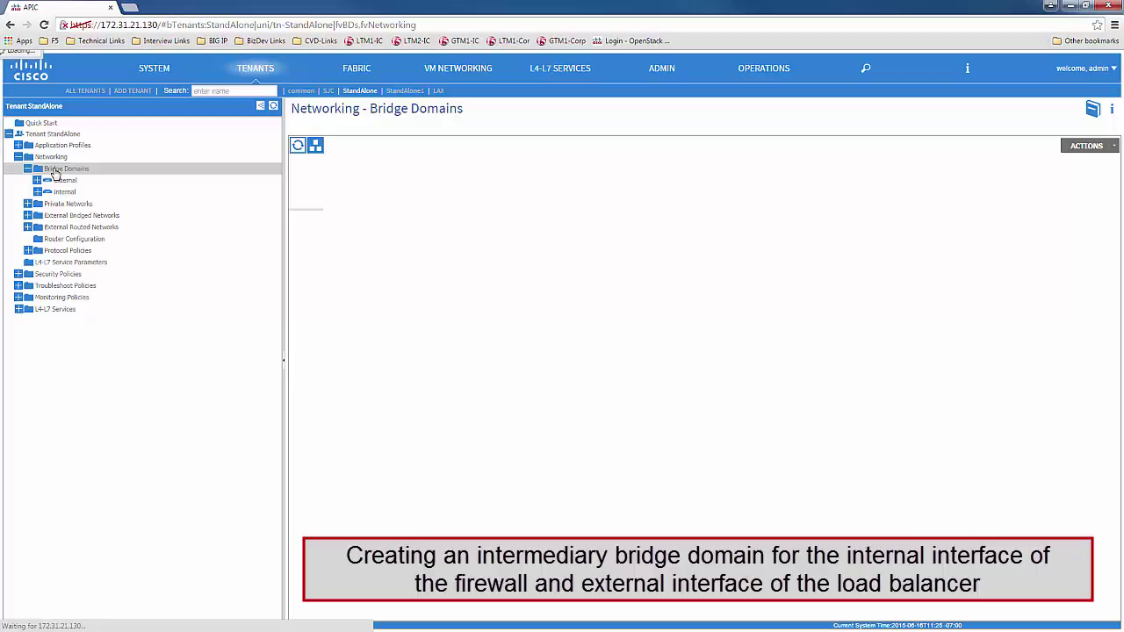
pyautogui.rightClick(55, 172)
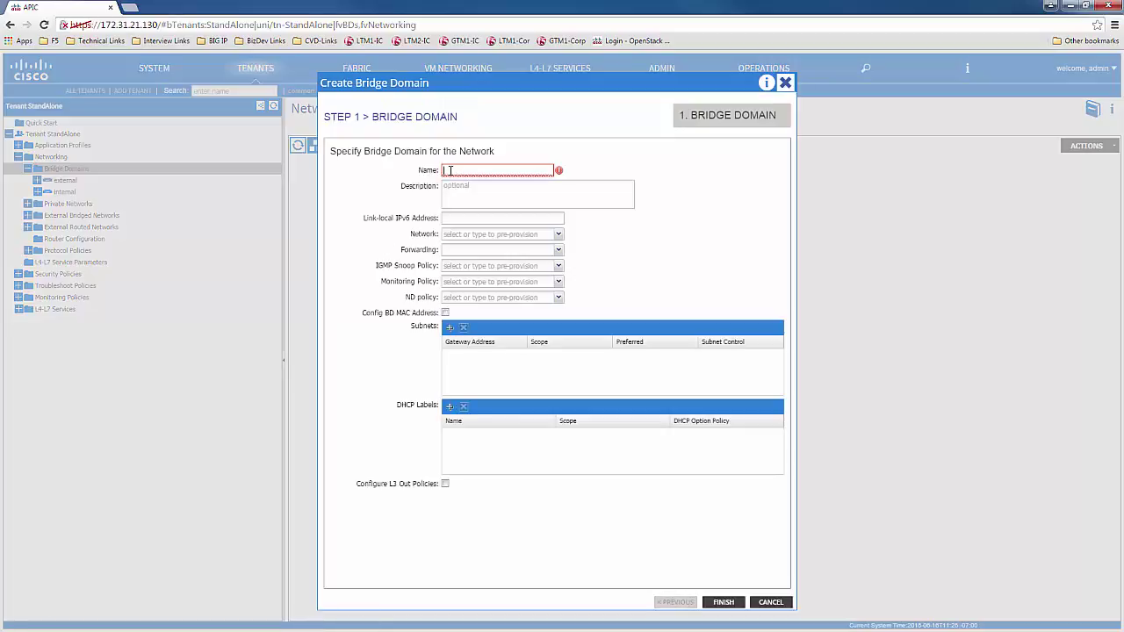
pyautogui.write('interme')
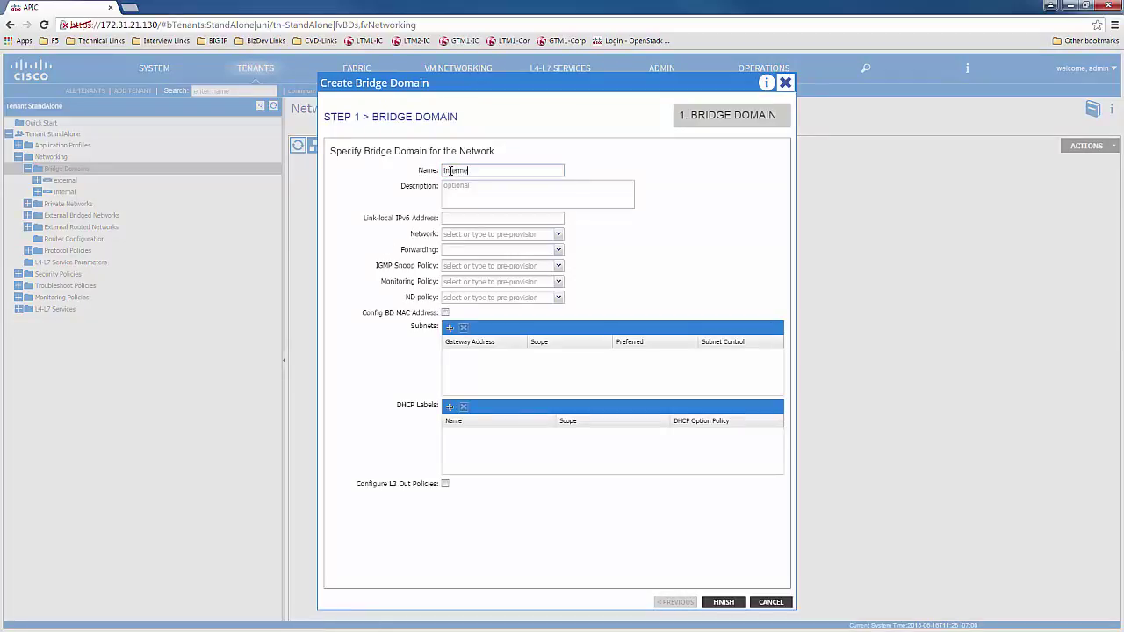
pyautogui.write('diateBD')
pyautogui.click(557, 234)
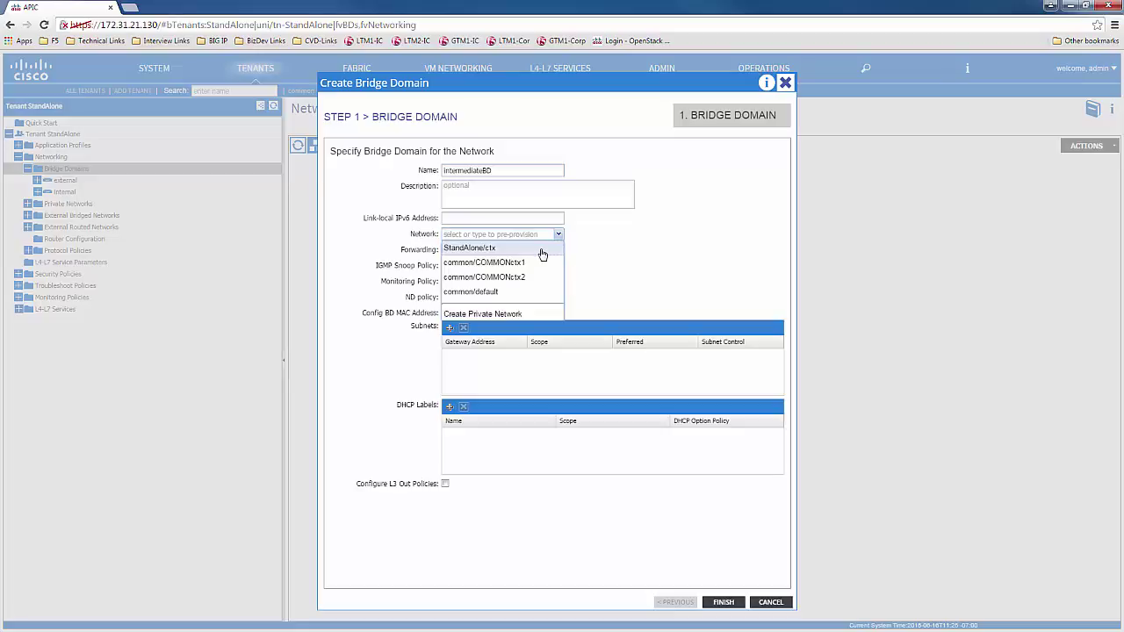
pyautogui.click(522, 250)
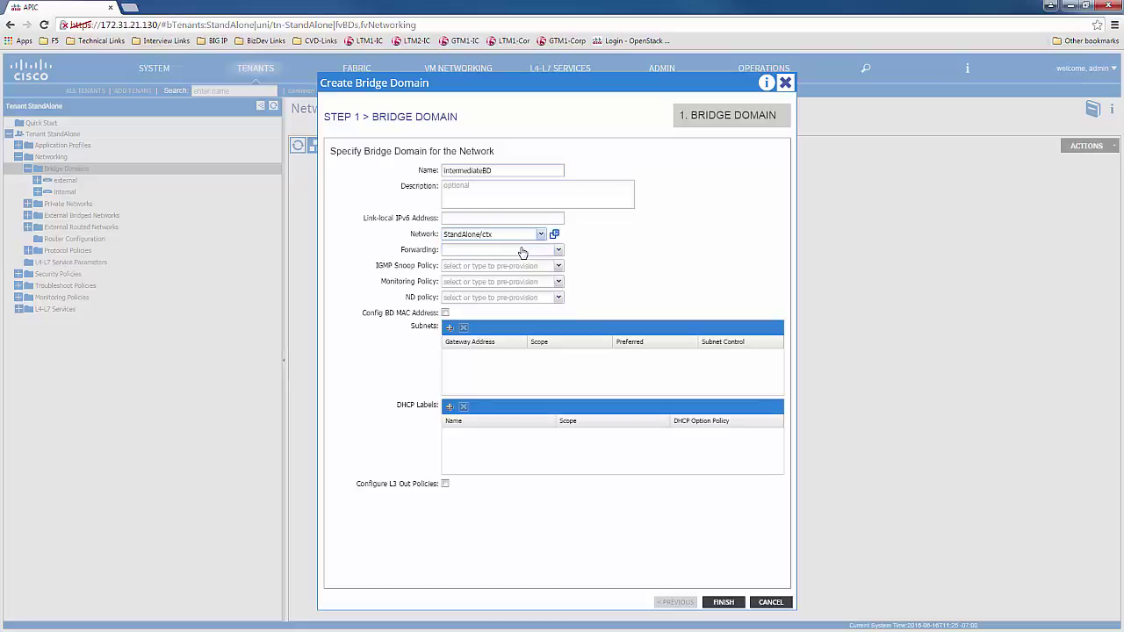
pyautogui.click(725, 602)
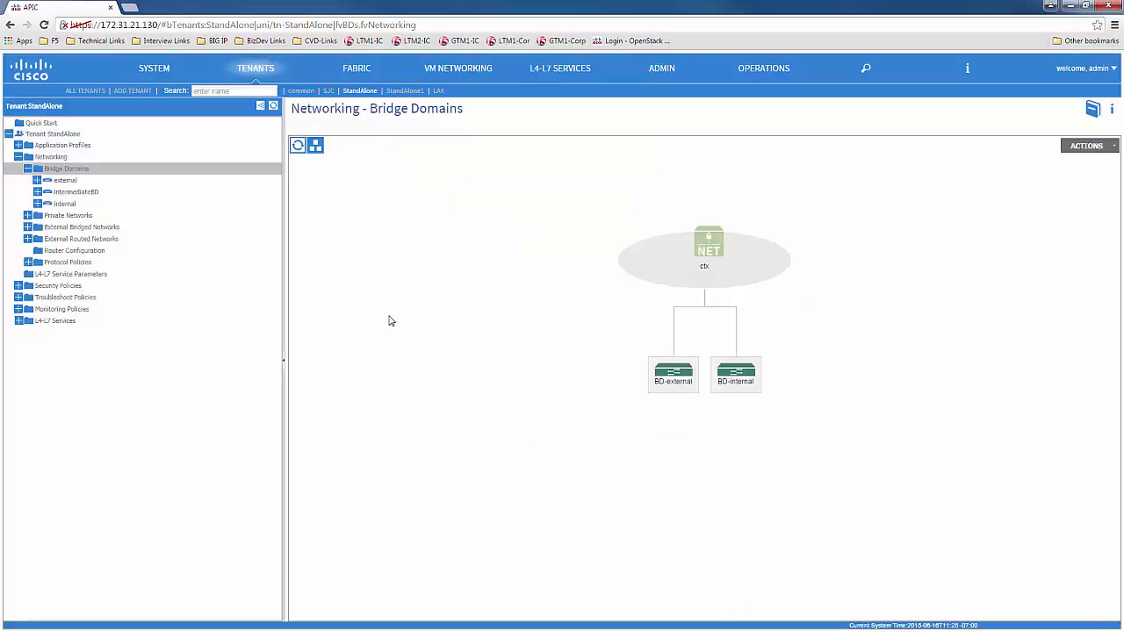
# - Set intermediateBD's L2 unknown unicast to Flood, turn off unicast routing, and submit with confirmation
pyautogui.click(86, 193)
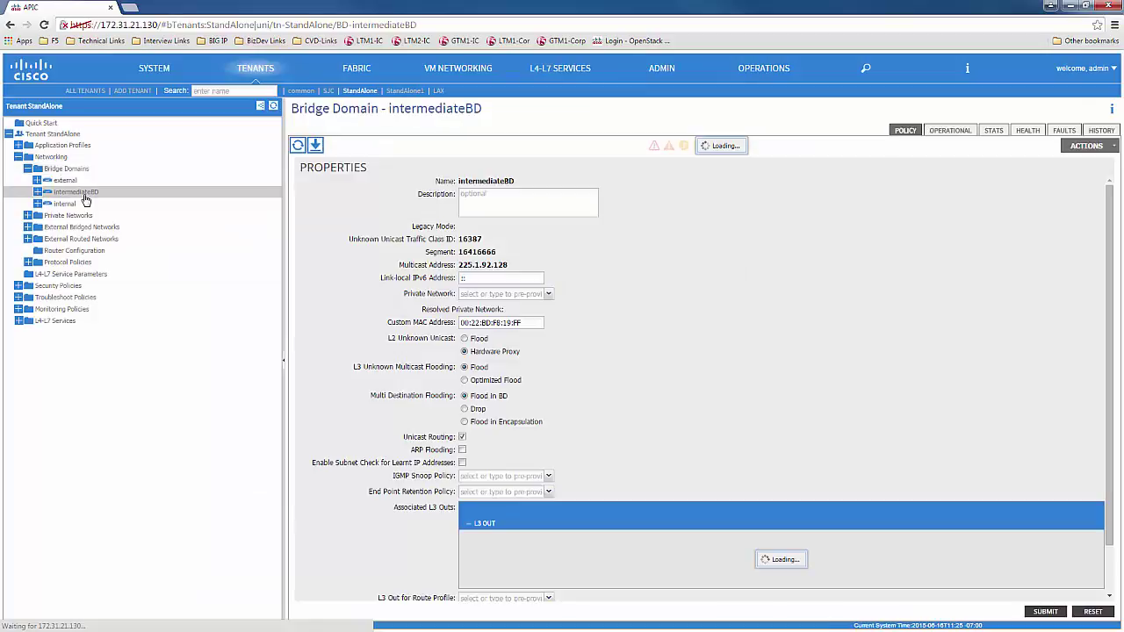
pyautogui.click(464, 339)
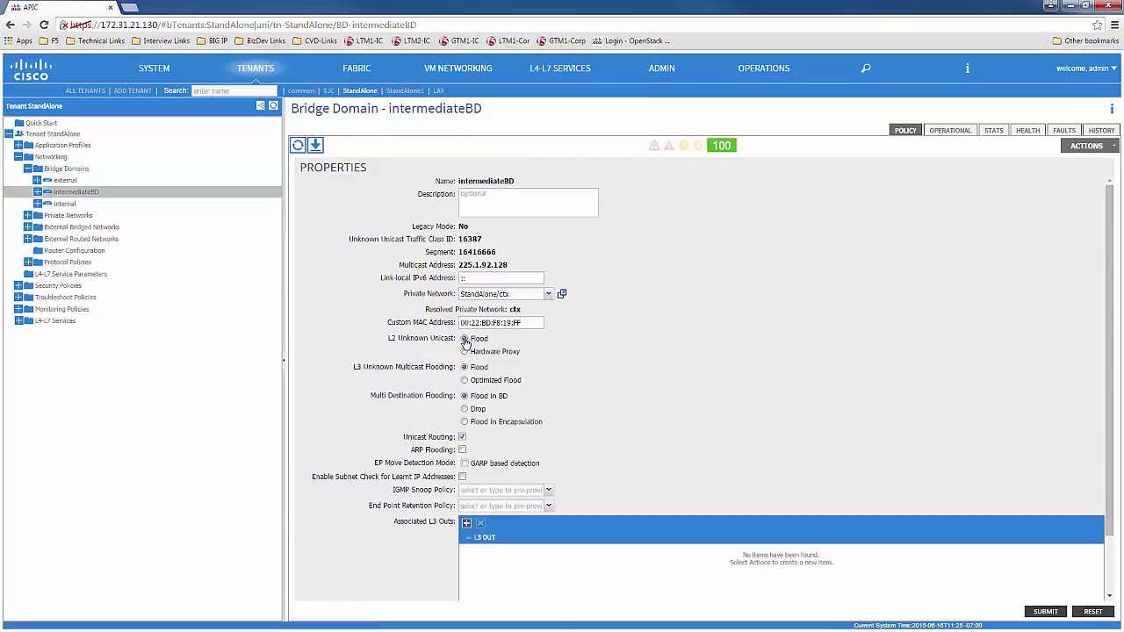
pyautogui.click(462, 437)
pyautogui.moveTo(1107, 499); pyautogui.dragTo(1112, 575)
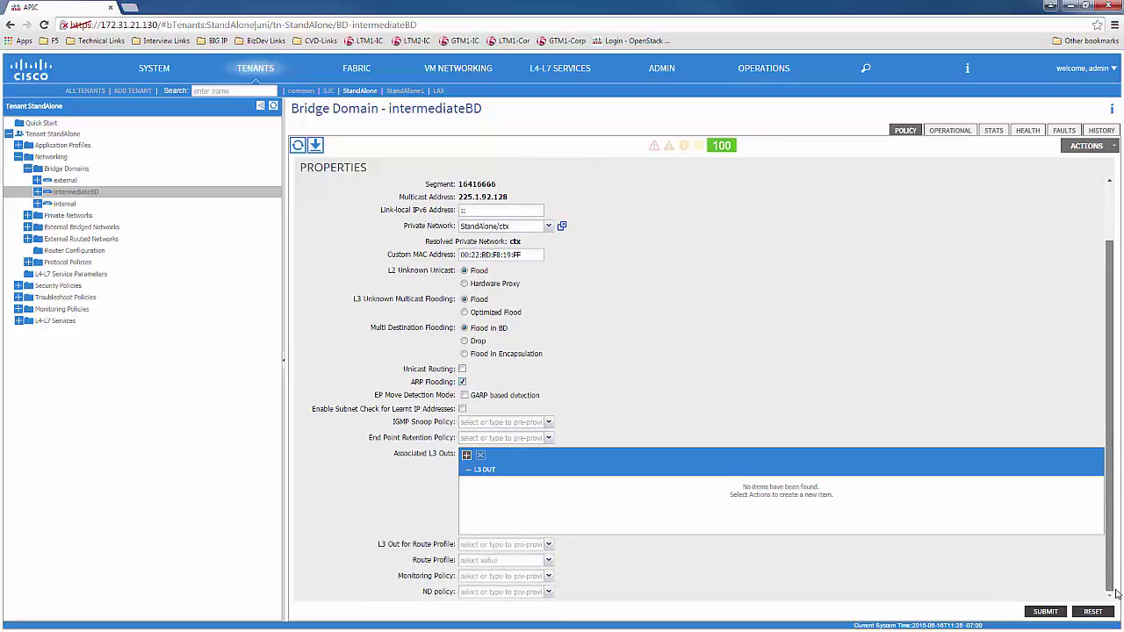
pyautogui.click(1045, 613)
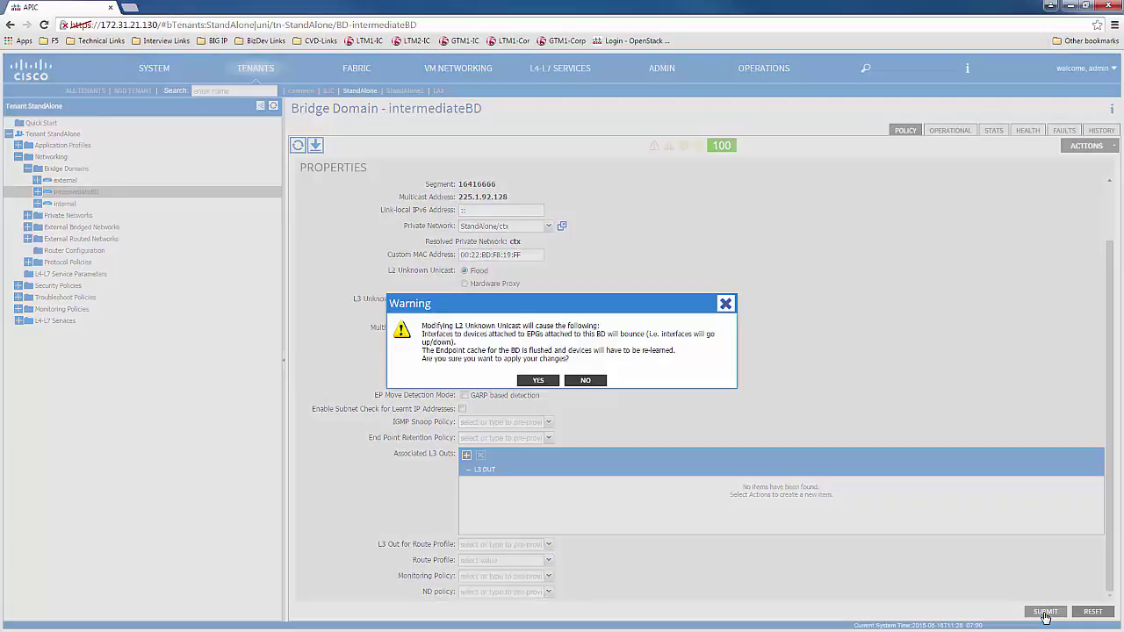
pyautogui.click(541, 380)
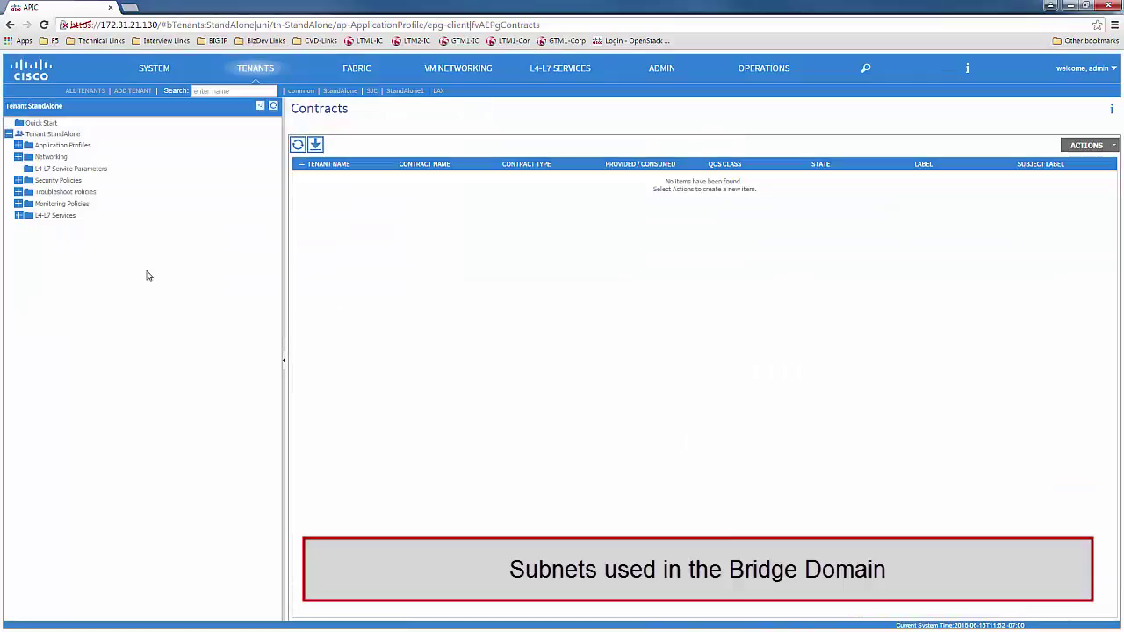
# - Review the subnets of clientBD, external, intermediateBD and internal bridge domains
pyautogui.click(17, 157)
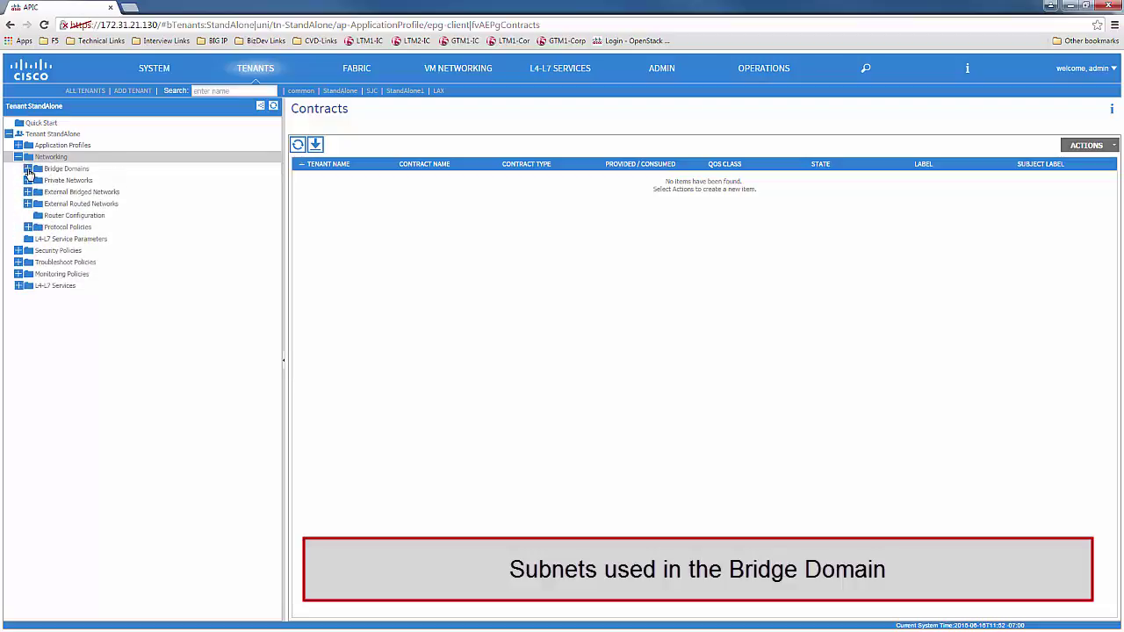
pyautogui.click(28, 168)
pyautogui.click(36, 180)
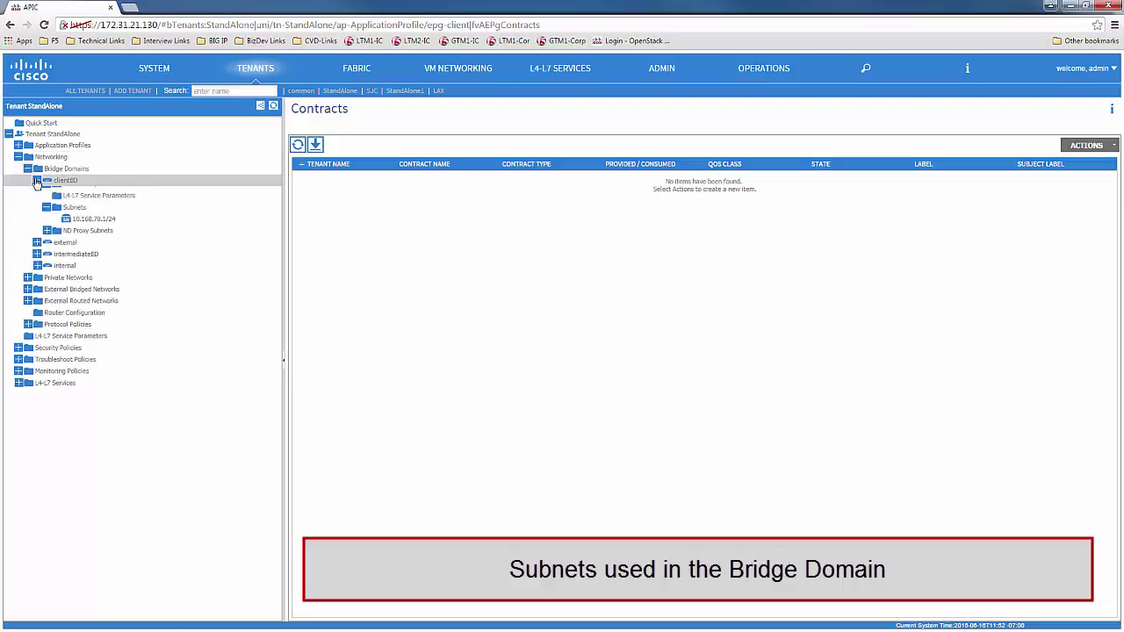
pyautogui.click(46, 215)
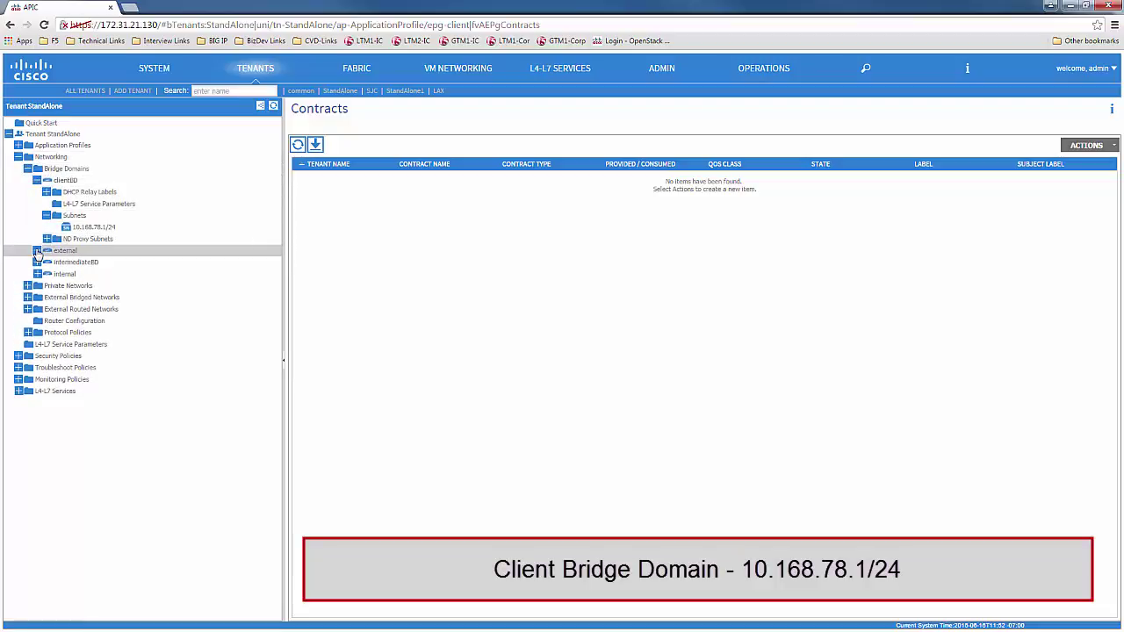
pyautogui.click(37, 250)
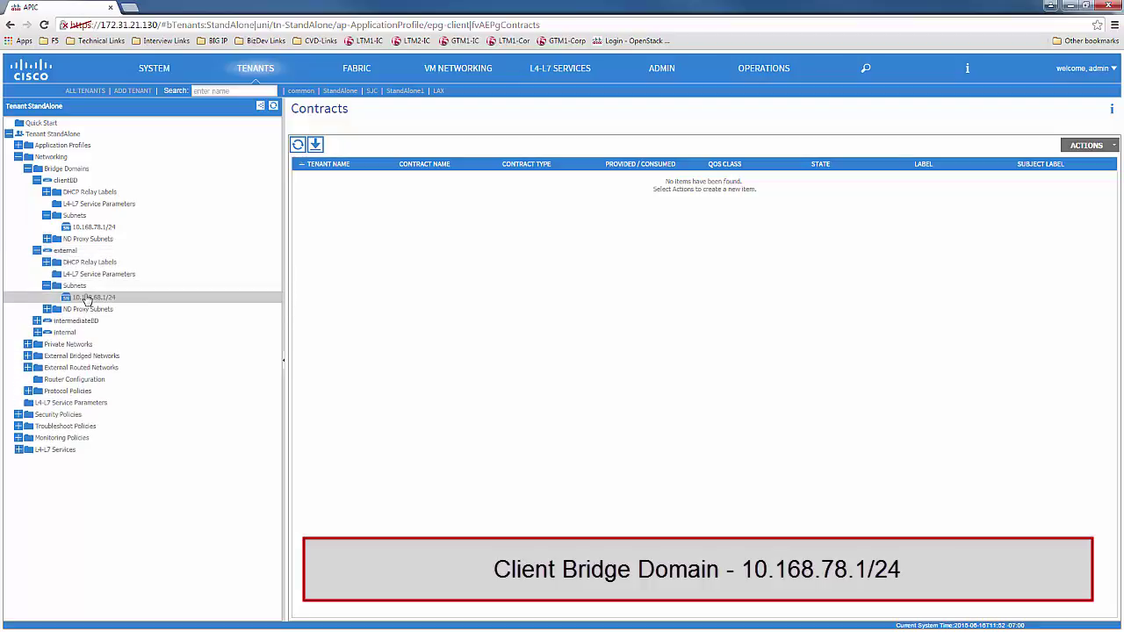
pyautogui.click(36, 321)
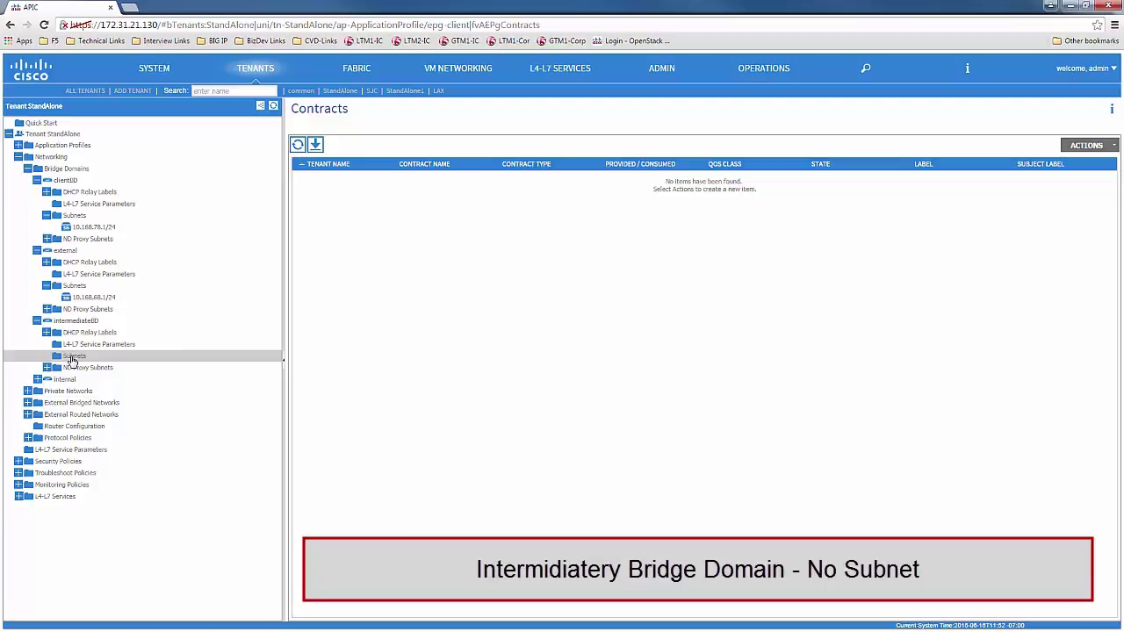
pyautogui.click(37, 379)
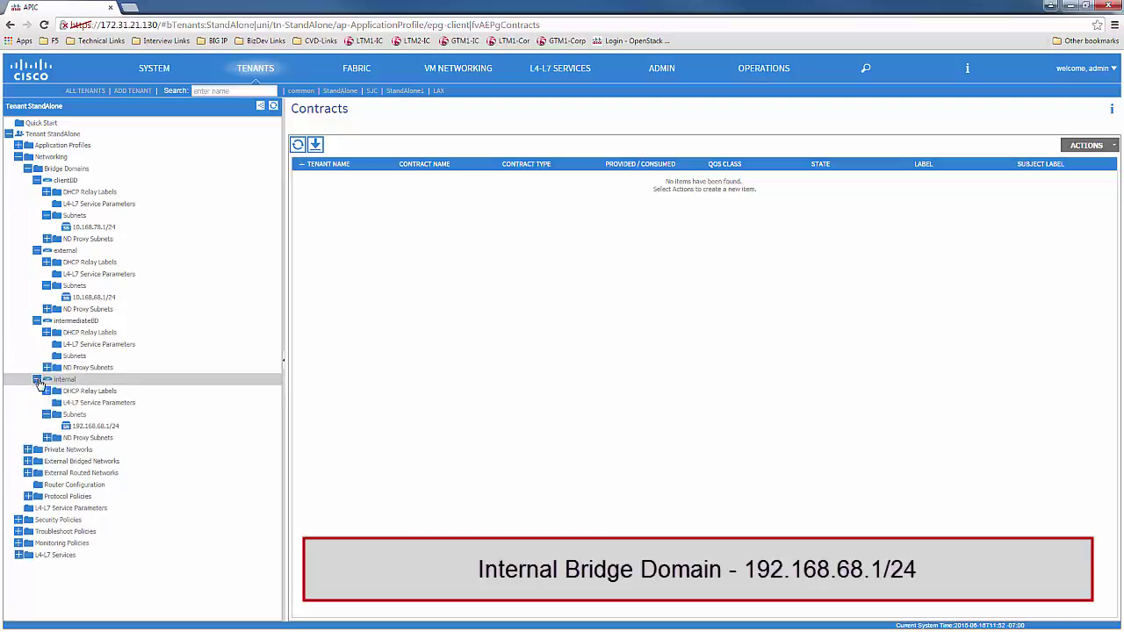
# - Collapse Networking and list the ApplicationProfile's application EPGs
pyautogui.click(19, 157)
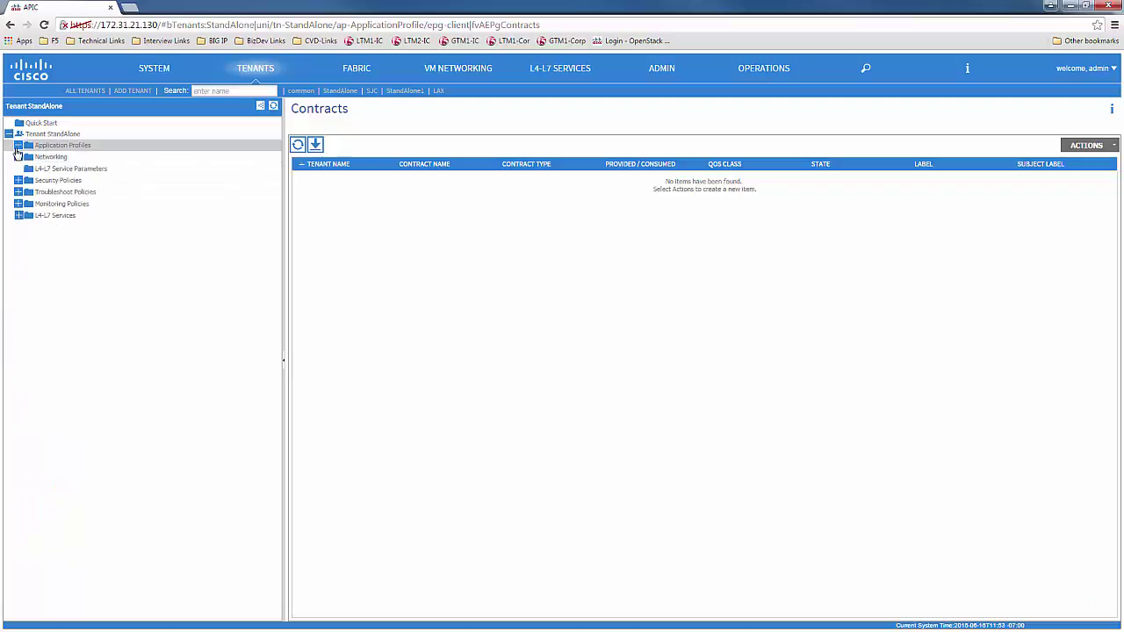
pyautogui.click(17, 146)
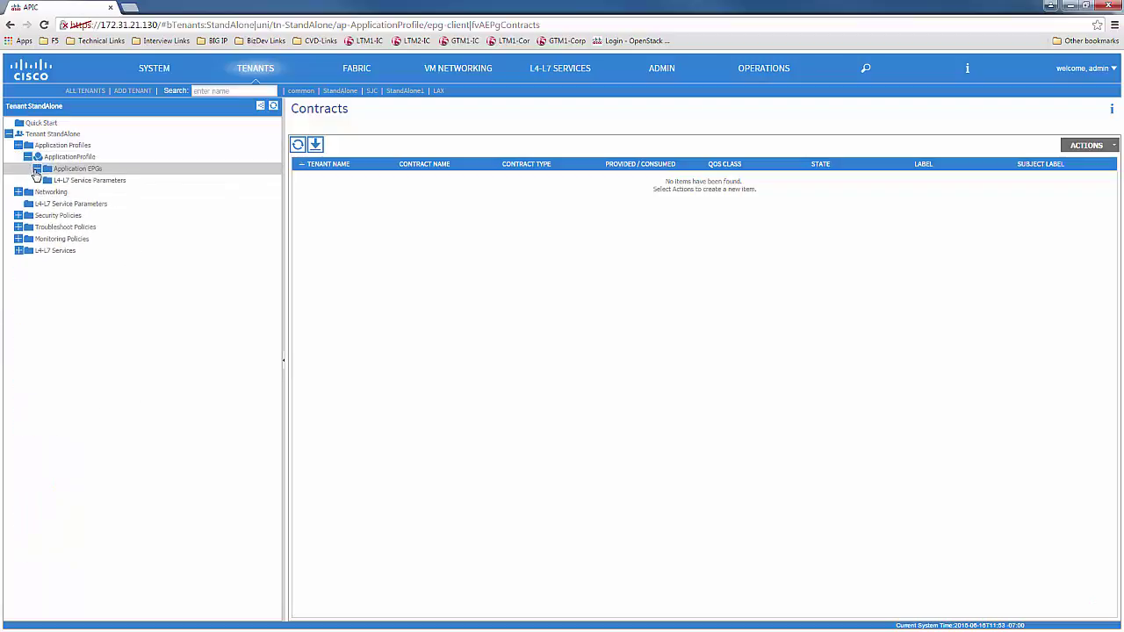
pyautogui.click(36, 171)
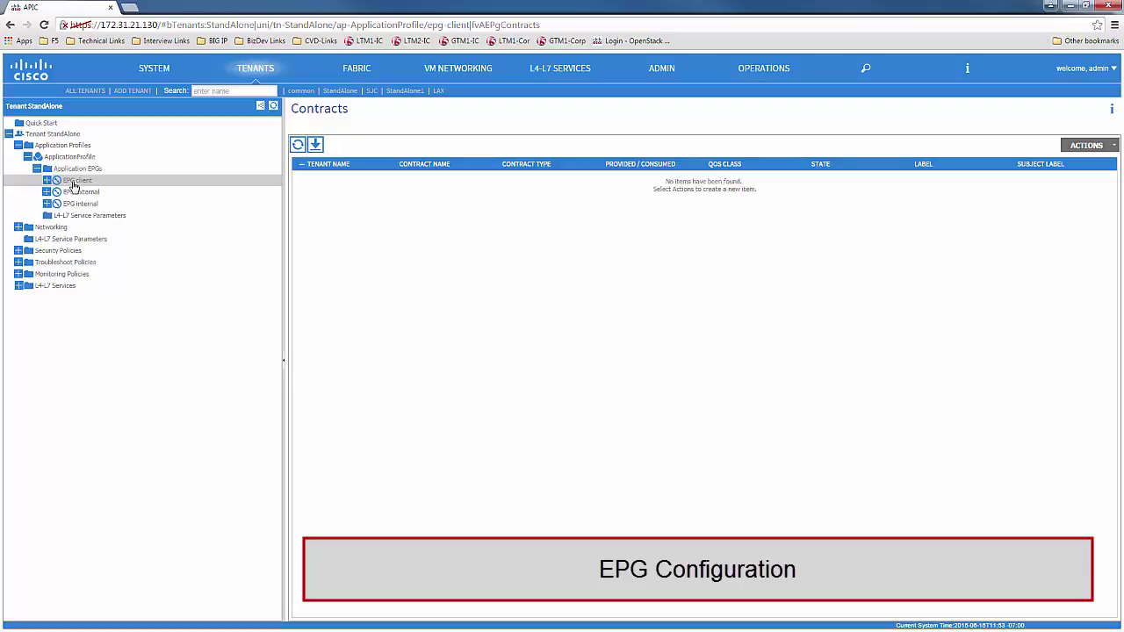
# - Check that EPGs client, external and internal use bridge domains clientBD, external and internal
pyautogui.click(75, 181)
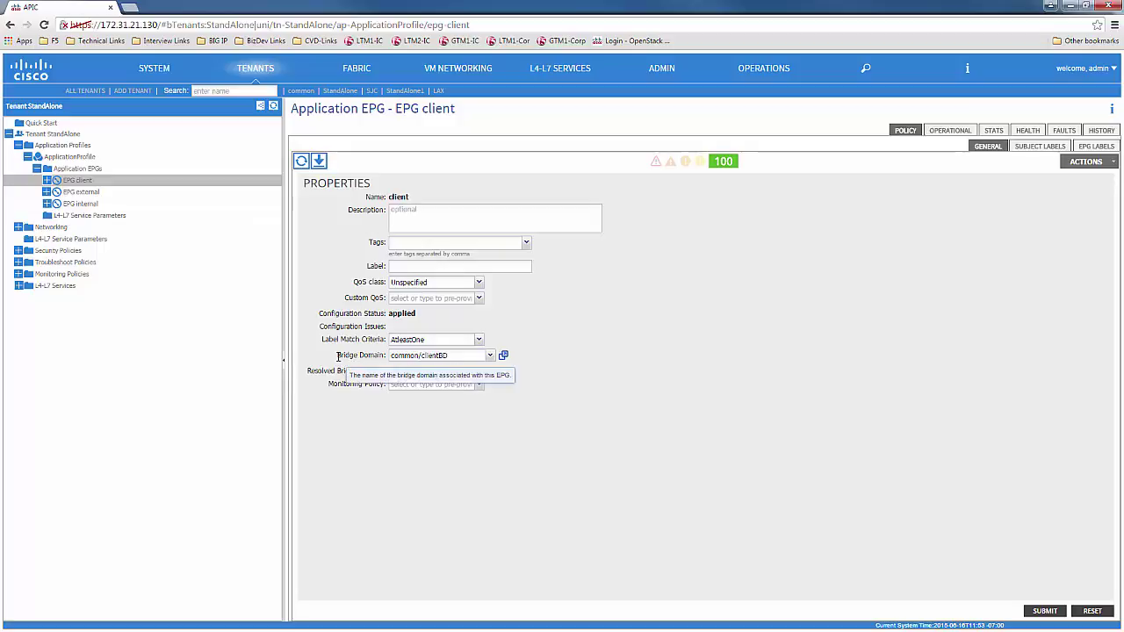
pyautogui.click(77, 193)
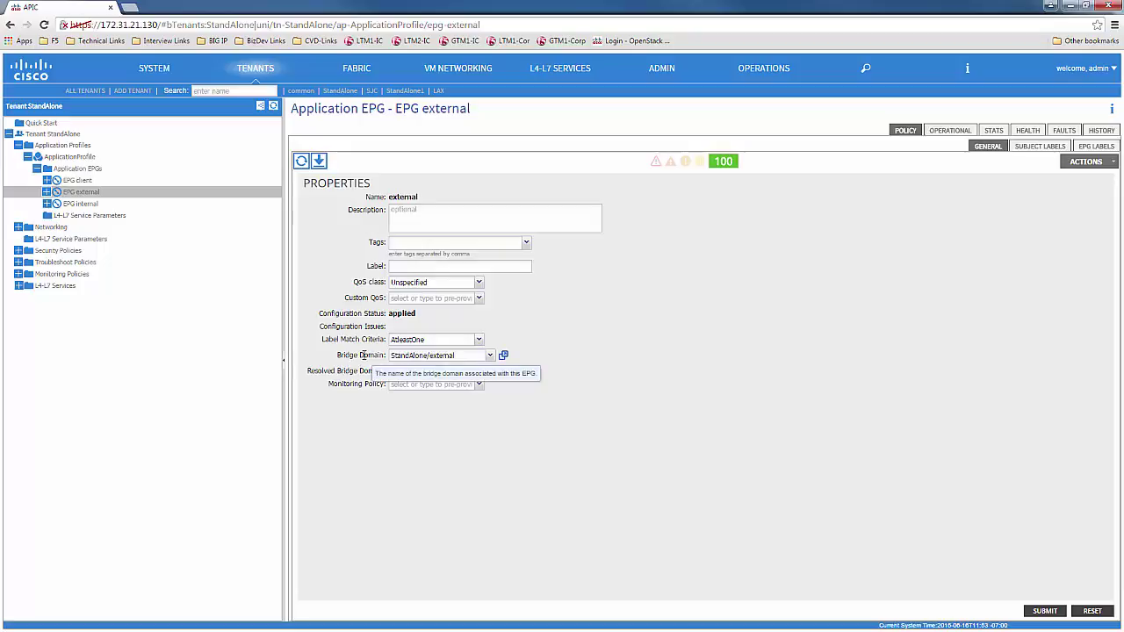
pyautogui.click(87, 204)
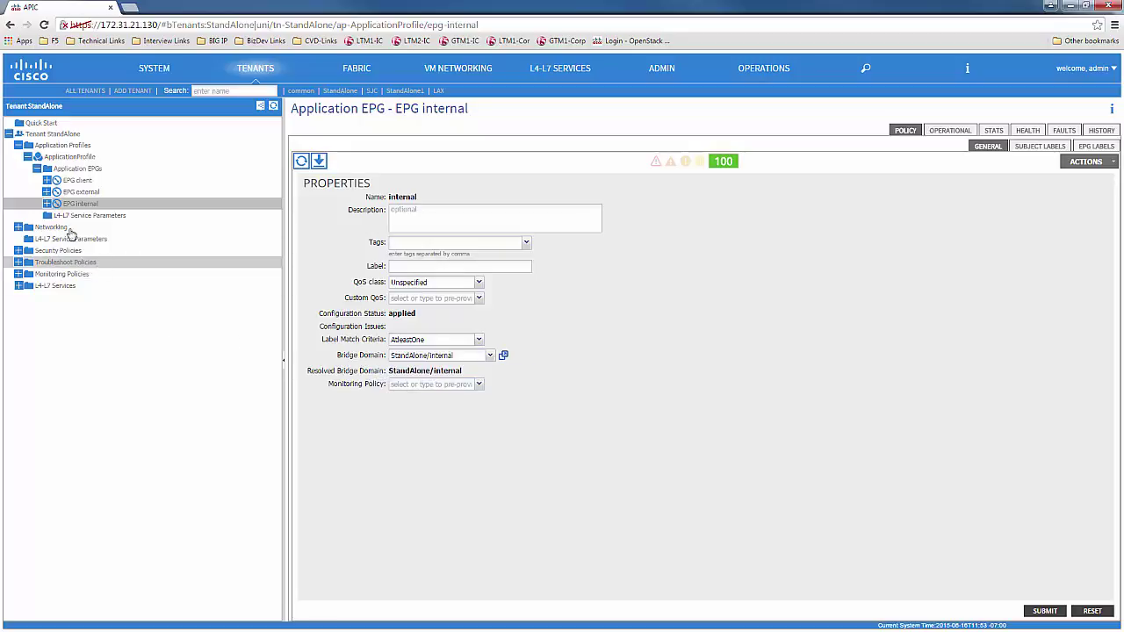
pyautogui.click(18, 146)
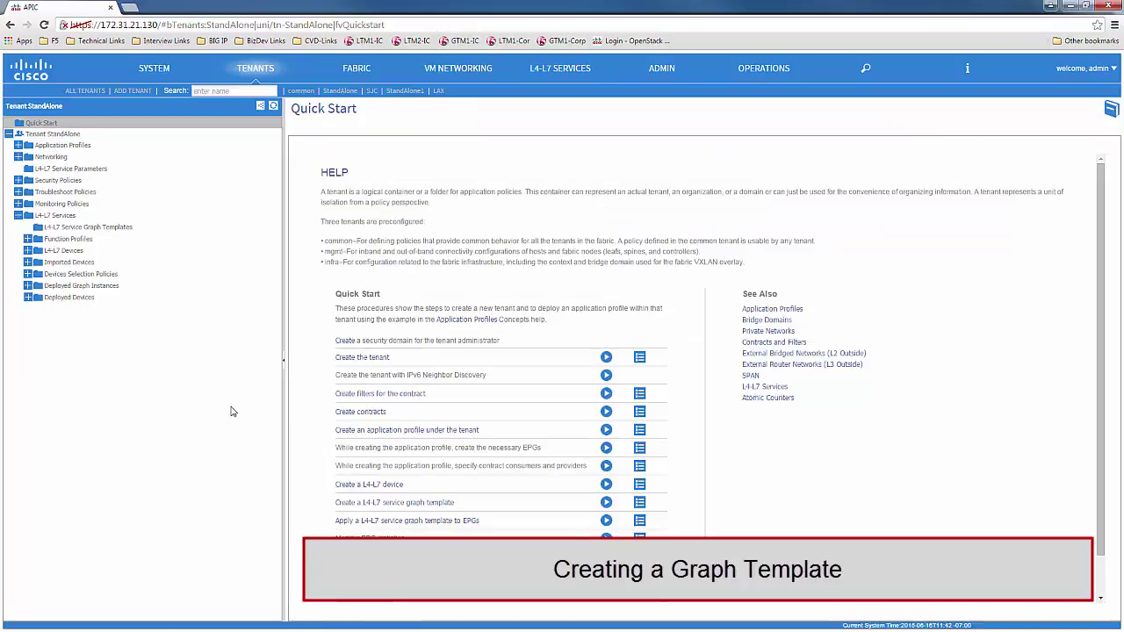
# - Start service graph template TemplateASAF5 with two nodes, transparent firewall and two-arm ADC type
pyautogui.rightClick(112, 228)
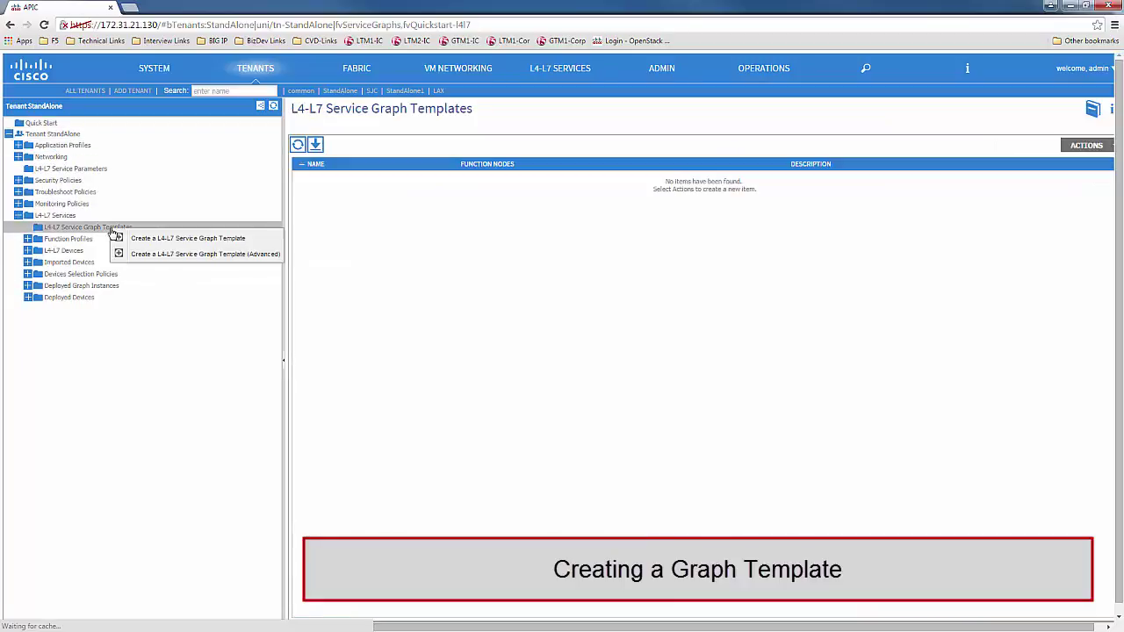
pyautogui.click(173, 239)
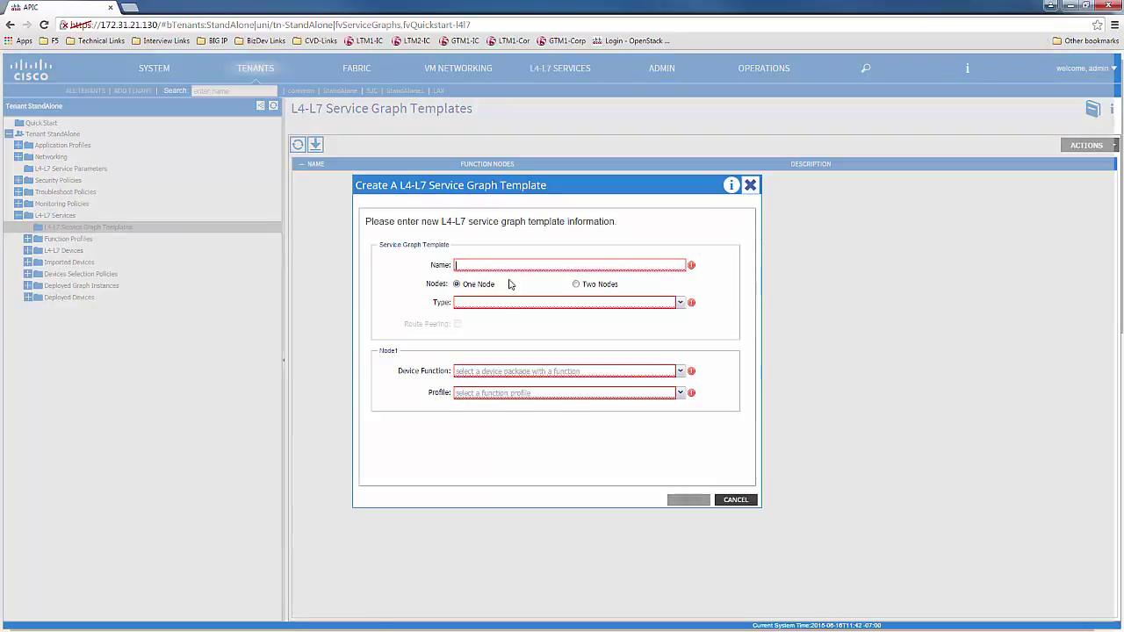
pyautogui.click(585, 266)
pyautogui.write('TemplateASAF5')
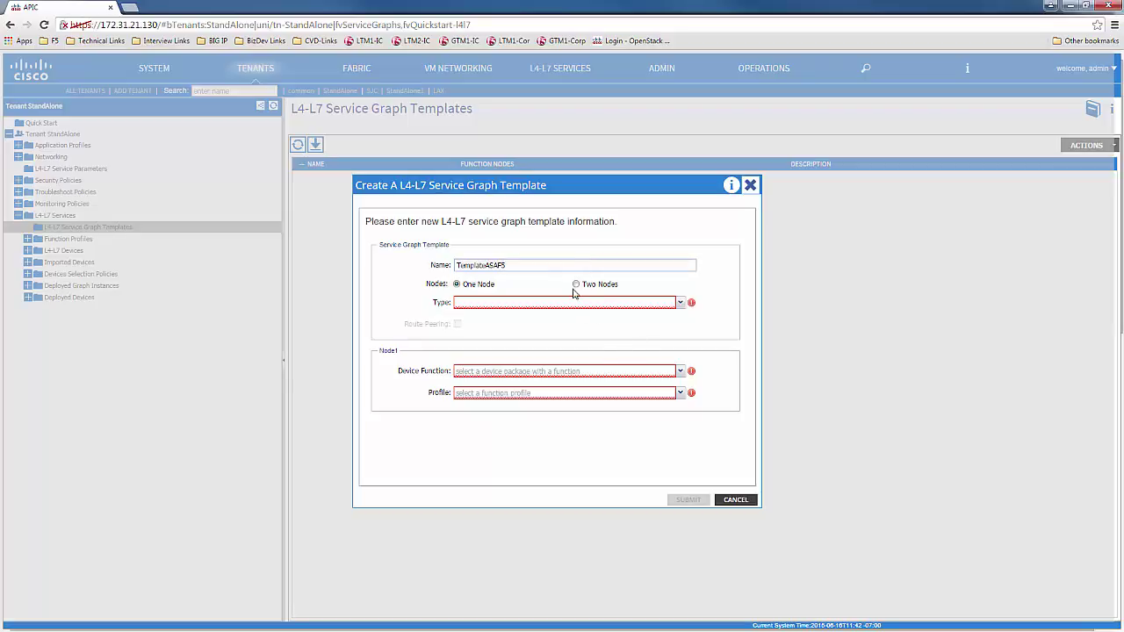
pyautogui.click(577, 285)
pyautogui.click(679, 303)
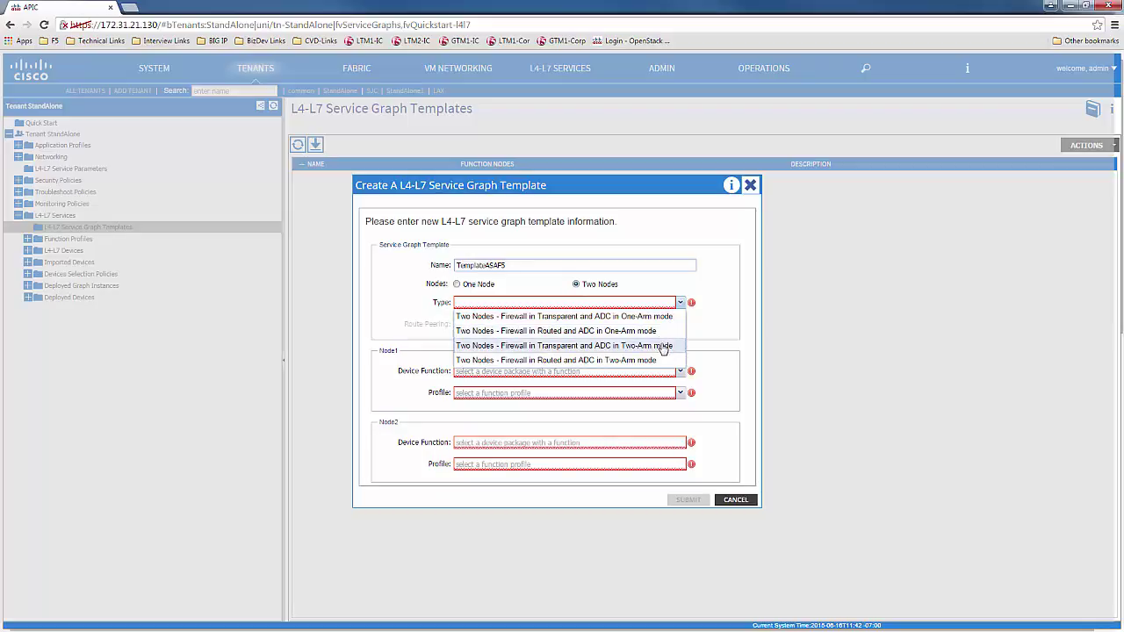
pyautogui.click(662, 347)
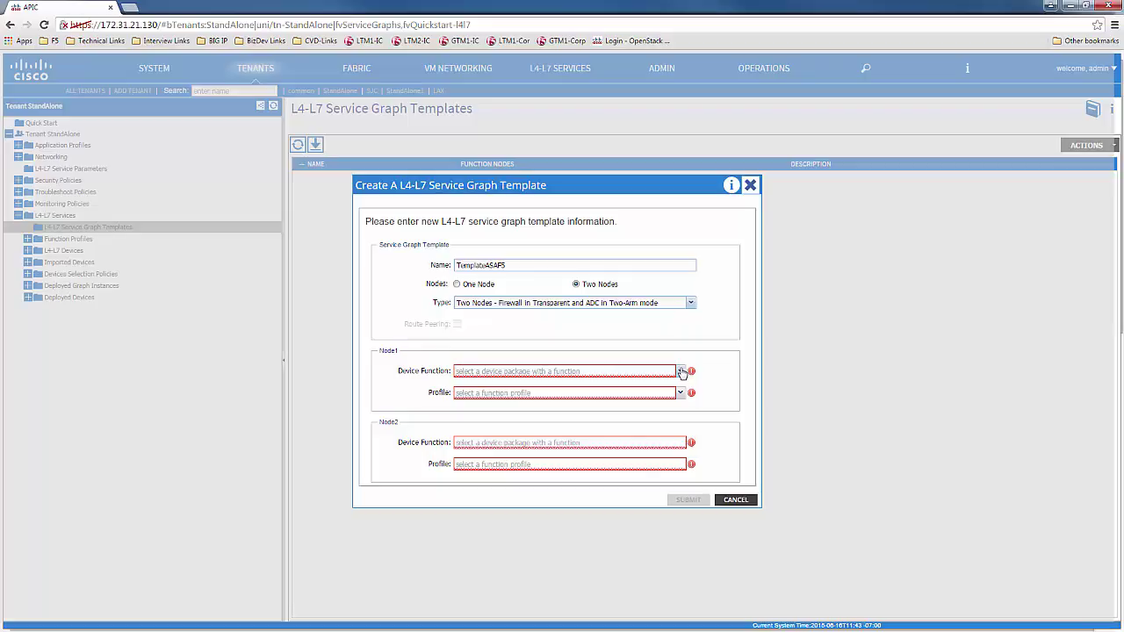
# - Set node 1 to CISCO-ASA-1.1/Firewall with WebPolicyForTransparentMode, node 2 to F5-BIGIP-1.2.0/Virtual-Server with Basic_SA_VE_APIC2_DynamicPool, and submit
pyautogui.click(681, 371)
pyautogui.click(614, 387)
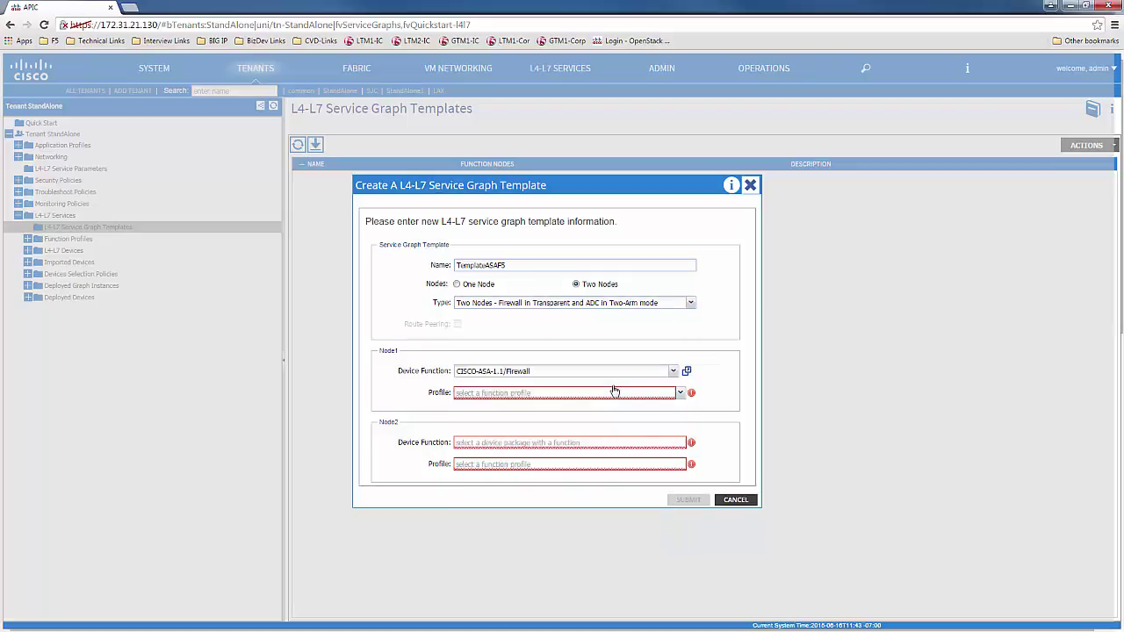
pyautogui.click(681, 393)
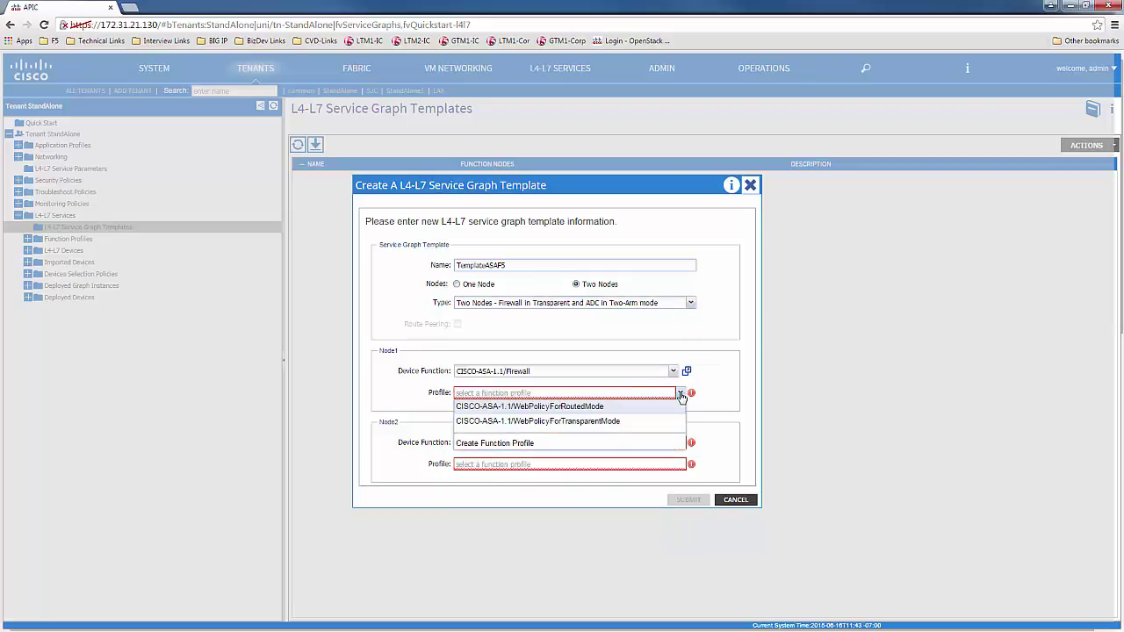
pyautogui.click(629, 422)
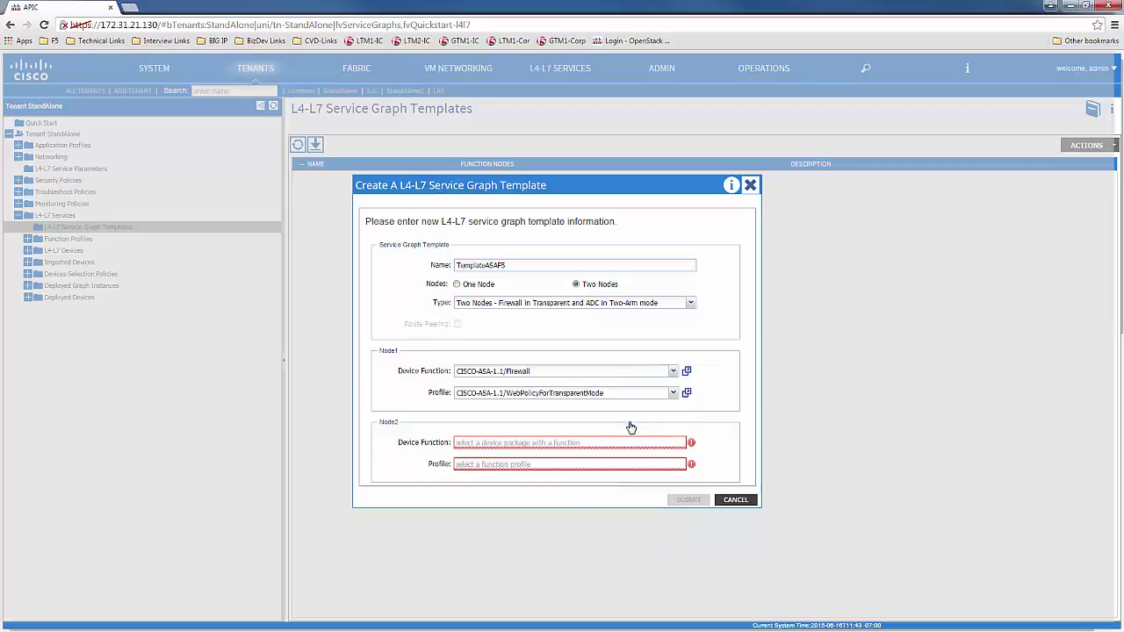
pyautogui.click(679, 444)
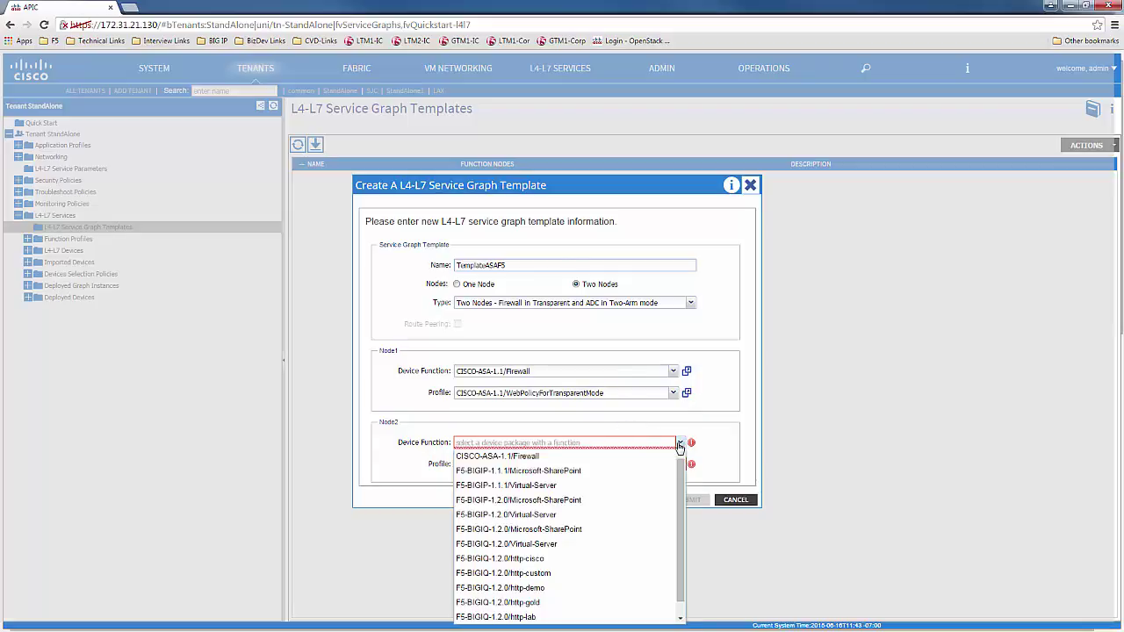
pyautogui.click(625, 515)
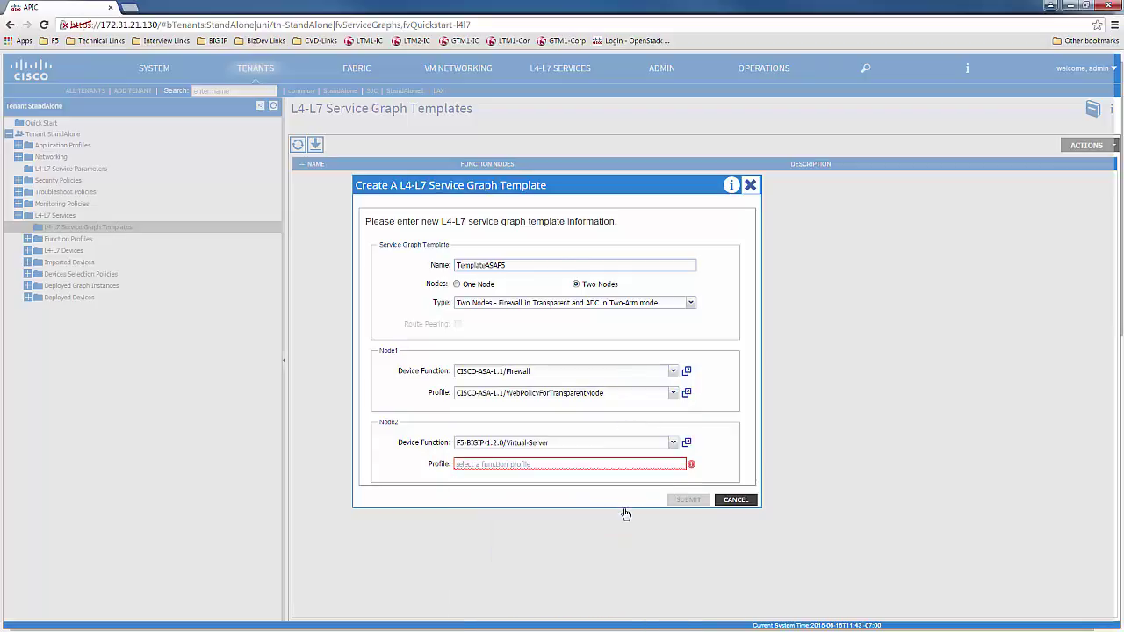
pyautogui.click(669, 469)
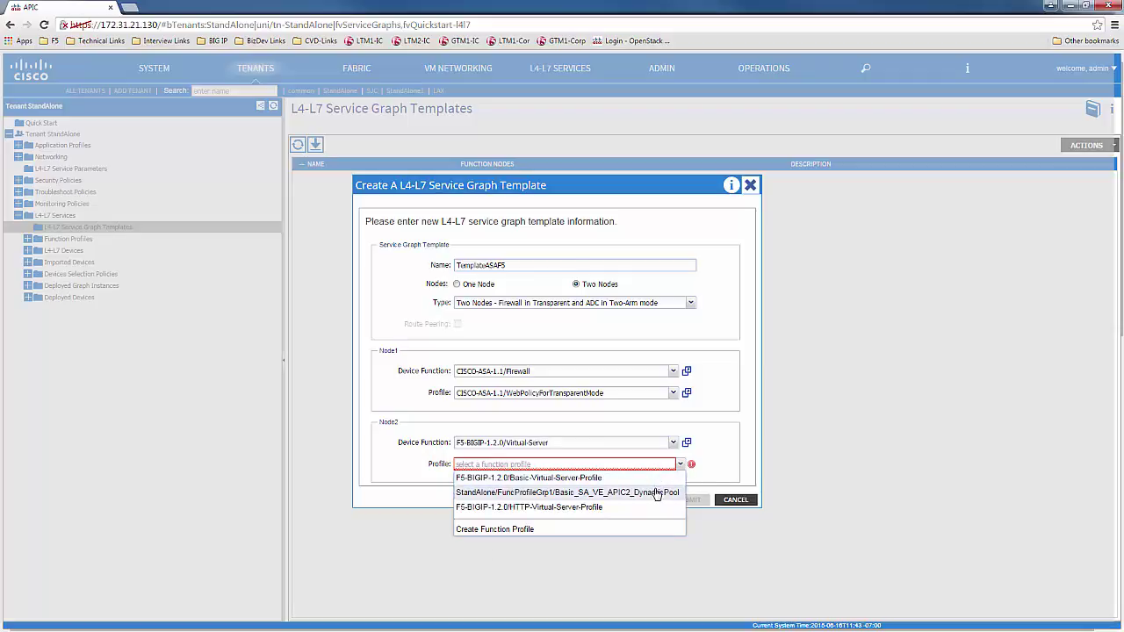
pyautogui.click(654, 494)
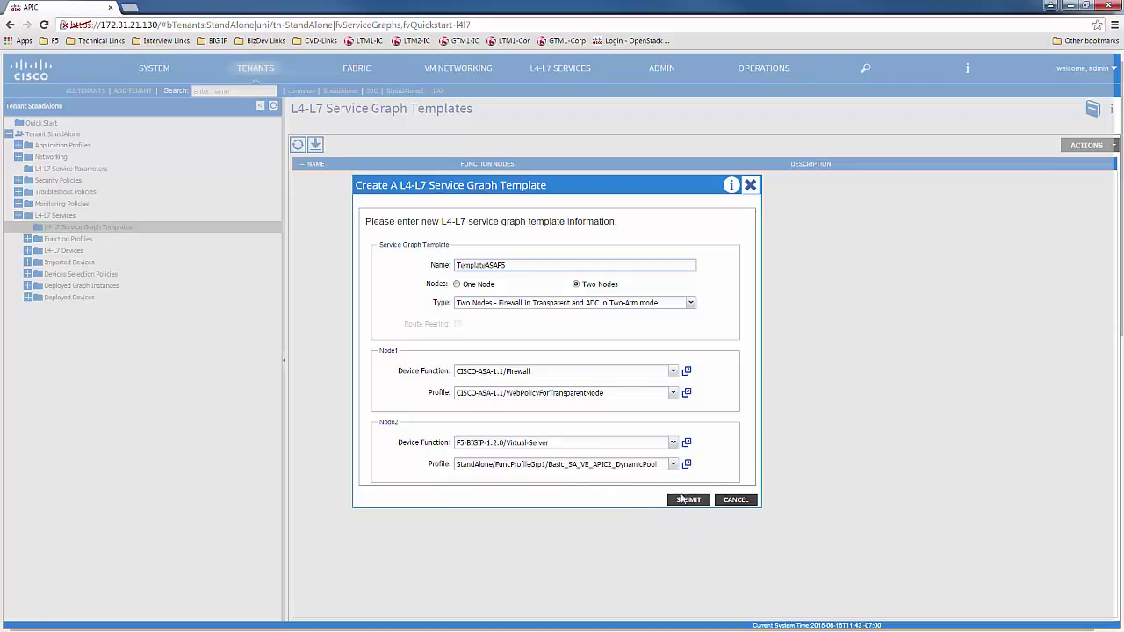
pyautogui.click(689, 499)
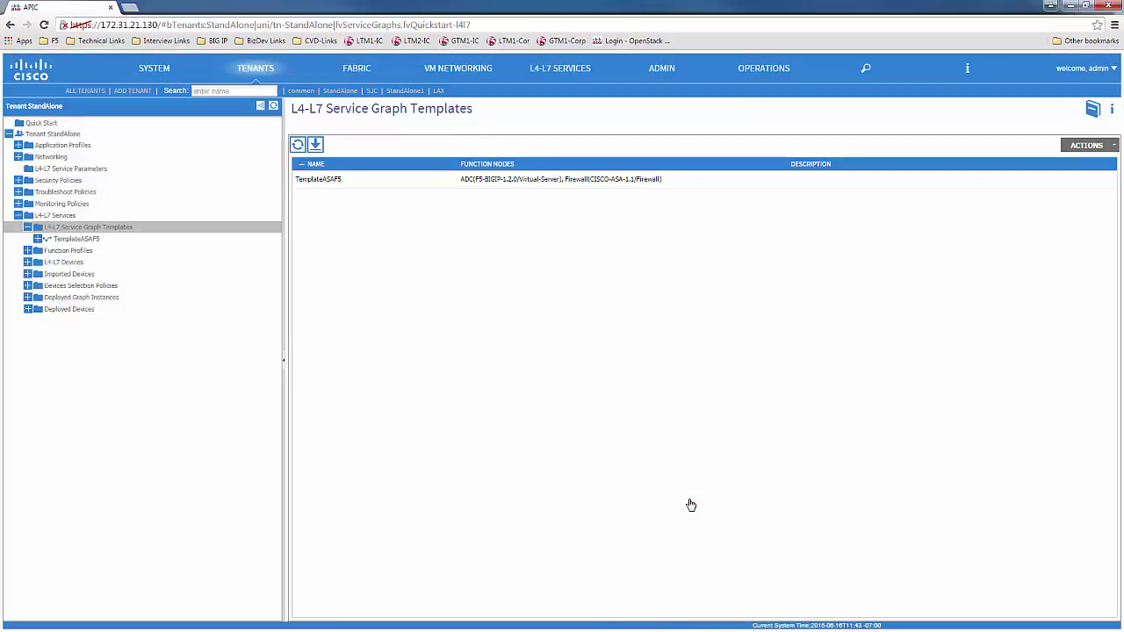
# - Enable and save Attachment Notification on TemplateASAF5's ADC internal connector
pyautogui.click(37, 239)
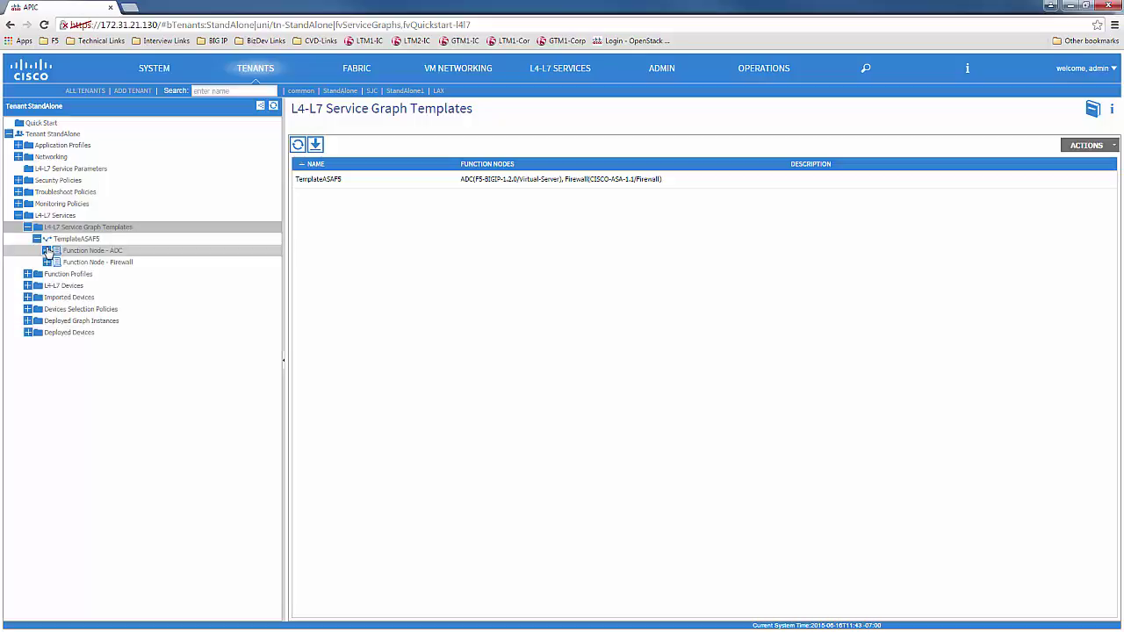
pyautogui.click(47, 250)
pyautogui.click(47, 285)
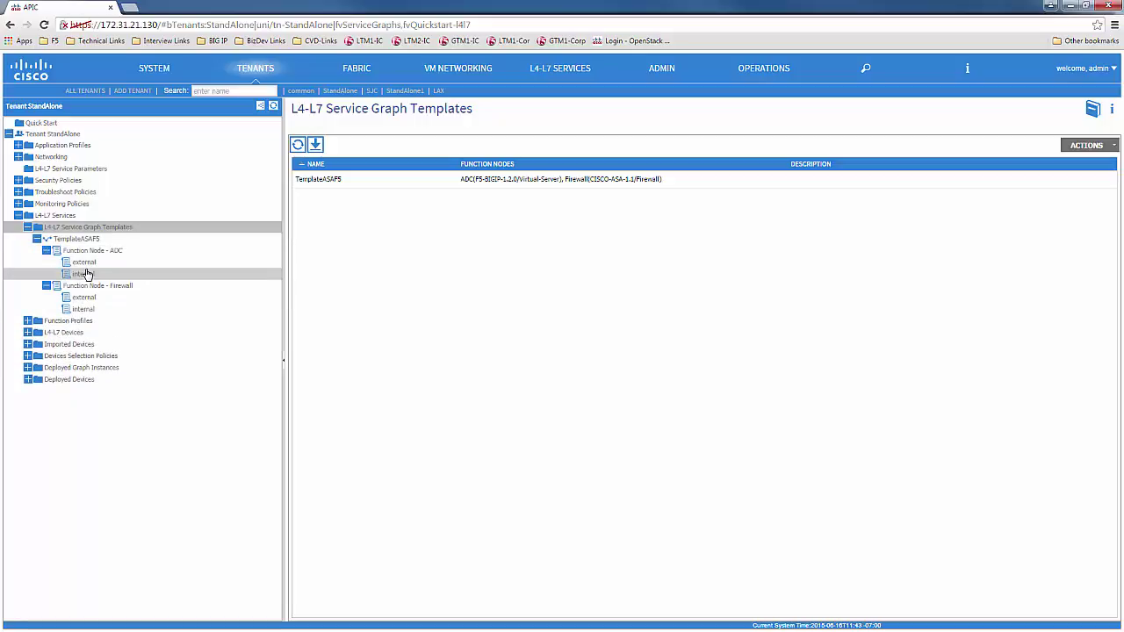
pyautogui.click(86, 274)
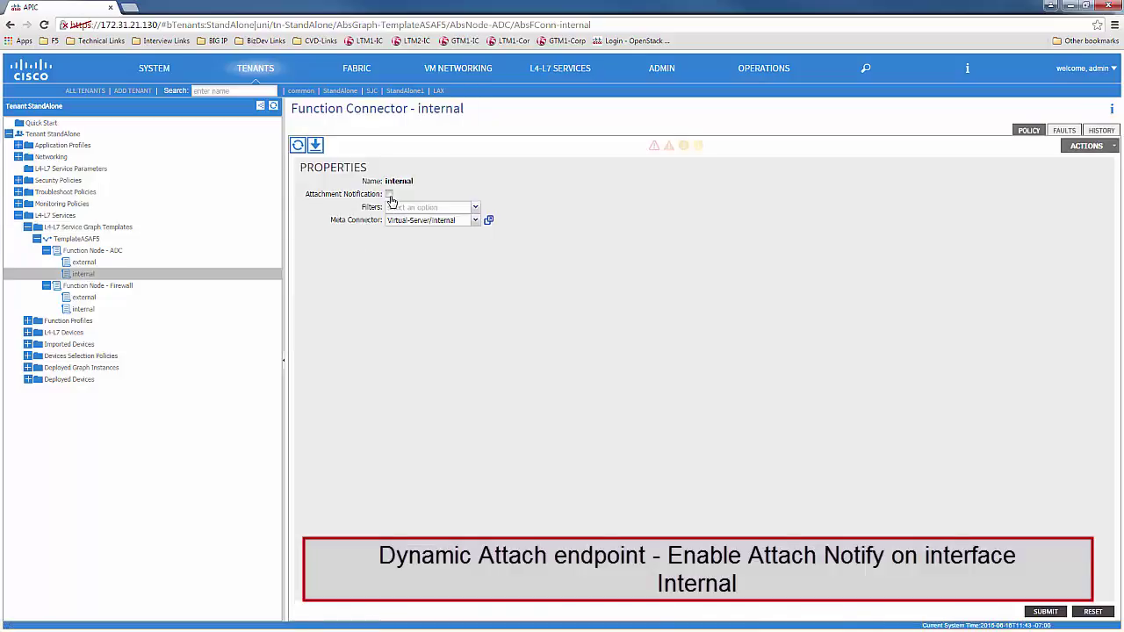
pyautogui.click(1057, 611)
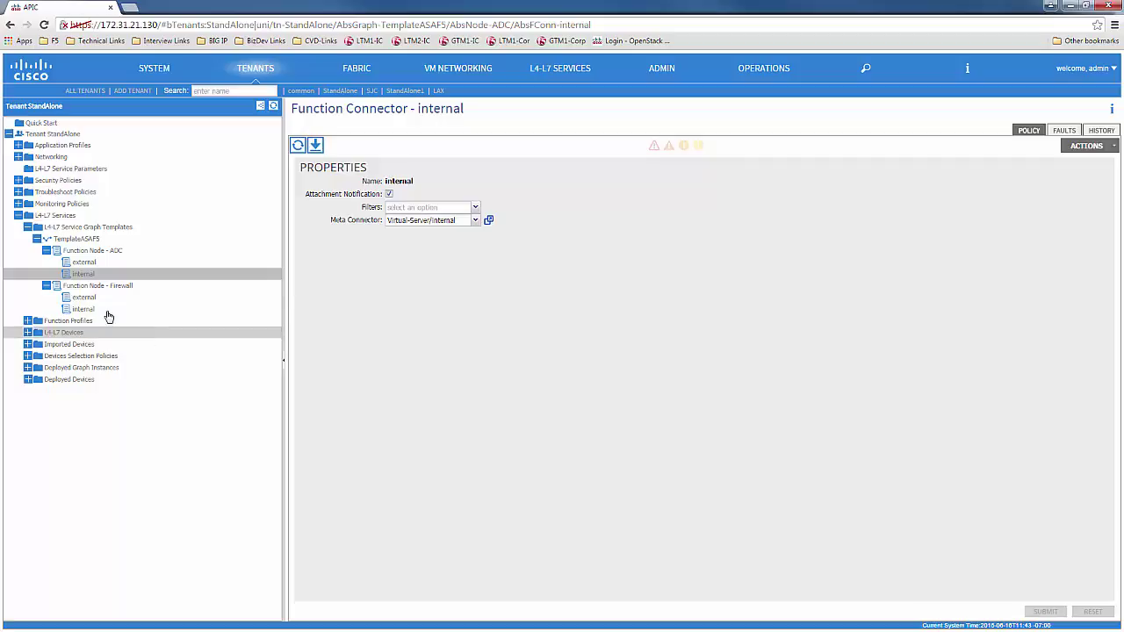
# - Inspect the Firewall node's external and internal connectors, then expand Function Profiles > FuncProfileGrp1
pyautogui.click(77, 298)
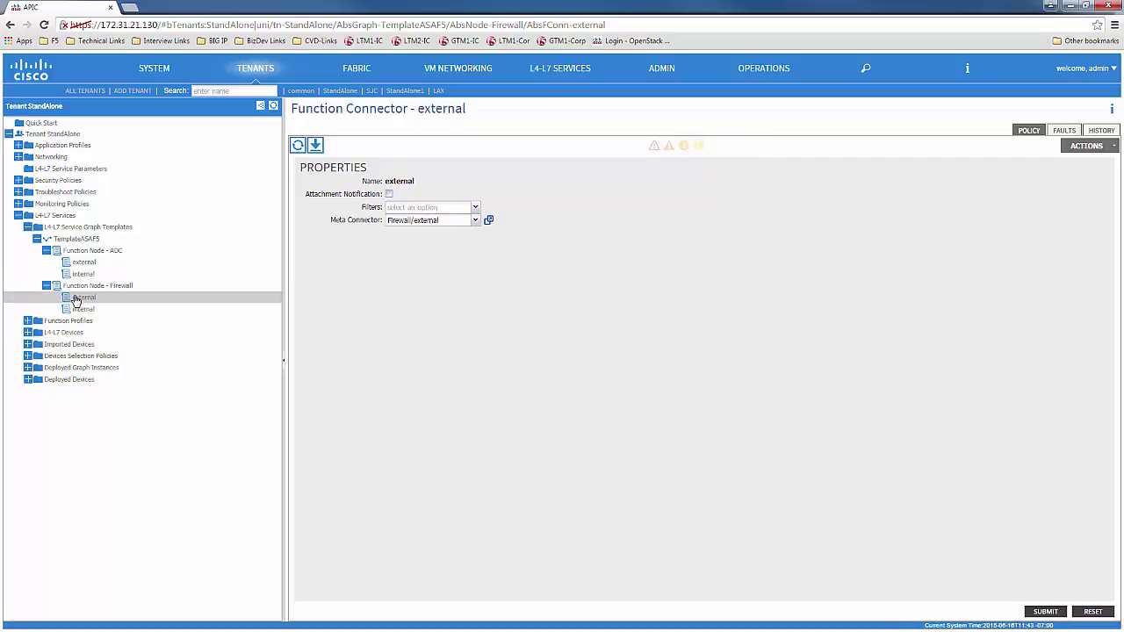
pyautogui.click(84, 311)
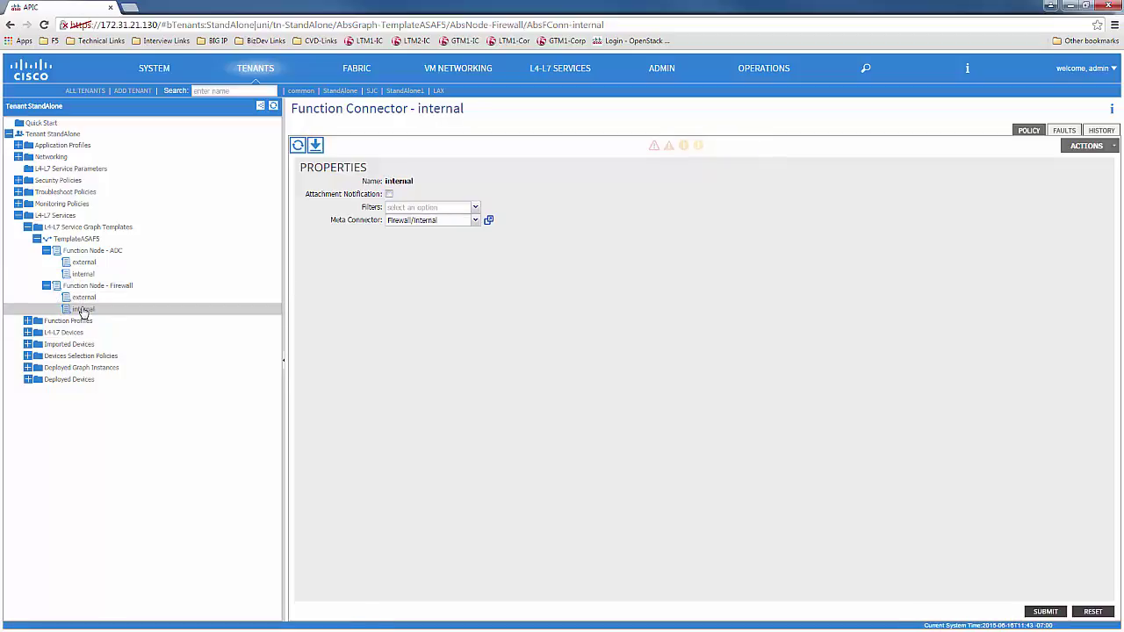
pyautogui.click(27, 227)
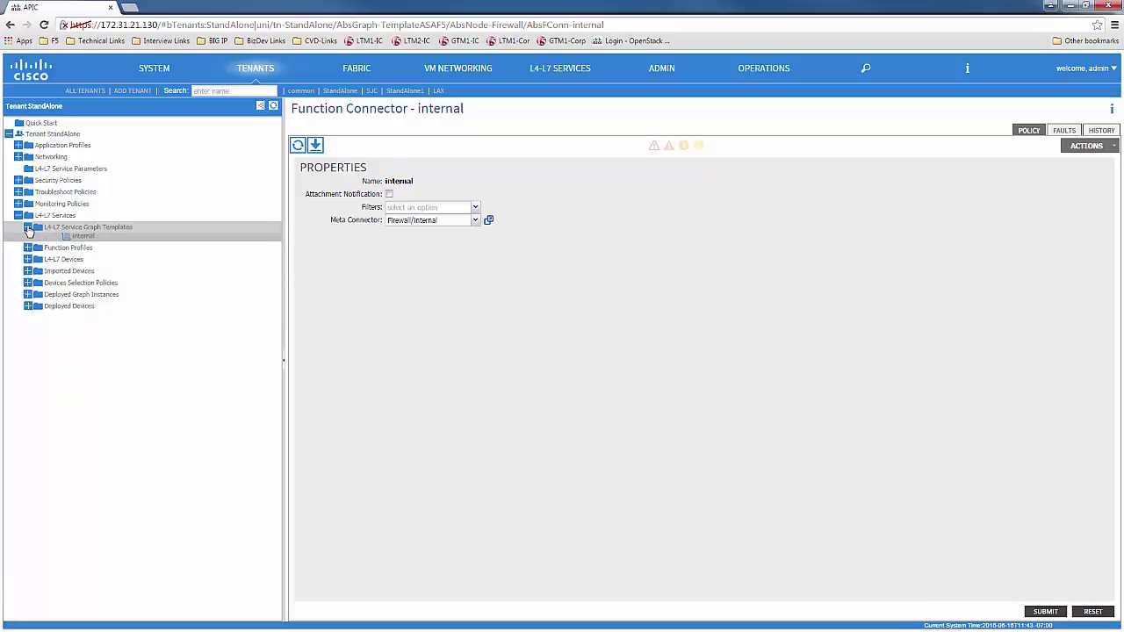
pyautogui.click(28, 238)
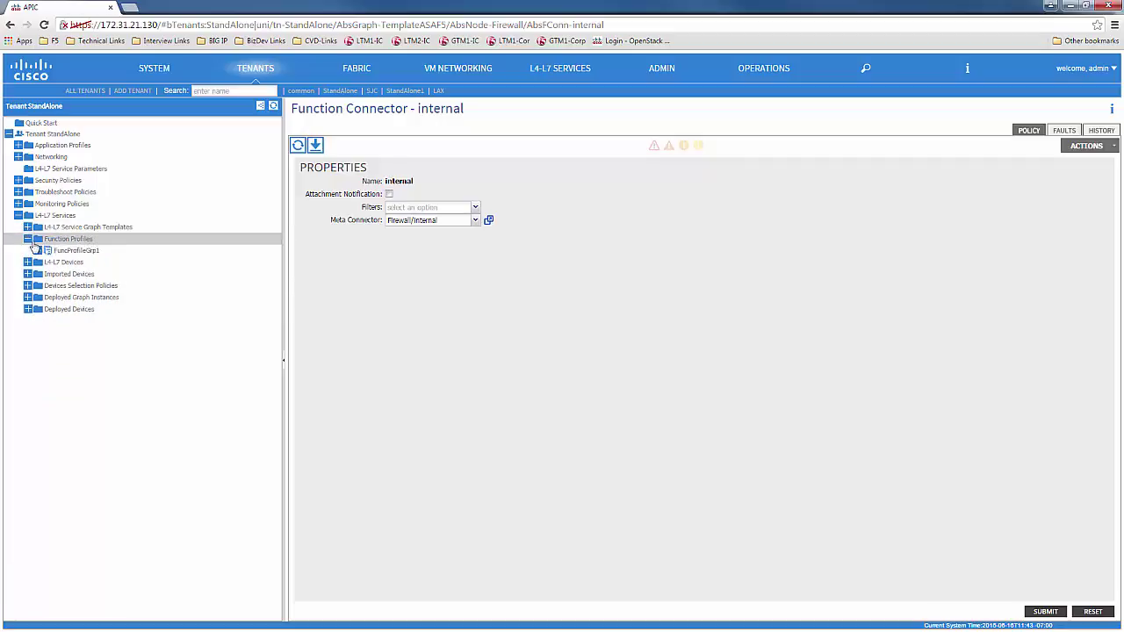
pyautogui.click(38, 251)
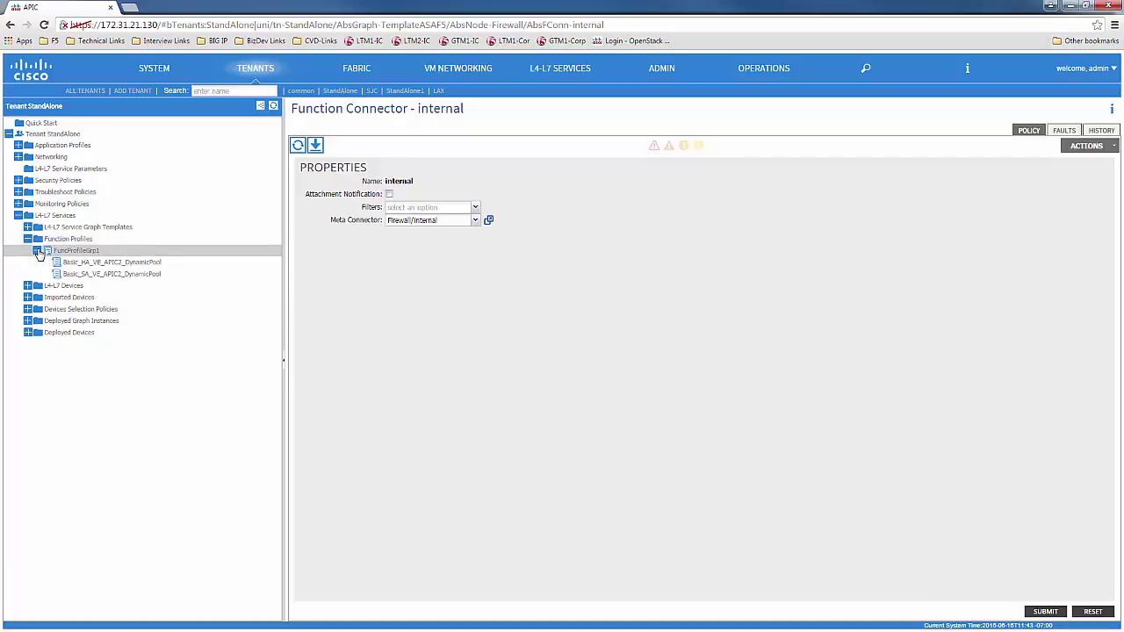
# - Show all parameters of Basic_SA_VE_APIC2_DynamicPool with LocalTraffic, Monitor, Pool, Listener and Network Relationship folders expanded
pyautogui.click(103, 276)
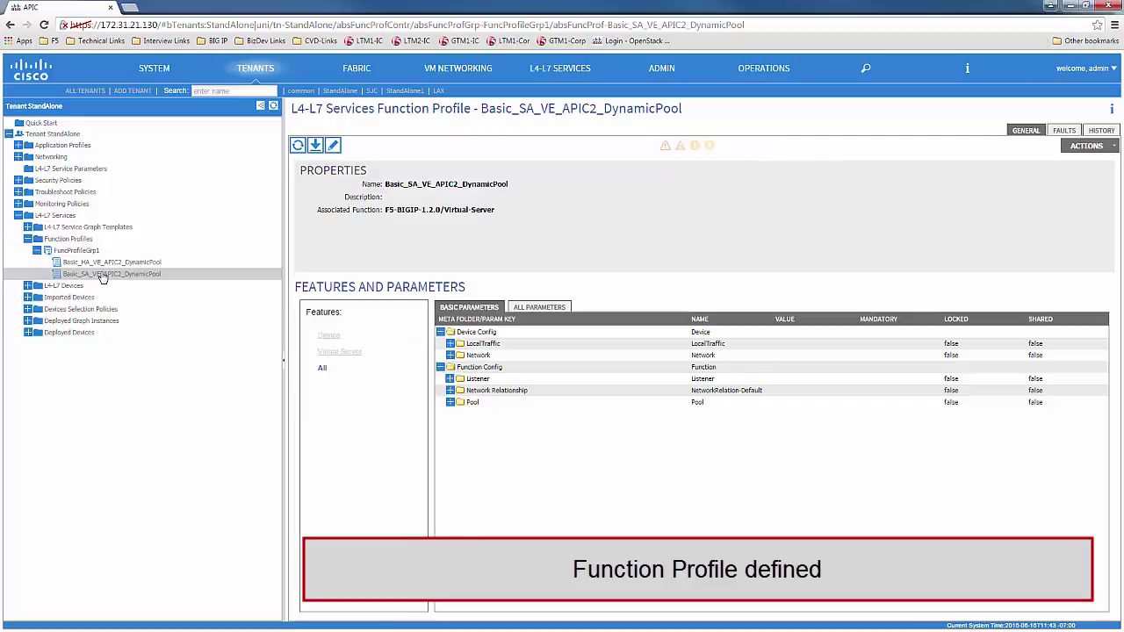
pyautogui.click(532, 308)
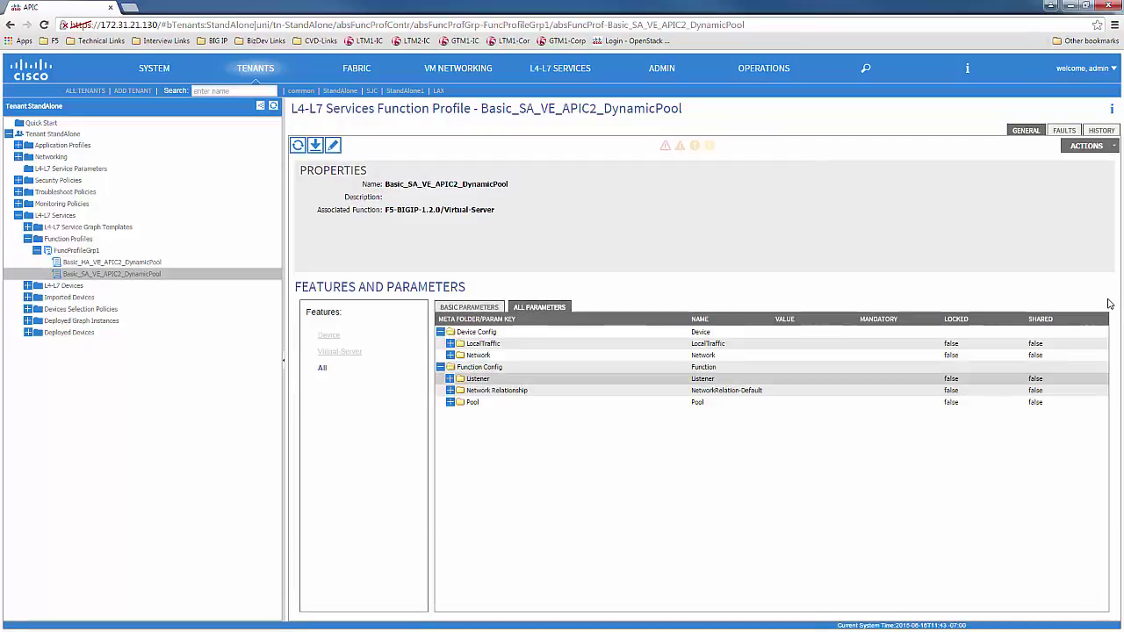
pyautogui.click(449, 343)
pyautogui.click(459, 354)
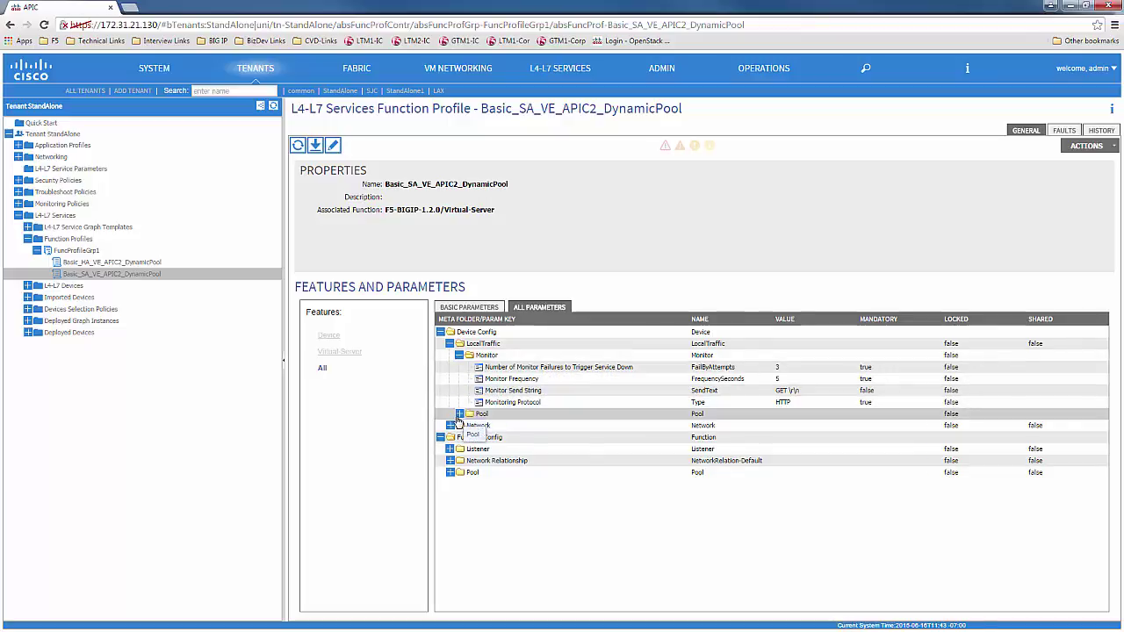
pyautogui.click(458, 415)
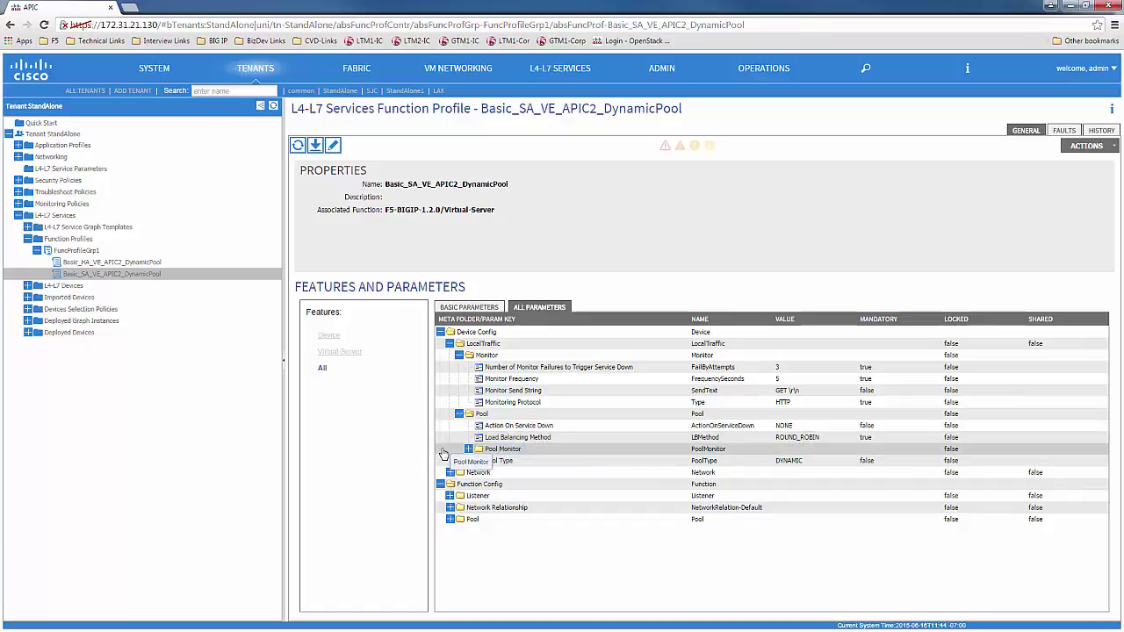
pyautogui.click(468, 449)
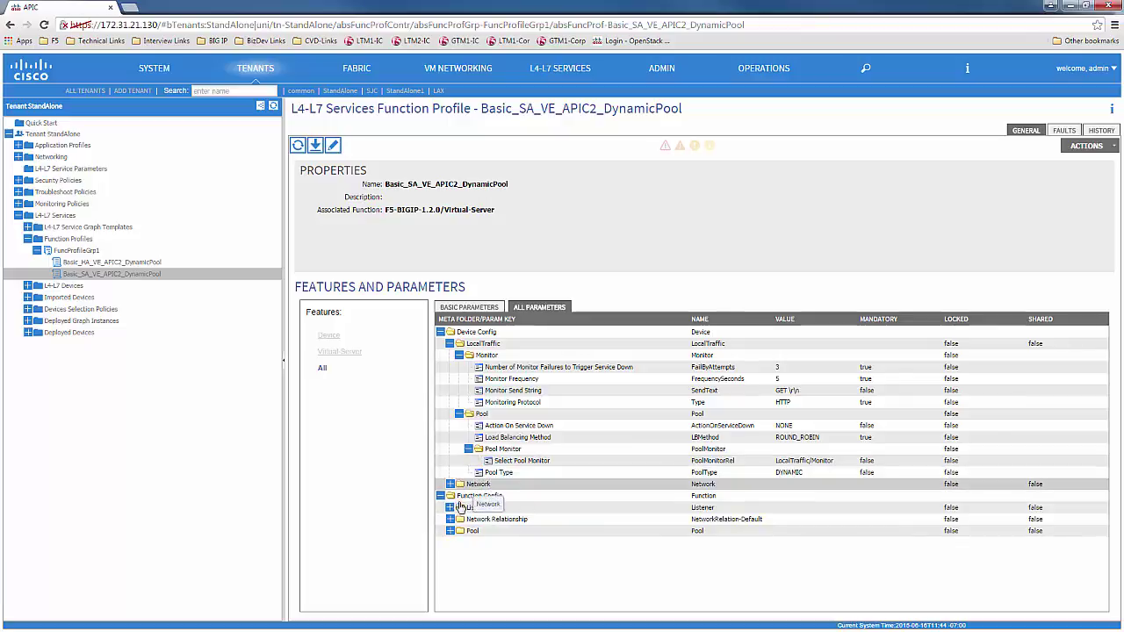
pyautogui.doubleClick(506, 508)
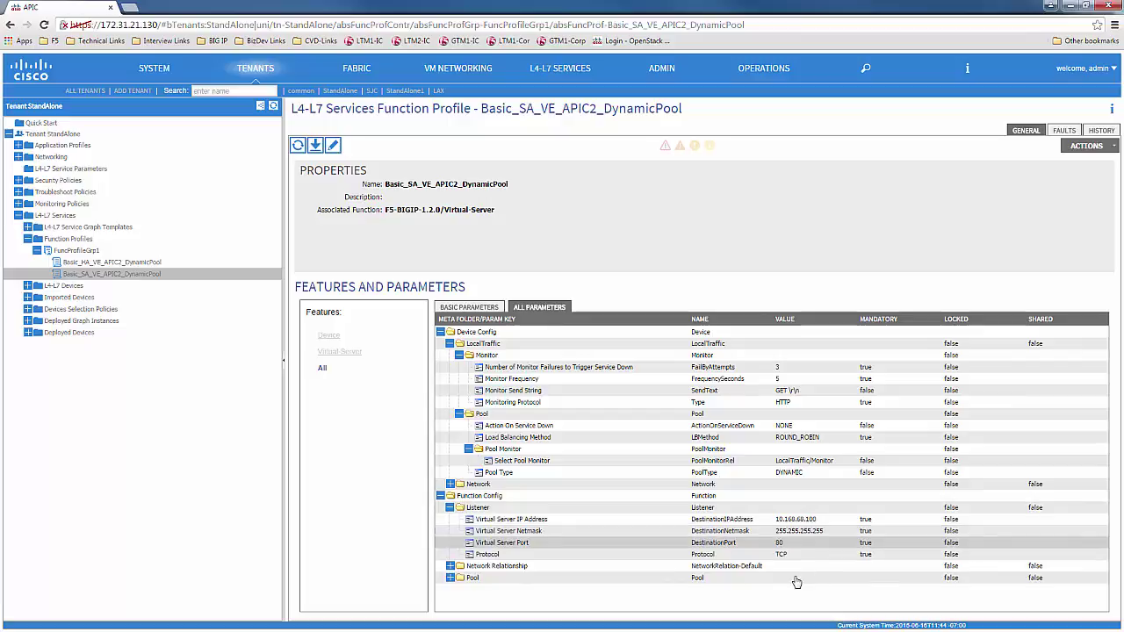
pyautogui.click(450, 567)
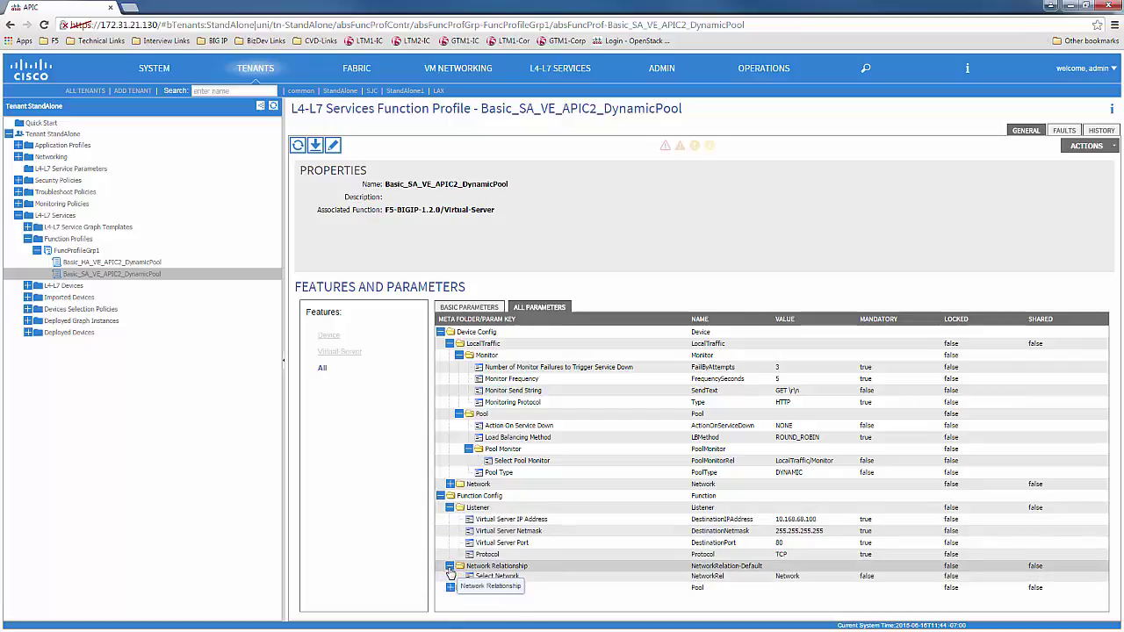
pyautogui.click(452, 591)
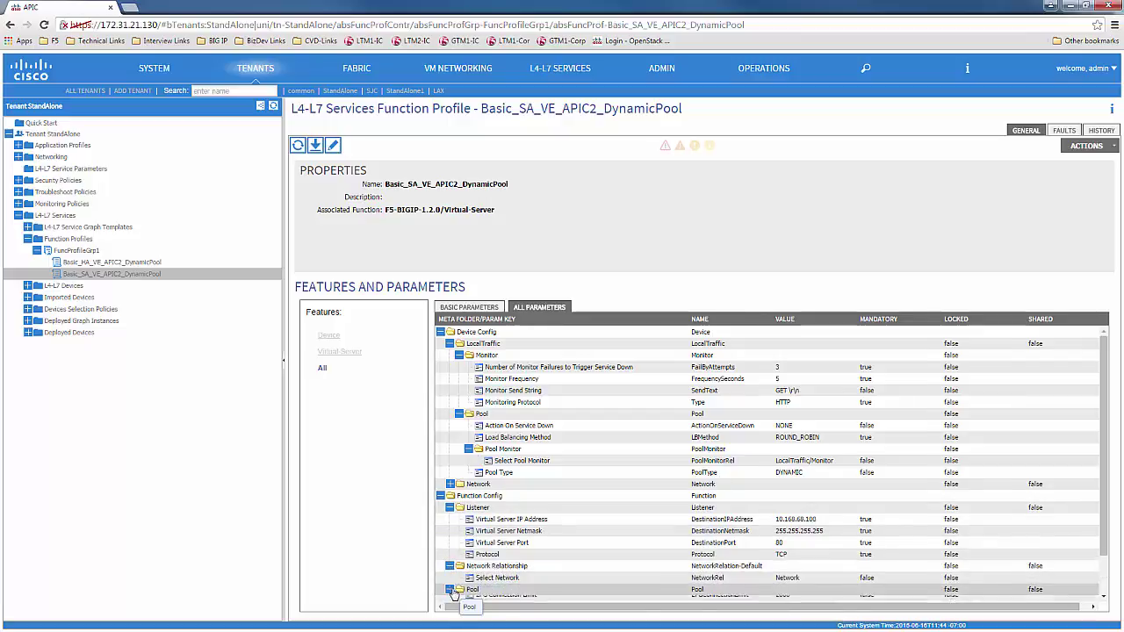
pyautogui.moveTo(1105, 561); pyautogui.dragTo(1108, 624)
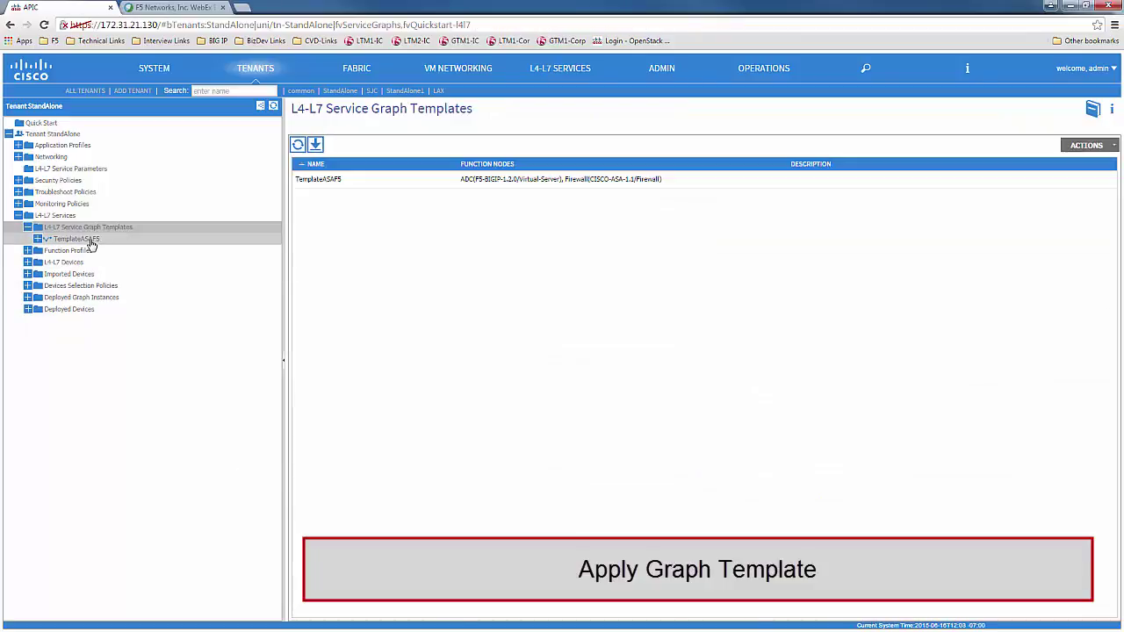
# - Apply TemplateASAF5 from consumer EPG client to provider EPG internal with new contract AllowAllASAF5
pyautogui.rightClick(92, 243)
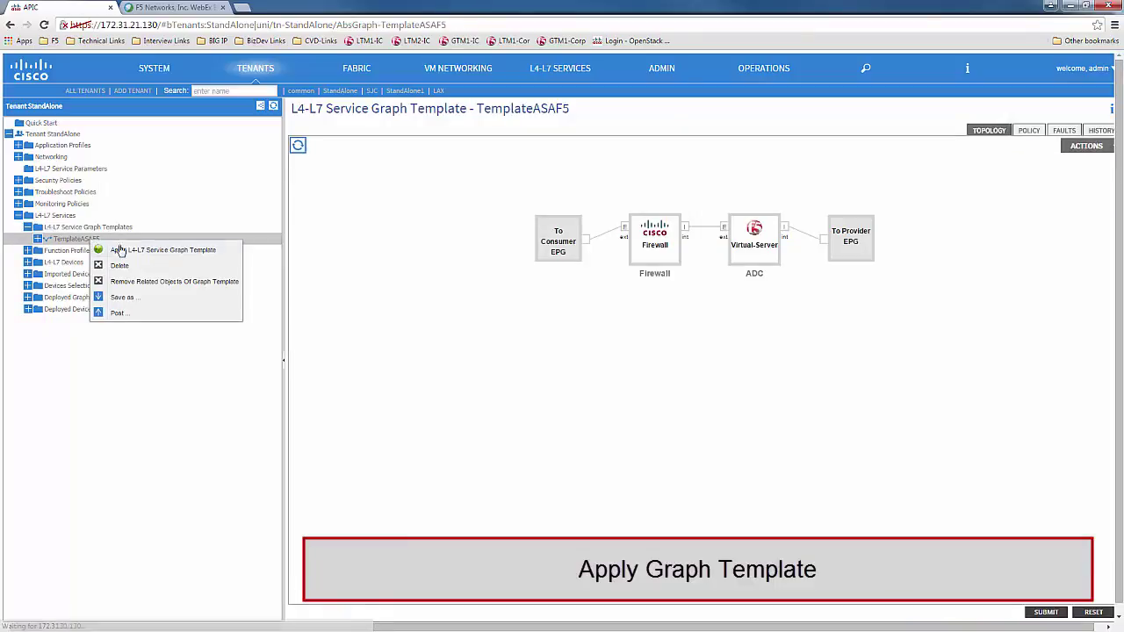
pyautogui.click(128, 251)
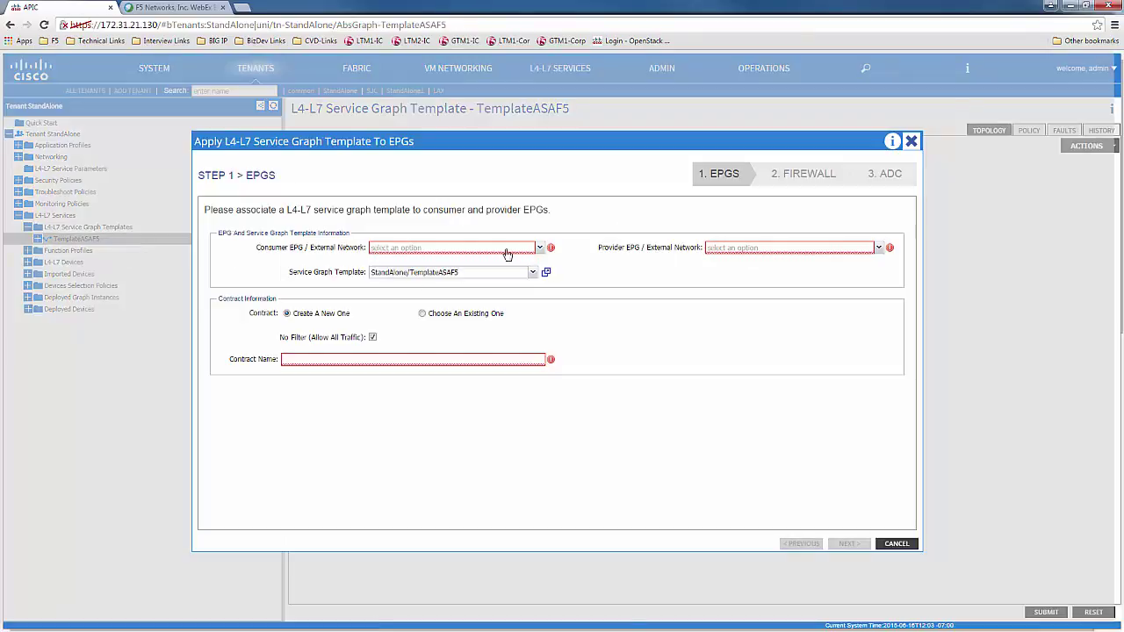
pyautogui.click(540, 249)
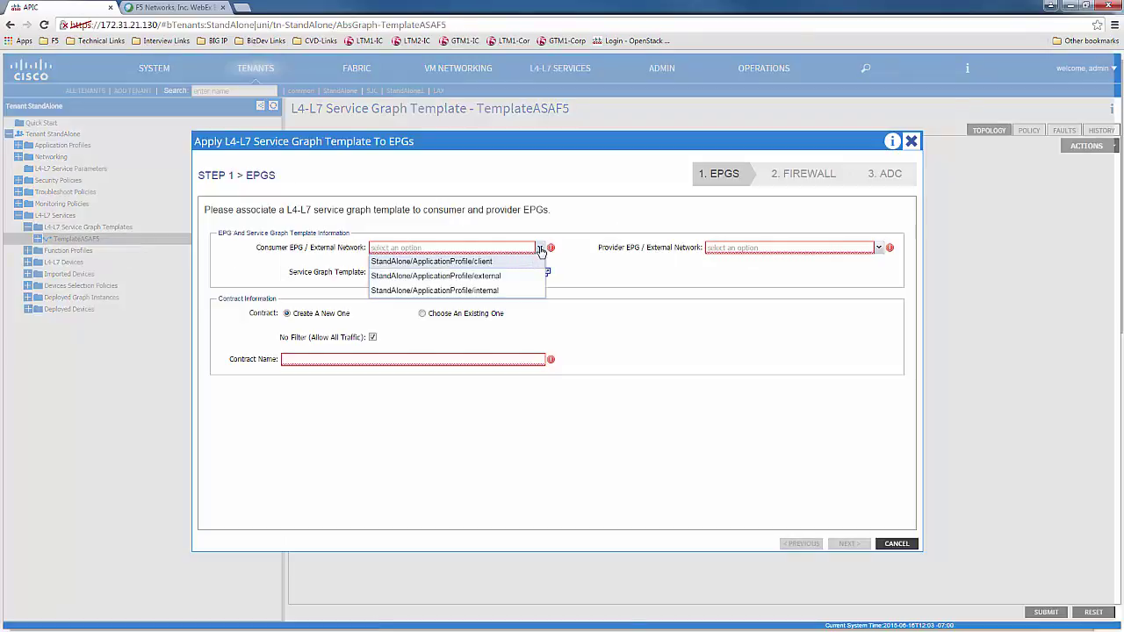
pyautogui.click(506, 262)
pyautogui.click(876, 250)
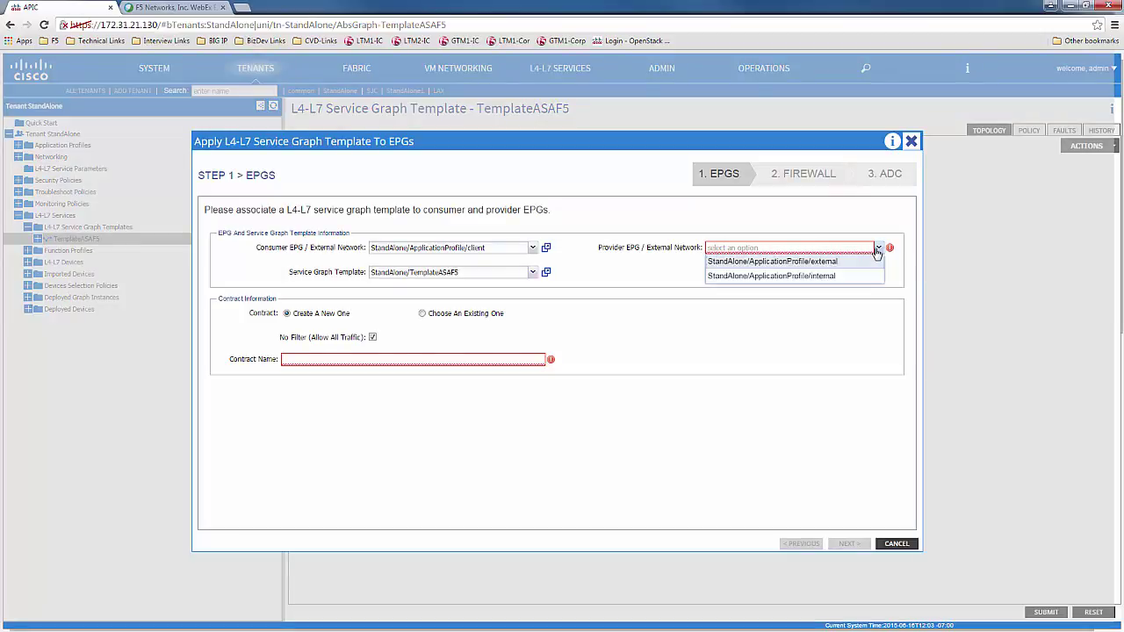
pyautogui.click(825, 277)
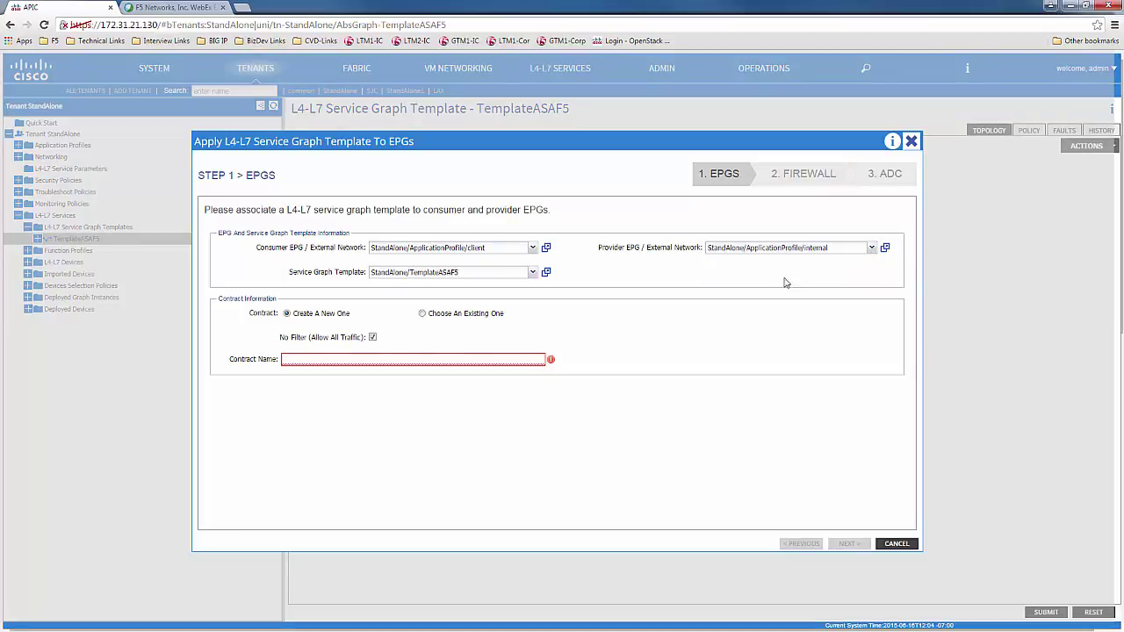
pyautogui.click(397, 362)
pyautogui.write('AllowAllASAF5')
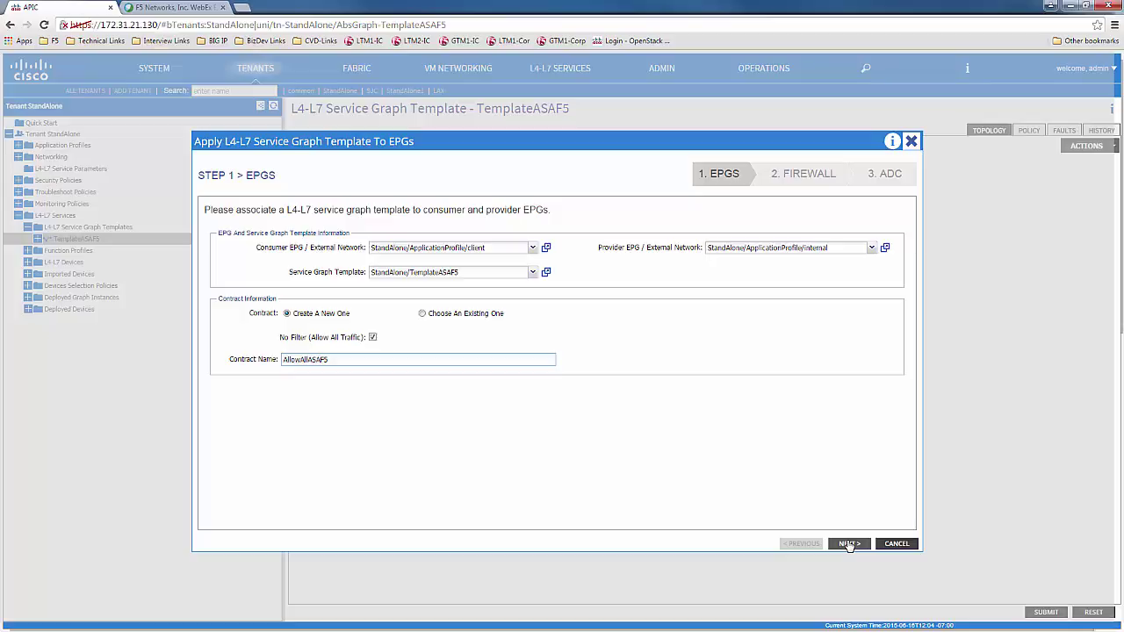
# - Choose firewall device ASA on bridge domain StandAlone/intermediate
pyautogui.click(848, 544)
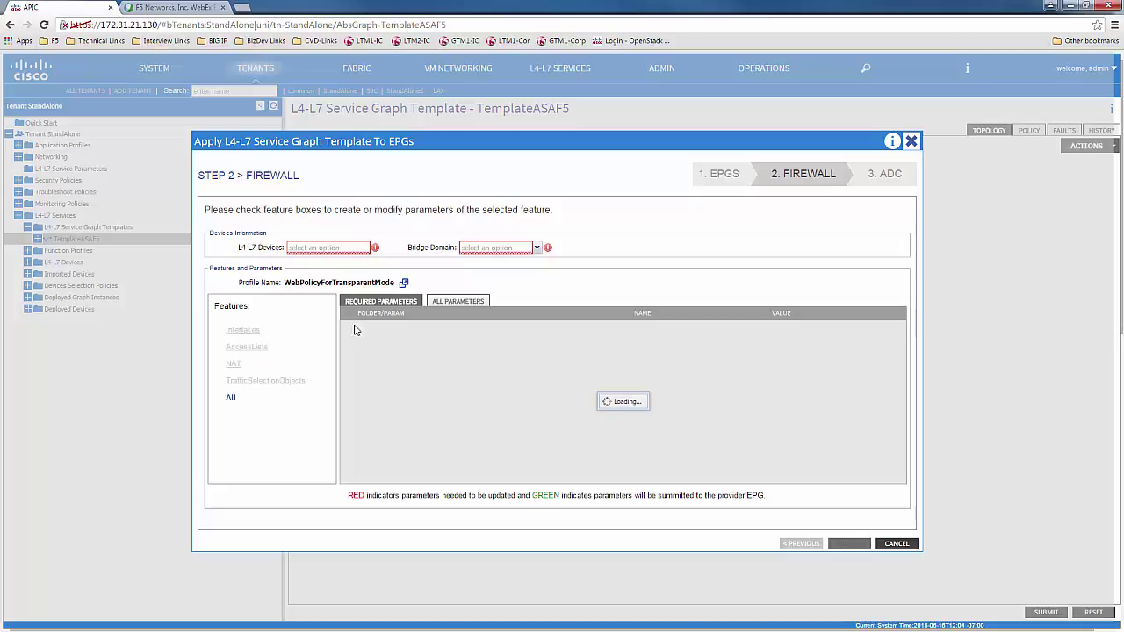
pyautogui.click(341, 249)
pyautogui.click(338, 262)
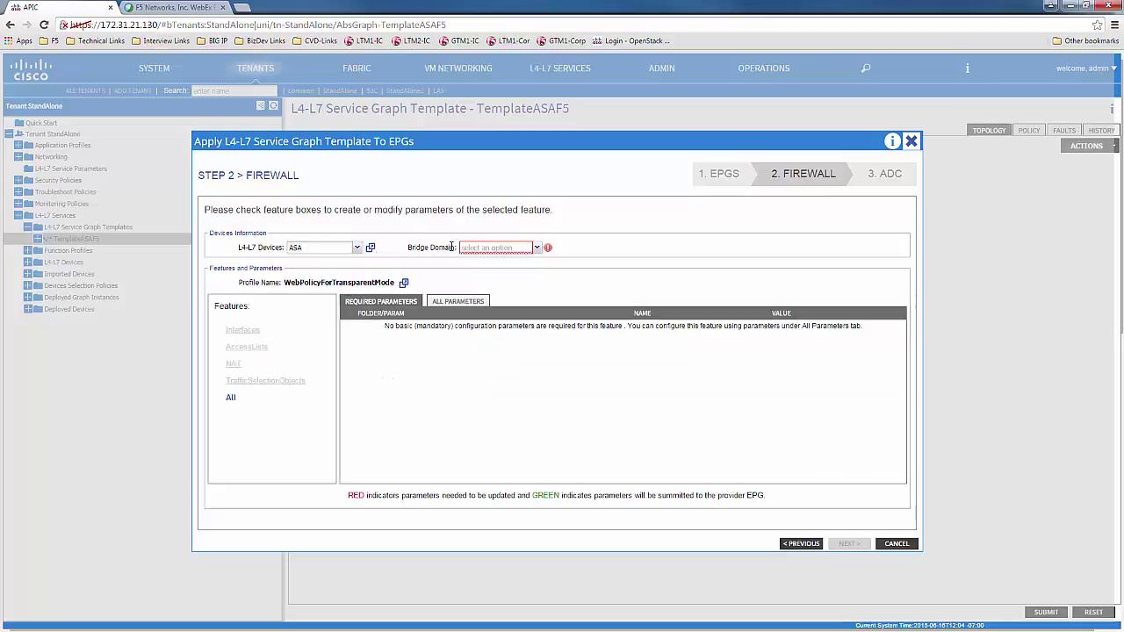
pyautogui.click(537, 249)
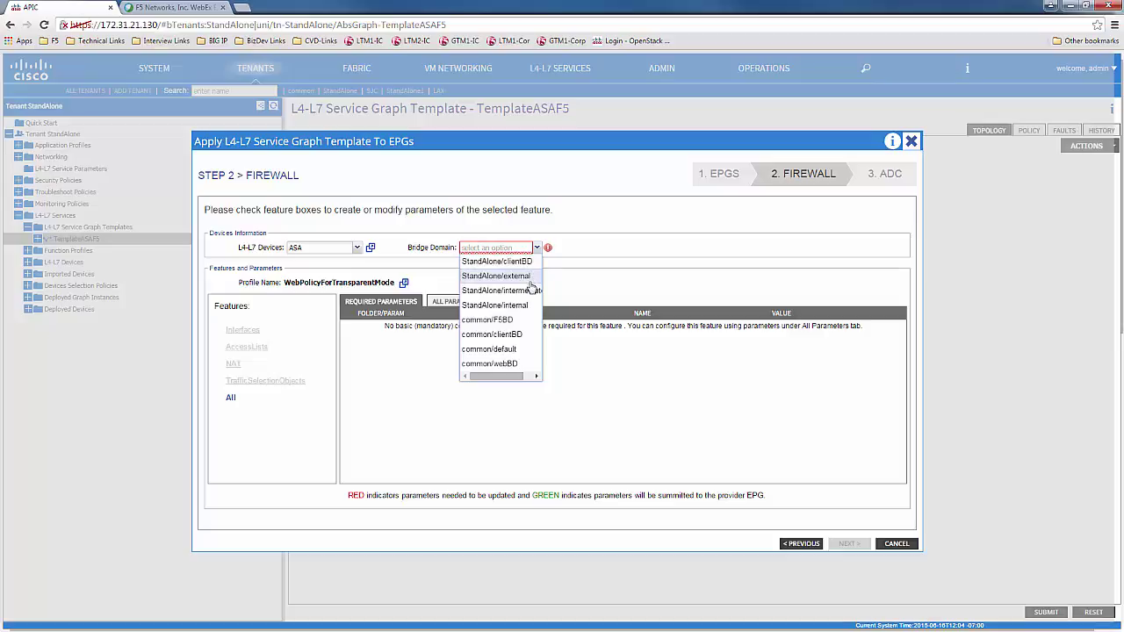
pyautogui.click(530, 292)
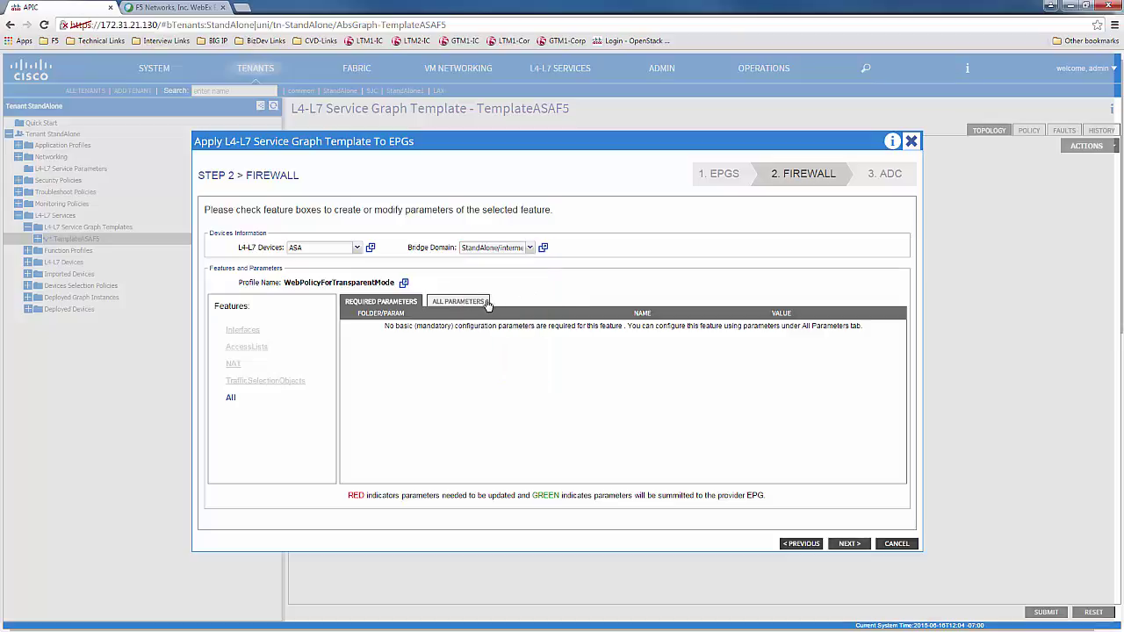
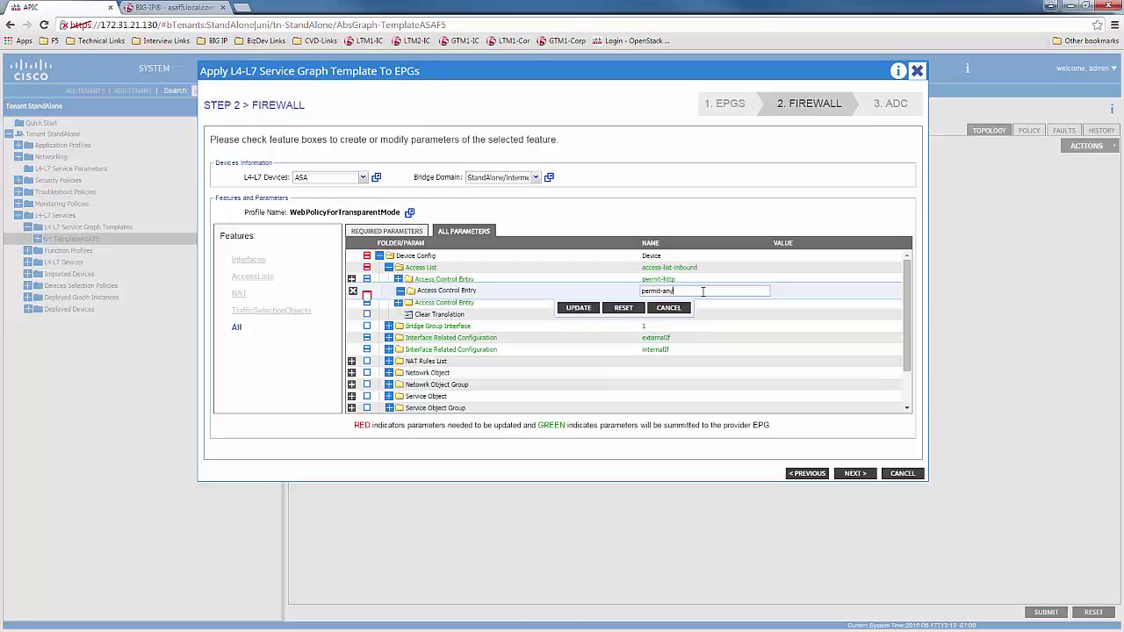
# - Add the permit-any entry and set its destination address to 'any'
pyautogui.click(579, 308)
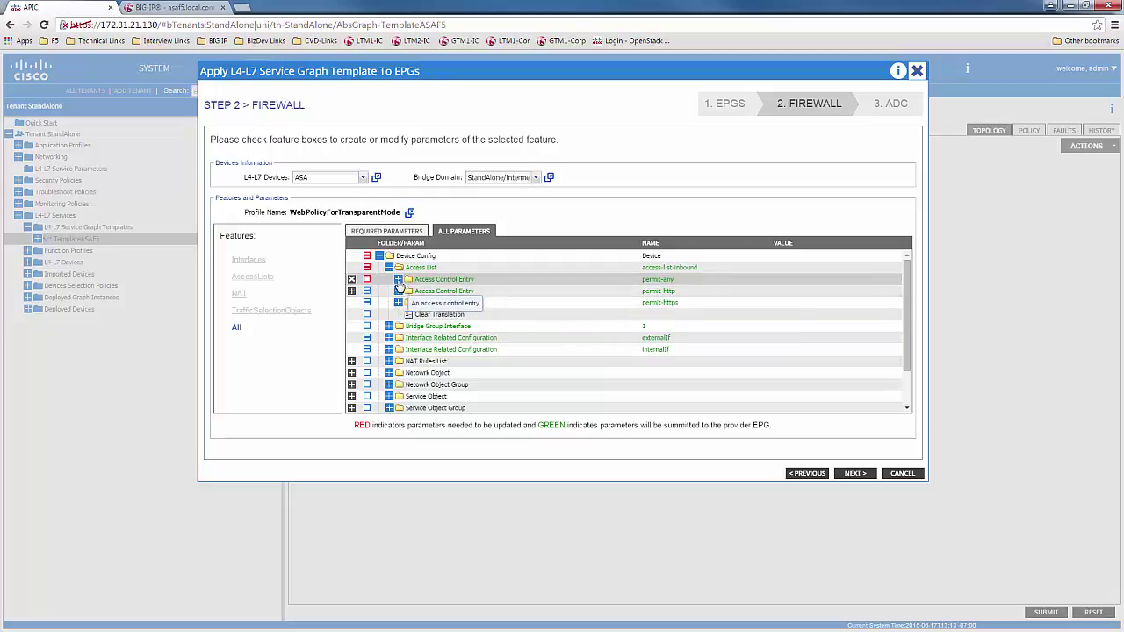
pyautogui.click(398, 279)
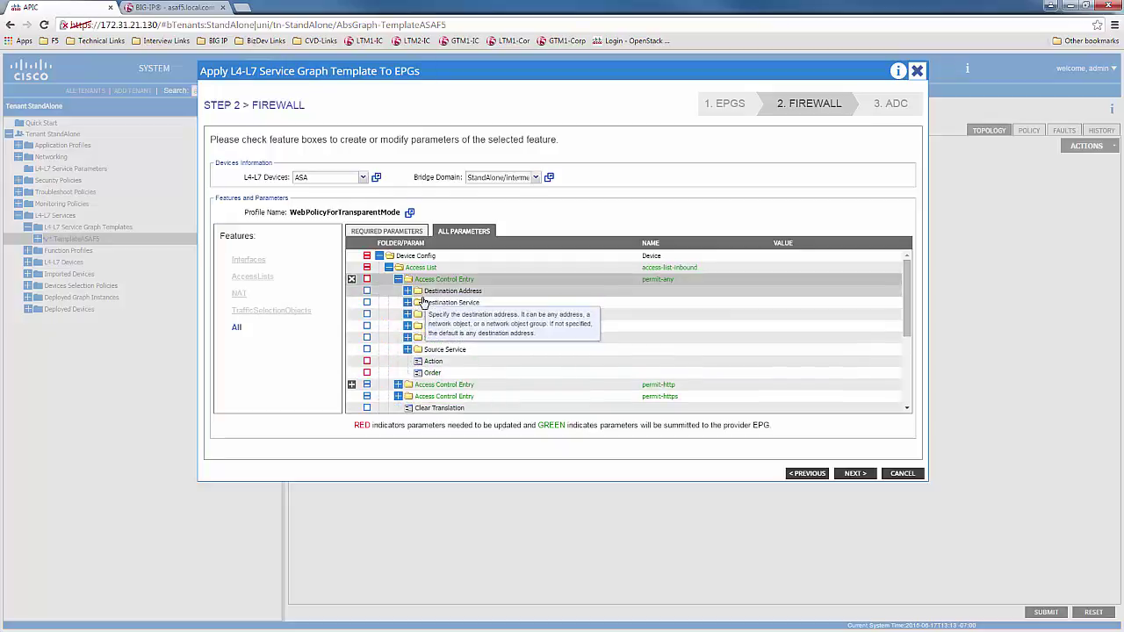
pyautogui.click(407, 292)
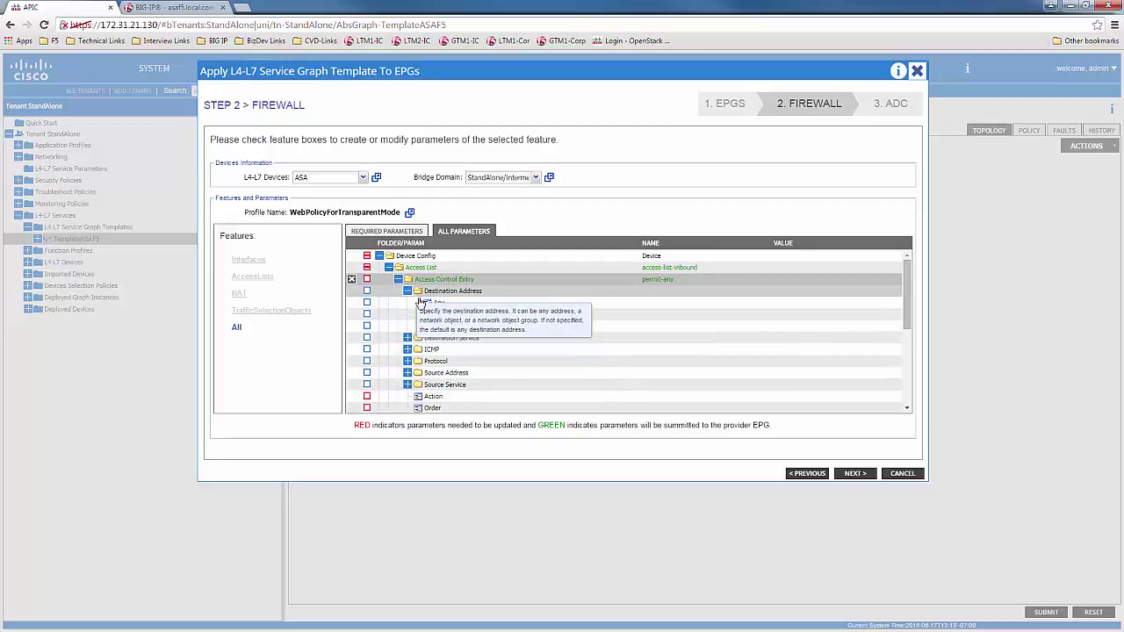
pyautogui.doubleClick(649, 302)
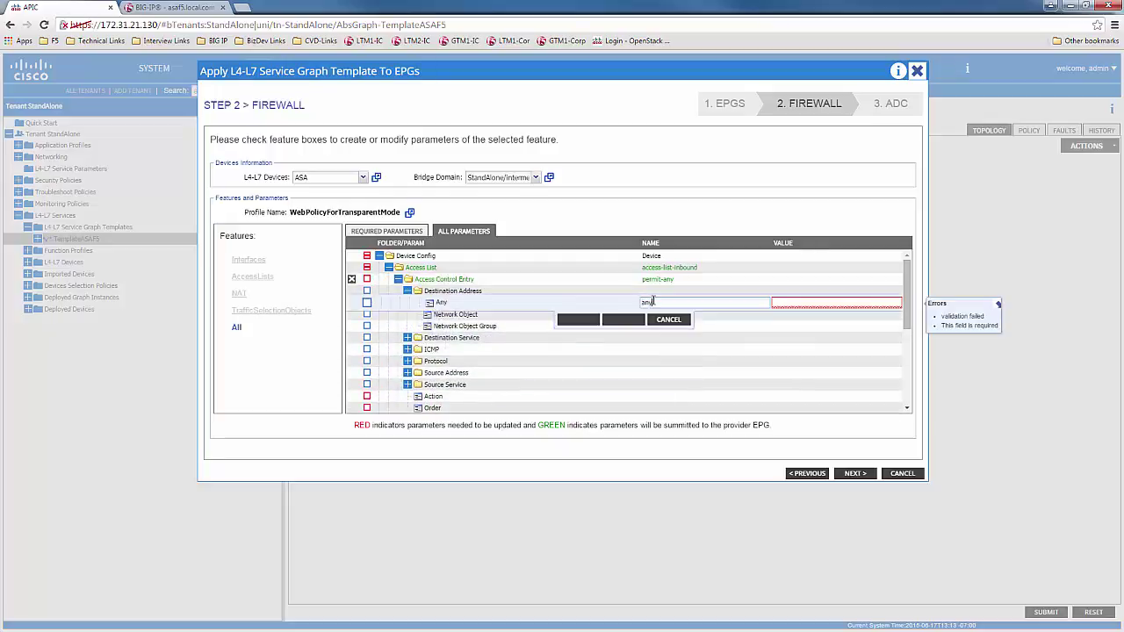
pyautogui.click(790, 303)
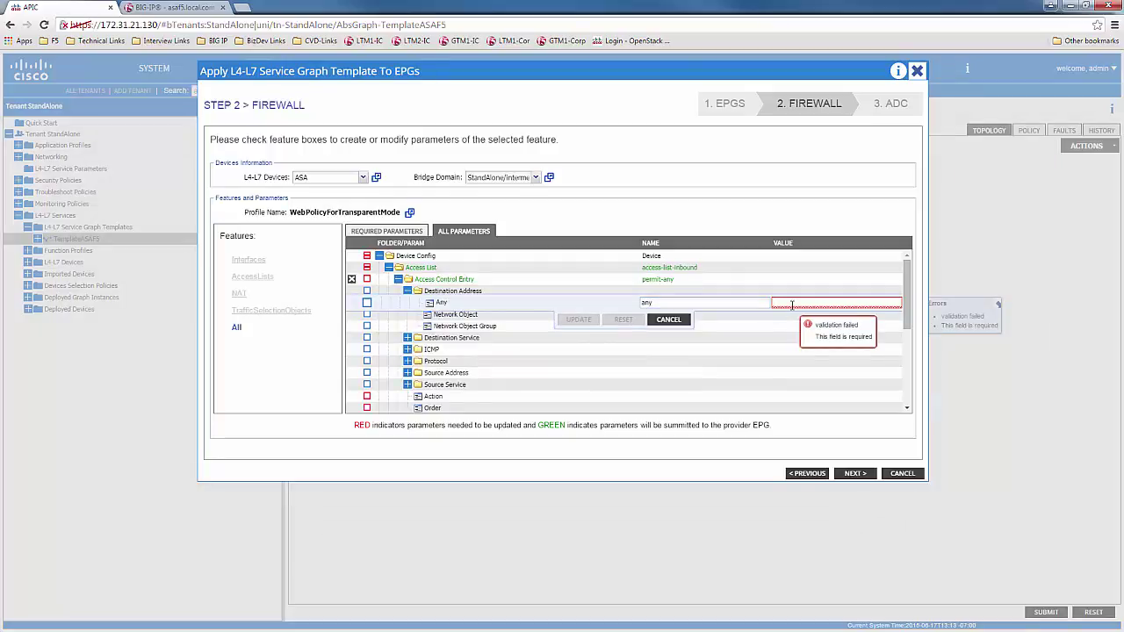
pyautogui.write('any')
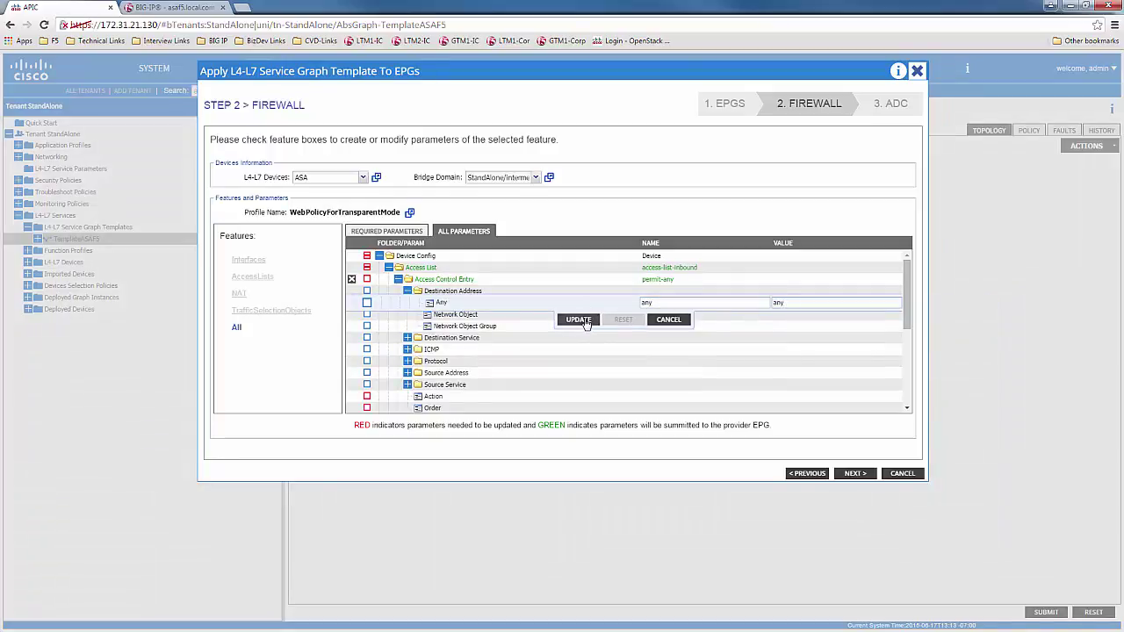
pyautogui.click(578, 320)
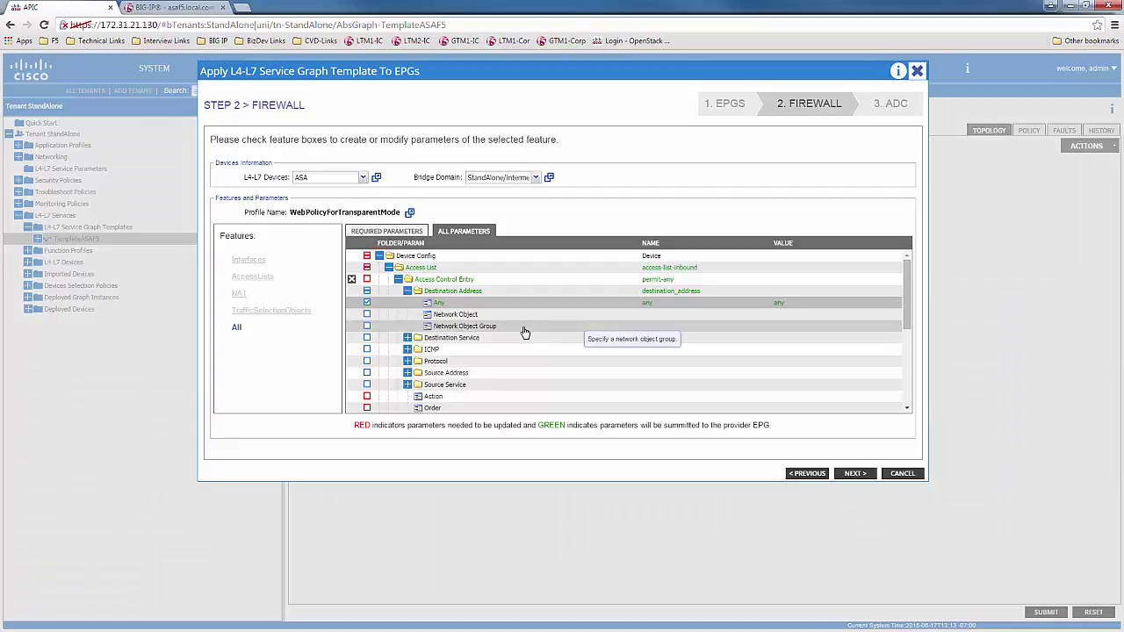
pyautogui.click(407, 292)
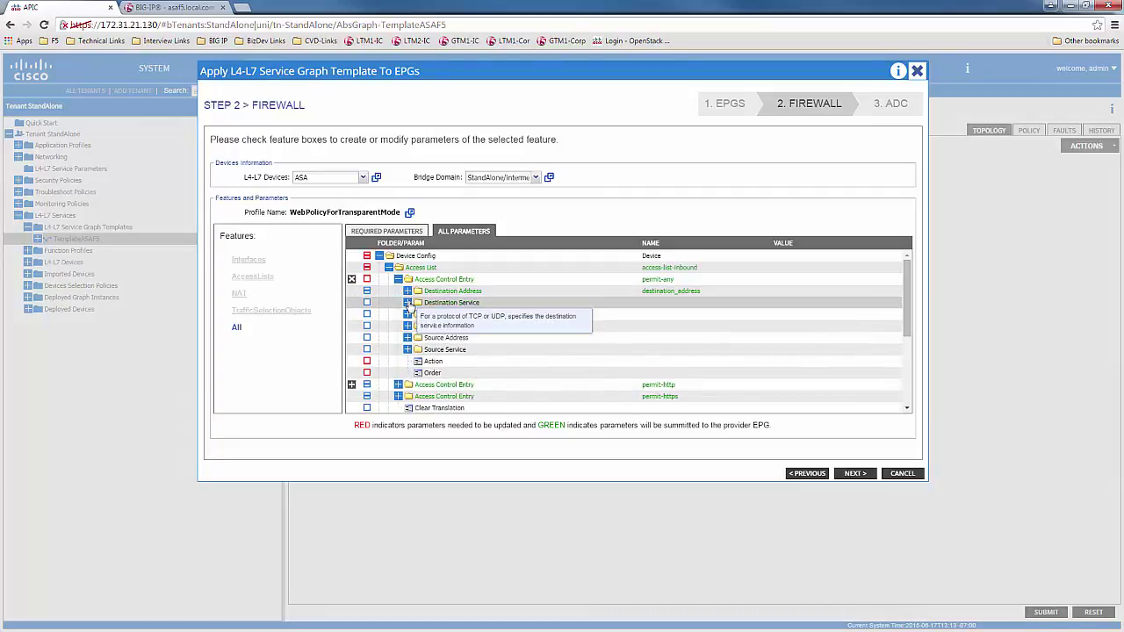
# - Set the permit-any entry's source address to 'any'
pyautogui.click(407, 338)
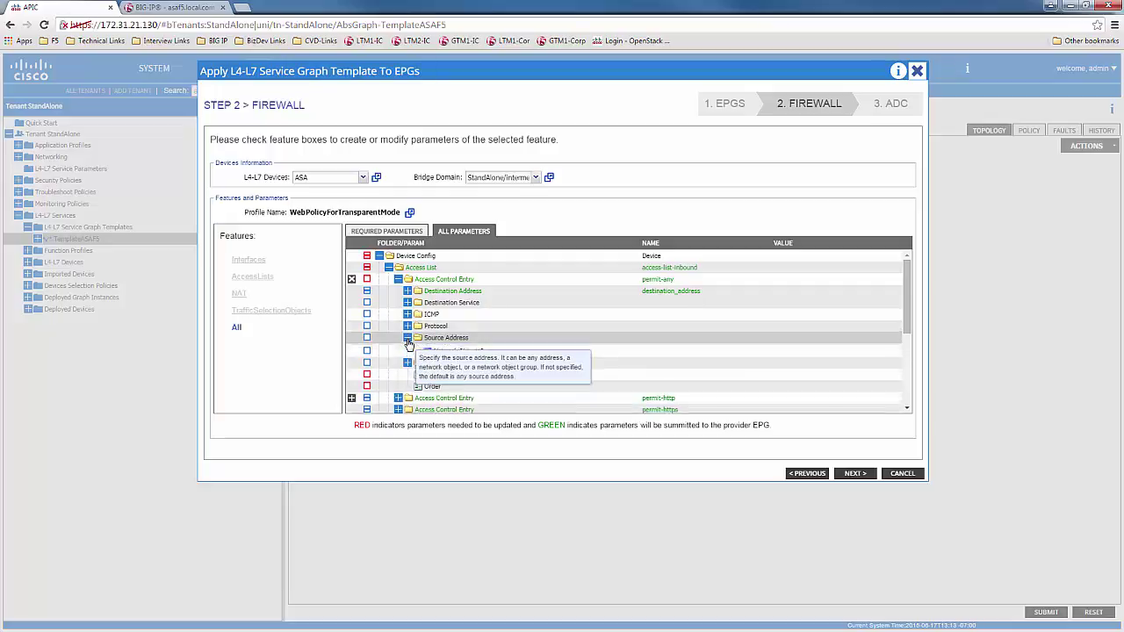
pyautogui.click(649, 350)
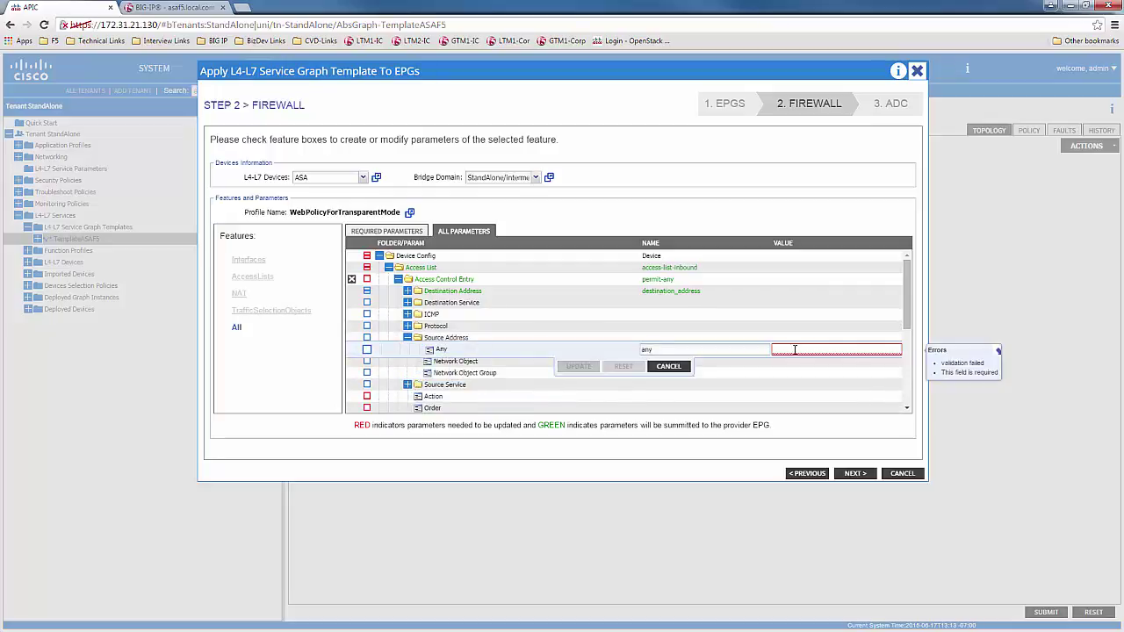
pyautogui.click(858, 348)
pyautogui.write('any')
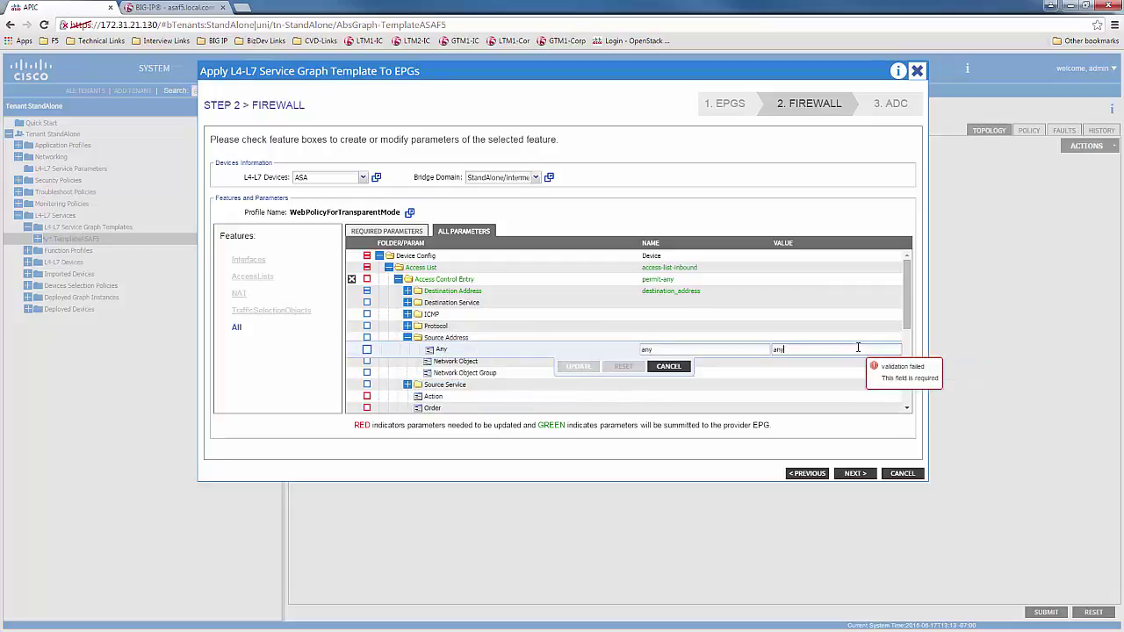
pyautogui.click(578, 366)
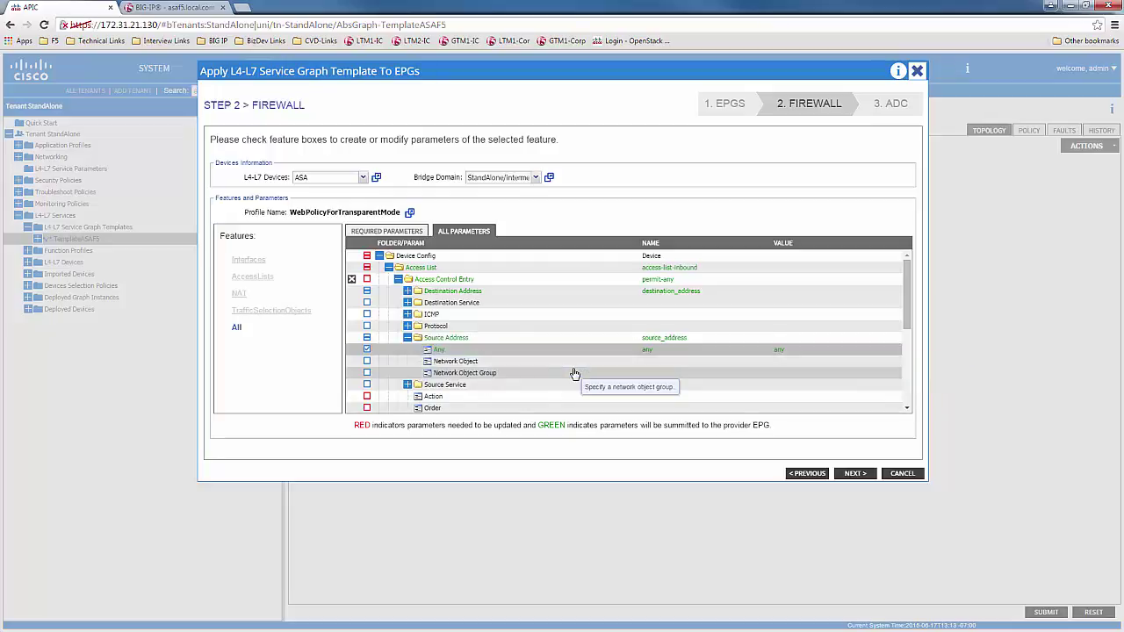
pyautogui.moveTo(907, 327); pyautogui.dragTo(907, 371)
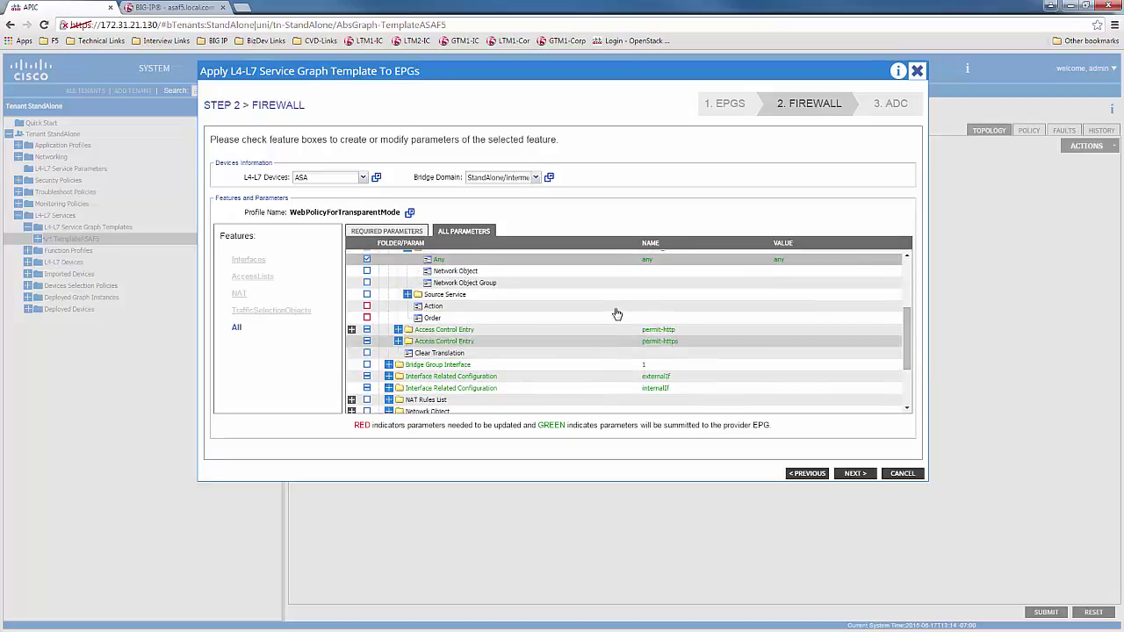
# - Give the permit-any entry action 'permit' and order 1000
pyautogui.click(687, 309)
pyautogui.moveTo(797, 310)
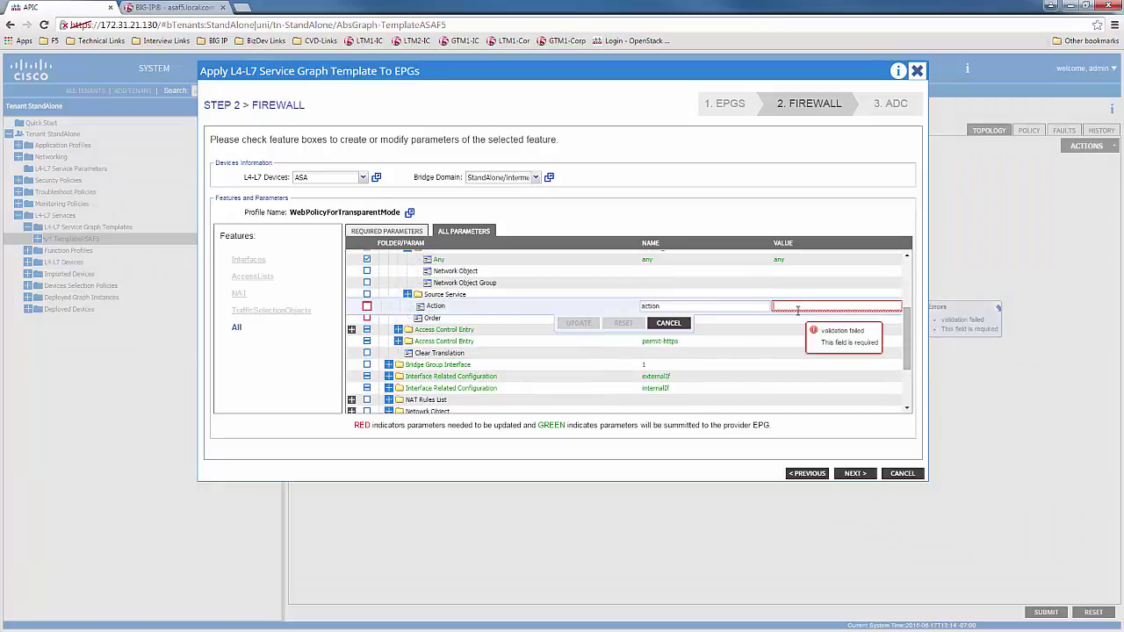
pyautogui.write('permit')
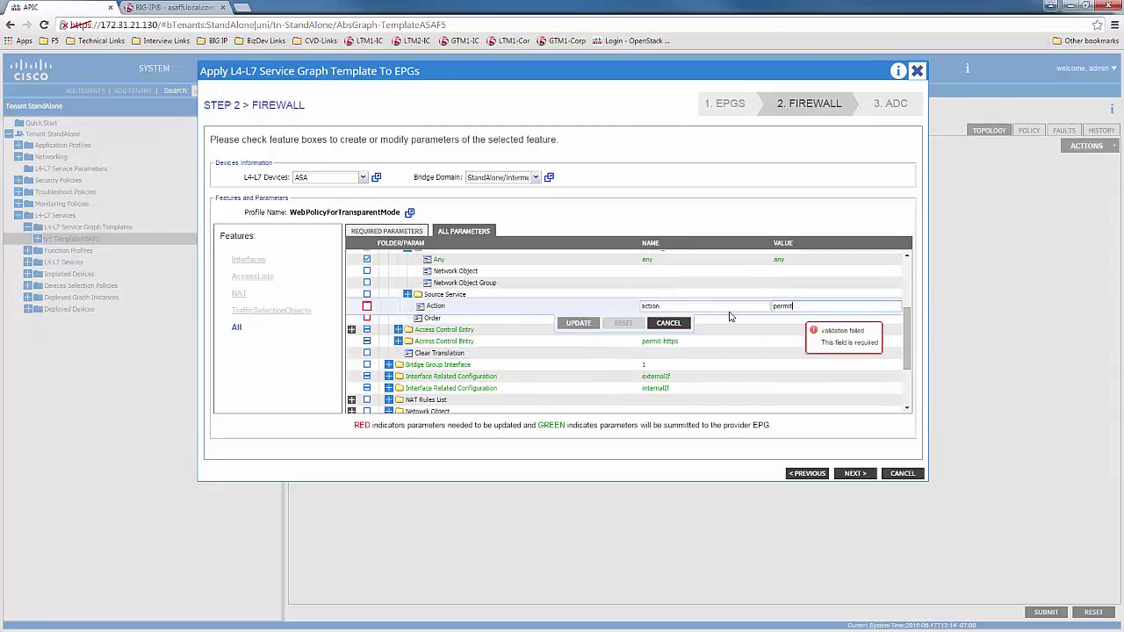
pyautogui.click(577, 323)
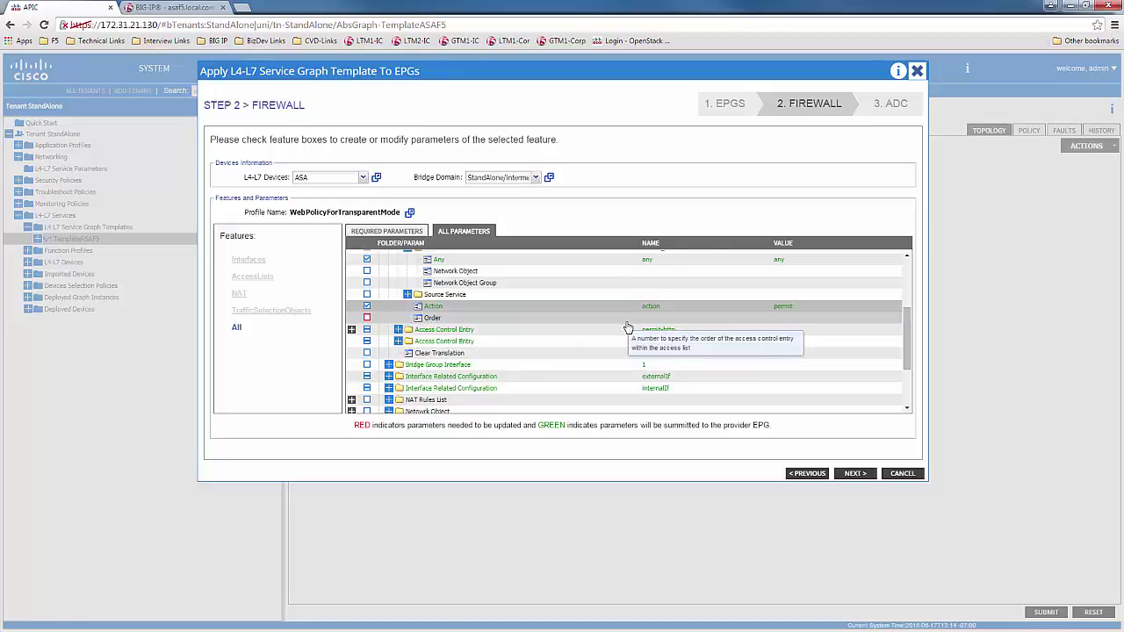
pyautogui.click(627, 317)
pyautogui.write('1')
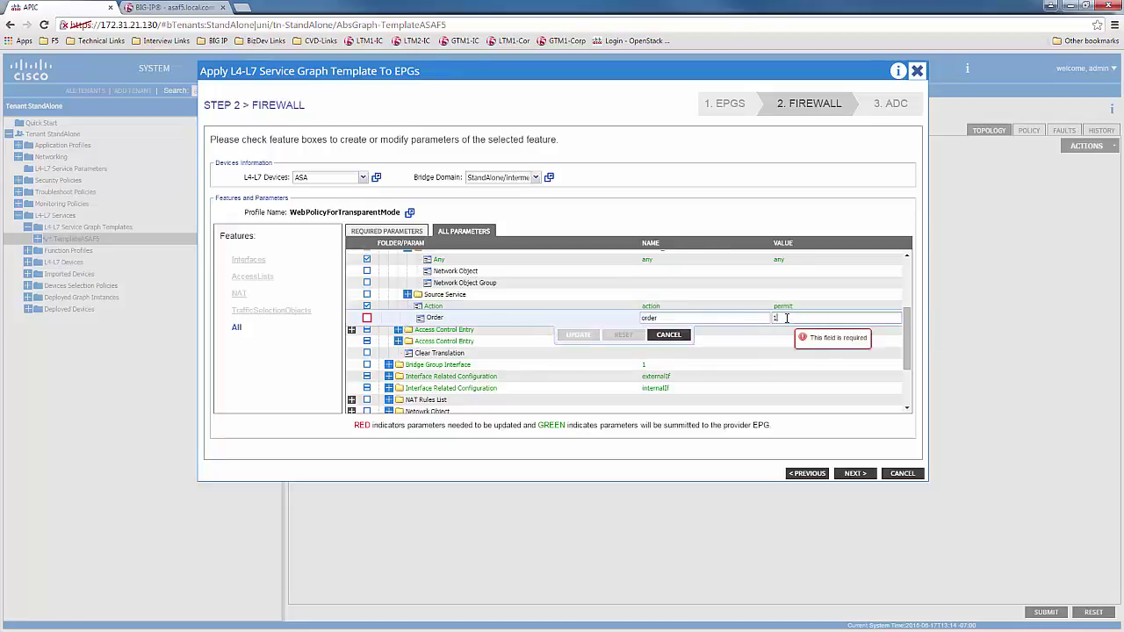
pyautogui.write('000')
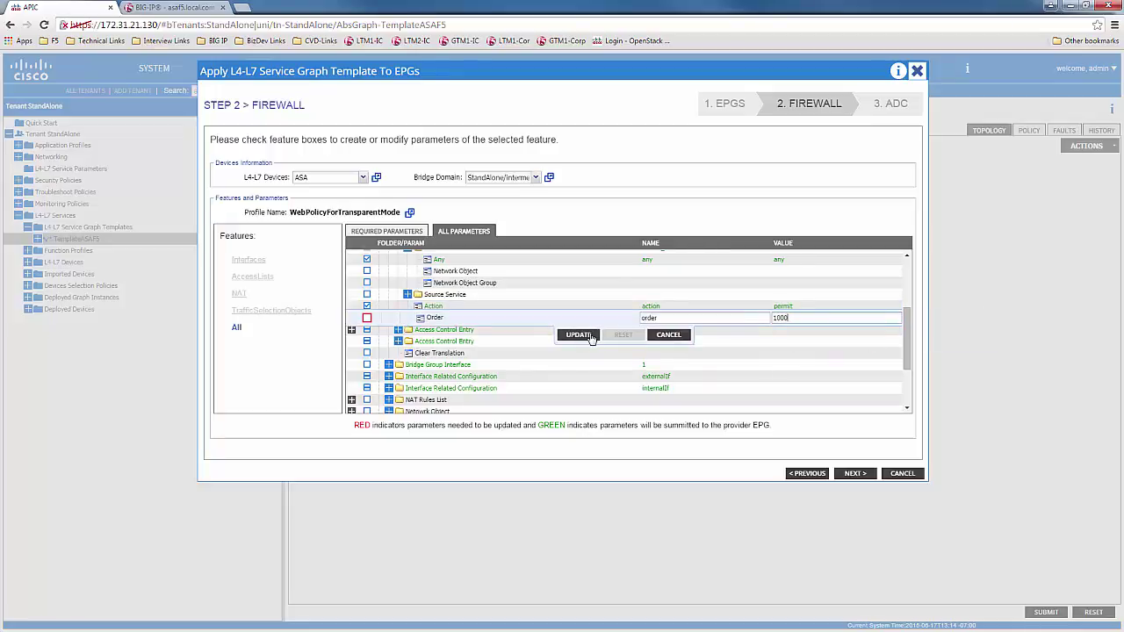
pyautogui.click(579, 334)
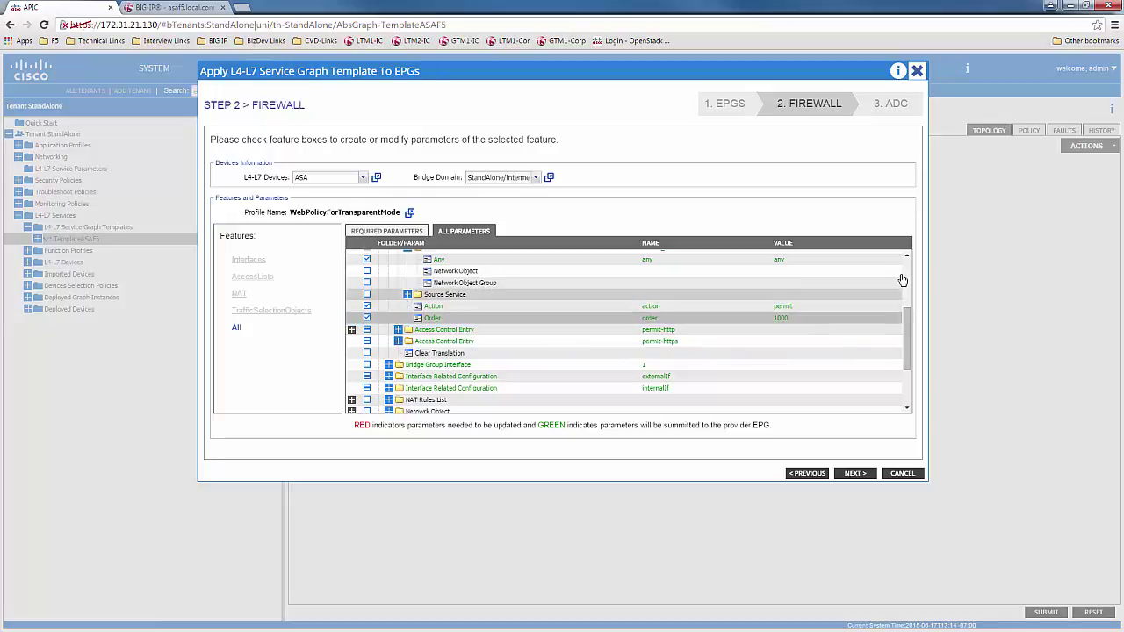
pyautogui.scroll(5, 882, 325)
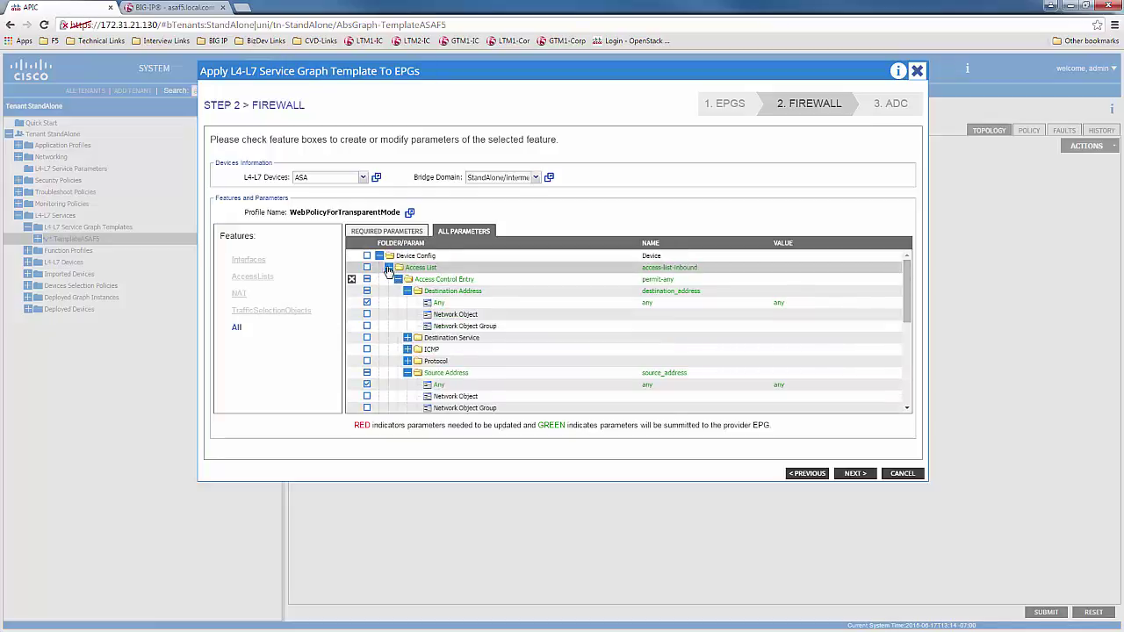
# - Set the externalIfCfg interface's IPv4 address to 10.168.68.6/255.255.255.0
pyautogui.click(389, 268)
pyautogui.click(397, 273)
pyautogui.scroll(-1, 397, 274)
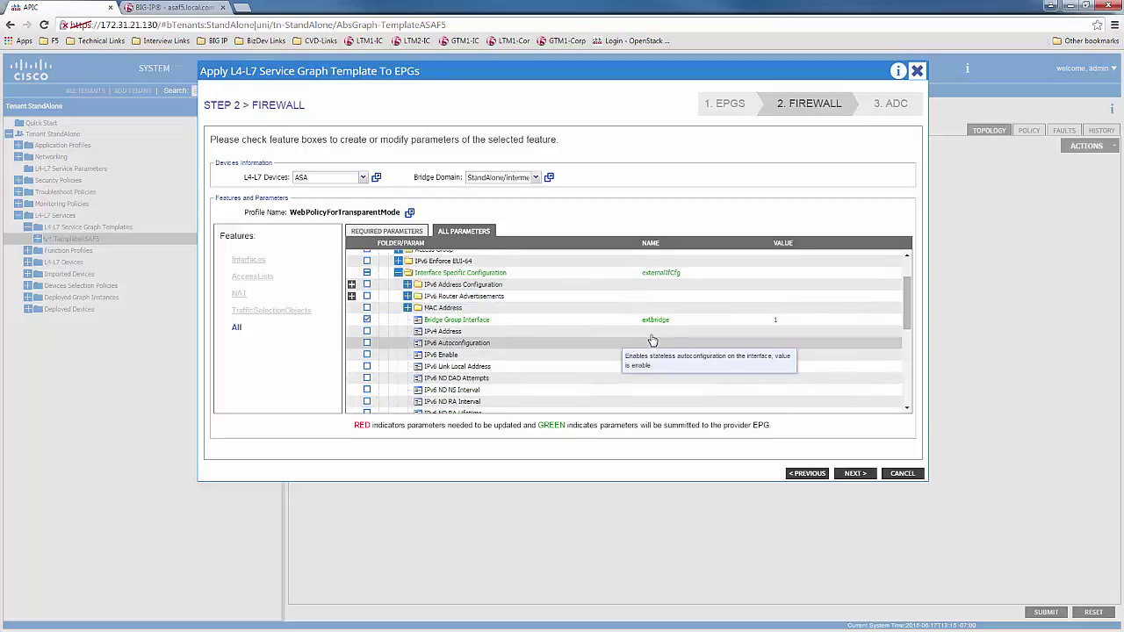
pyautogui.doubleClick(653, 334)
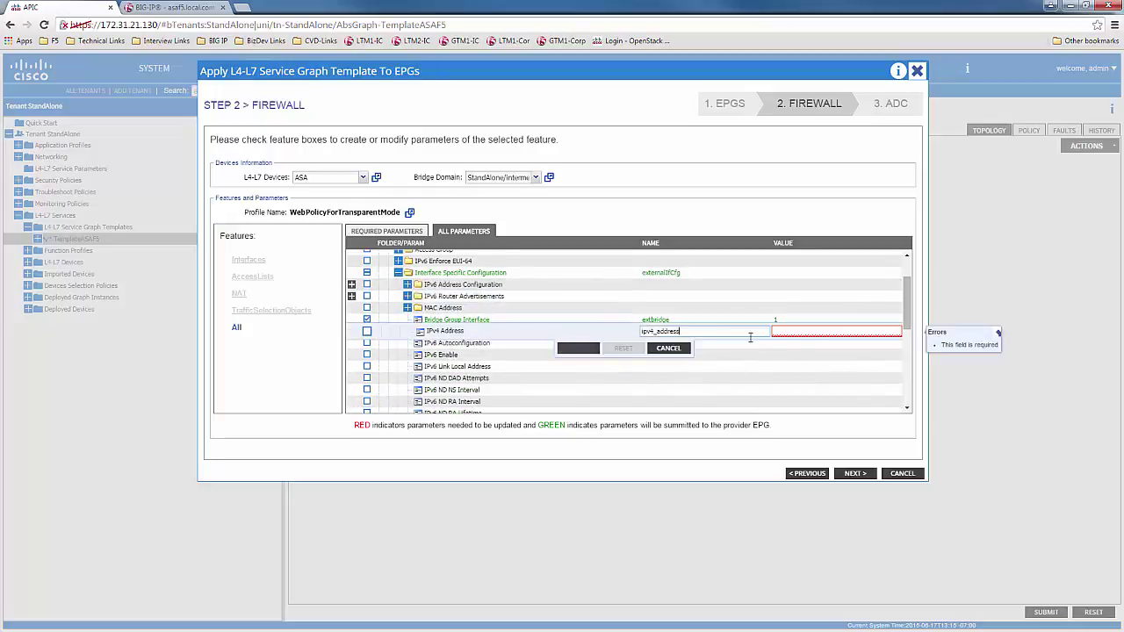
pyautogui.click(801, 332)
pyautogui.write('10.16')
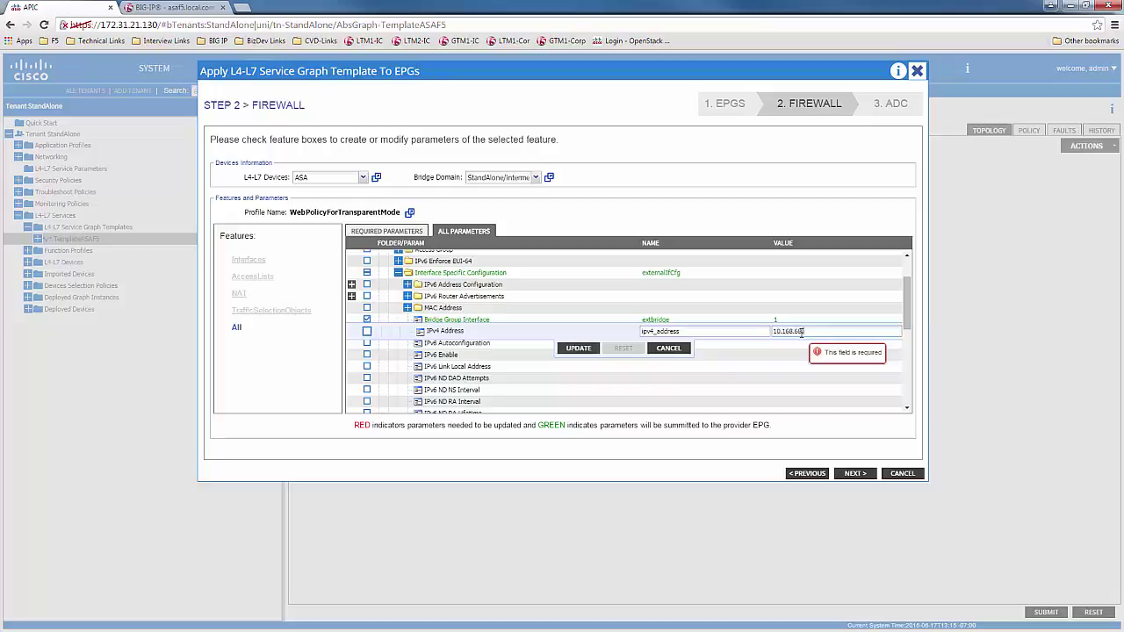
pyautogui.write('8.60/255.255.255.0')
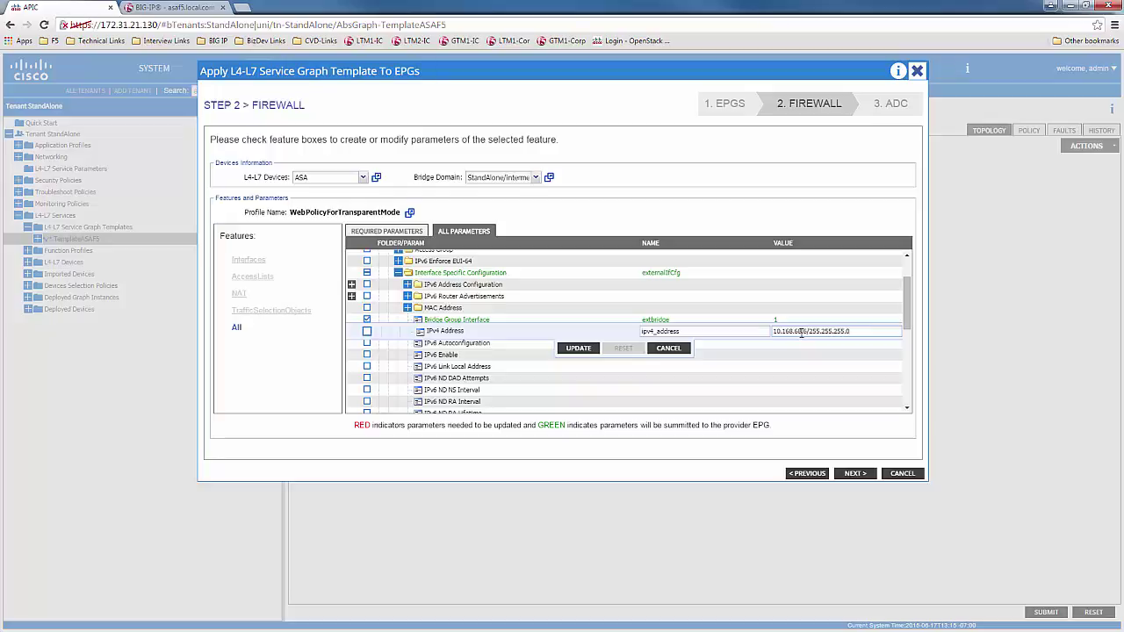
pyautogui.click(576, 349)
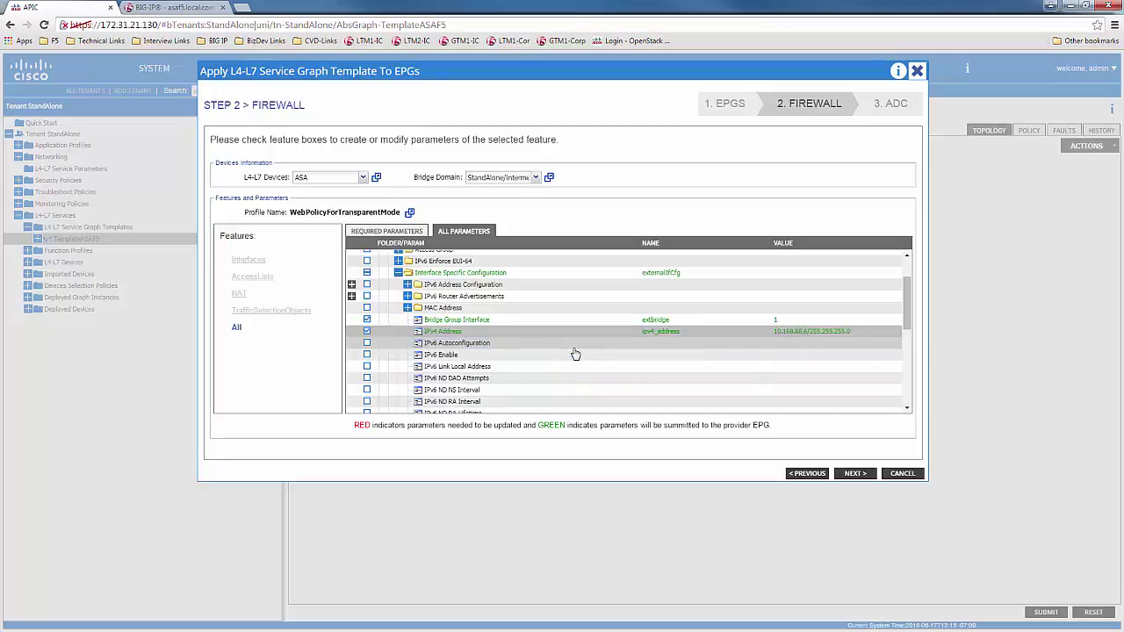
pyautogui.click(407, 307)
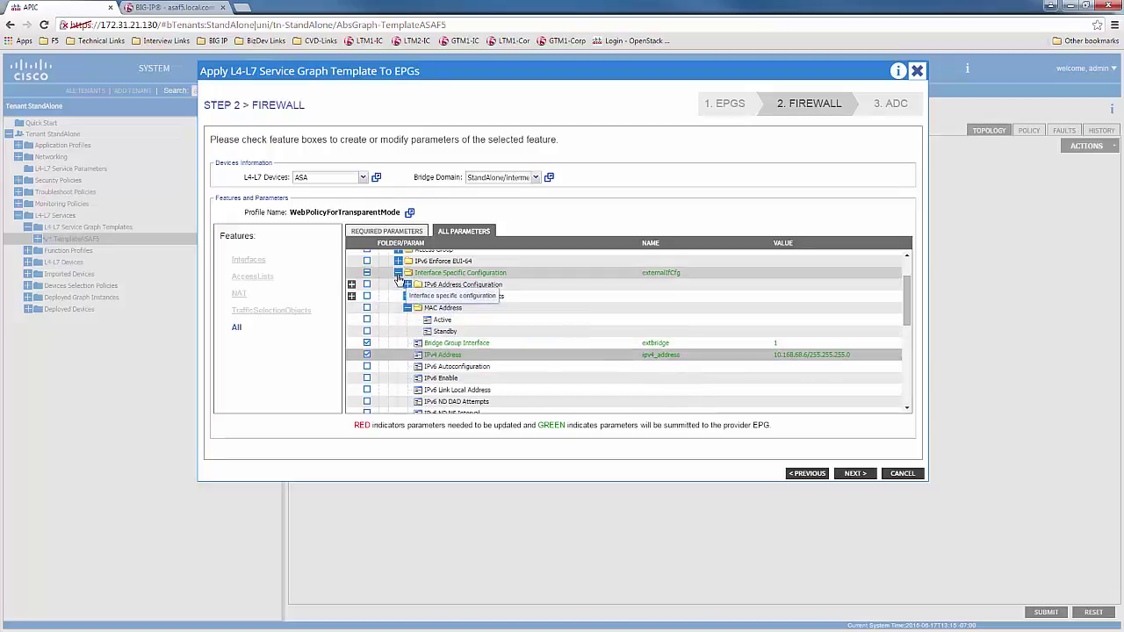
pyautogui.click(397, 272)
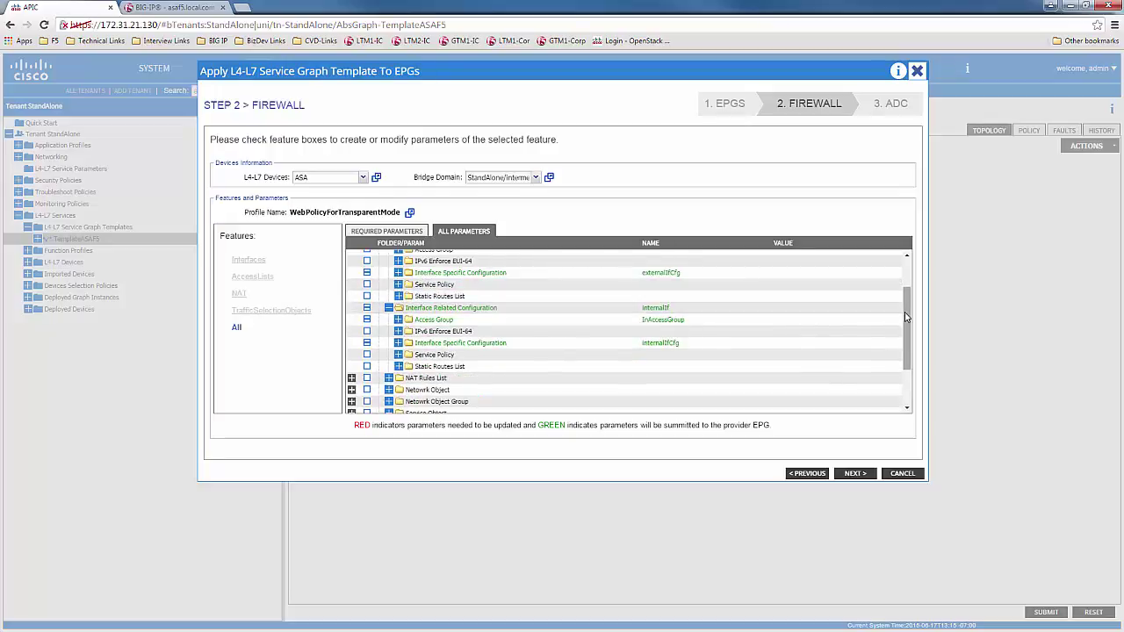
pyautogui.moveTo(907, 309); pyautogui.dragTo(909, 279)
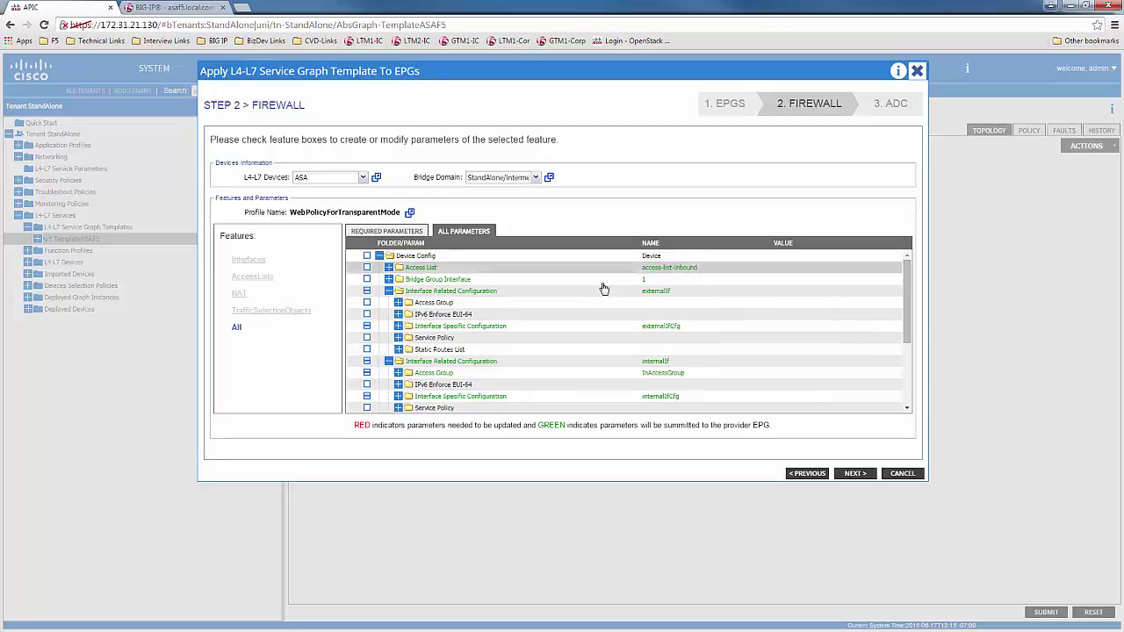
pyautogui.click(387, 268)
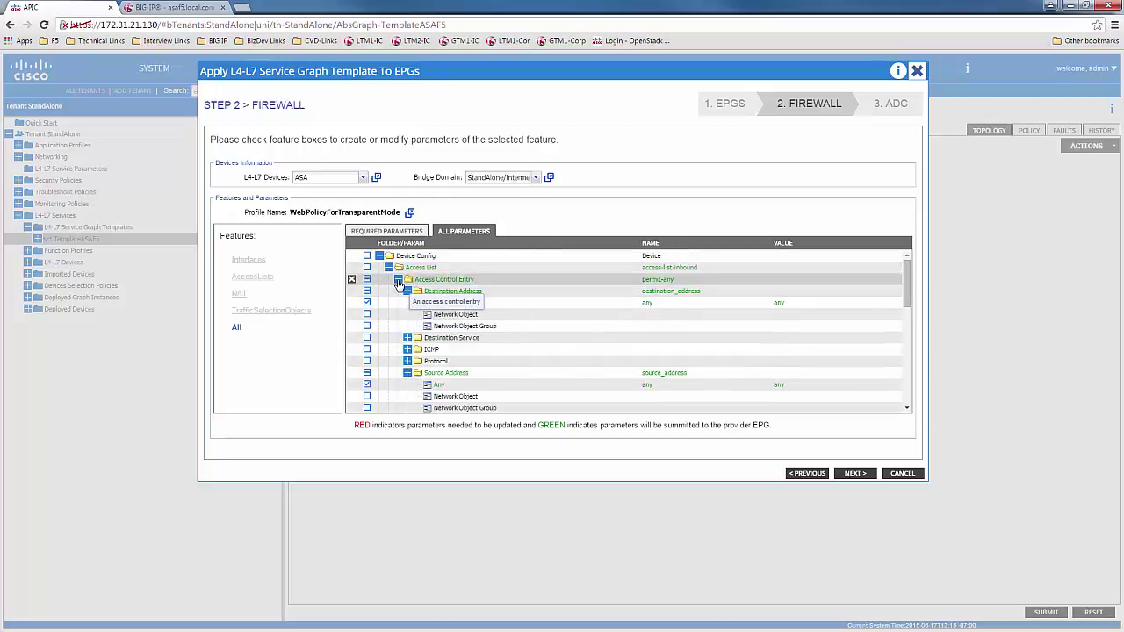
# - Change the permit-https access rule's order to 20 and advance to the ADC step
pyautogui.click(398, 280)
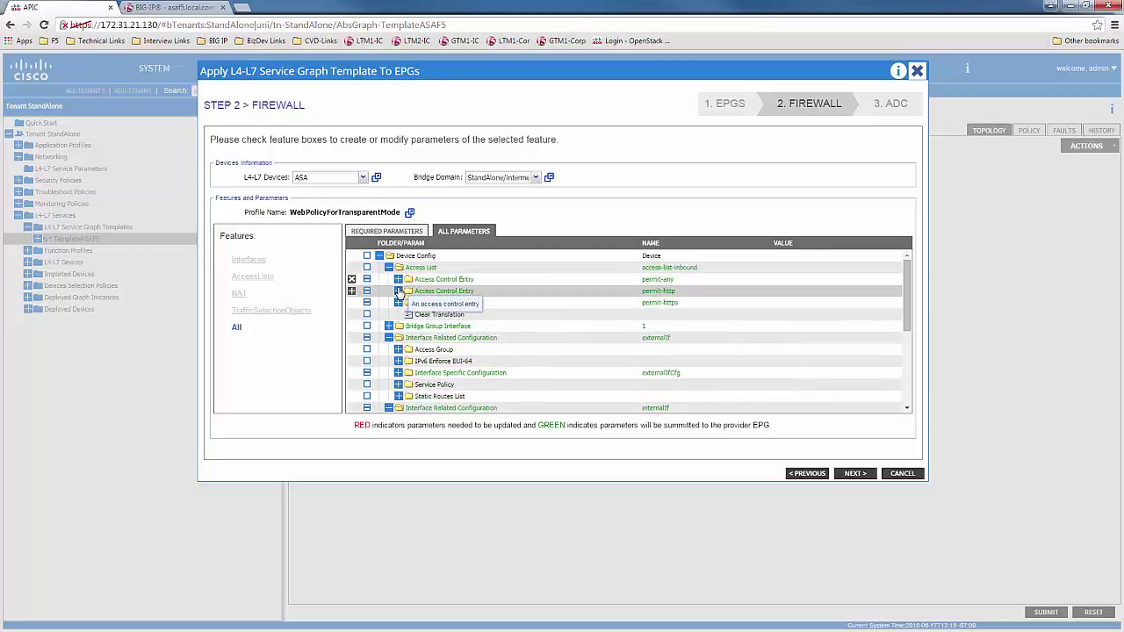
pyautogui.click(398, 291)
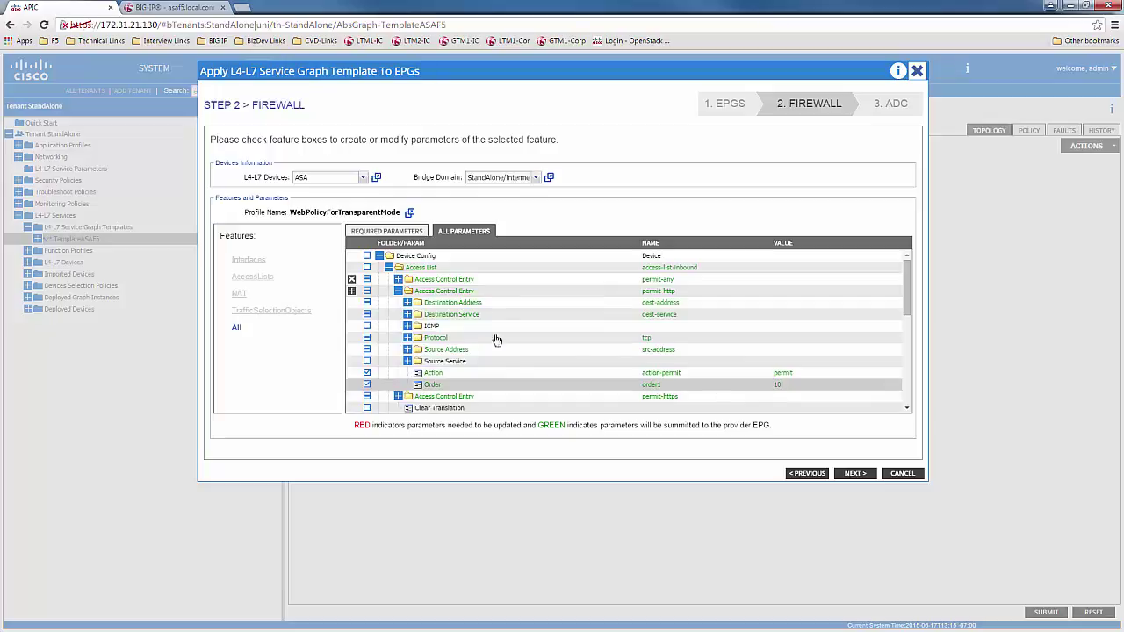
pyautogui.click(398, 291)
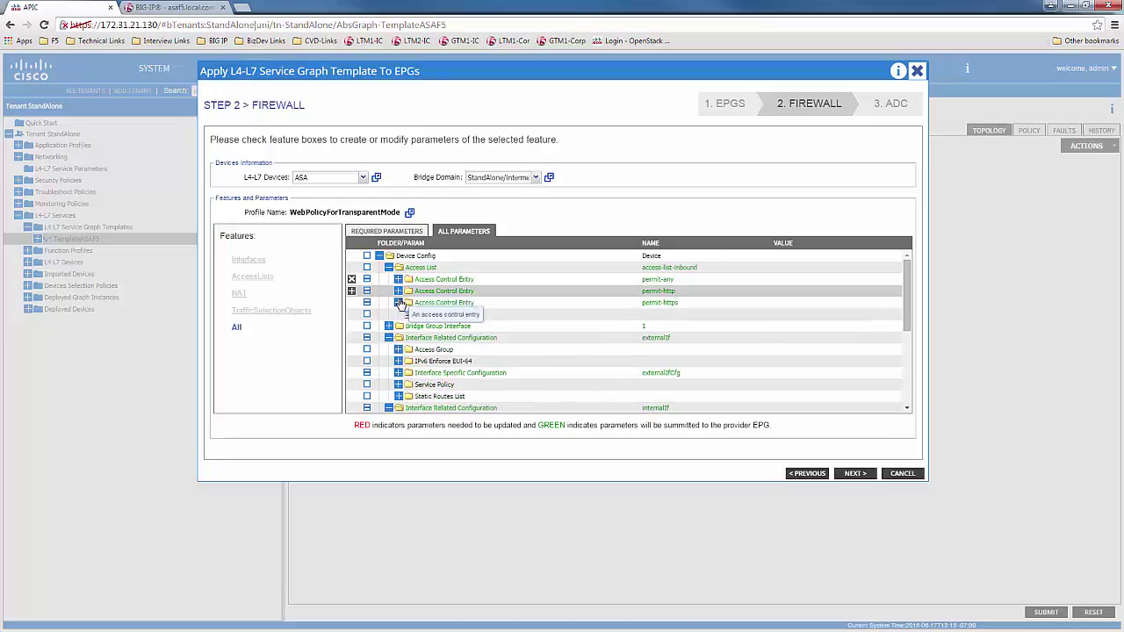
pyautogui.click(398, 302)
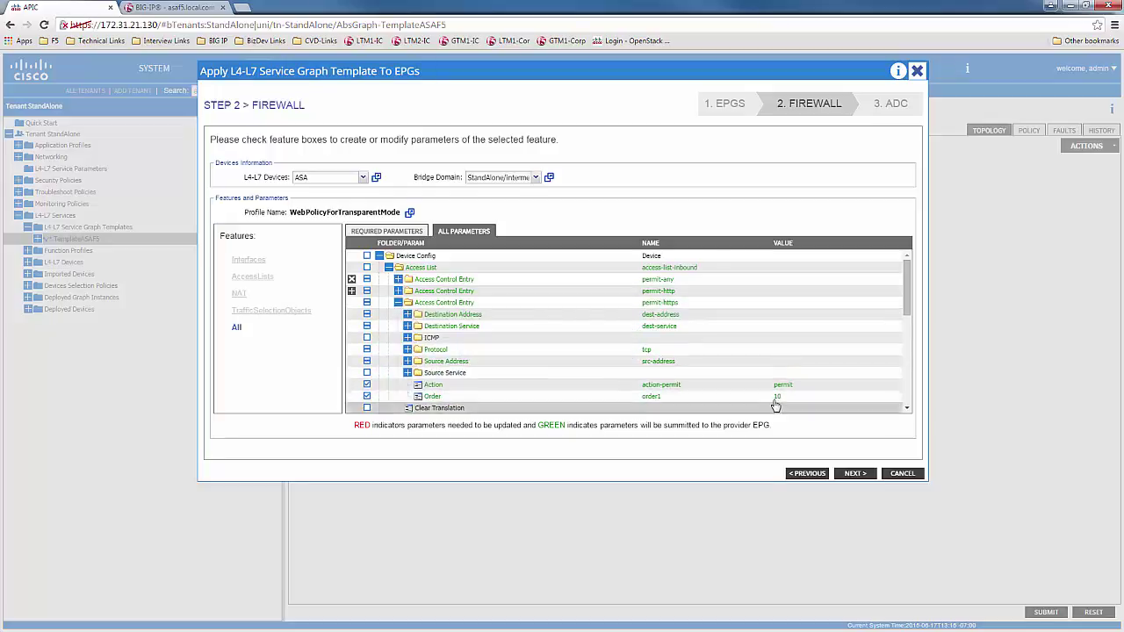
pyautogui.click(776, 400)
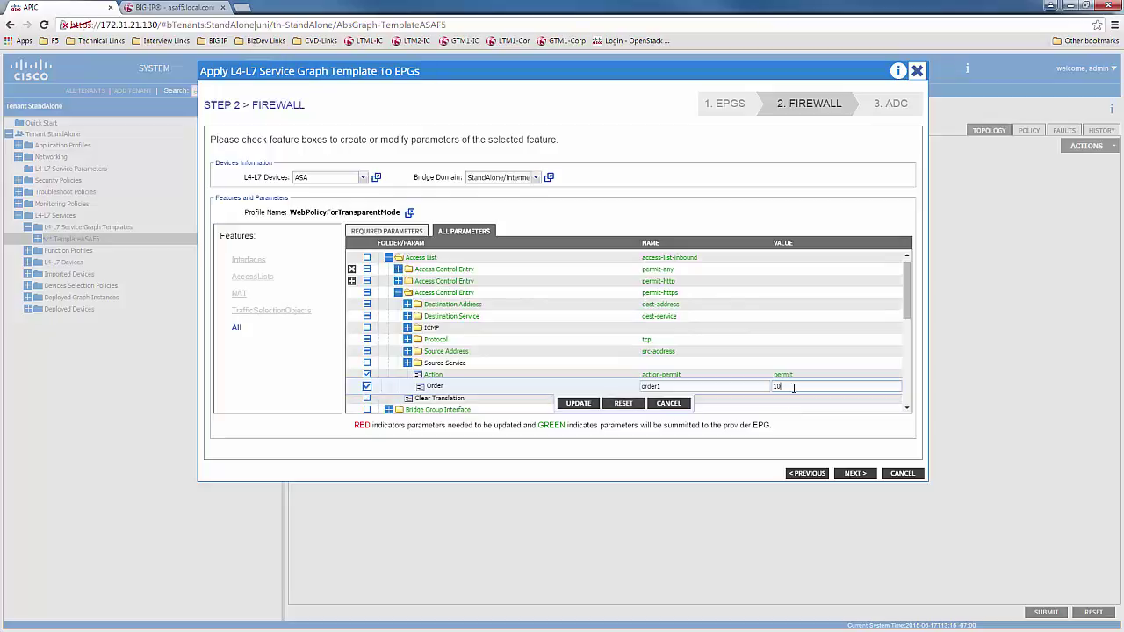
pyautogui.press('BackSpace')
pyautogui.write('20')
pyautogui.click(576, 403)
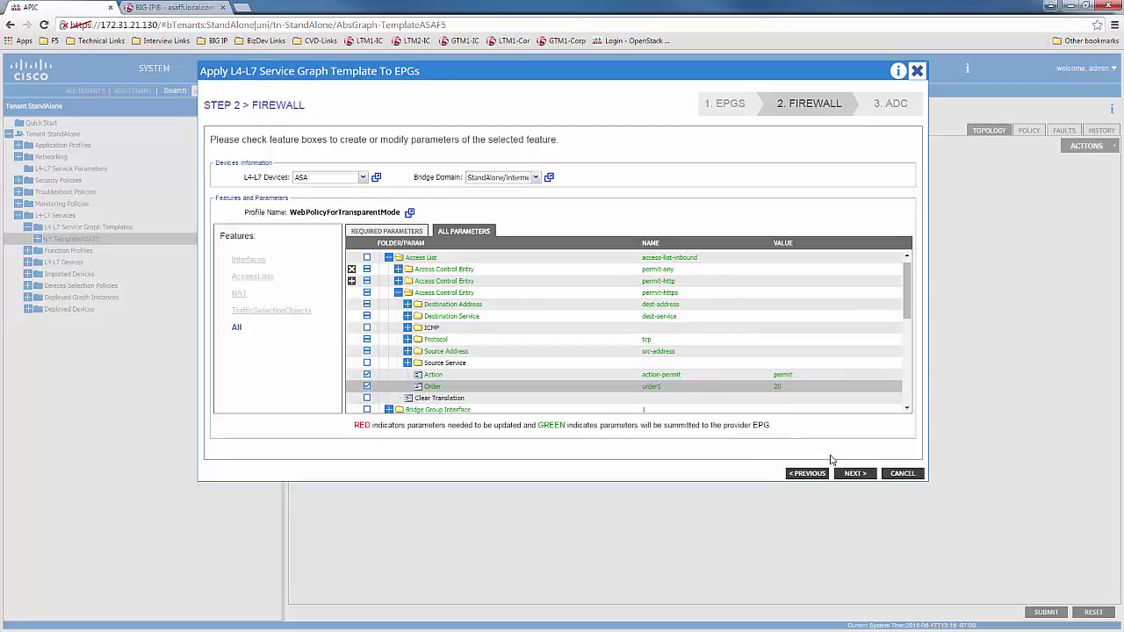
pyautogui.click(857, 473)
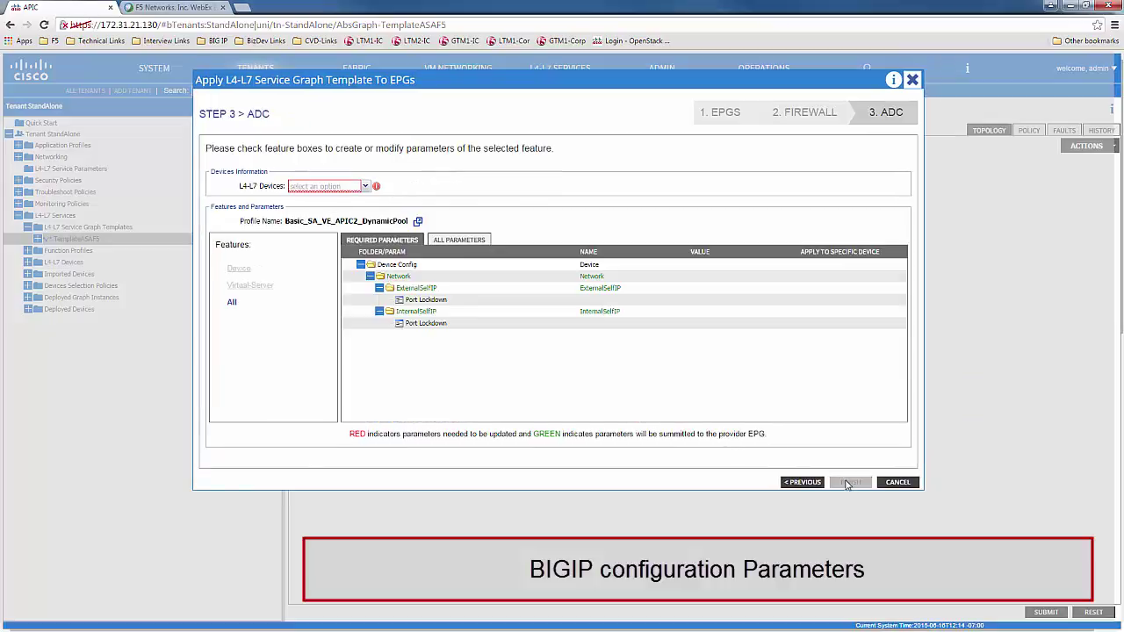
# - Choose ASAF5 as the ADC device and set the external self IP's Port Lockdown to DEFAULT
pyautogui.click(366, 187)
pyautogui.click(344, 205)
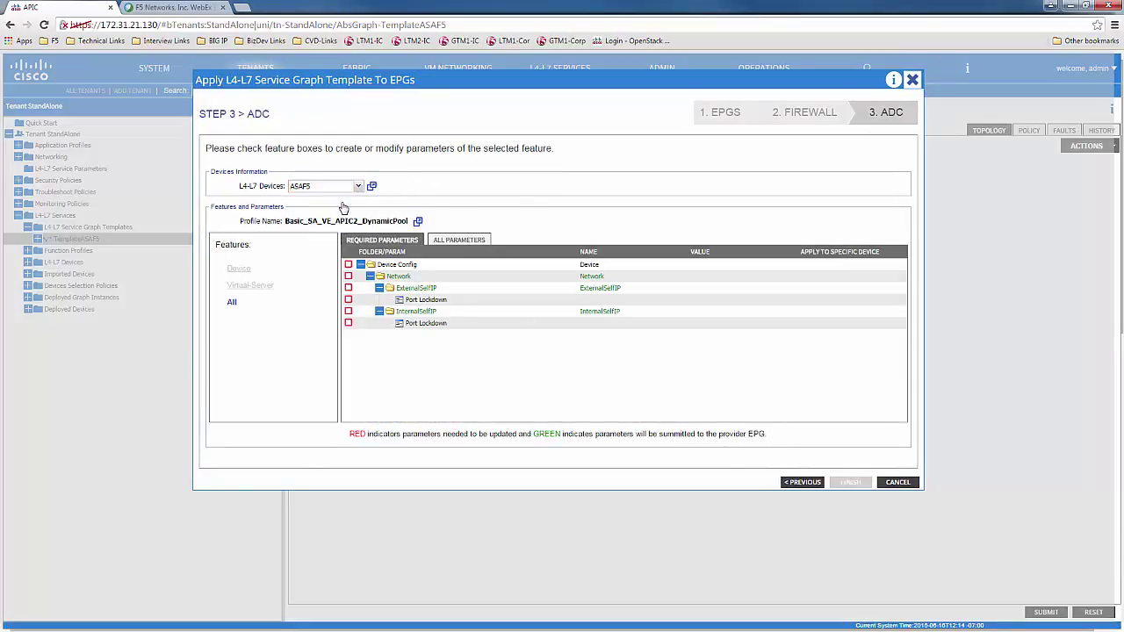
pyautogui.click(449, 242)
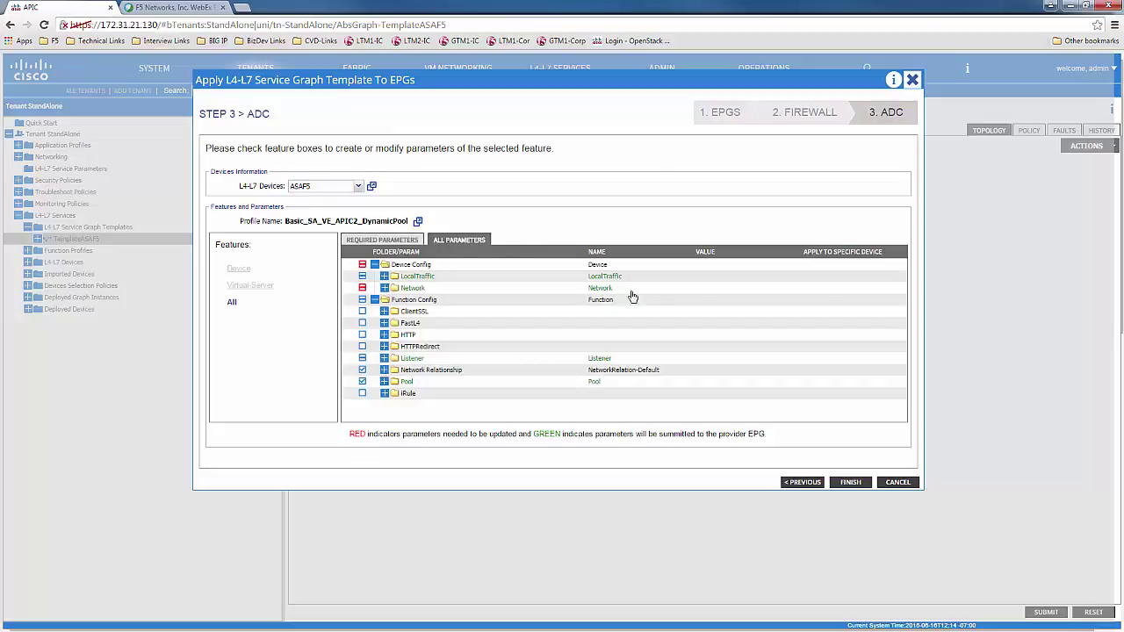
pyautogui.click(384, 287)
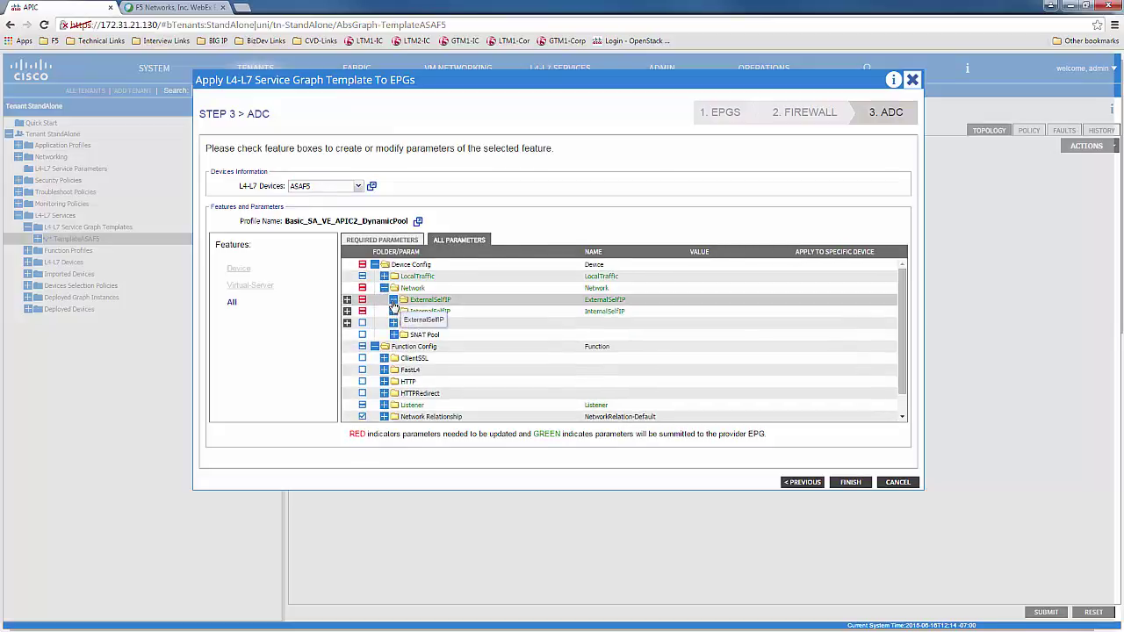
pyautogui.click(393, 300)
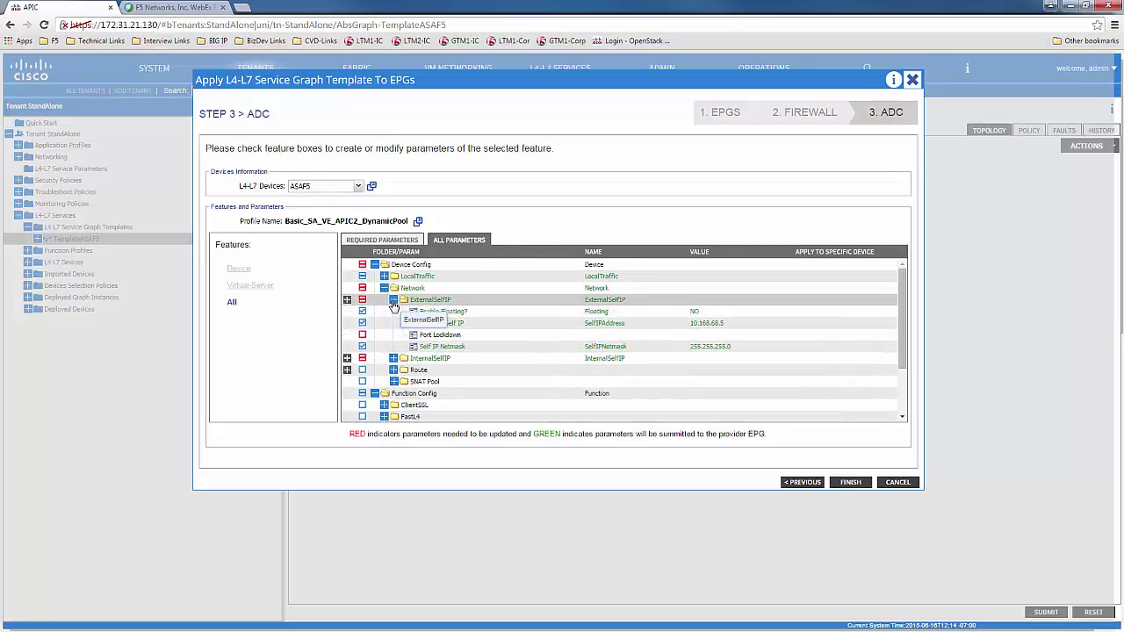
pyautogui.click(445, 339)
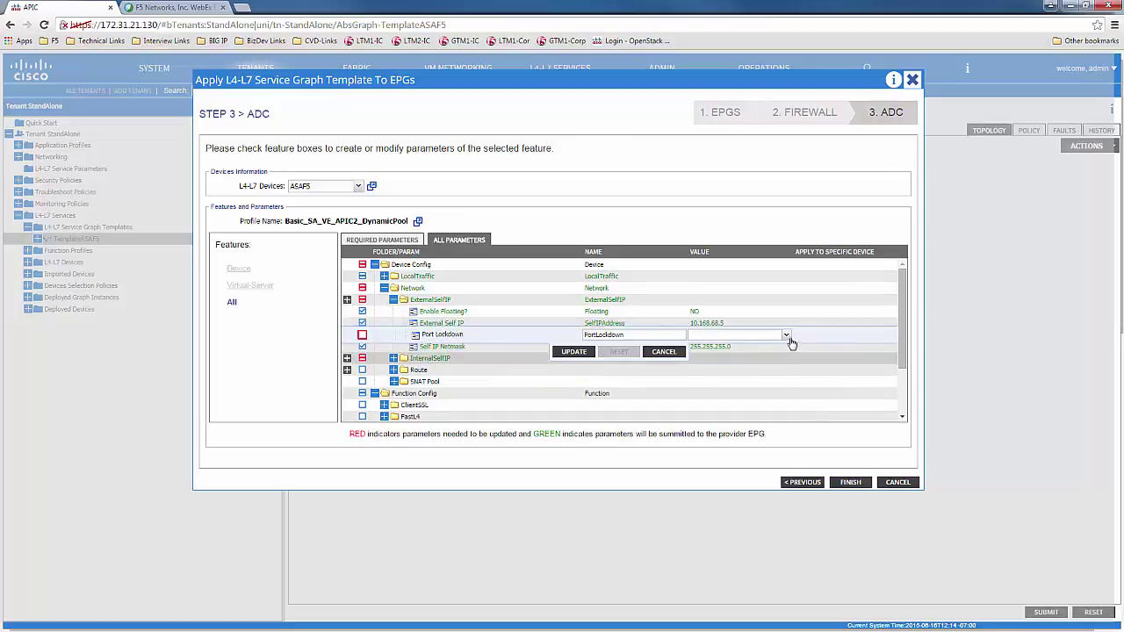
pyautogui.click(722, 337)
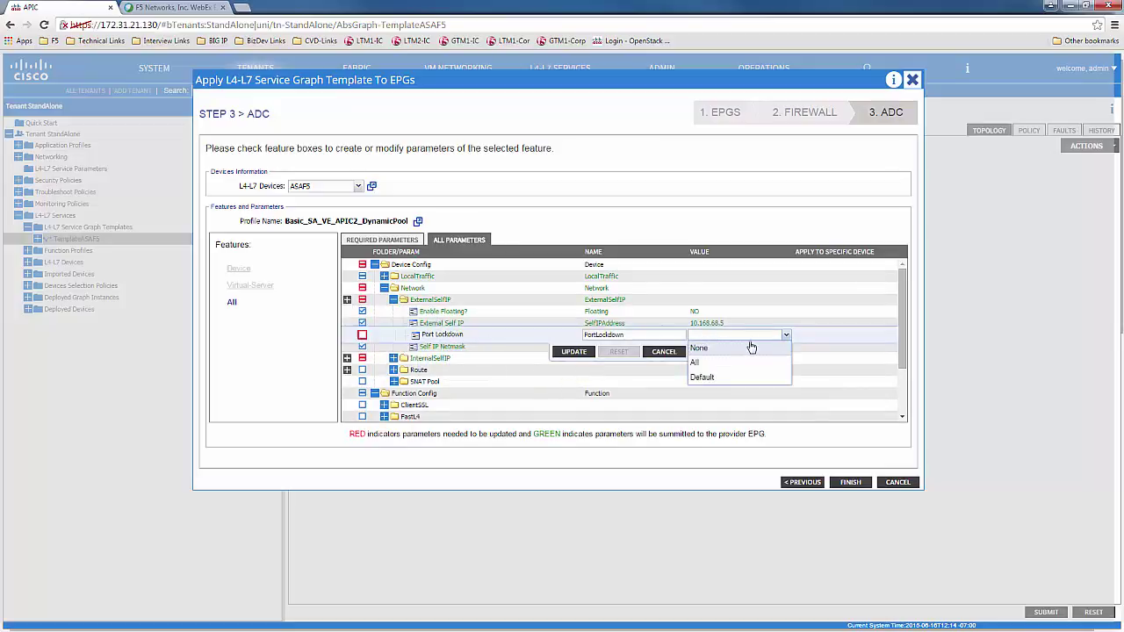
pyautogui.click(702, 376)
pyautogui.click(570, 352)
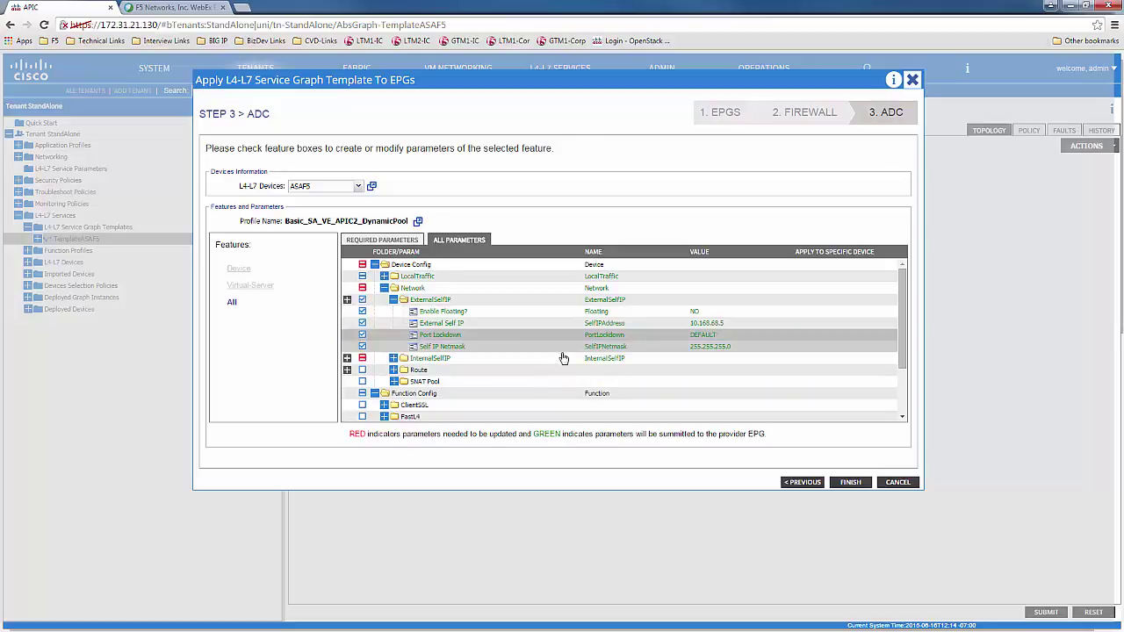
# - Set the internal self IP's Port Lockdown to DEFAULT
pyautogui.click(394, 358)
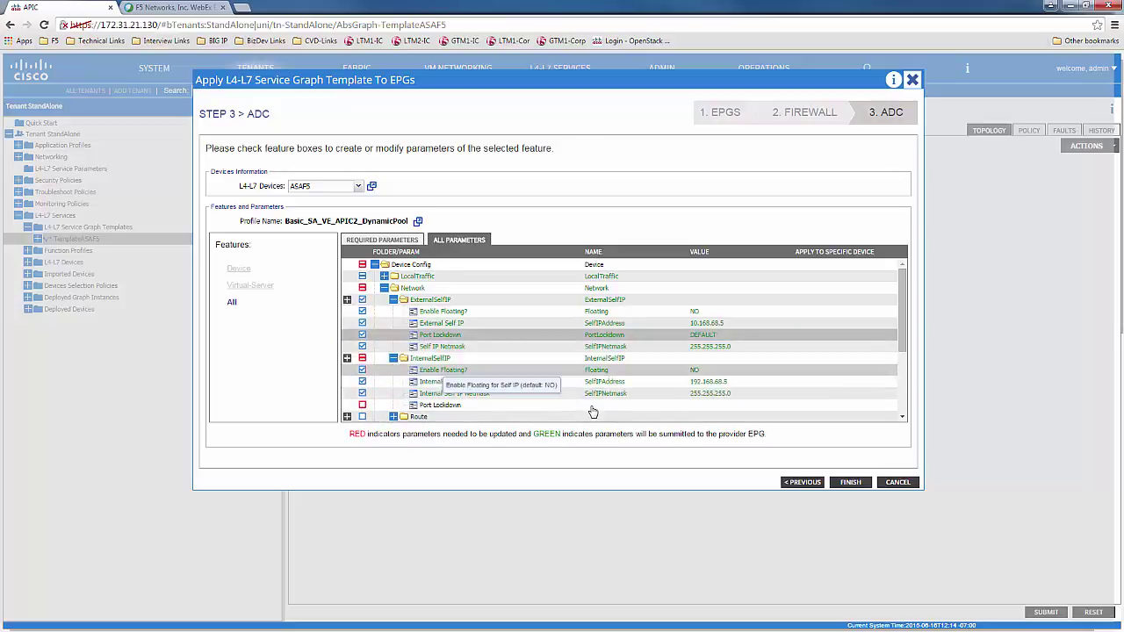
pyautogui.click(447, 406)
pyautogui.click(714, 395)
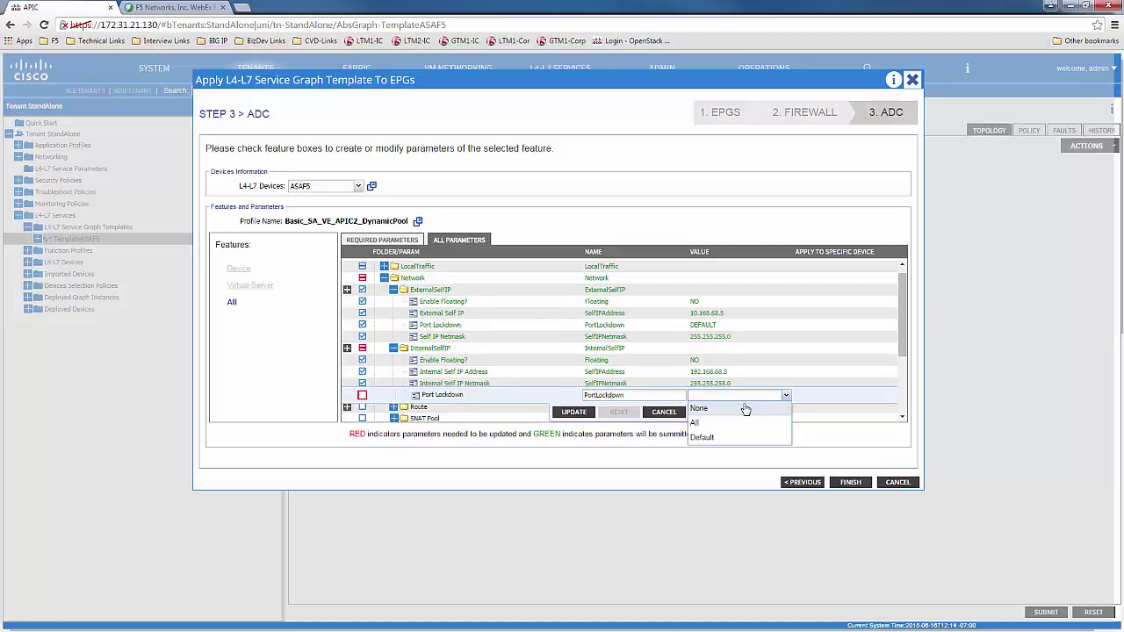
pyautogui.click(704, 435)
pyautogui.click(575, 413)
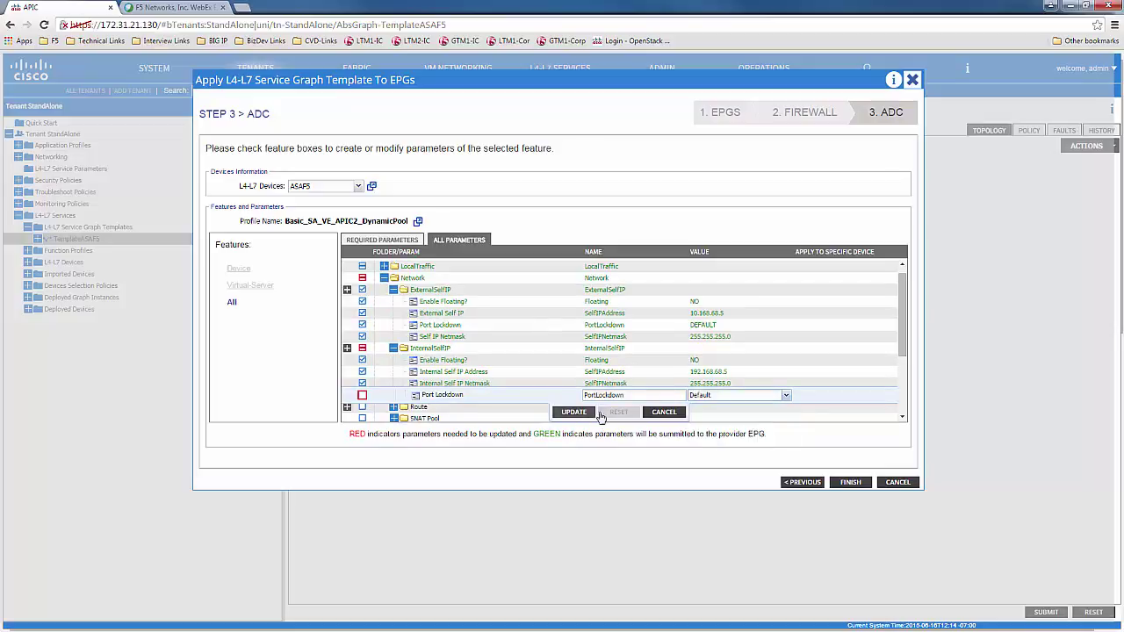
# - Review the Listener and Pool parameters and finish applying the service graph
pyautogui.moveTo(903, 353); pyautogui.dragTo(903, 409)
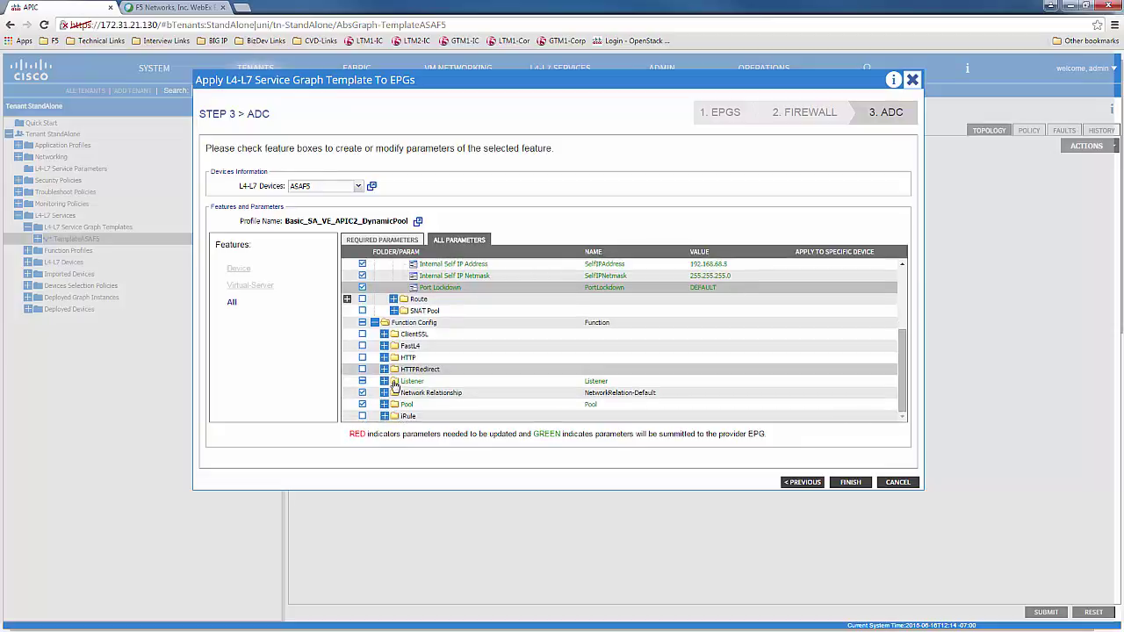
pyautogui.doubleClick(535, 381)
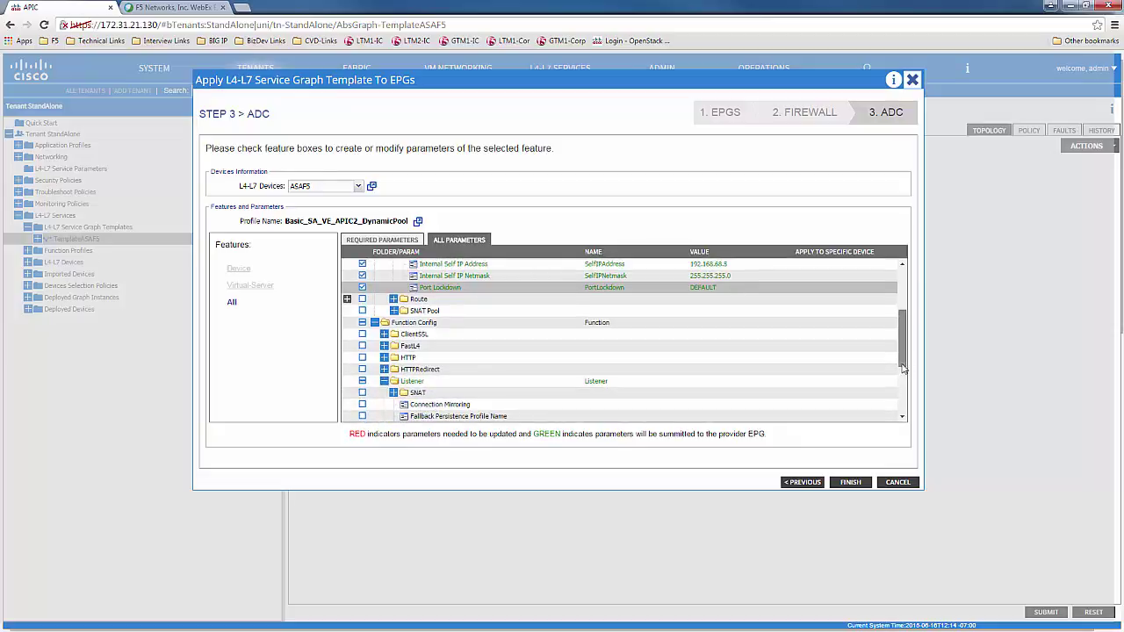
pyautogui.moveTo(903, 365); pyautogui.dragTo(903, 416)
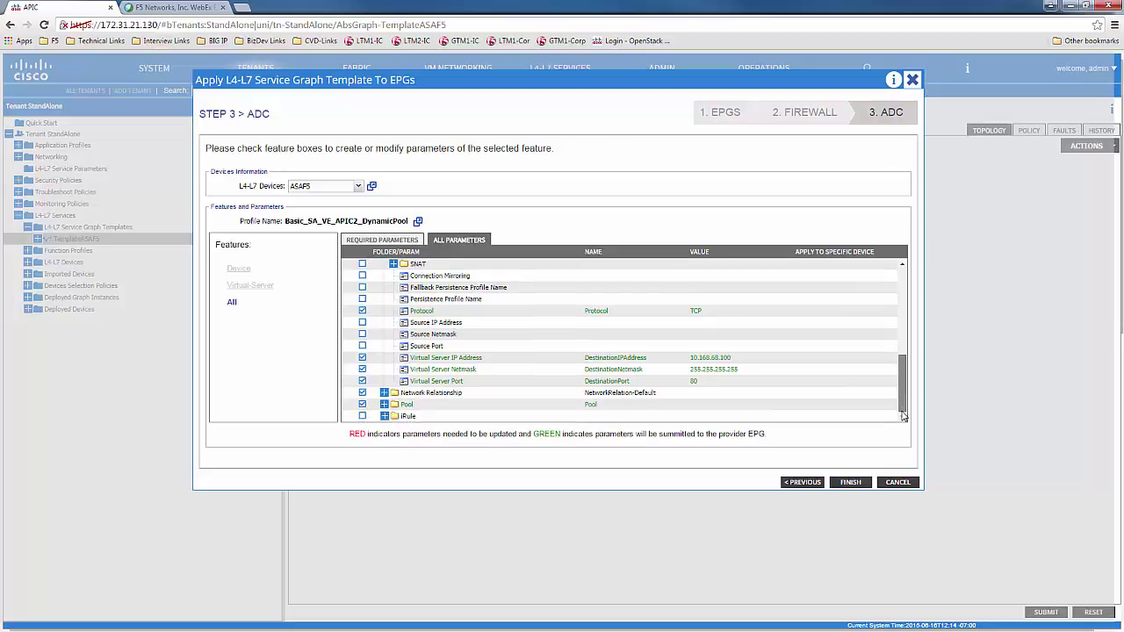
pyautogui.click(384, 403)
pyautogui.scroll(-3, 907, 414)
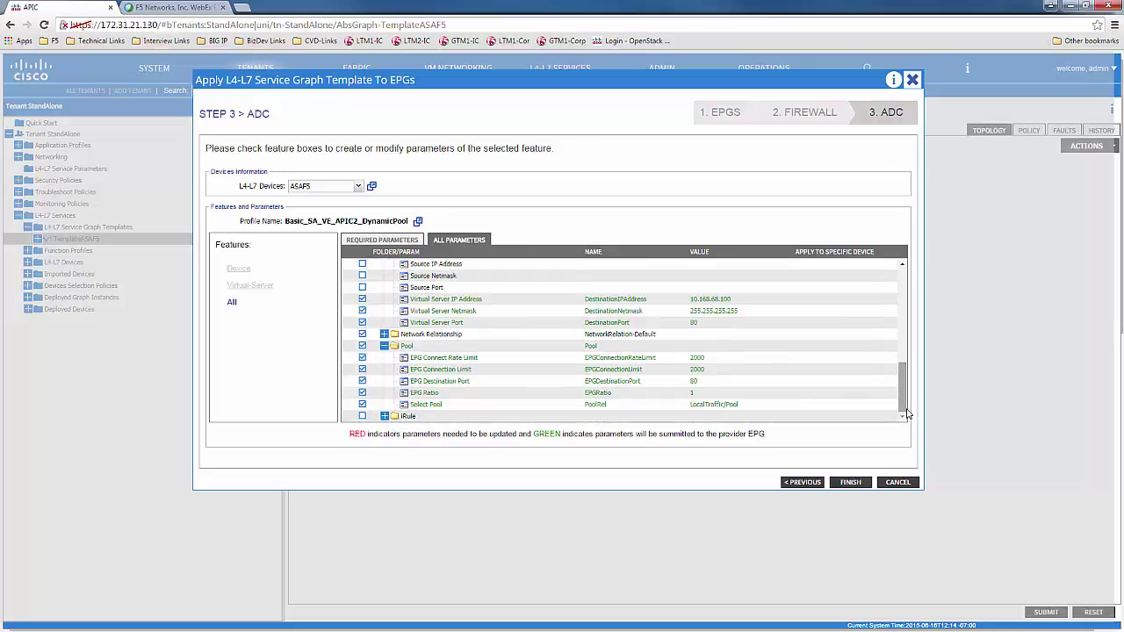
pyautogui.click(857, 486)
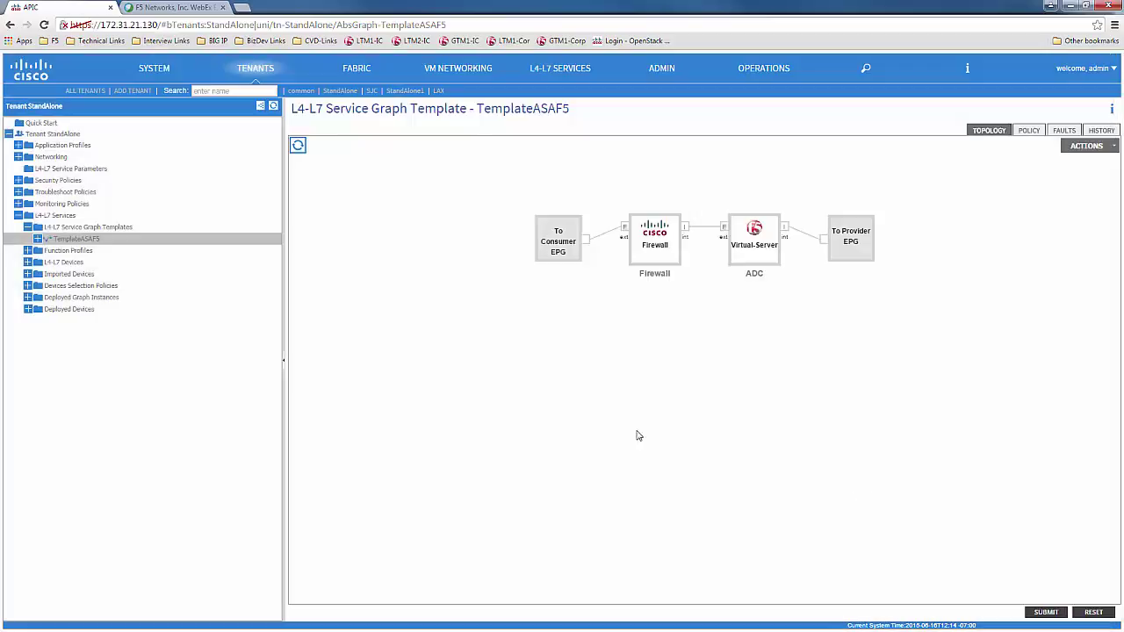
# - Inspect the TemplateASAF5 function nodes and the ADC policy's external and internal interface contexts
pyautogui.click(36, 240)
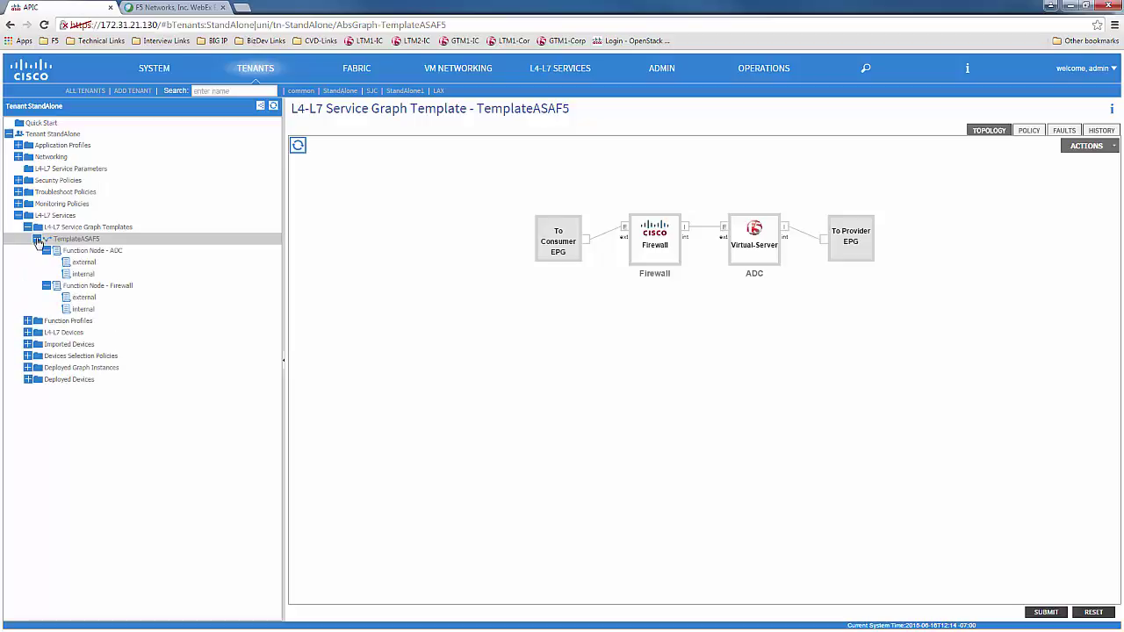
pyautogui.click(76, 254)
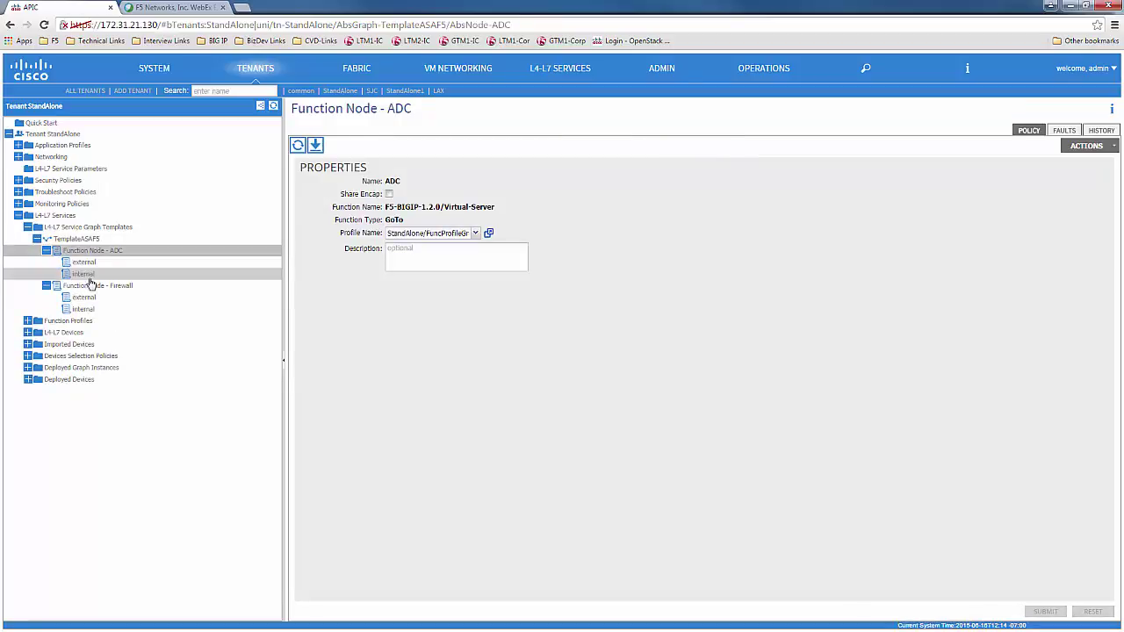
pyautogui.click(92, 288)
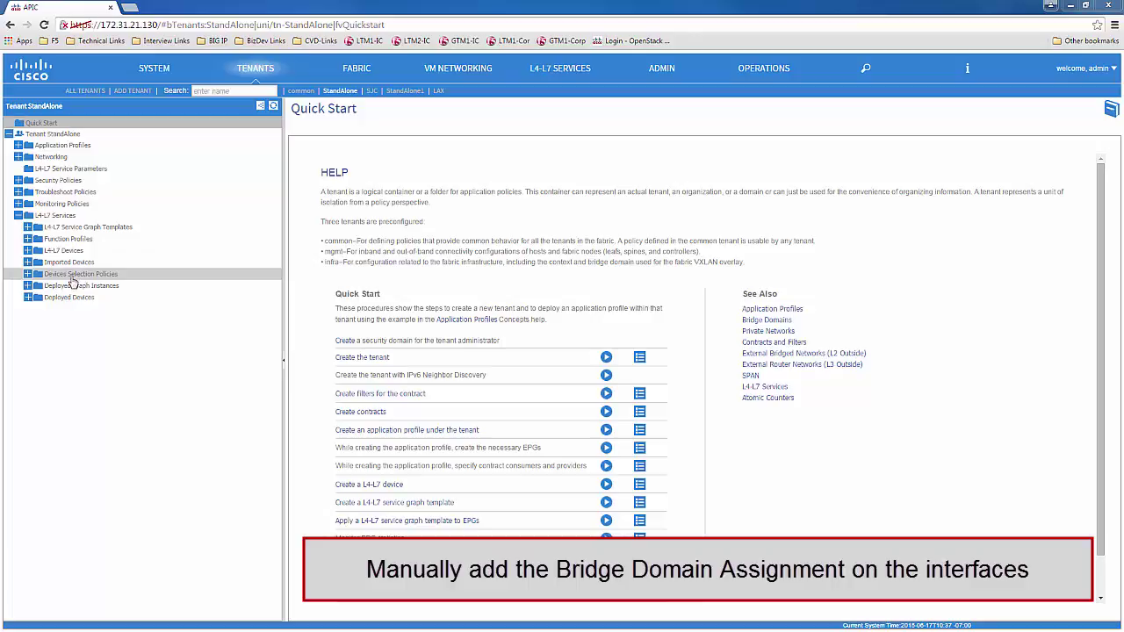
pyautogui.click(28, 274)
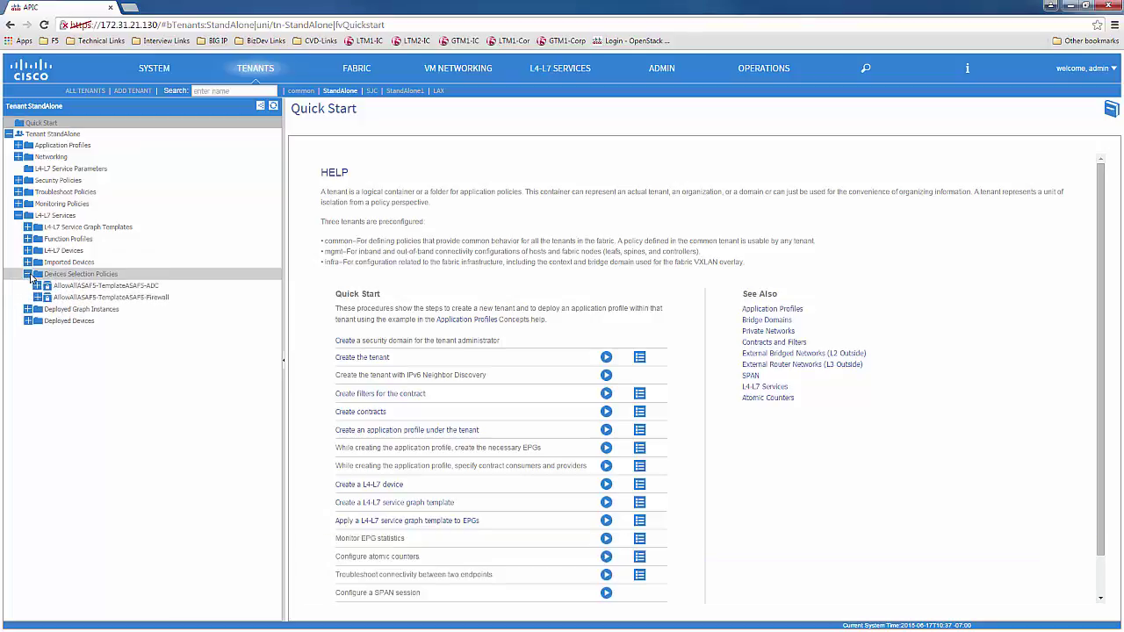
pyautogui.click(37, 286)
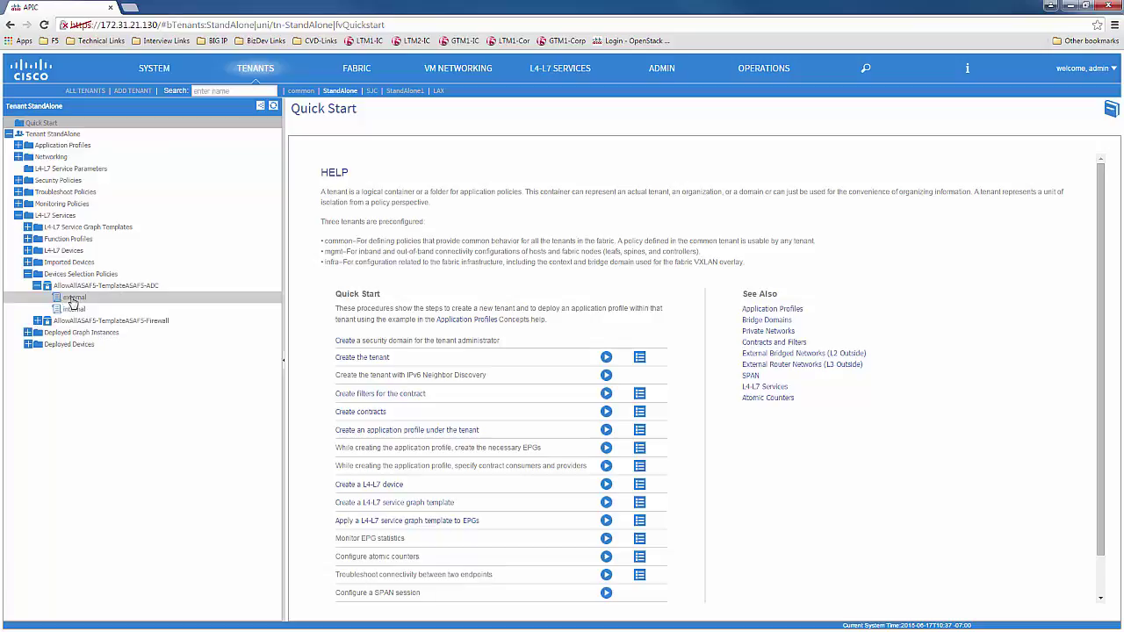
pyautogui.click(74, 297)
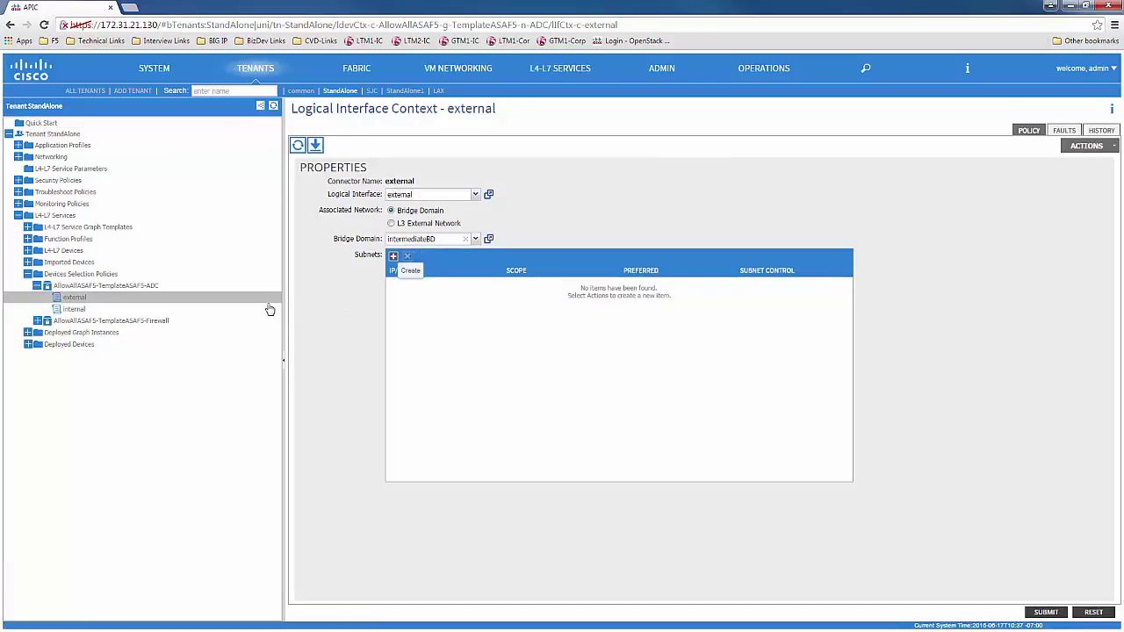
pyautogui.click(74, 309)
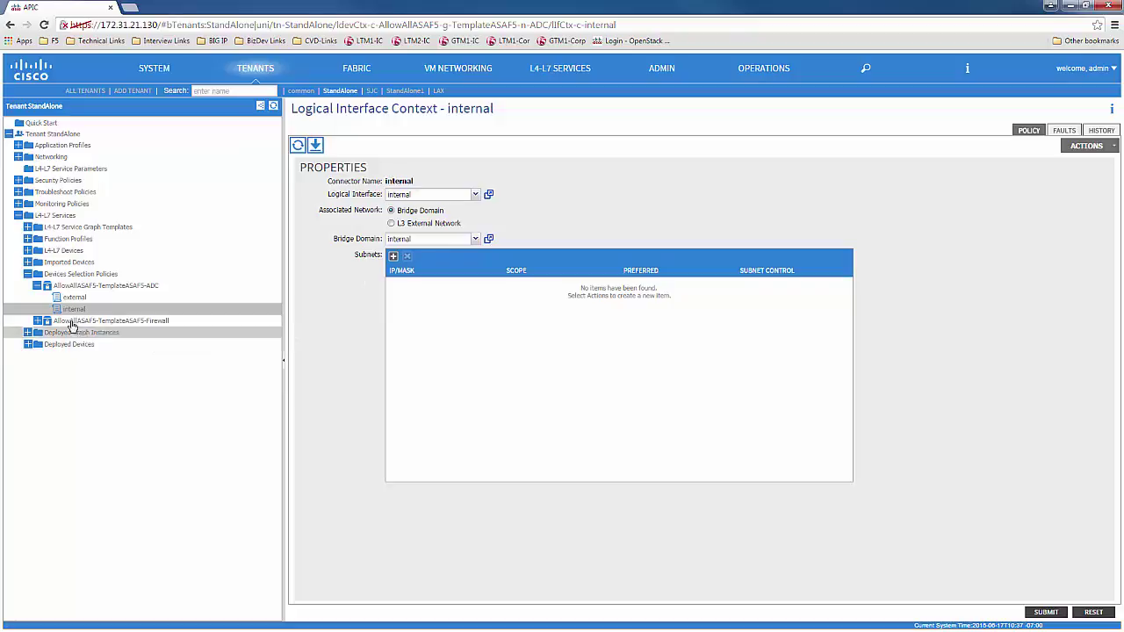
# - Check the Firewall's interface bridge domains and list the deployed AllowAllASAF5 graph instance
pyautogui.click(38, 322)
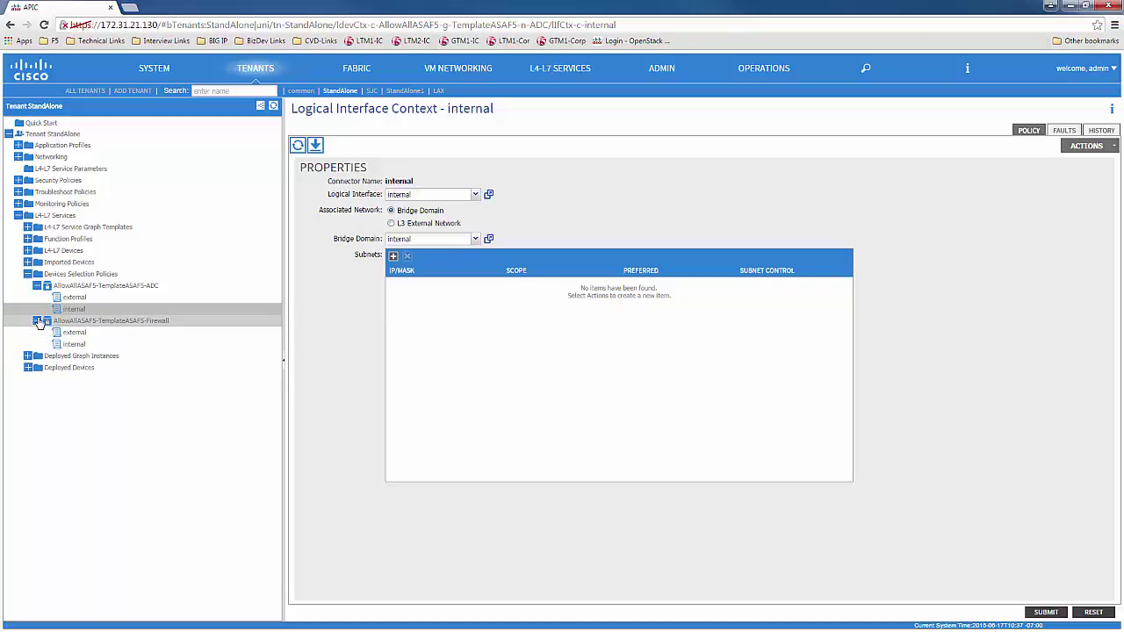
pyautogui.click(73, 333)
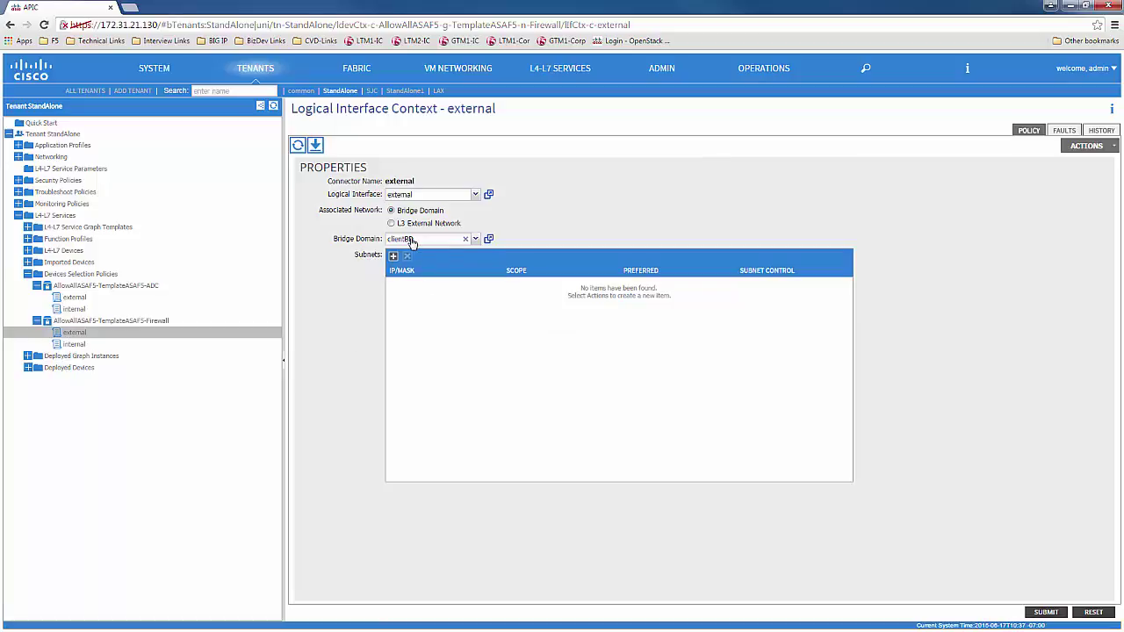
pyautogui.click(74, 344)
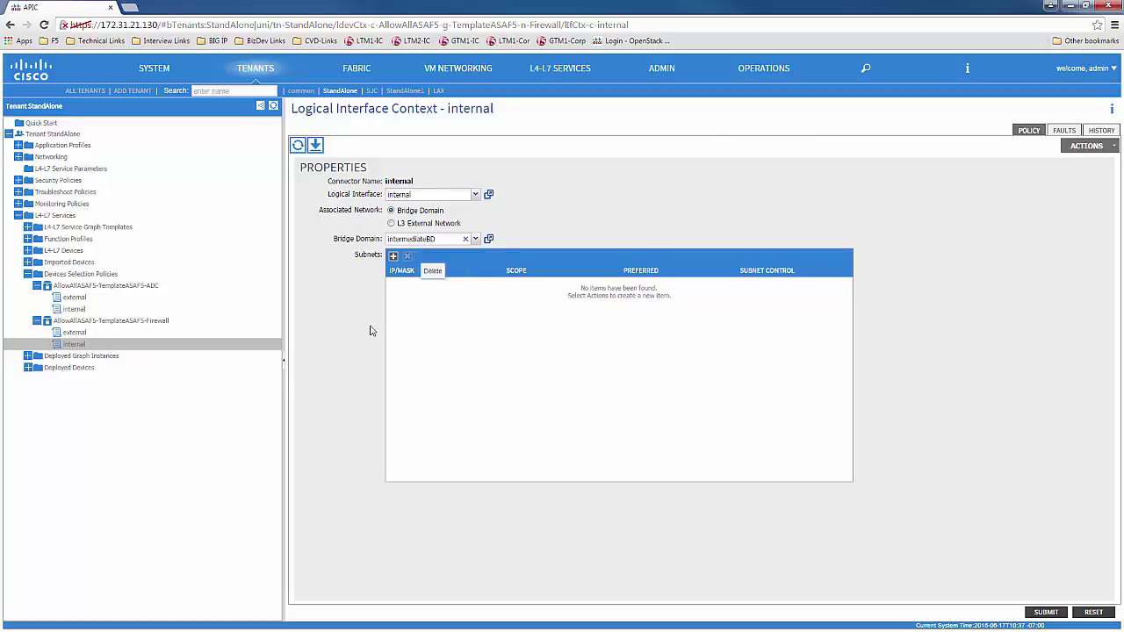
pyautogui.click(28, 357)
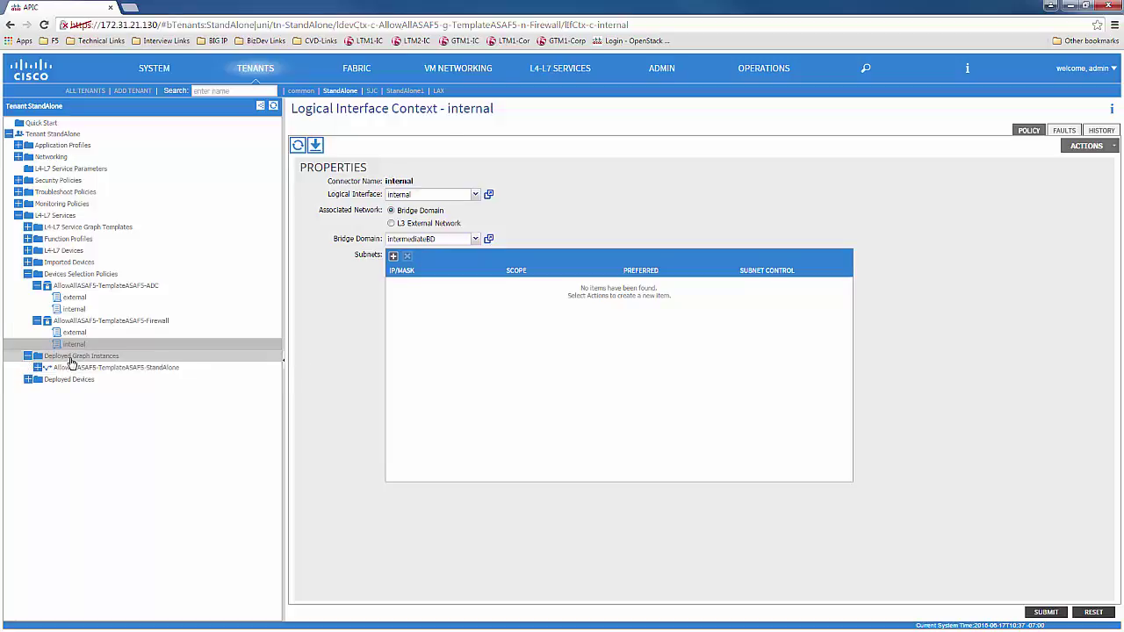
pyautogui.click(72, 360)
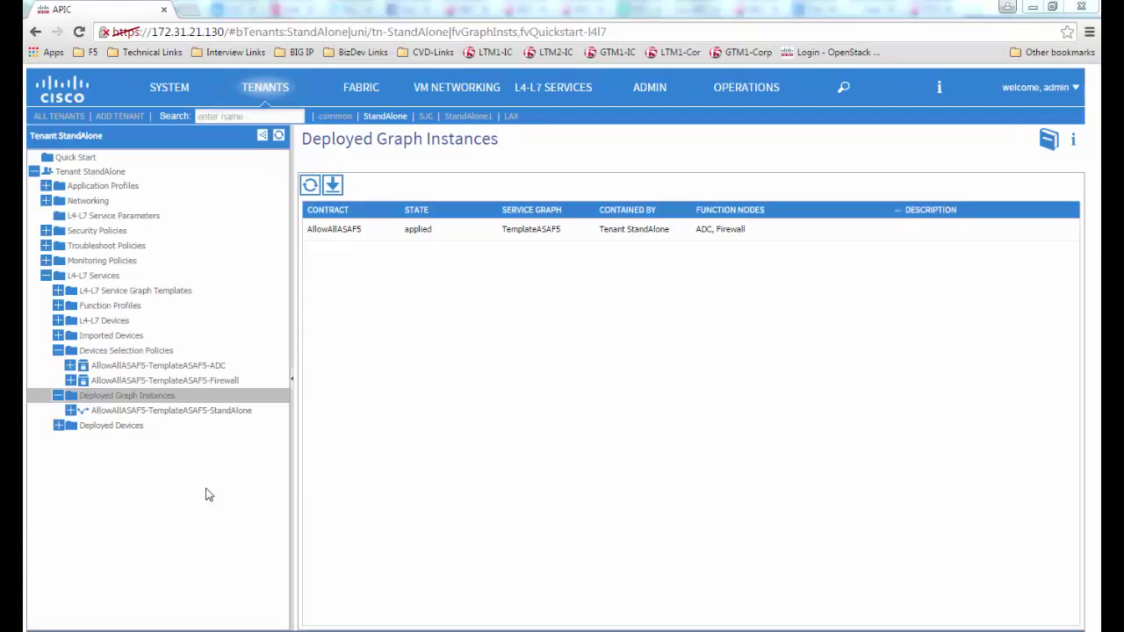
# - Inspect deployed devices ASA-ctx (VLANs 434/474) and ASAF5-ctx (VLANs 477/476)
pyautogui.click(115, 427)
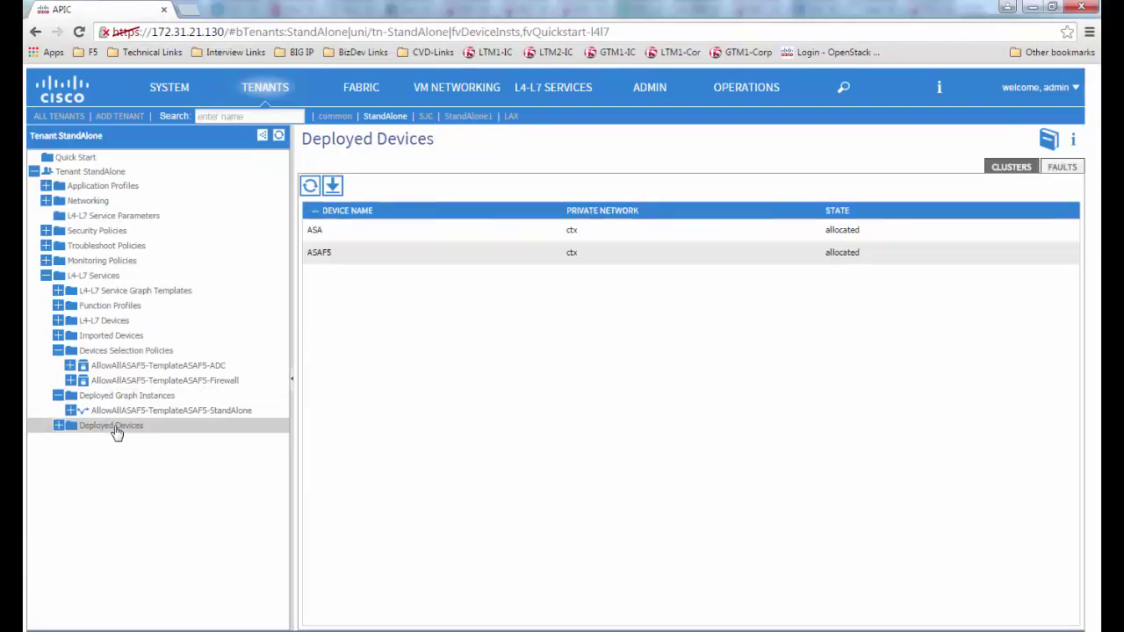
pyautogui.click(57, 426)
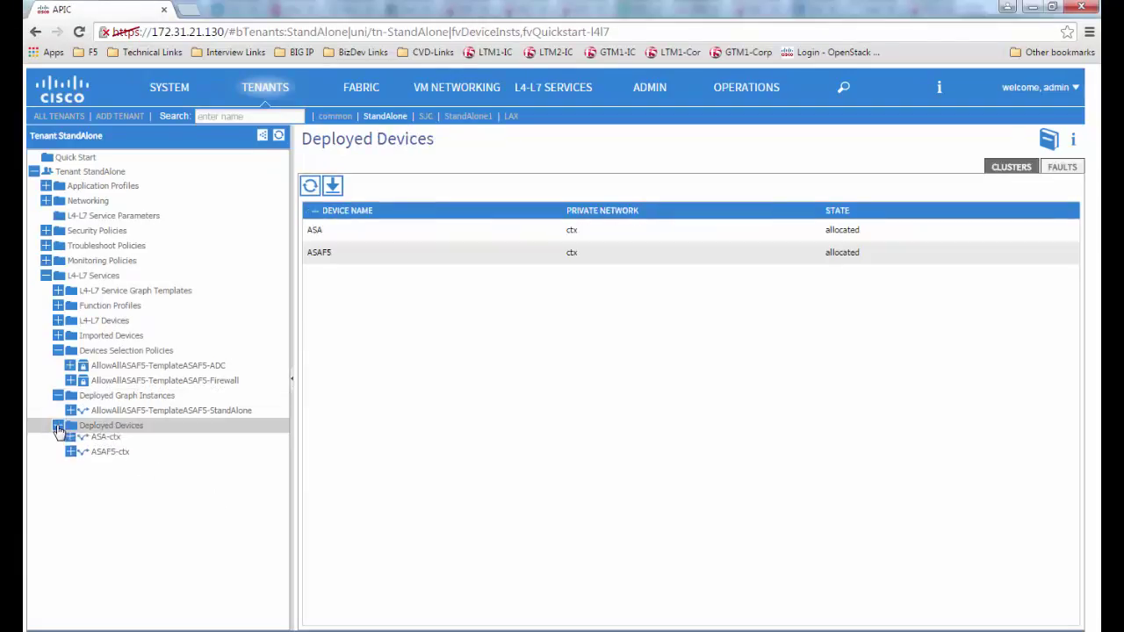
pyautogui.click(97, 444)
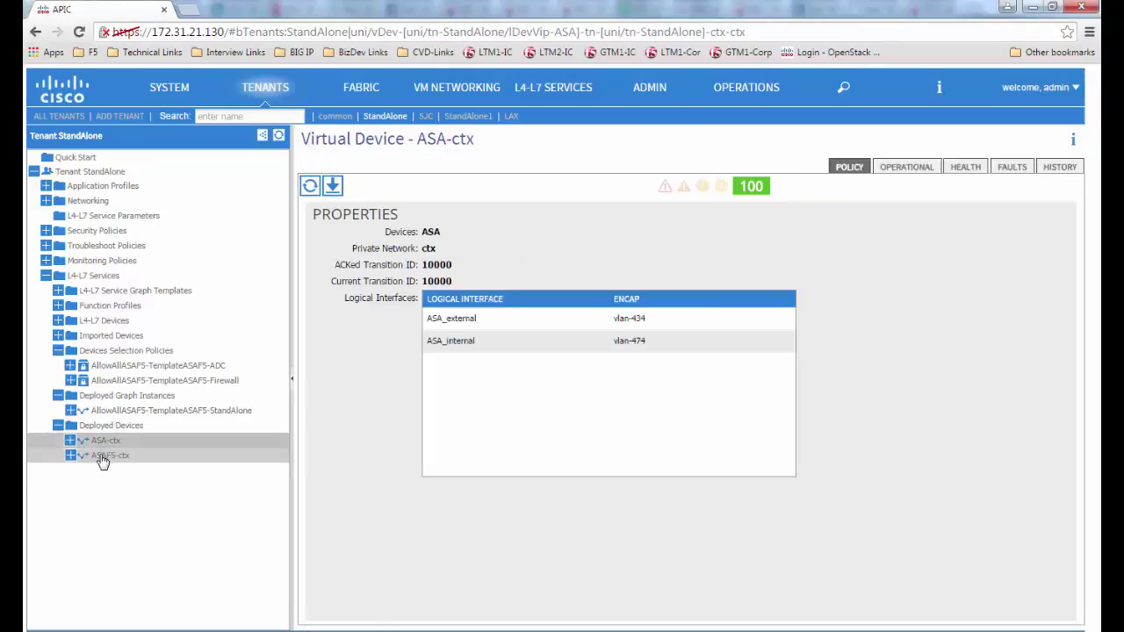
pyautogui.click(102, 460)
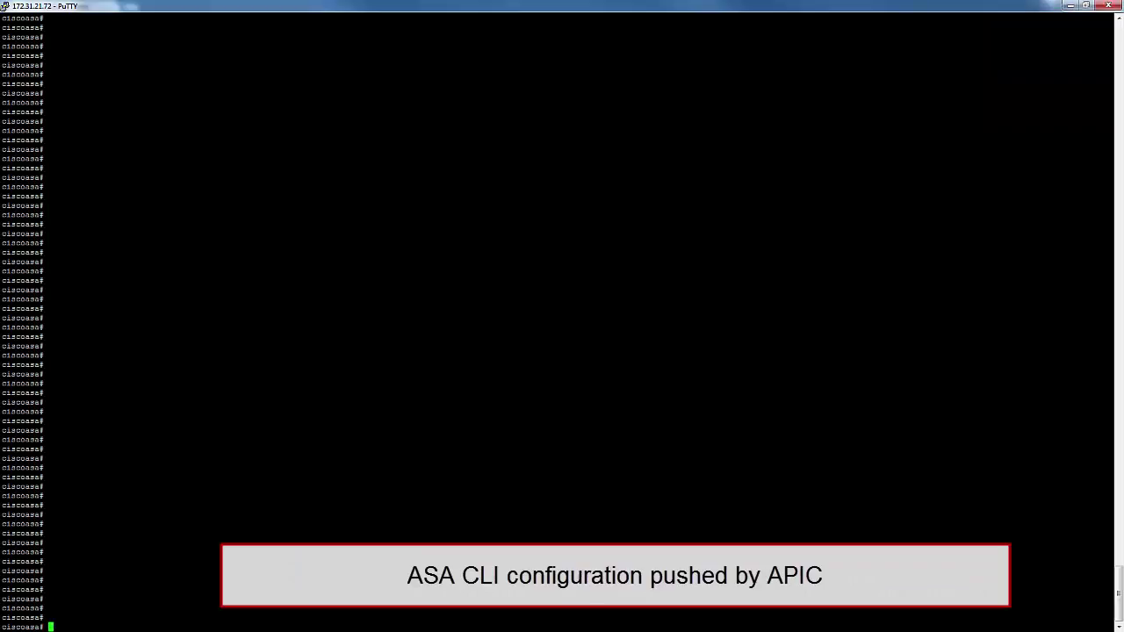
# - Page through 'sh run', highlighting the GigabitEthernet0/0-0/1 settings and access-list-inbound rules
pyautogui.press('Return')
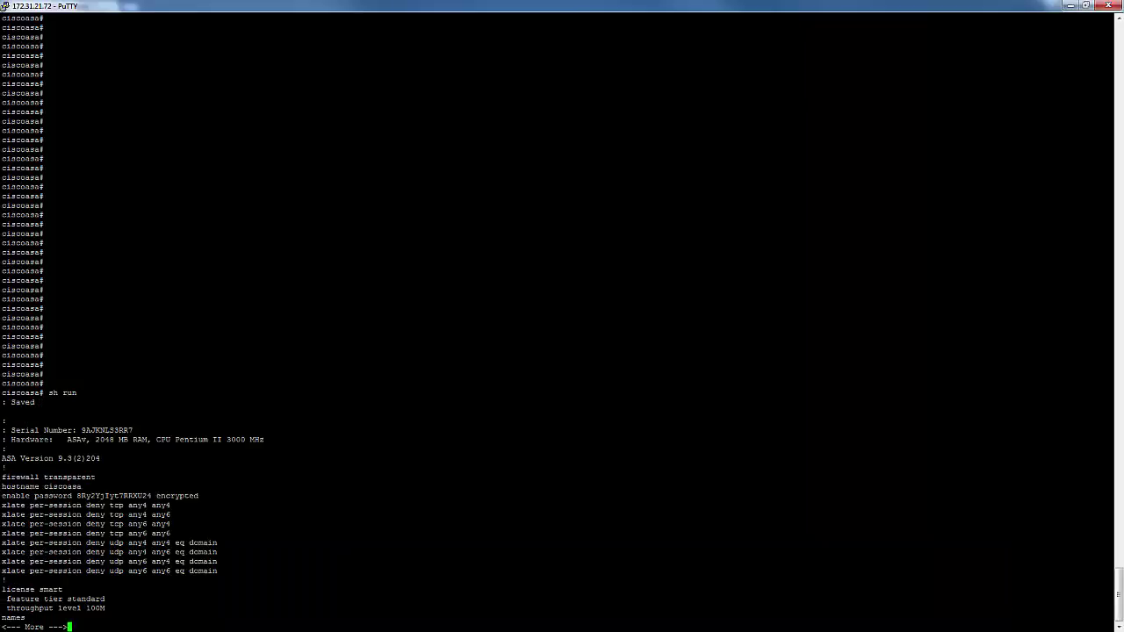
pyautogui.press('space')
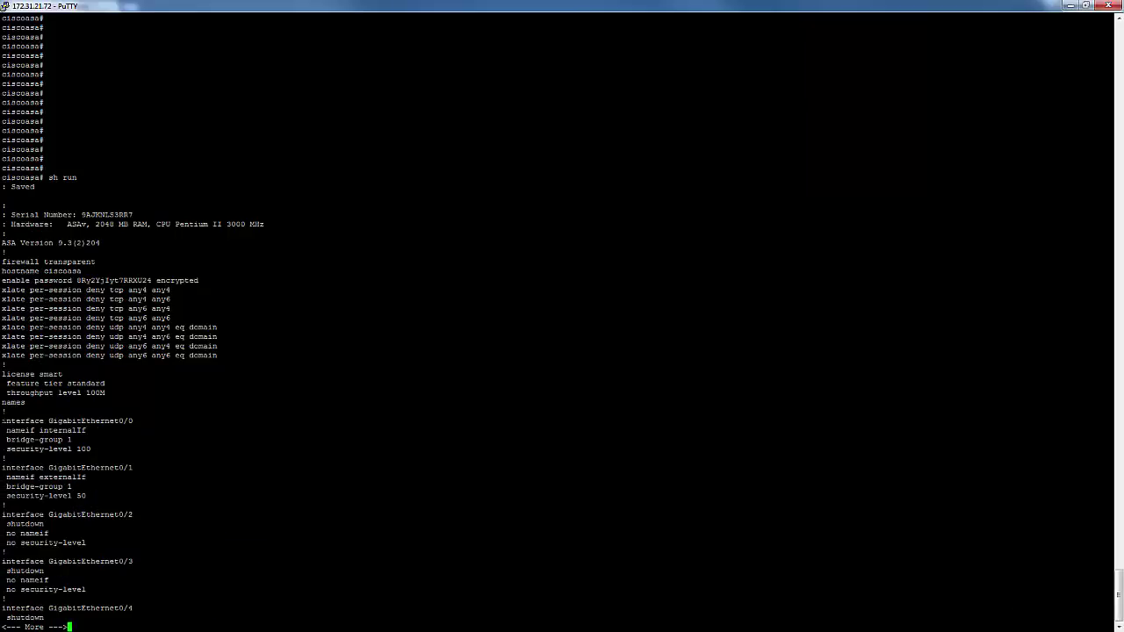
pyautogui.moveTo(3, 421); pyautogui.dragTo(99, 495)
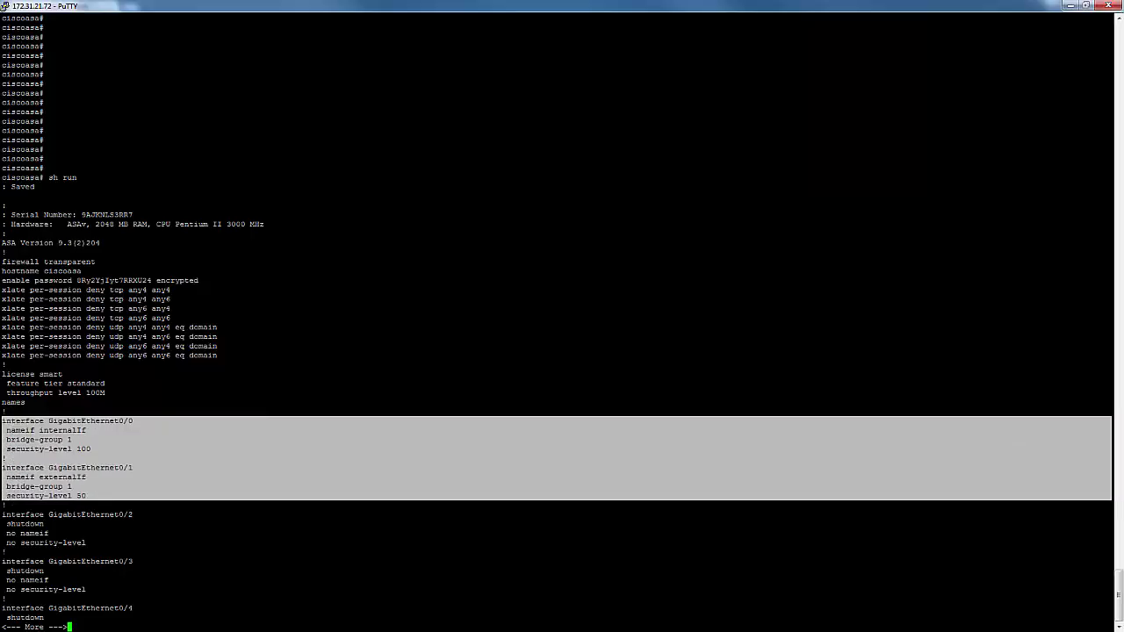
pyautogui.press('space')
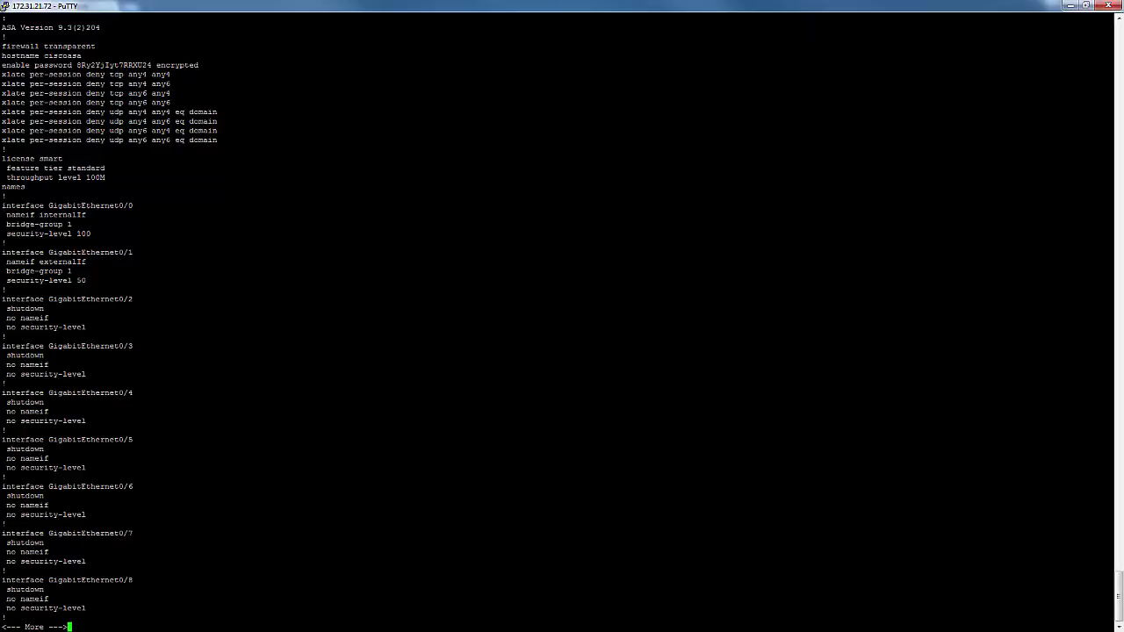
pyautogui.press('space')
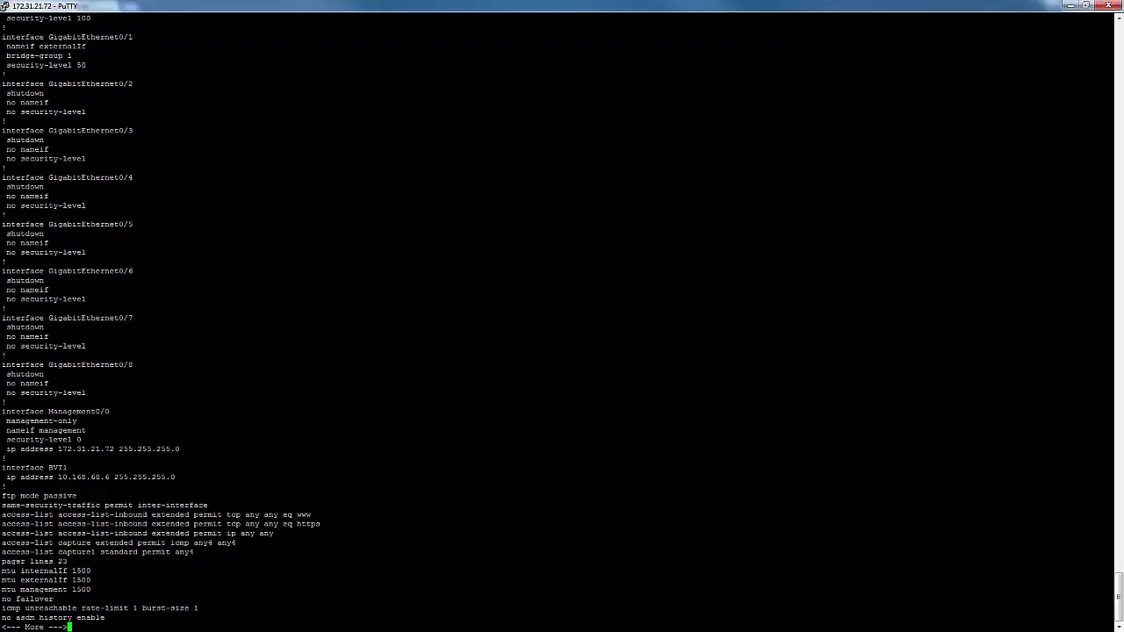
pyautogui.moveTo(1111, 533); pyautogui.dragTo(3, 515)
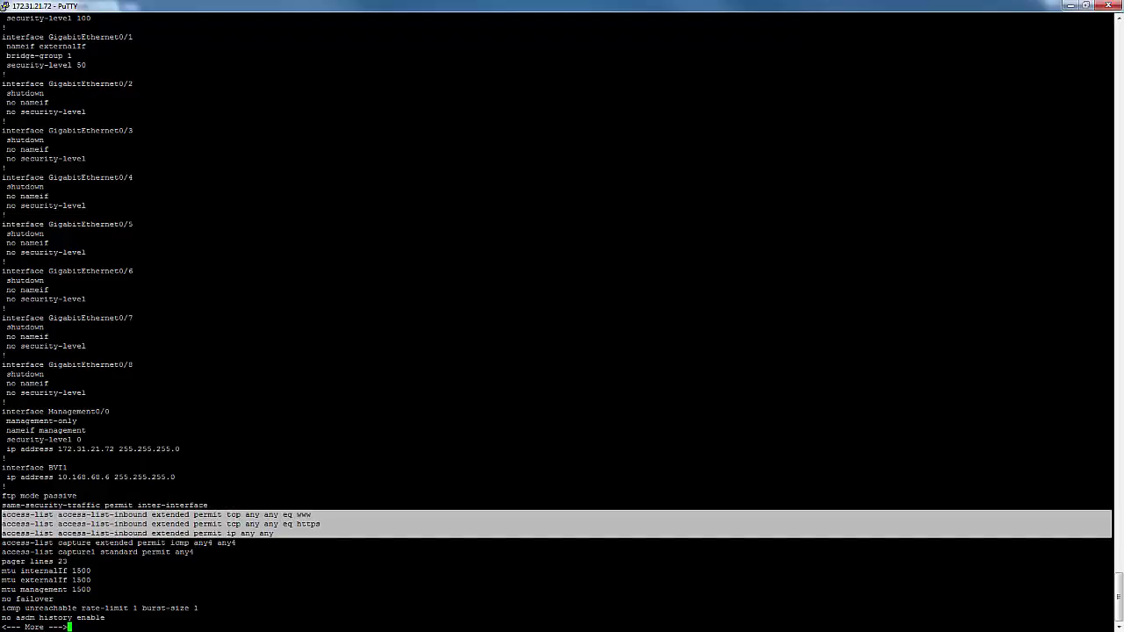
pyautogui.press('space')
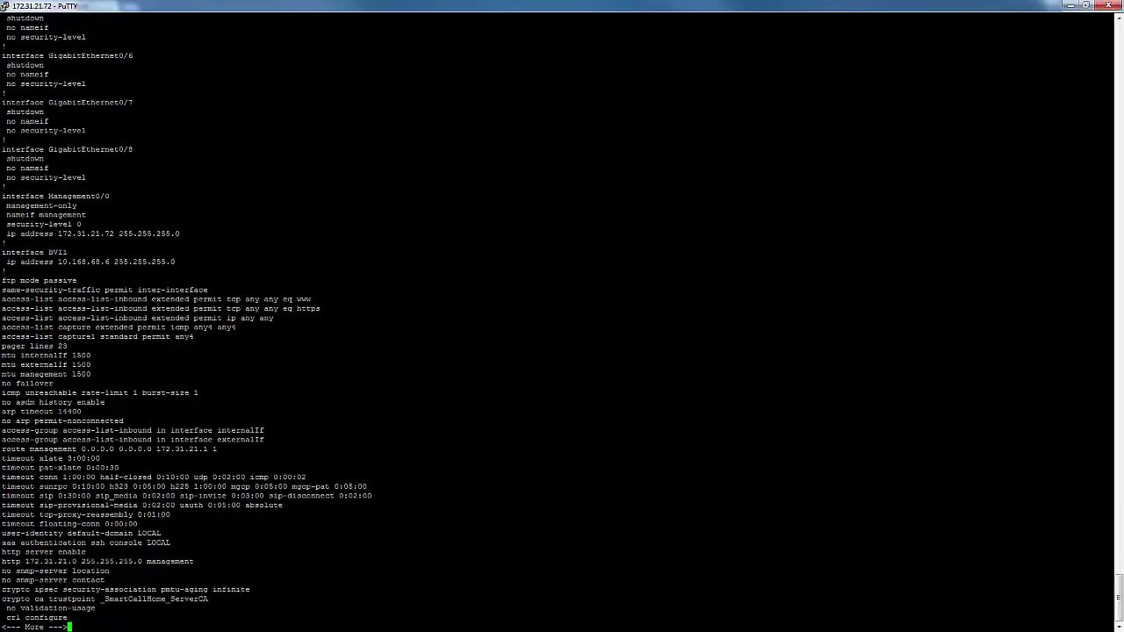
pyautogui.press('space')
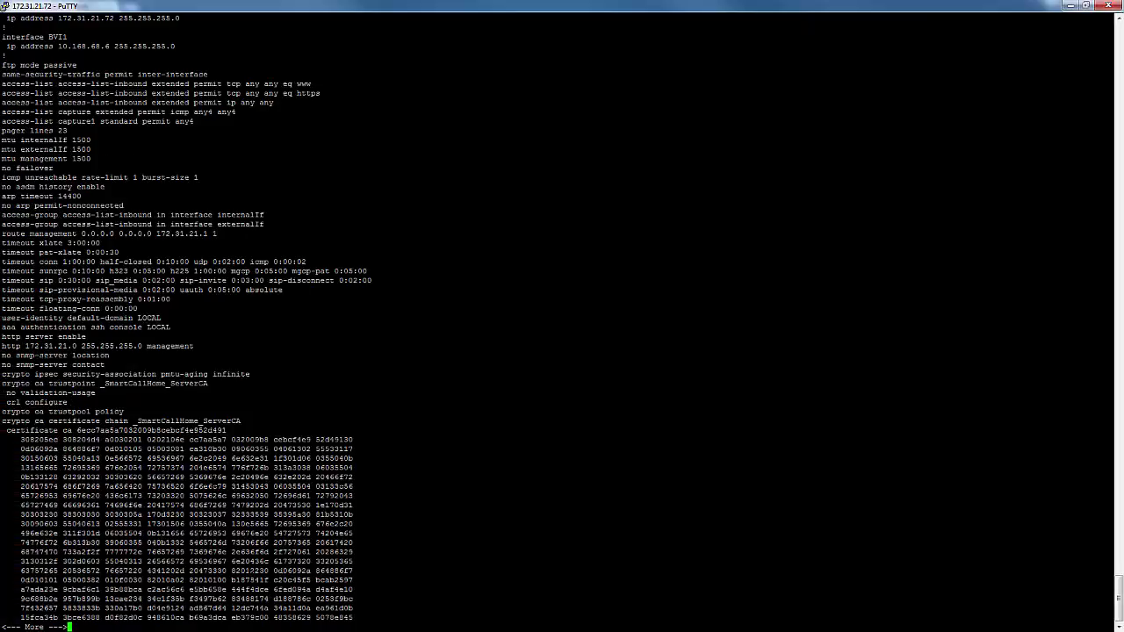
pyautogui.press('space')
pyautogui.press('space')
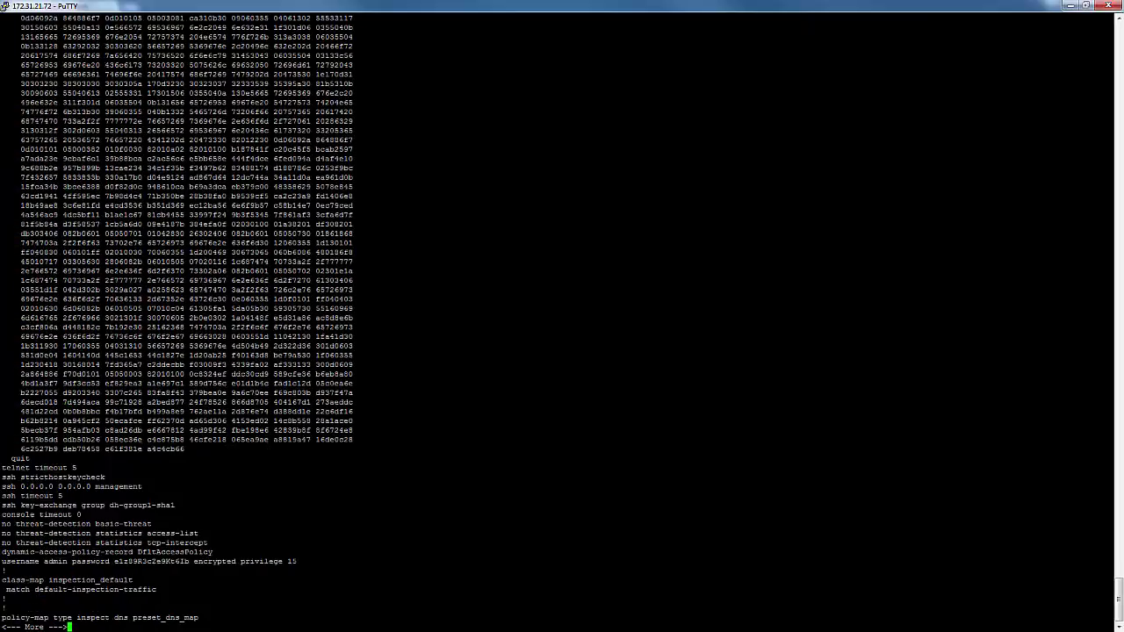
pyautogui.press('space')
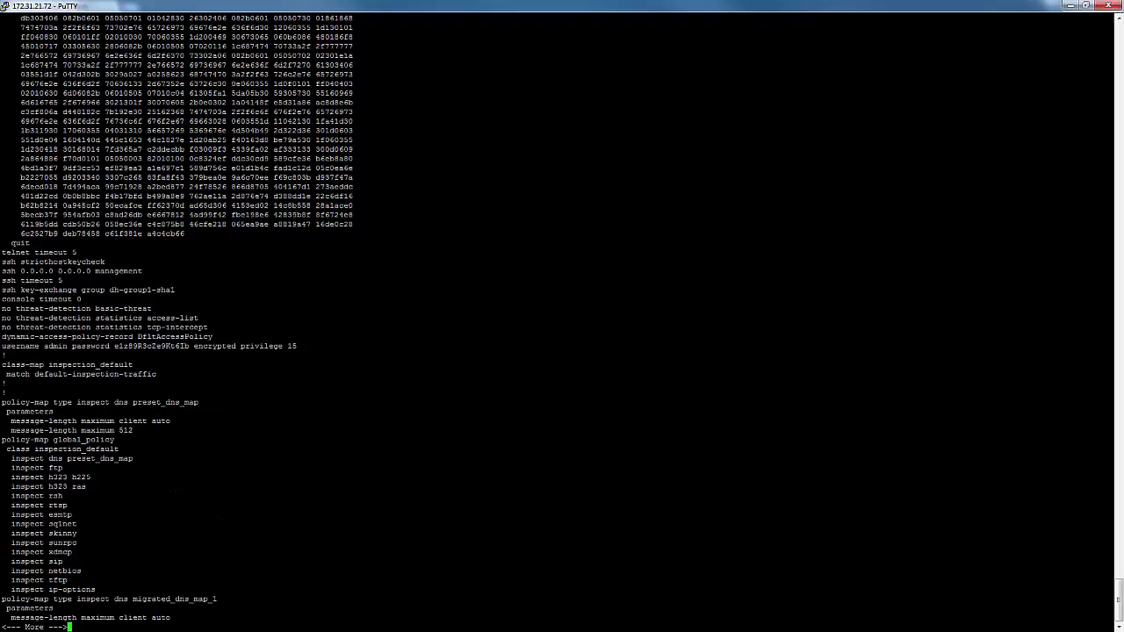
pyautogui.press('space')
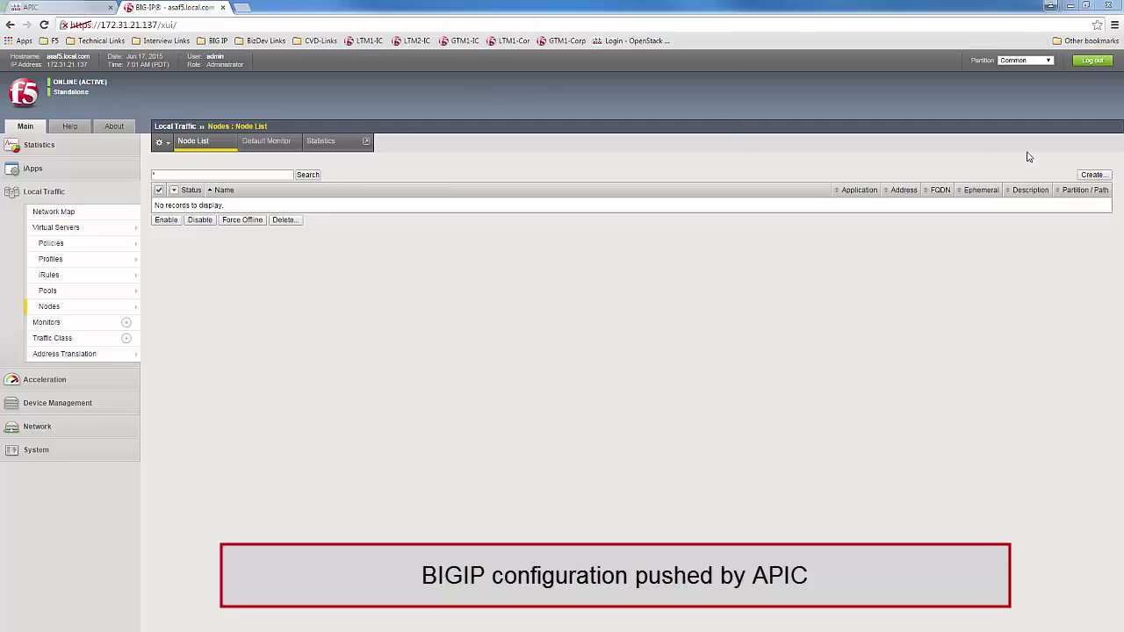
# - Switch to the apic_5915 partition and review its pools, virtual servers, network map and apic_5915_Monitor
pyautogui.click(1032, 61)
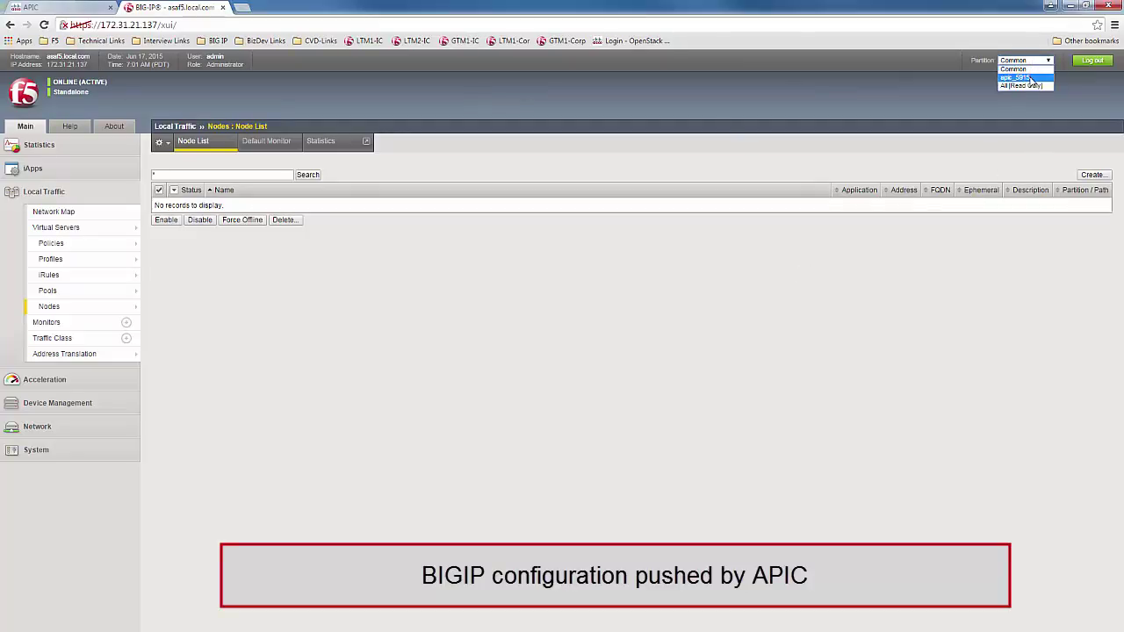
pyautogui.click(1029, 77)
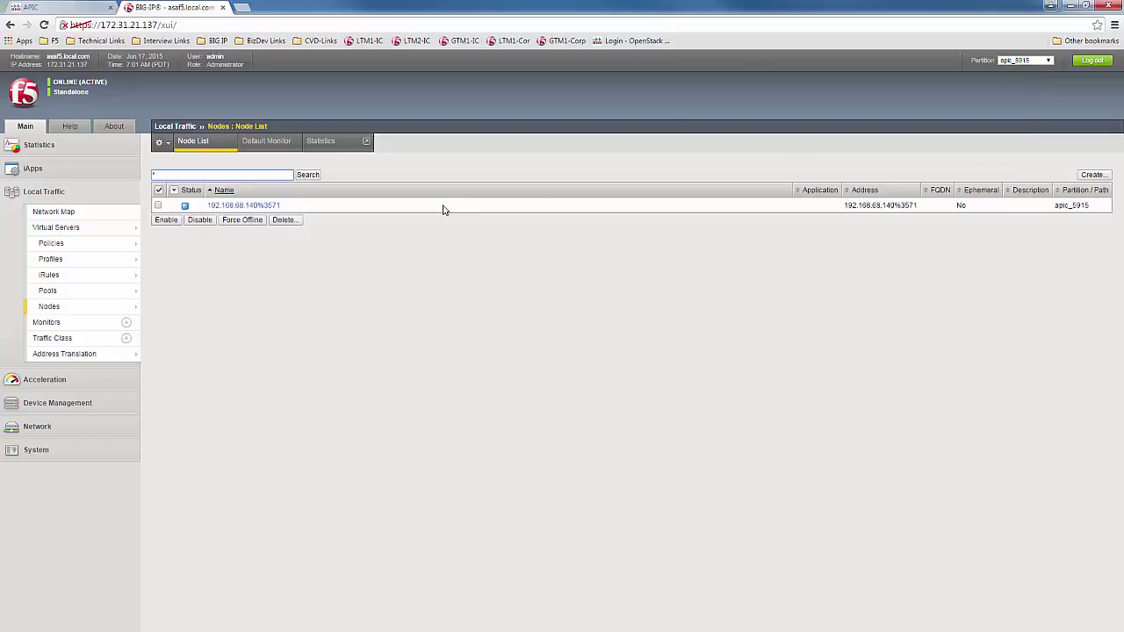
pyautogui.click(82, 291)
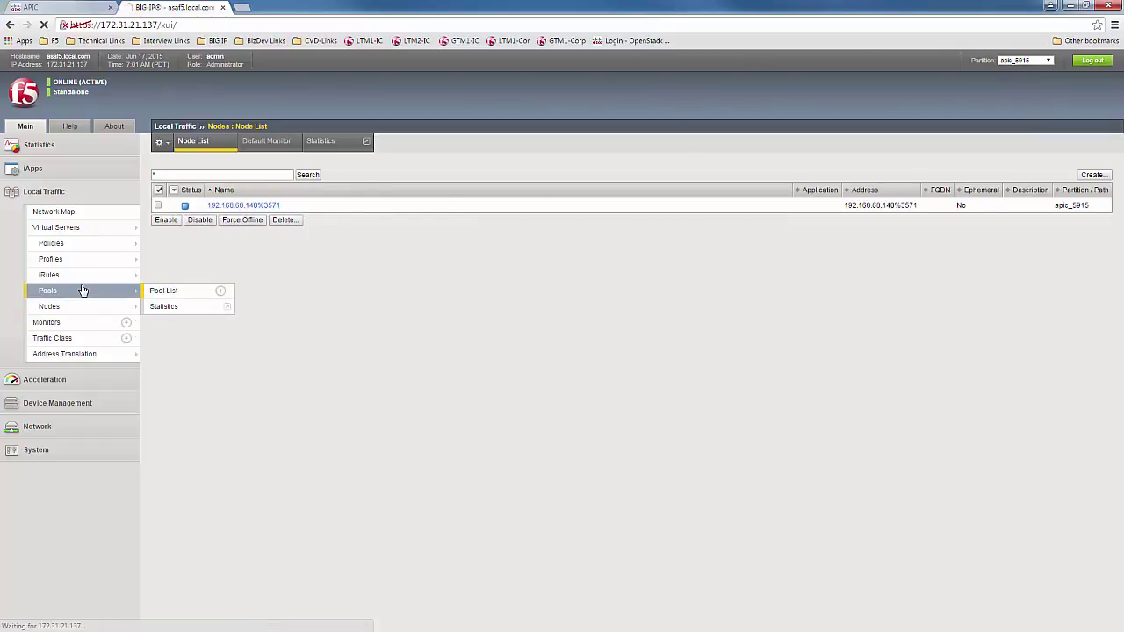
pyautogui.click(77, 229)
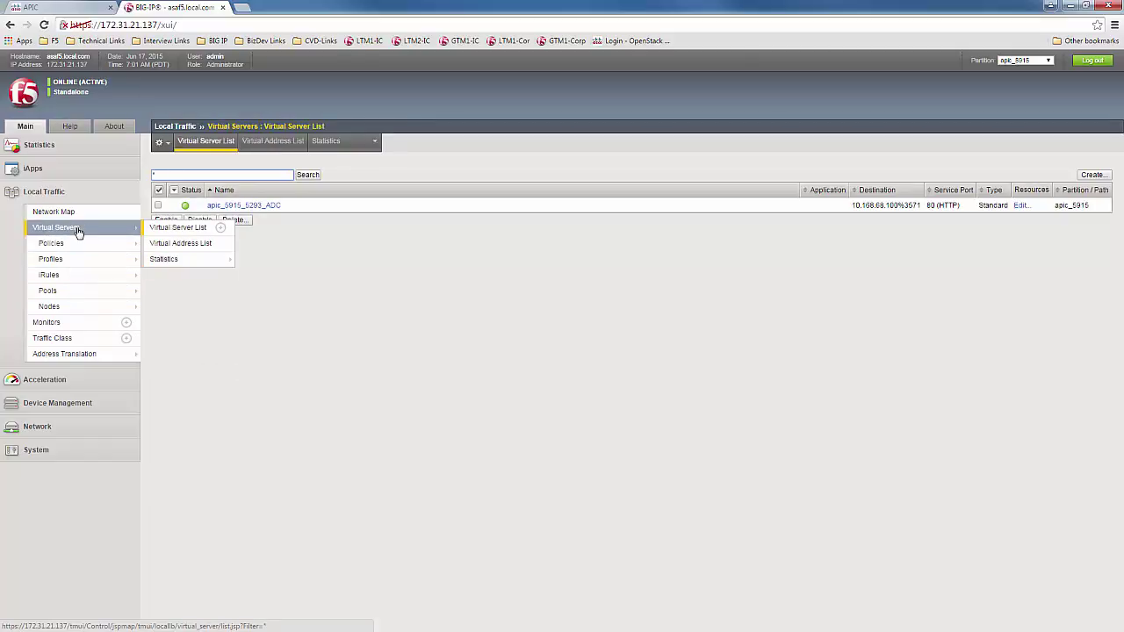
pyautogui.click(74, 216)
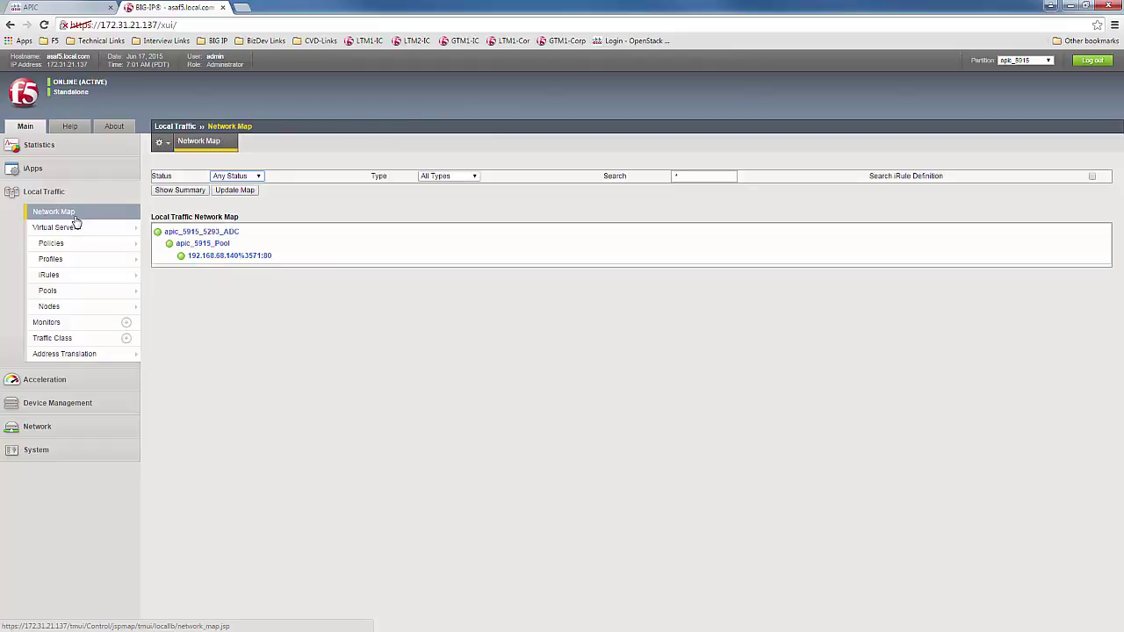
pyautogui.click(82, 323)
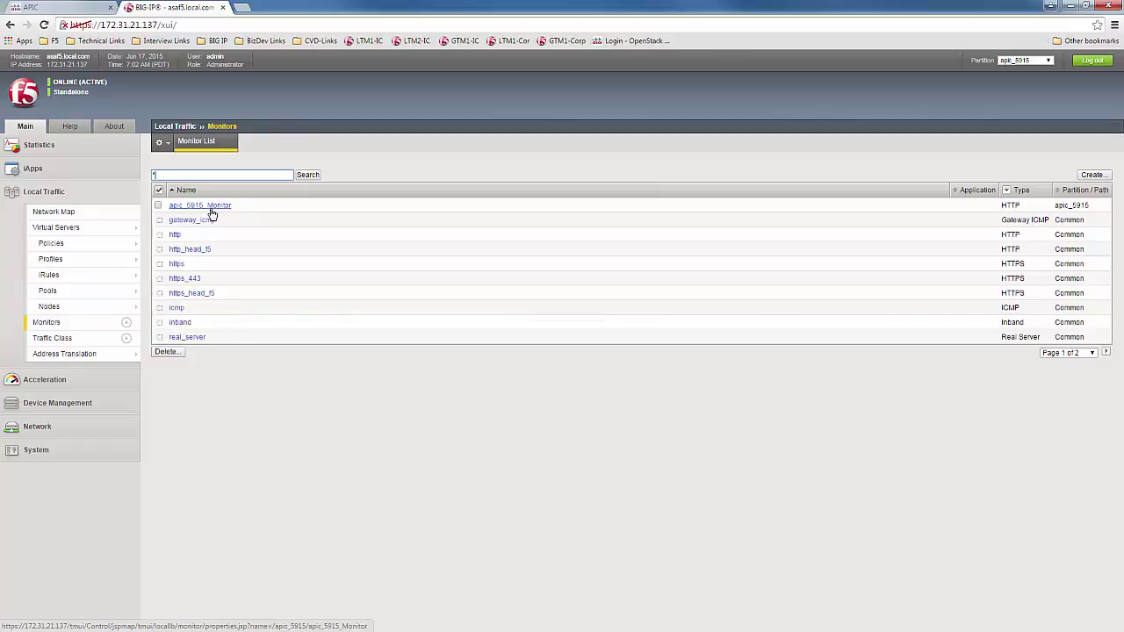
pyautogui.click(210, 209)
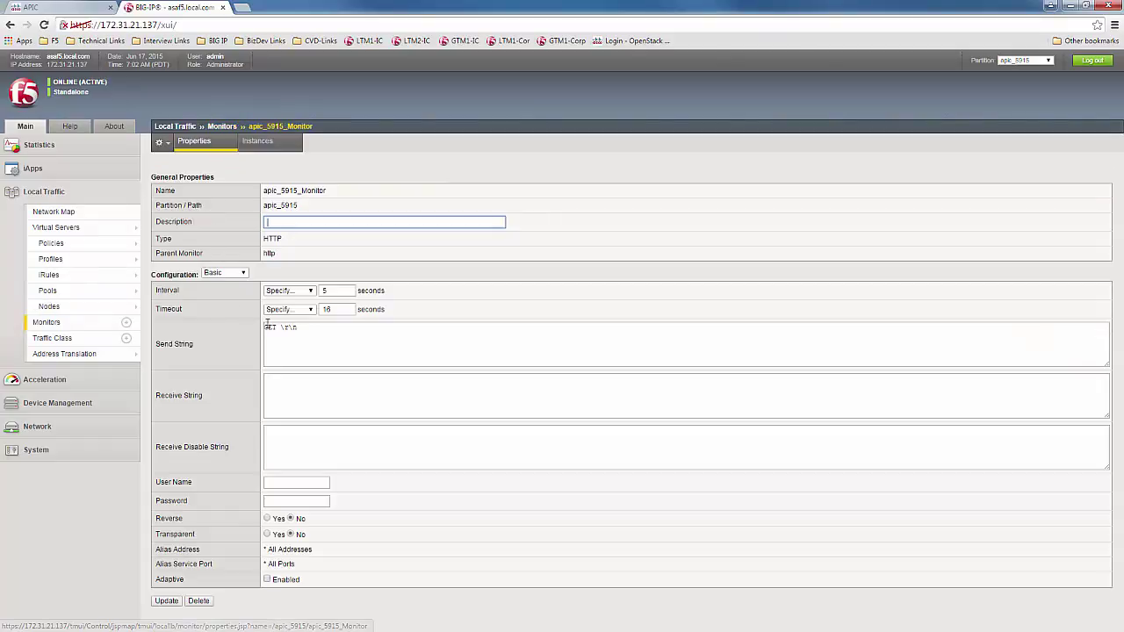
# - Review the self IPs and the VLAN list with VLANs 476 and 477
pyautogui.click(77, 427)
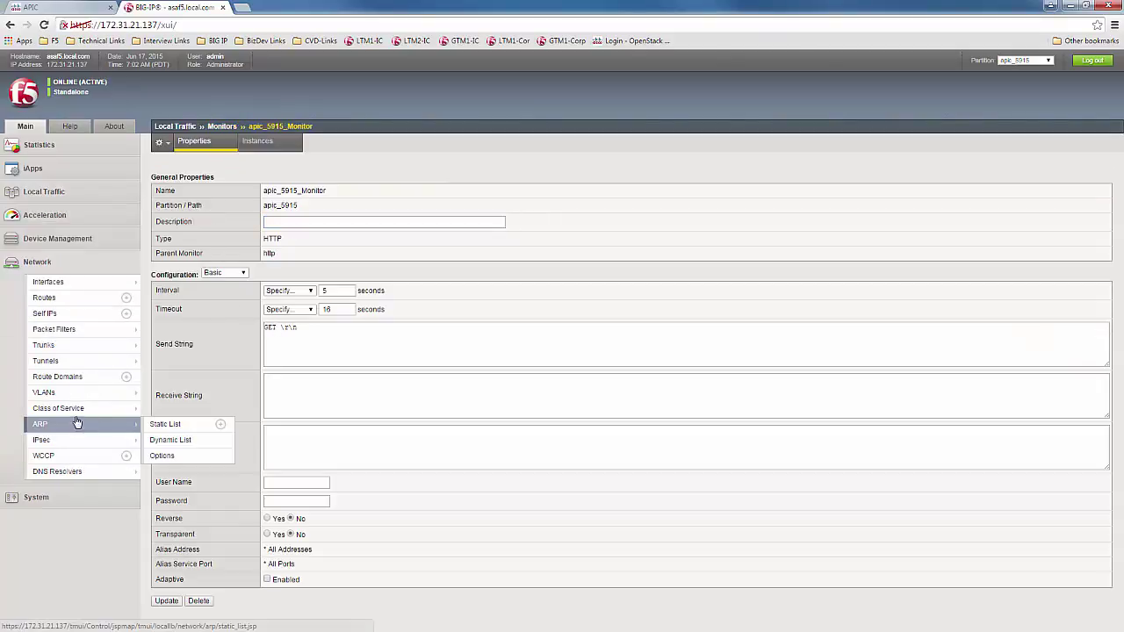
pyautogui.click(75, 318)
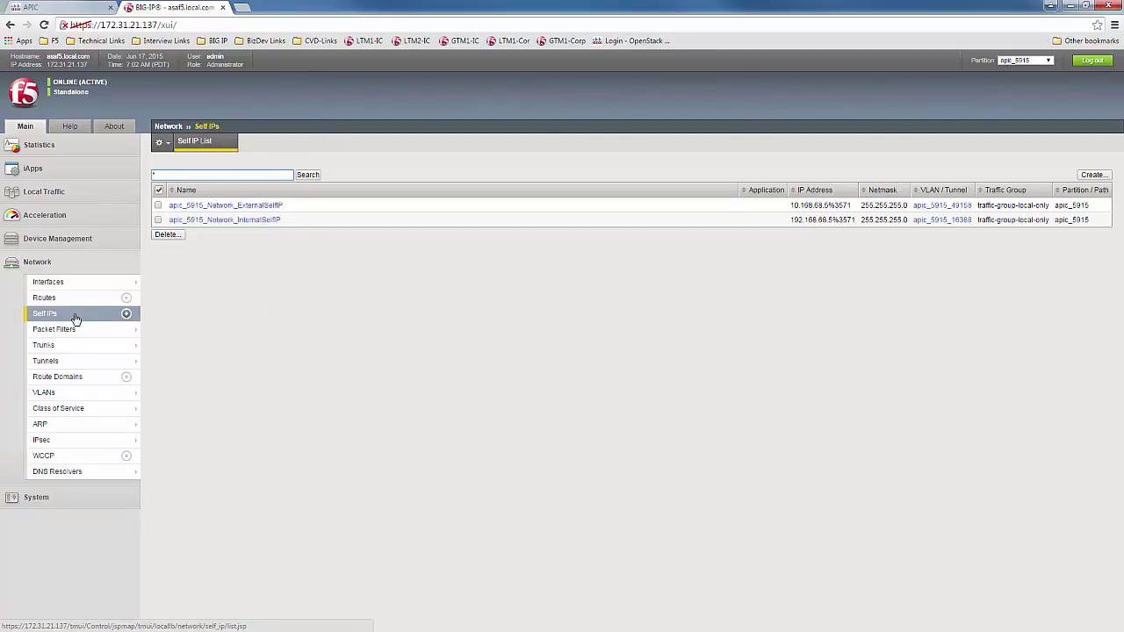
pyautogui.moveTo(76, 367)
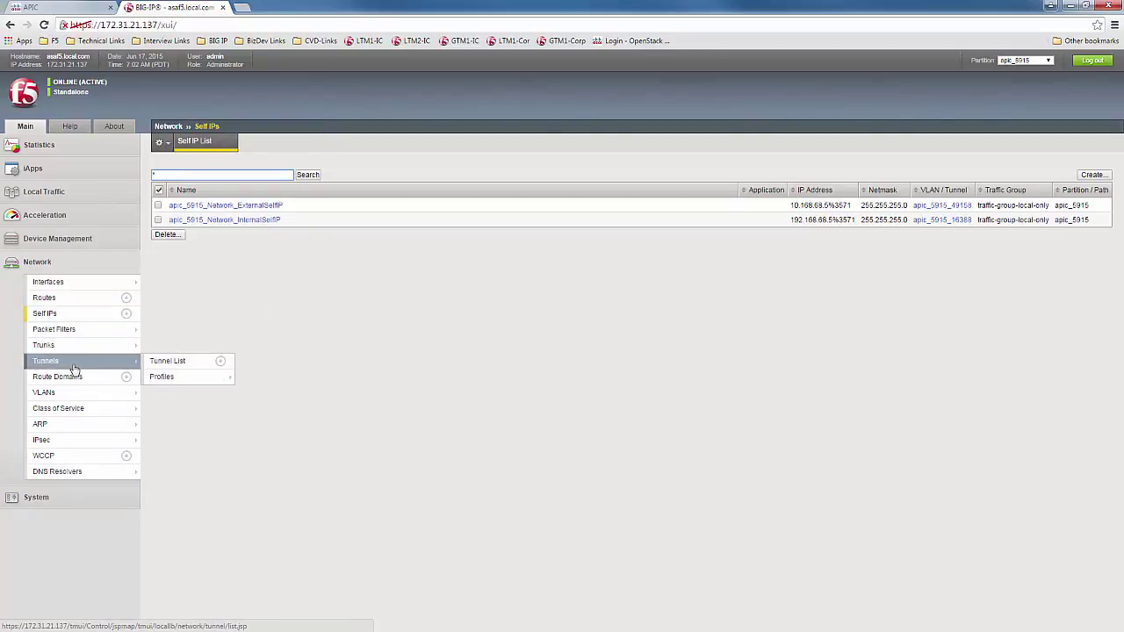
pyautogui.click(66, 395)
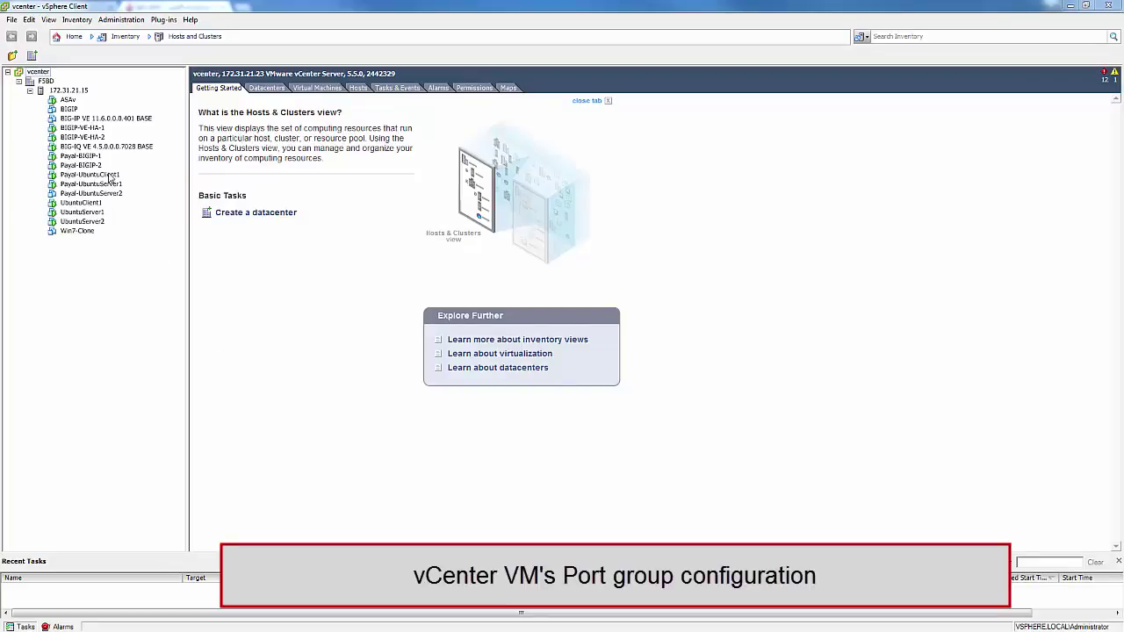
pyautogui.click(68, 100)
pyautogui.rightClick(68, 100)
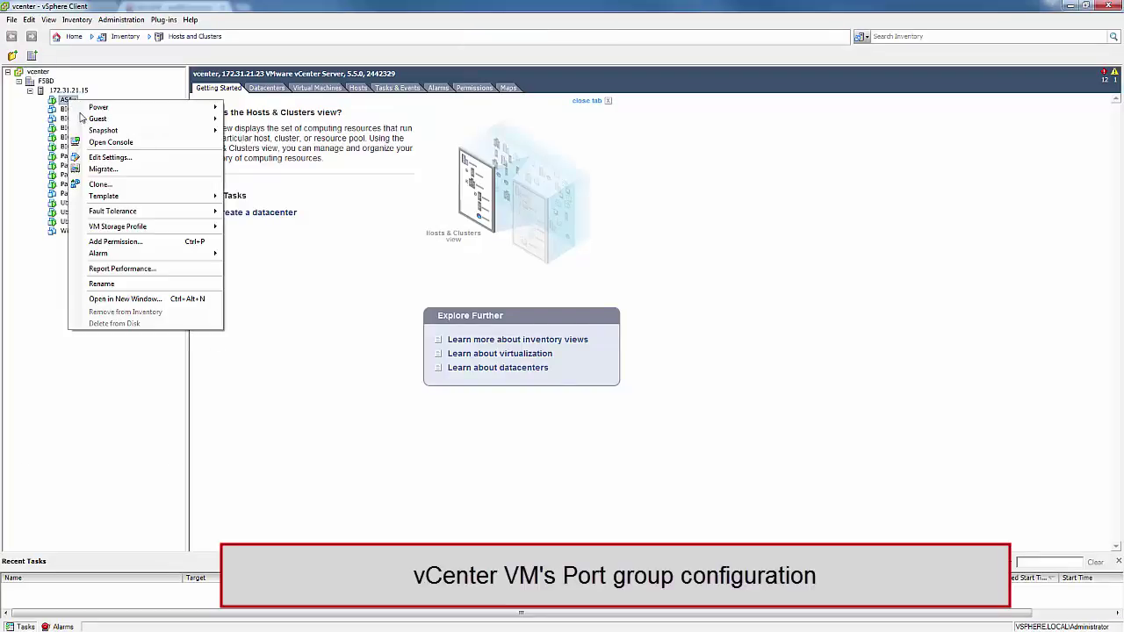
pyautogui.click(128, 161)
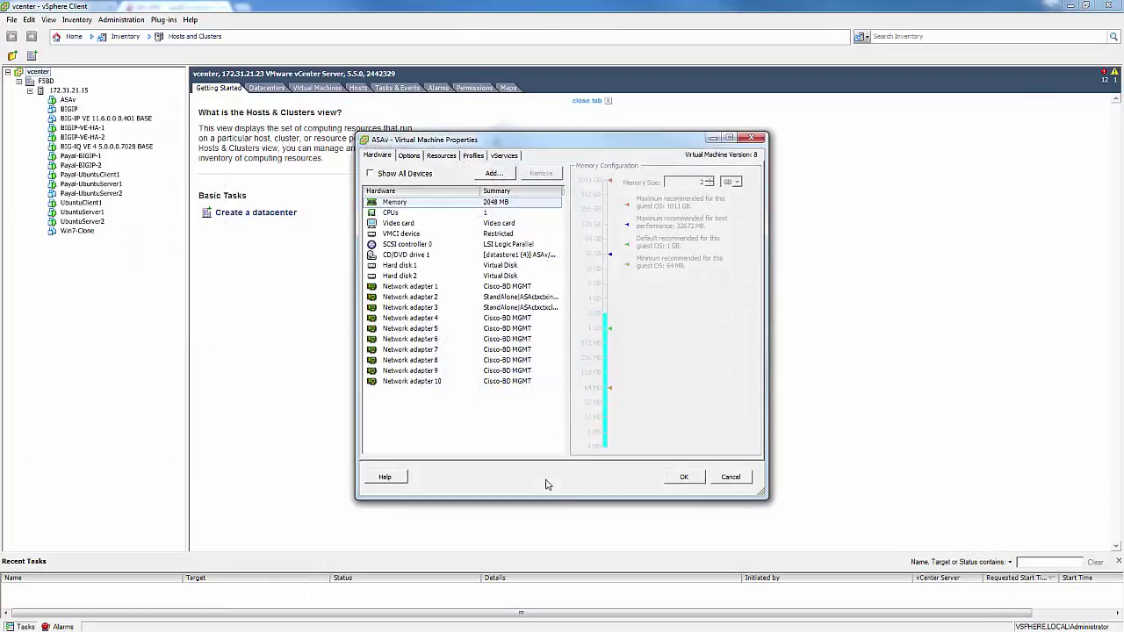
pyautogui.moveTo(762, 496); pyautogui.dragTo(944, 497)
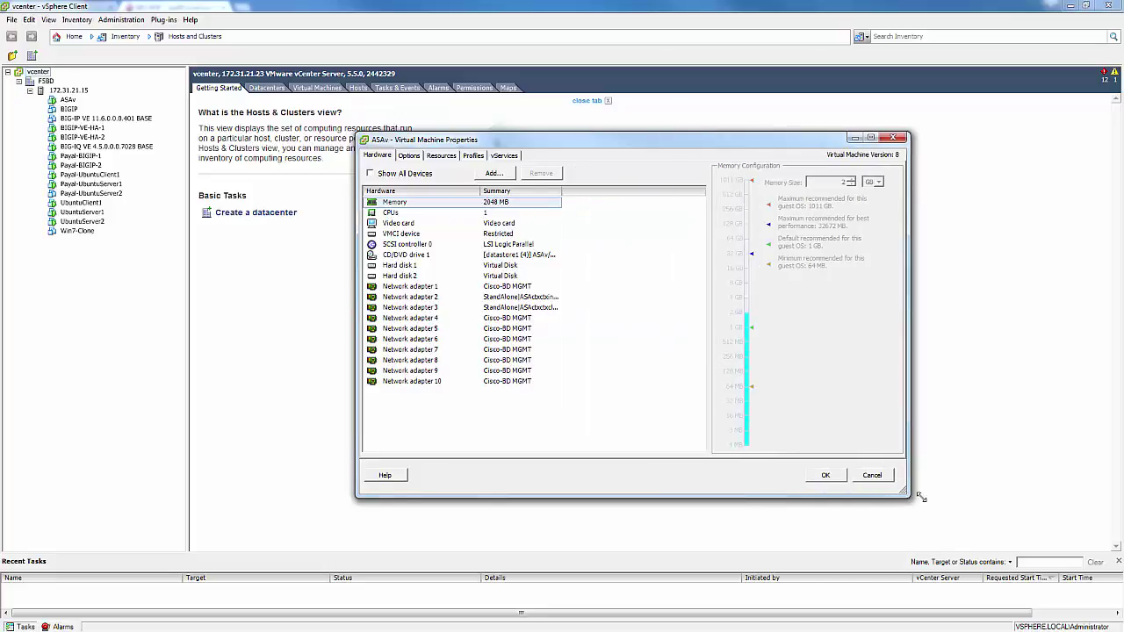
pyautogui.moveTo(561, 189); pyautogui.dragTo(692, 190)
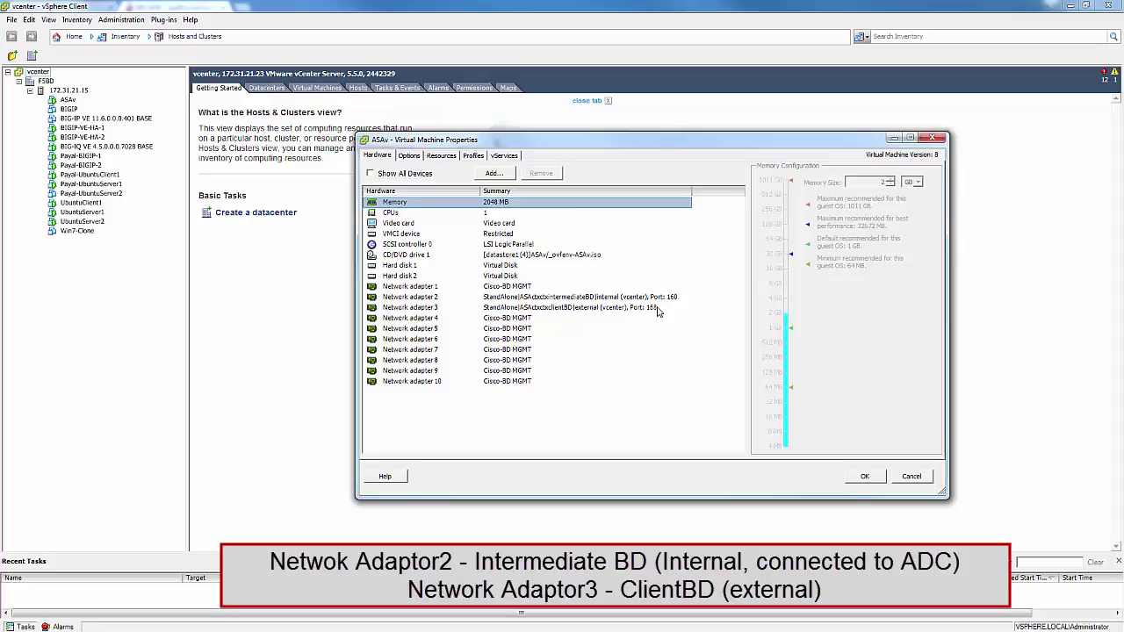
pyautogui.click(910, 477)
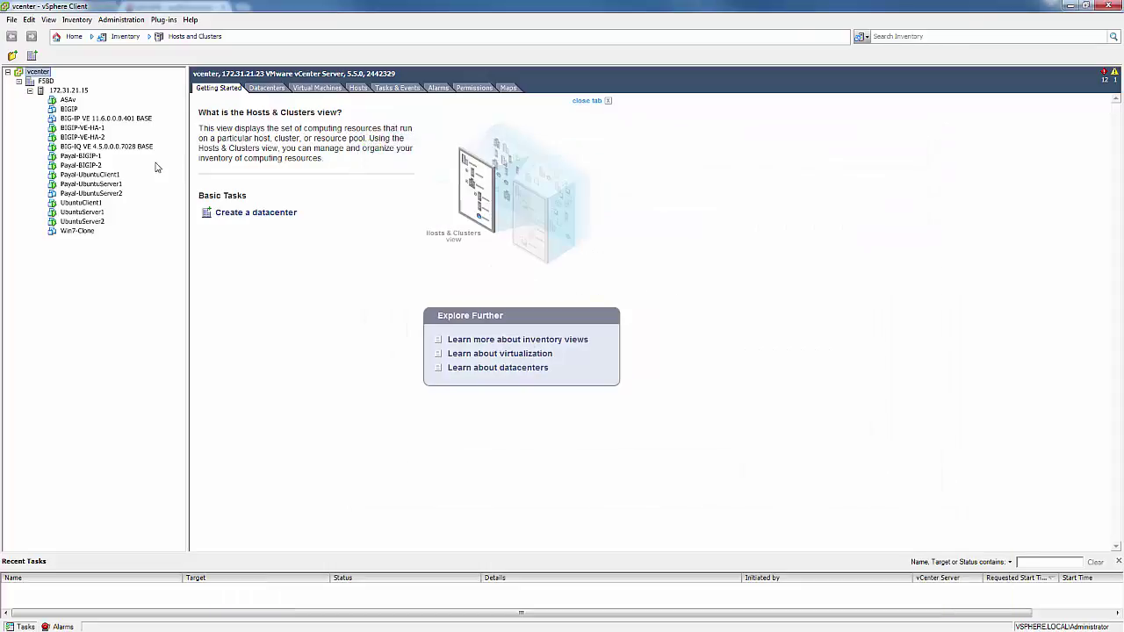
pyautogui.rightClick(92, 158)
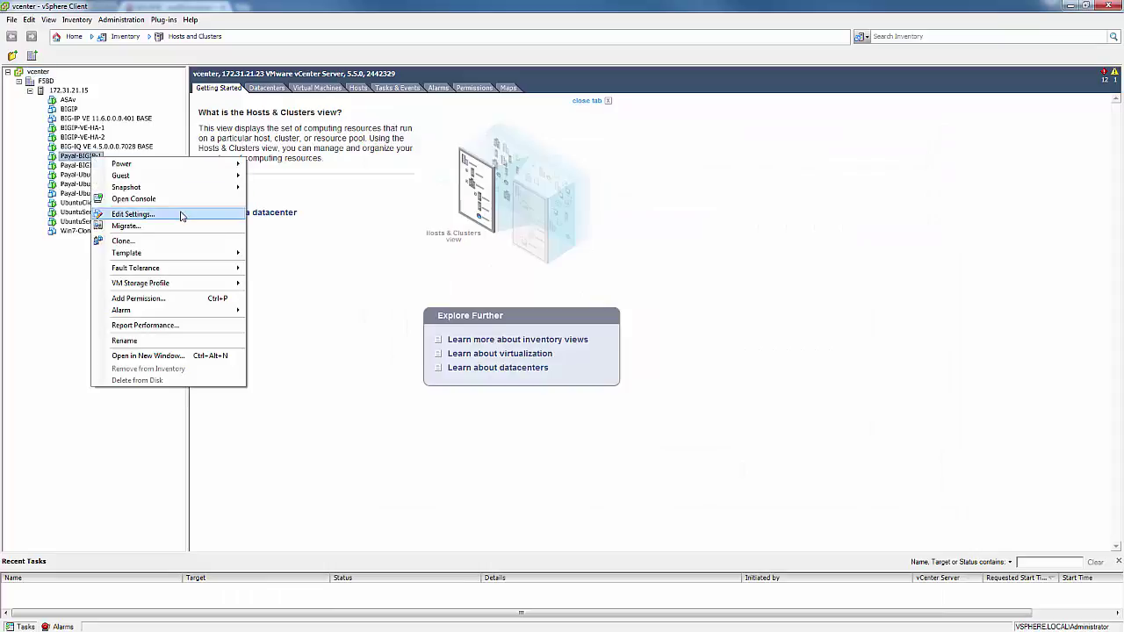
pyautogui.click(181, 216)
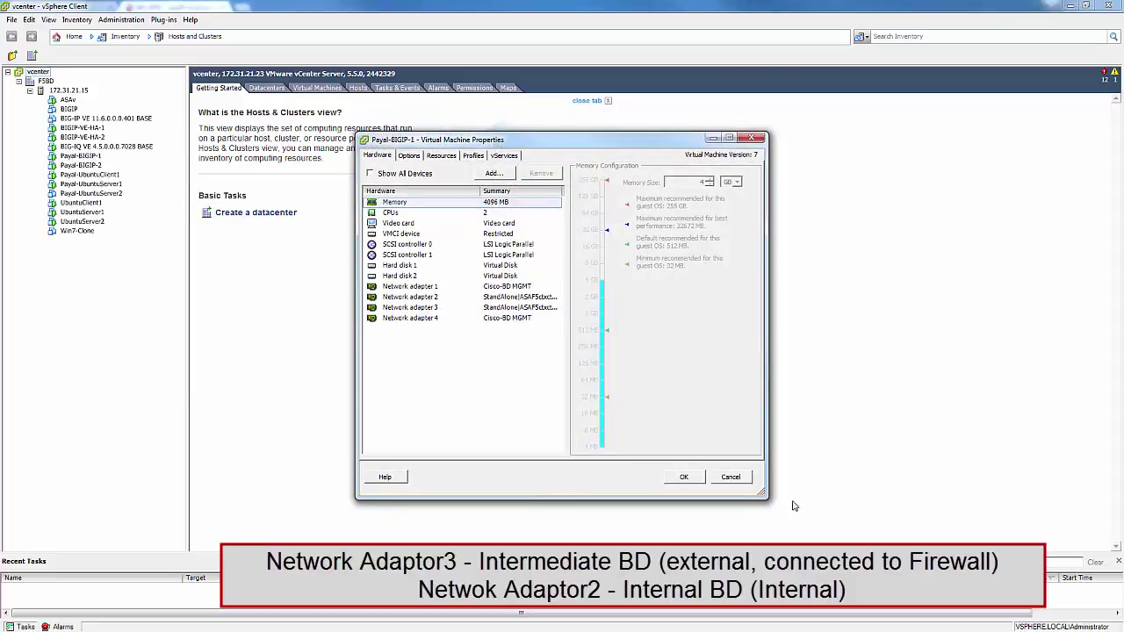
pyautogui.moveTo(763, 494); pyautogui.dragTo(1029, 537)
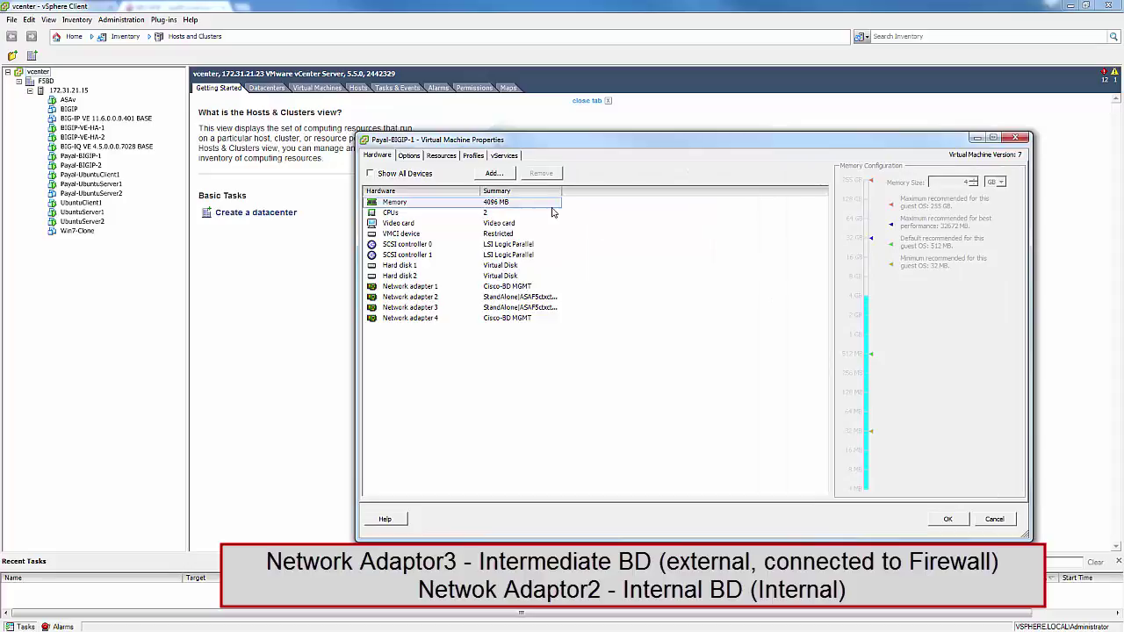
pyautogui.moveTo(565, 192); pyautogui.dragTo(710, 189)
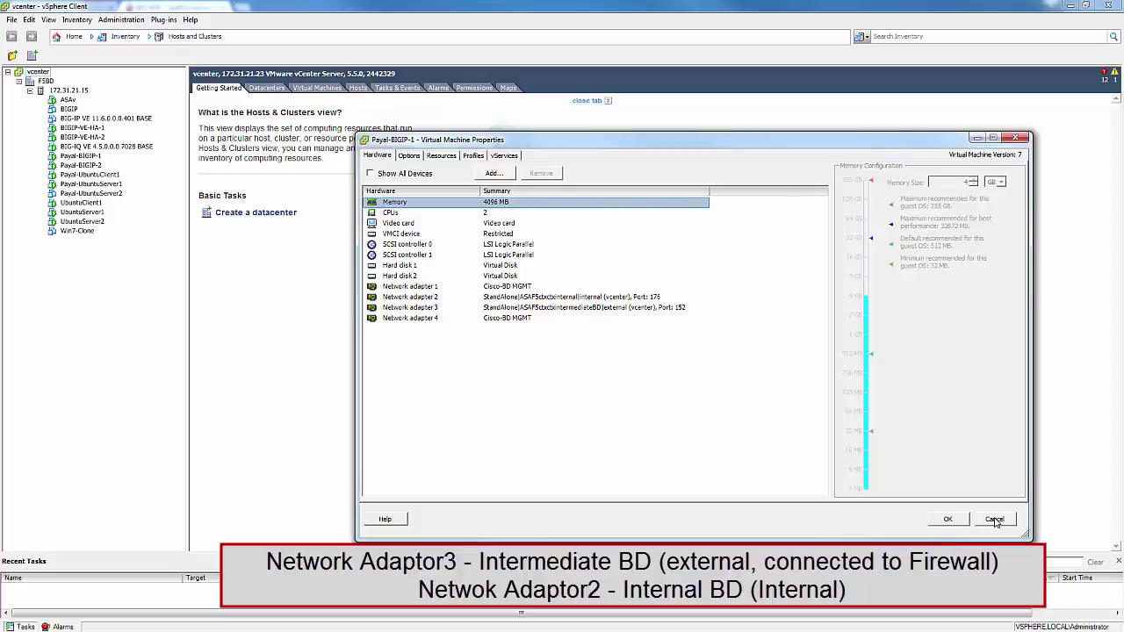
pyautogui.click(993, 519)
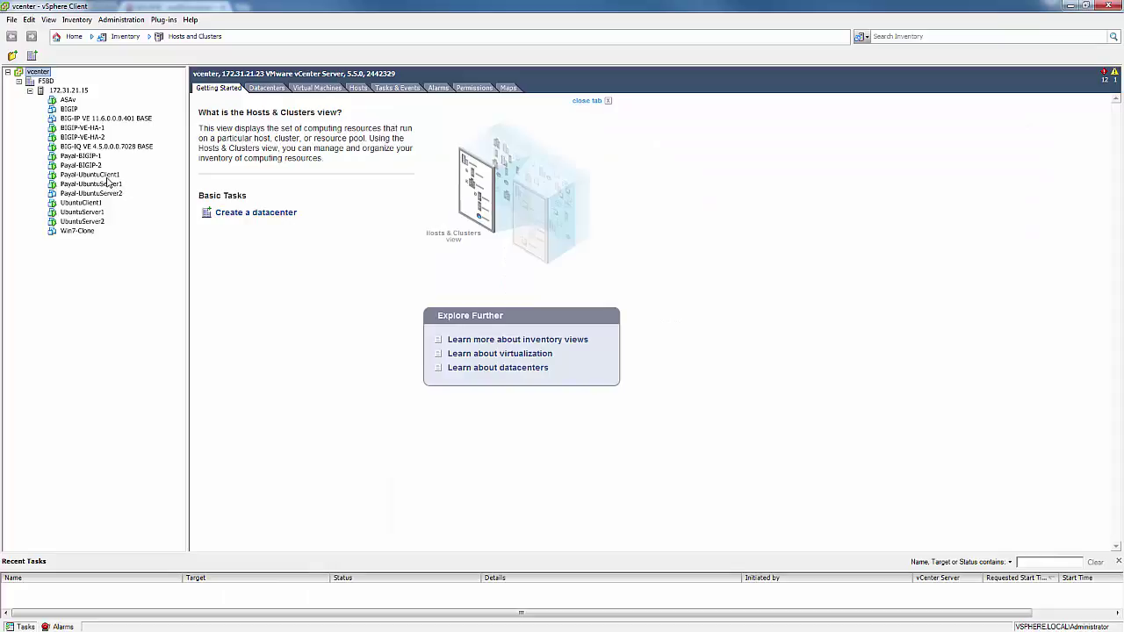
# - Check the UbuntuClient1 VM's Network adapter 2 port group in its settings
pyautogui.rightClick(104, 174)
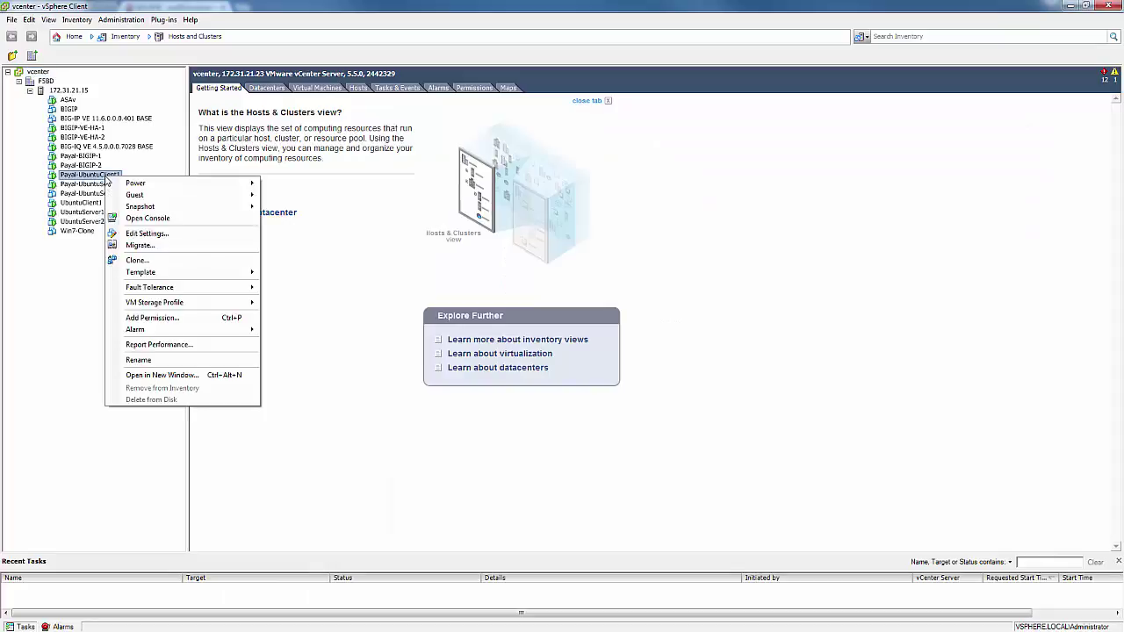
pyautogui.click(204, 237)
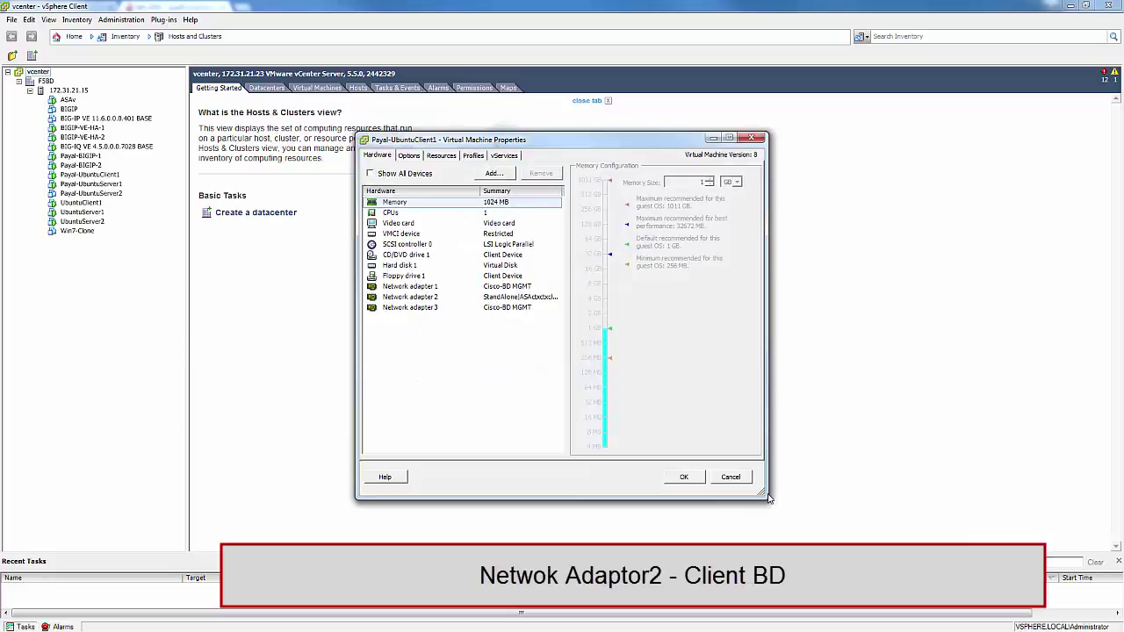
pyautogui.moveTo(763, 494); pyautogui.dragTo(1006, 507)
pyautogui.moveTo(566, 191); pyautogui.dragTo(702, 188)
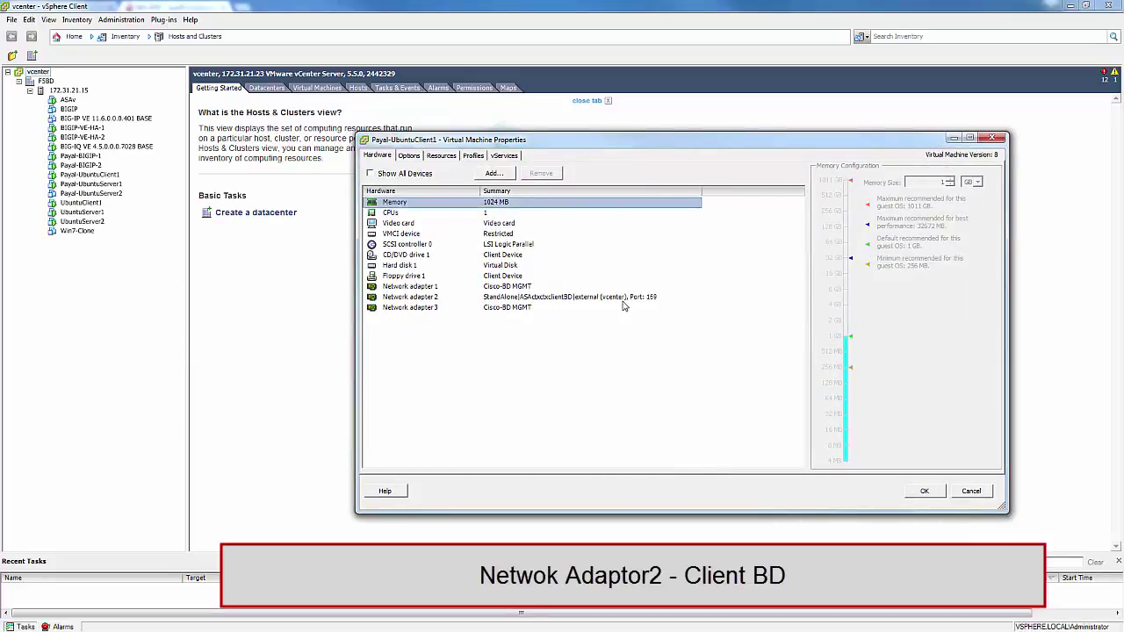
pyautogui.click(968, 492)
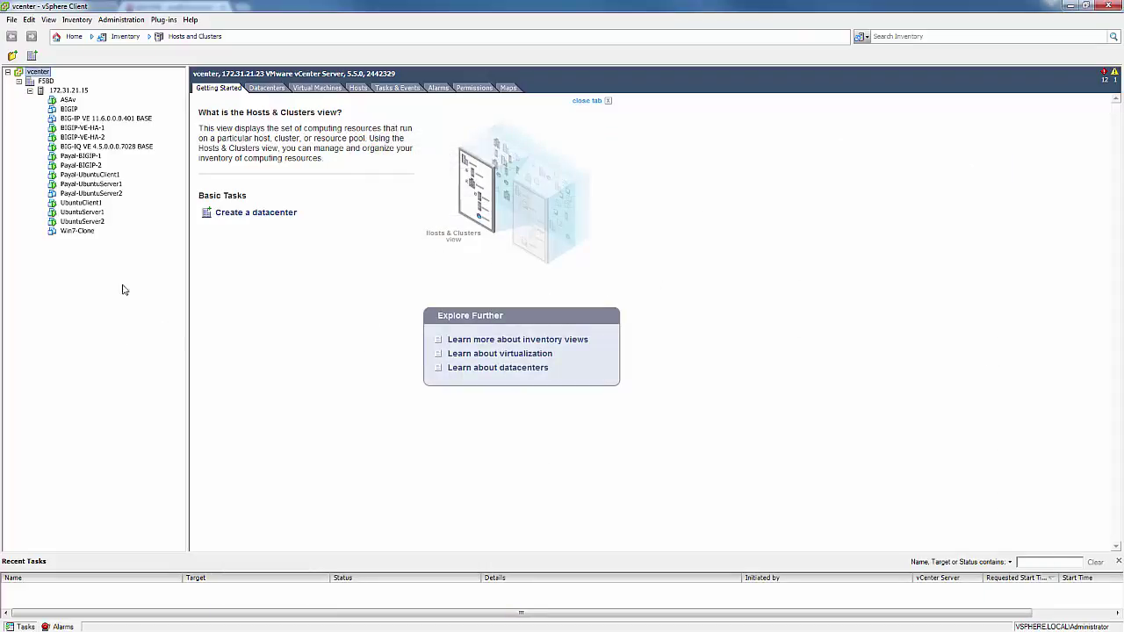
# - Check the UbuntuServer1 VM's Network adapter 2 port group
pyautogui.rightClick(117, 186)
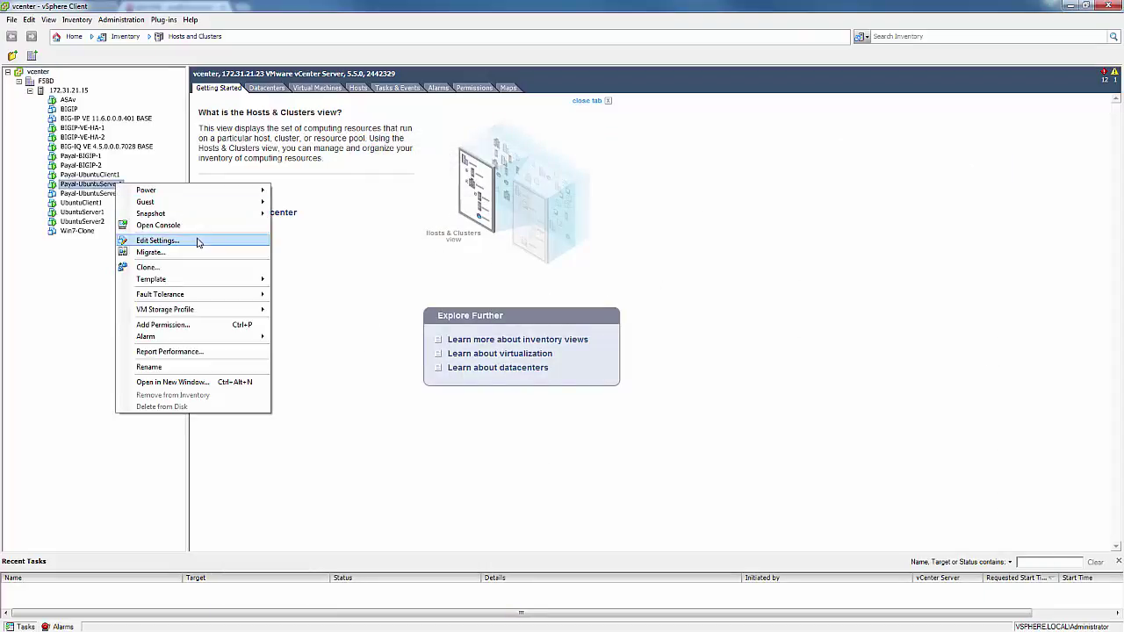
pyautogui.click(201, 241)
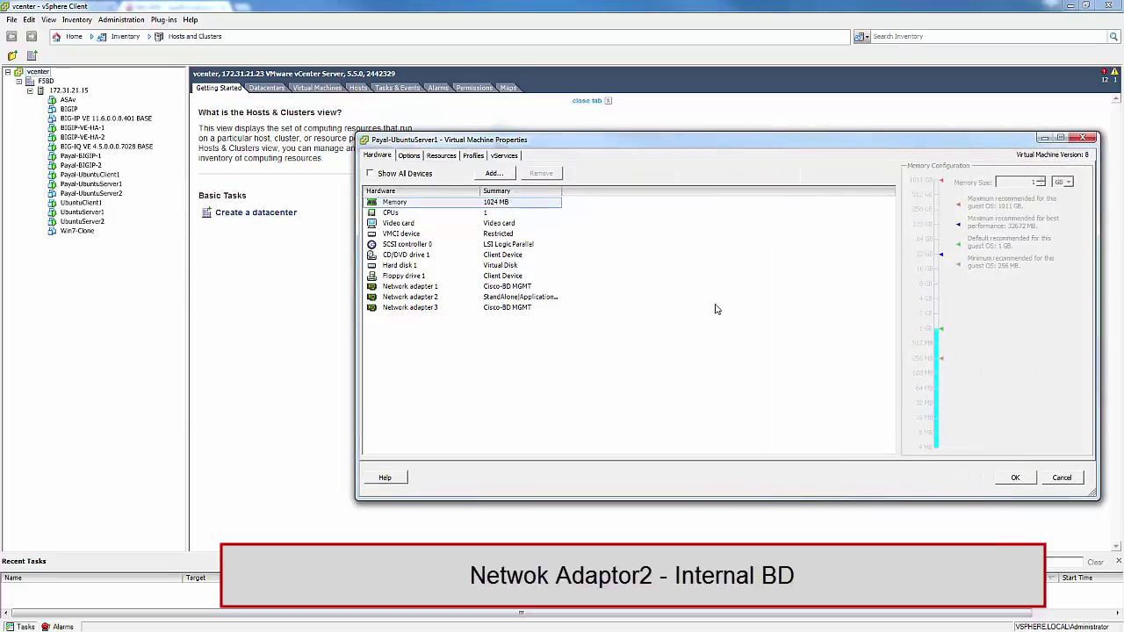
pyautogui.moveTo(561, 194); pyautogui.dragTo(816, 189)
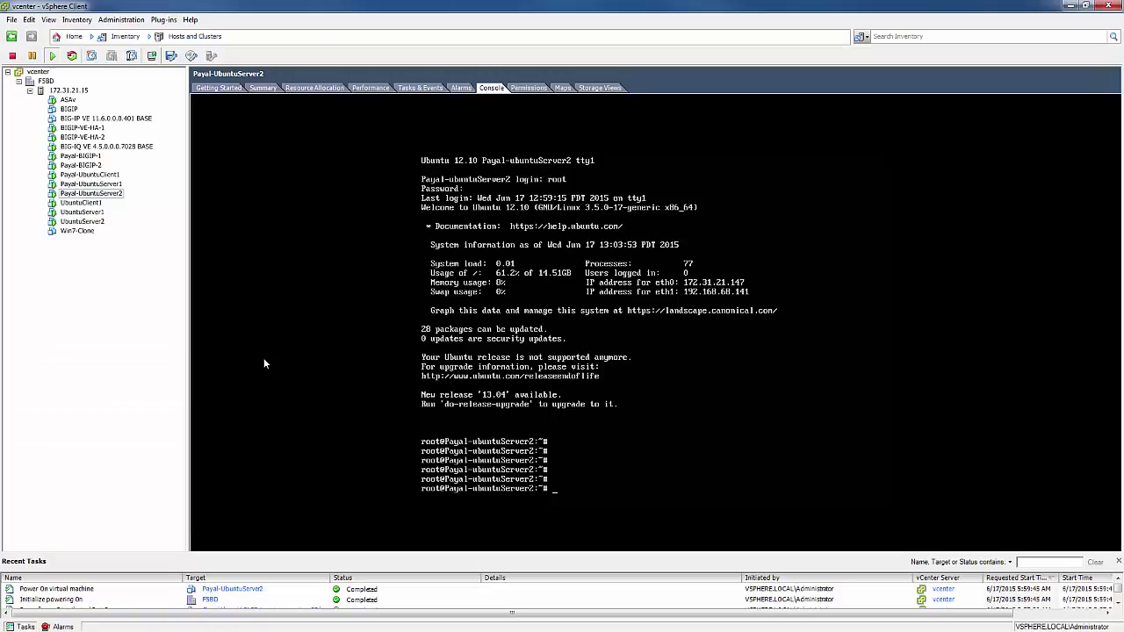
# - Connect UbuntuServer2's Network adapter 2 to the StandAlone|ApplicationProfile|internal port group
pyautogui.rightClick(117, 196)
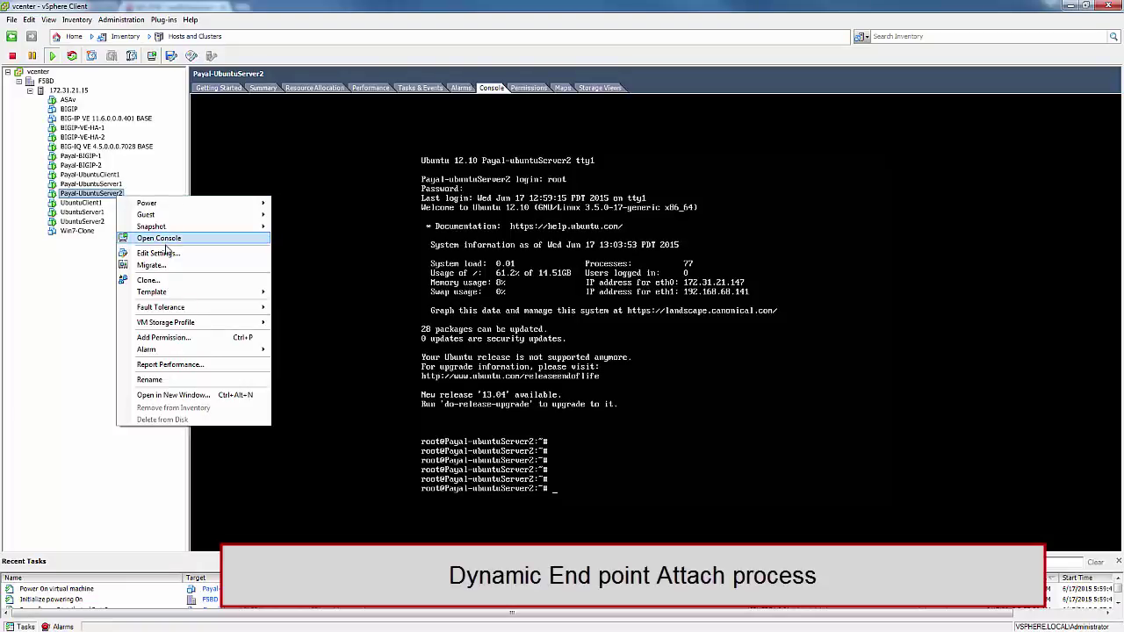
pyautogui.click(166, 253)
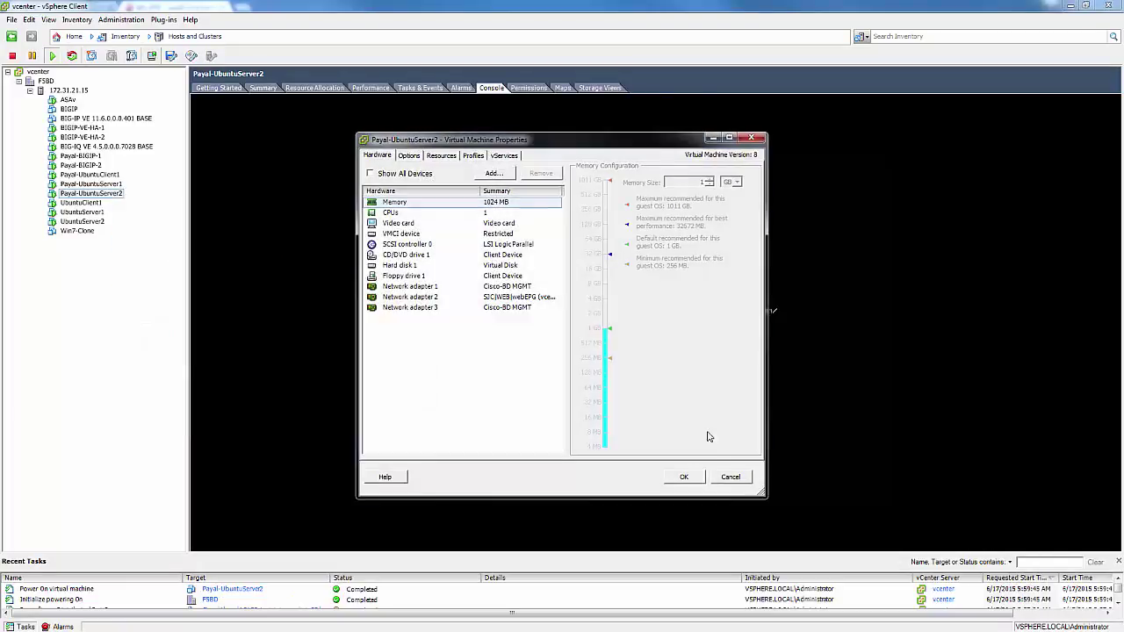
pyautogui.moveTo(762, 497); pyautogui.dragTo(1032, 474)
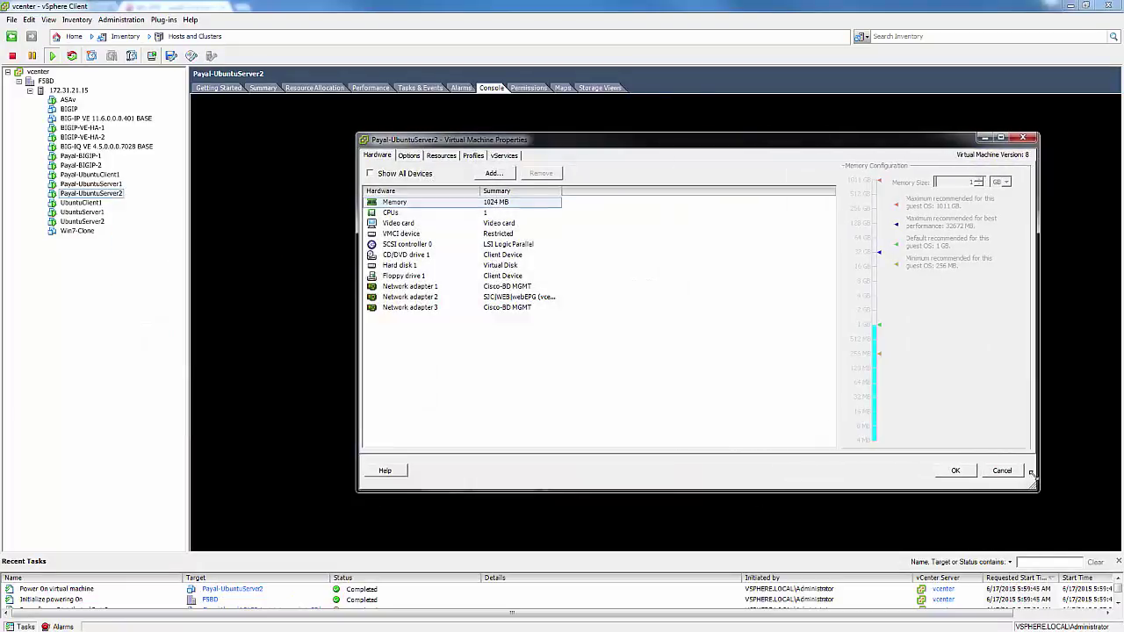
pyautogui.click(556, 299)
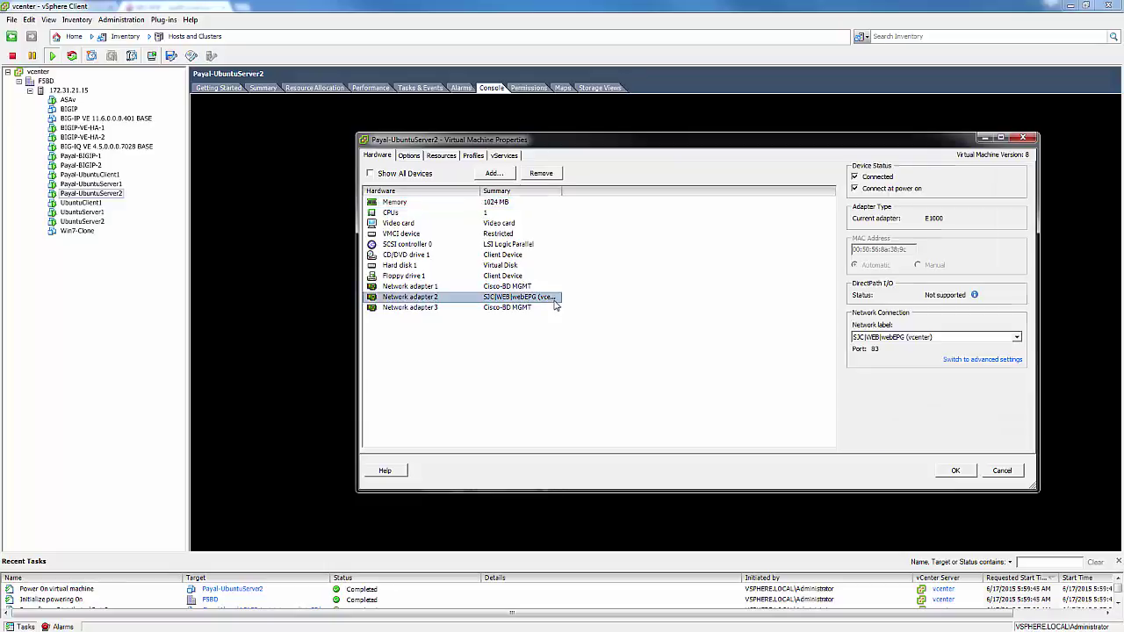
pyautogui.click(1016, 337)
pyautogui.click(1017, 337)
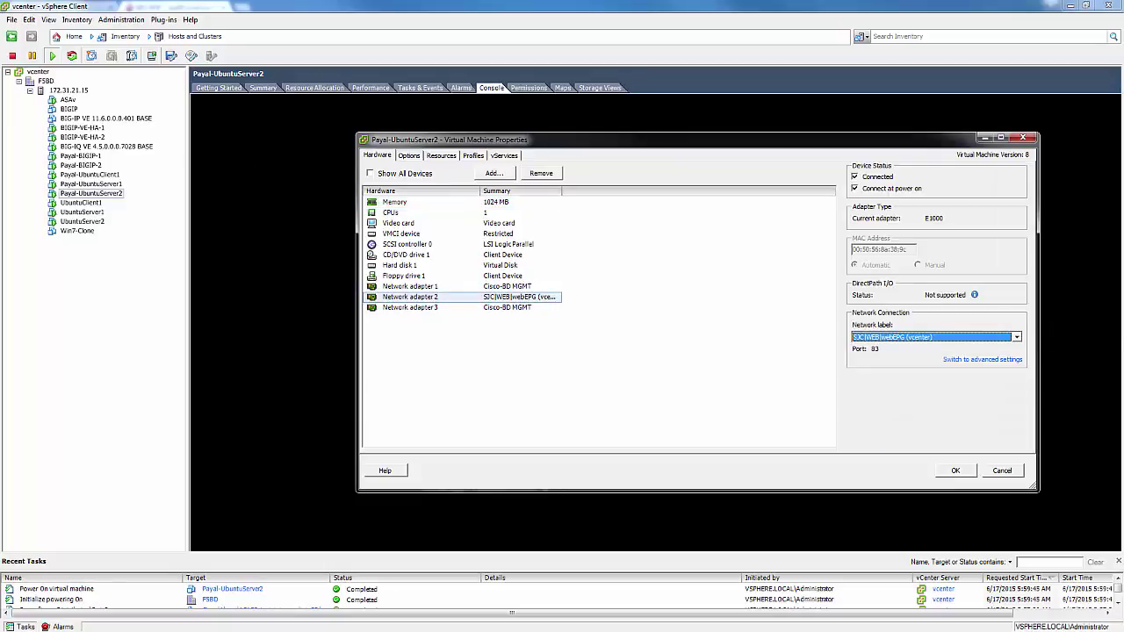
pyautogui.moveTo(1038, 490); pyautogui.dragTo(1041, 511)
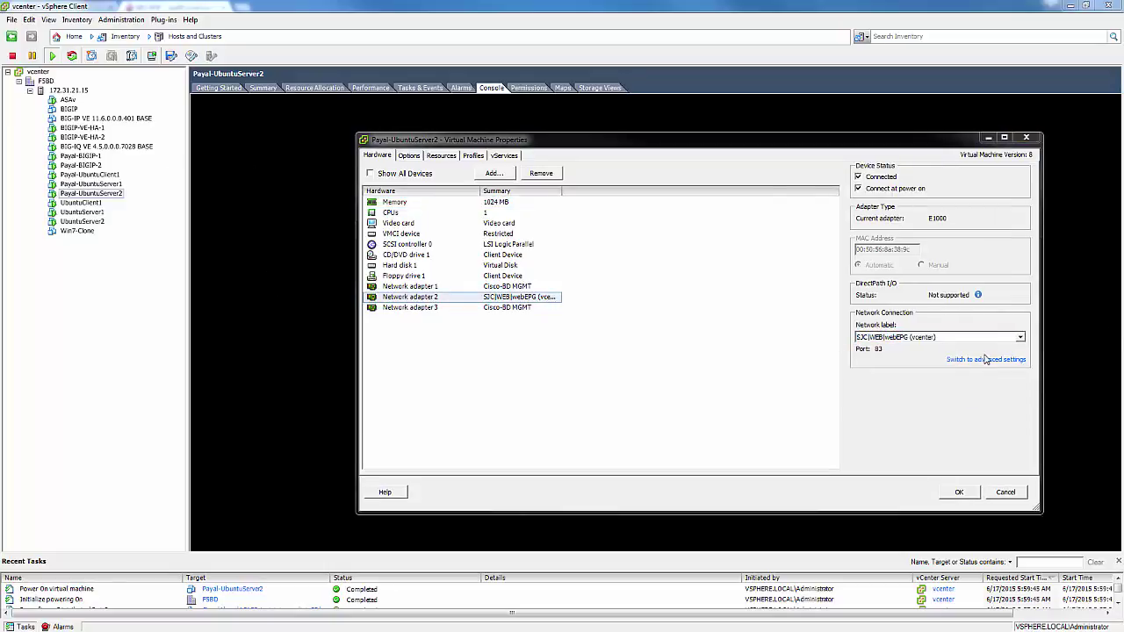
pyautogui.click(1021, 341)
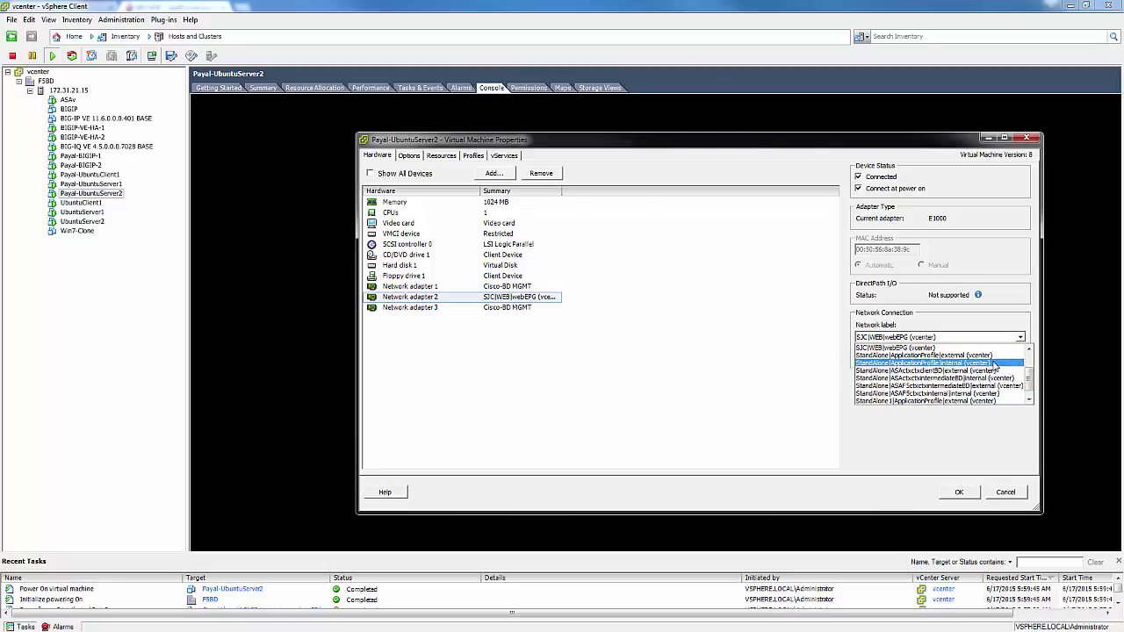
pyautogui.click(994, 363)
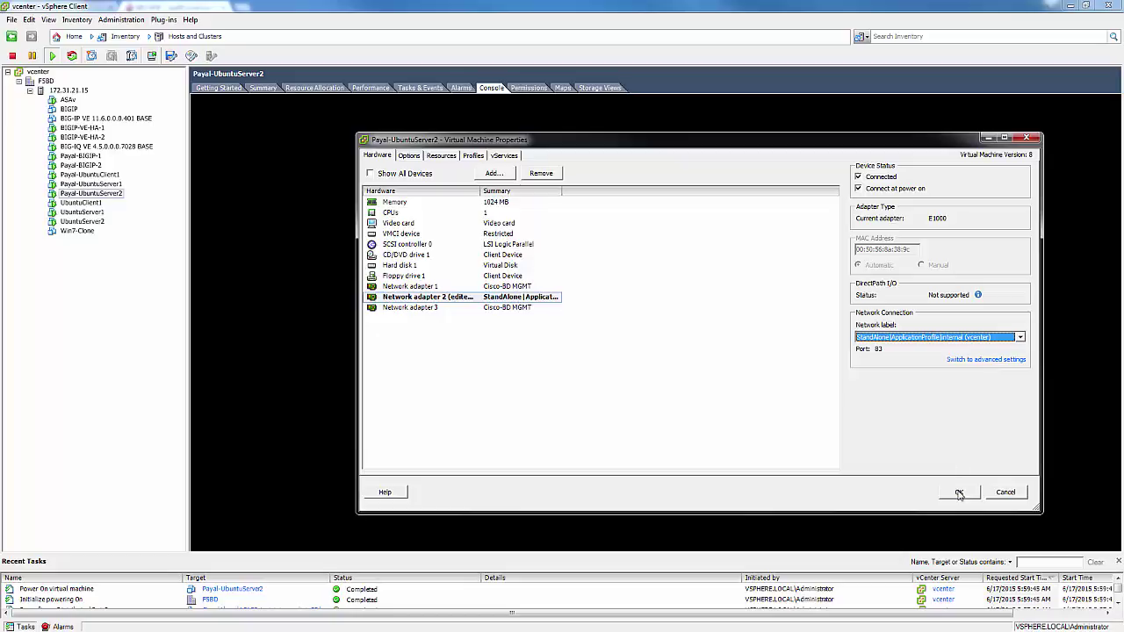
pyautogui.click(960, 494)
# - Ping 192.168.68.5 from the UbuntuServer2 console, confirming 0% loss, then switch to PuTTY
pyautogui.click(960, 494)
pyautogui.write('ping 192.')
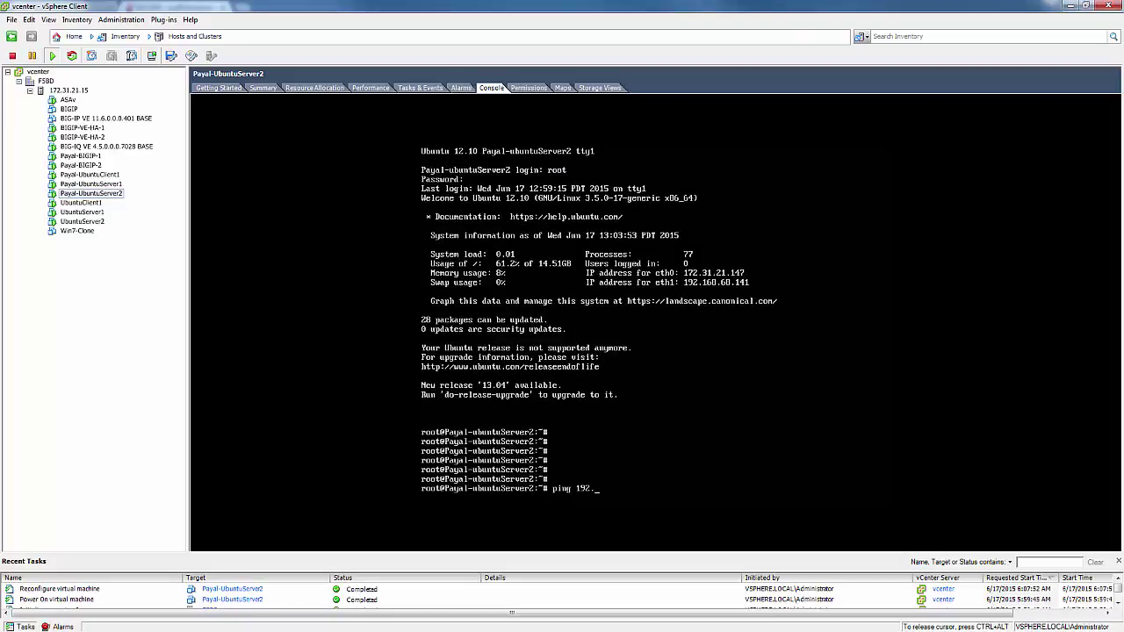
pyautogui.write('168.60.5')
pyautogui.press('Return')
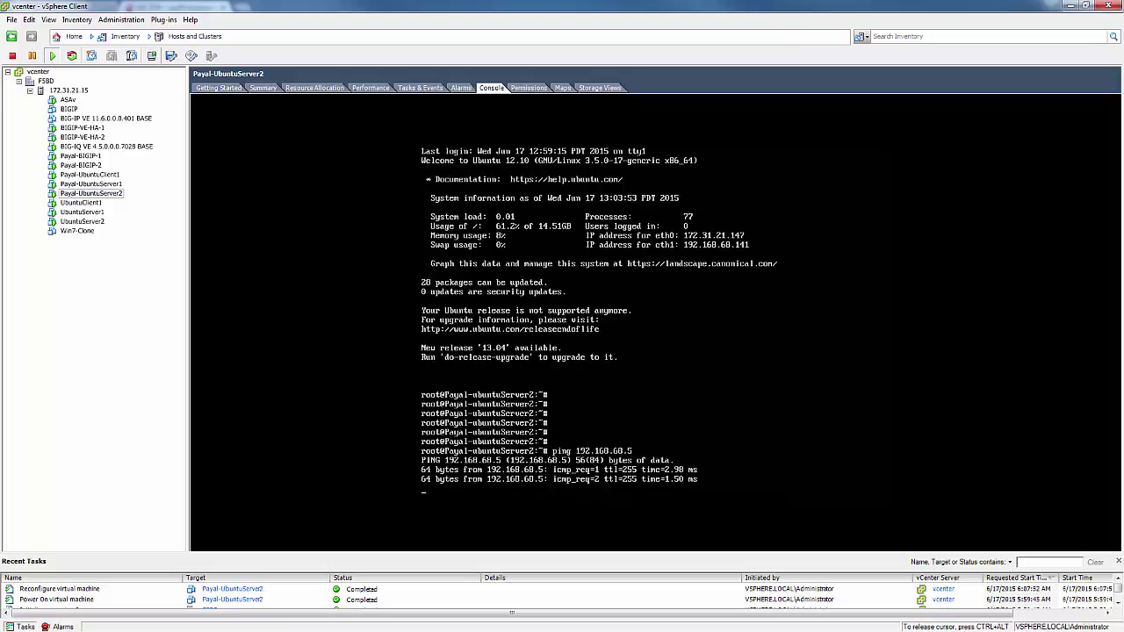
pyautogui.hotkey('ctrl', 'c')
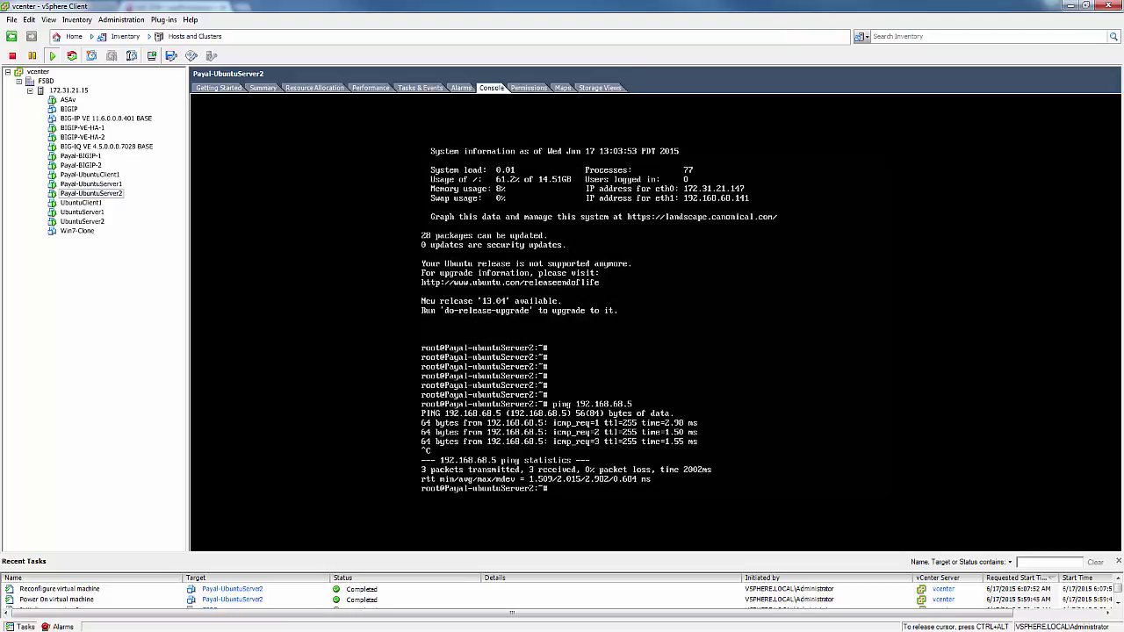
pyautogui.hotkey('ctrl', 'alt')
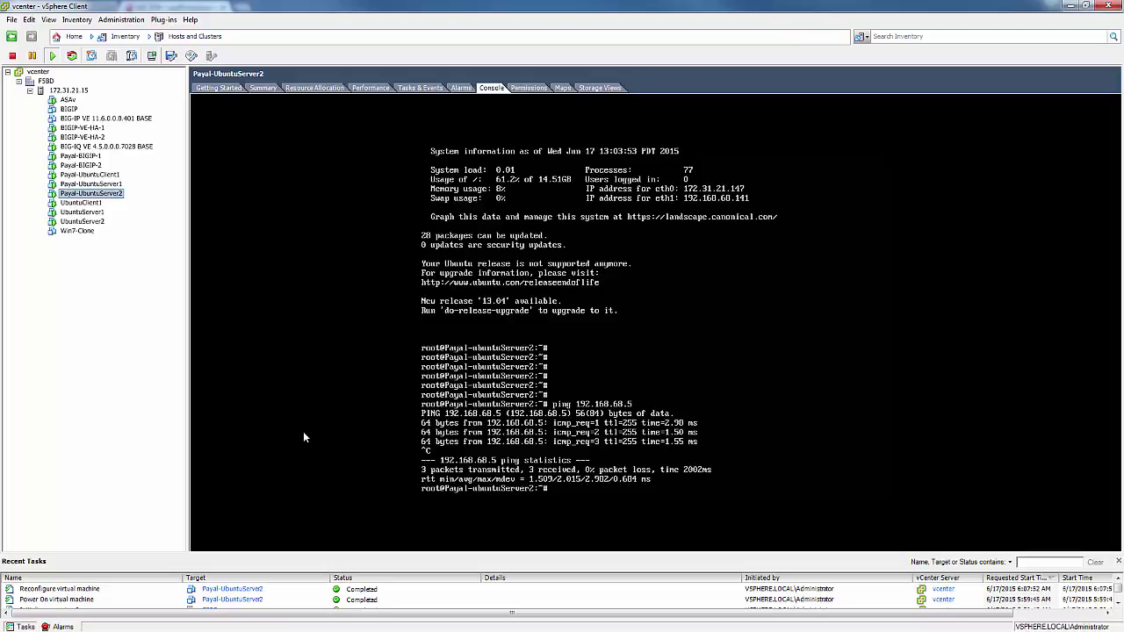
pyautogui.hotkey('alt', 'Tab')
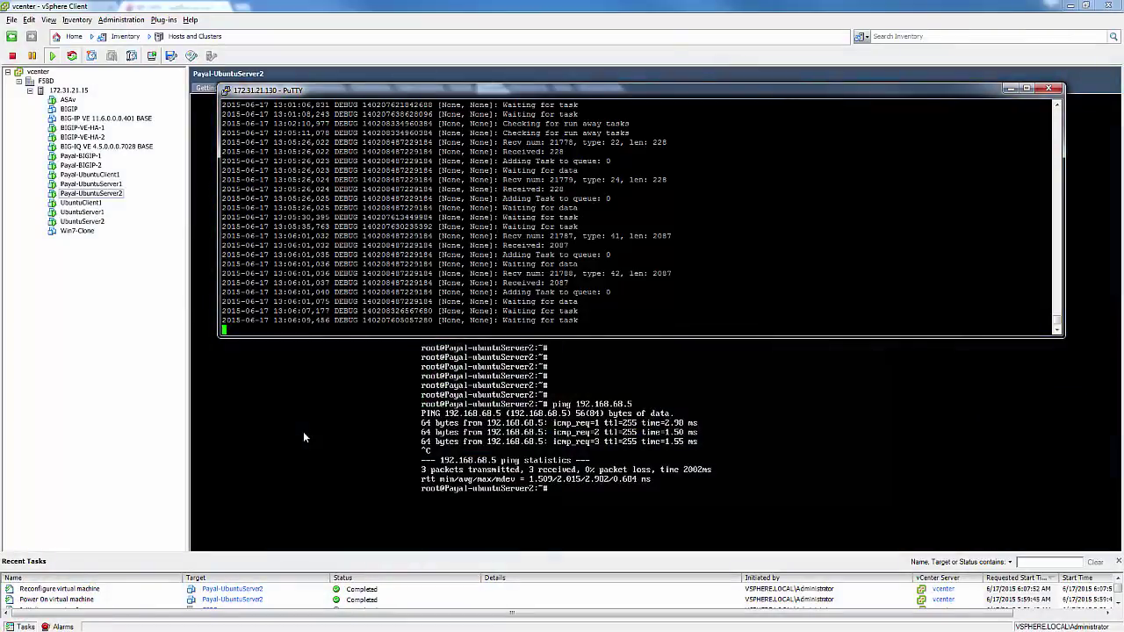
# - Enlarge the 172.31.21.130 PuTTY session window to show more of its debug log
pyautogui.moveTo(1062, 336); pyautogui.dragTo(1076, 410)
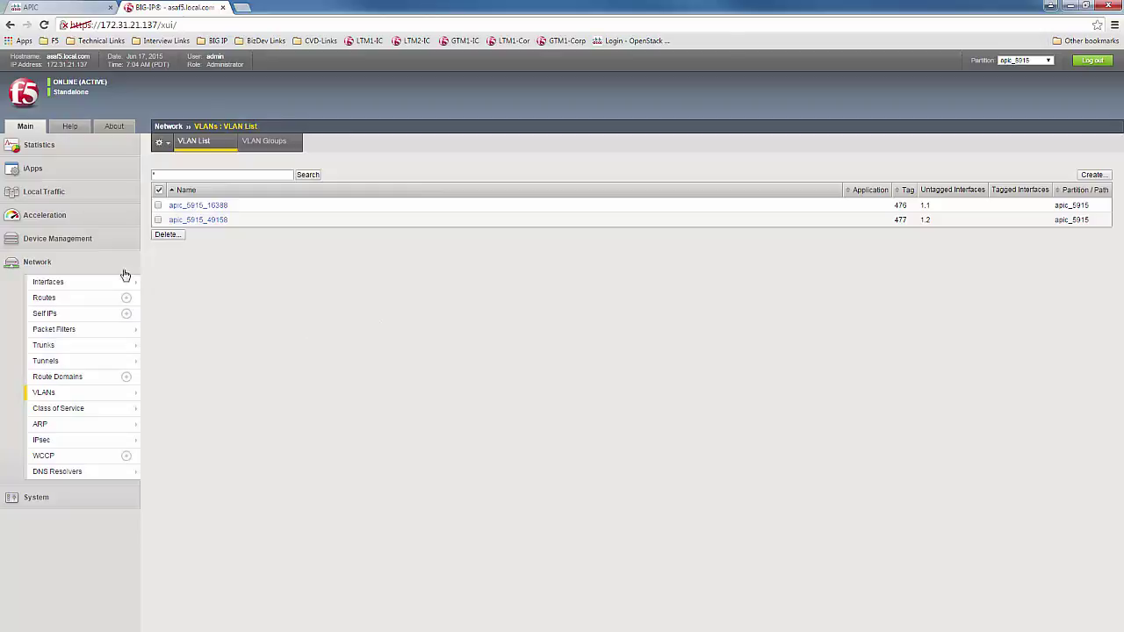
# - Open the BIG-IP Local Traffic Node List listing nodes 192.168.68.140 and 192.168.68.141
pyautogui.click(94, 196)
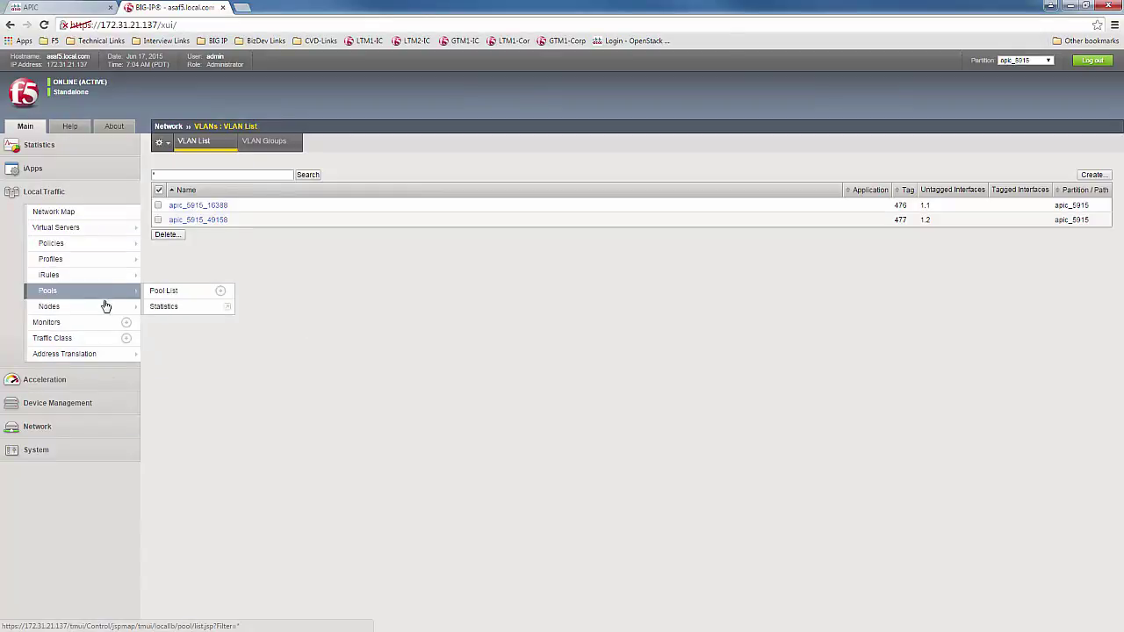
pyautogui.click(108, 307)
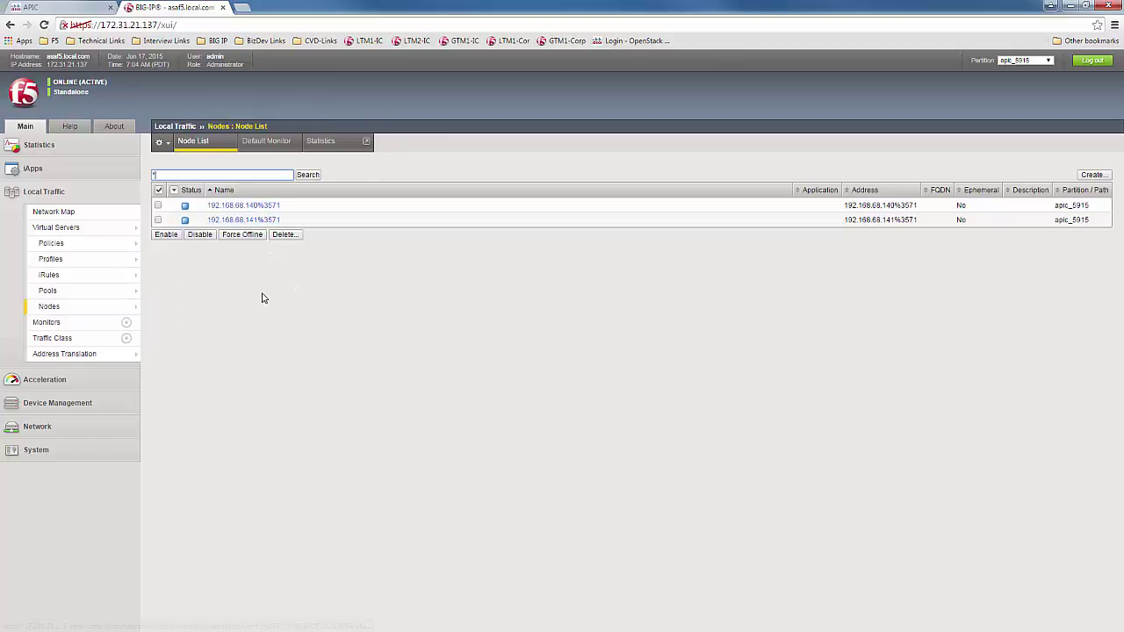
pyautogui.moveTo(51, 303)
# - On the ASA, create access list 'capture' with permit any4, then leave configuration mode
pyautogui.hotkey('alt', 'Tab')
pyautogui.write('conf')
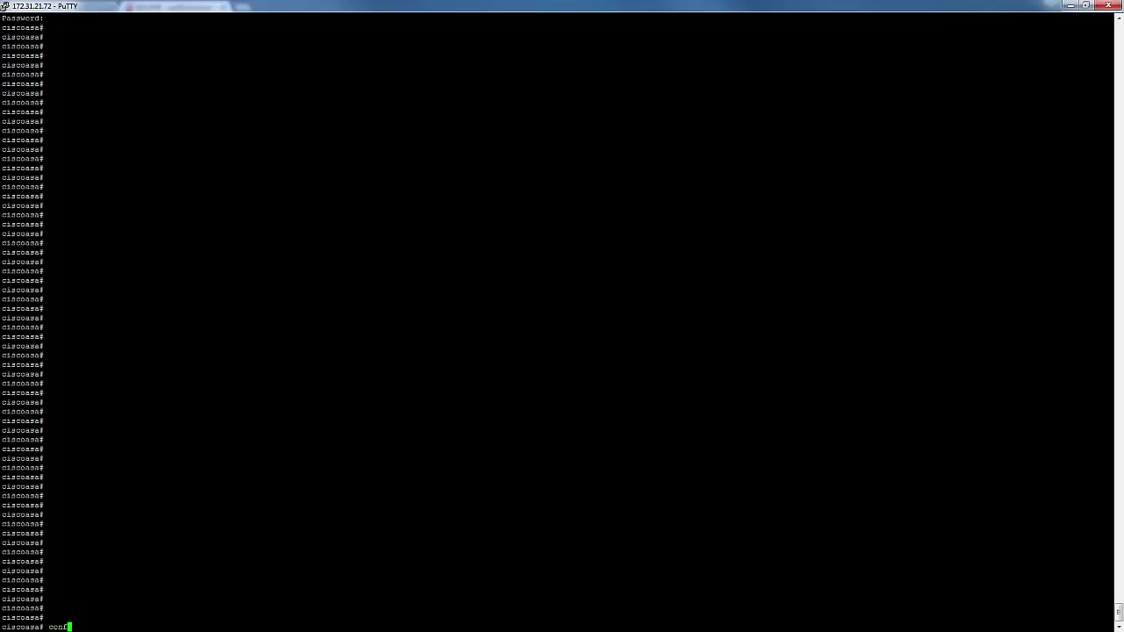
pyautogui.write(' t')
pyautogui.press('Return')
pyautogui.press('Return')
pyautogui.press('Return')
pyautogui.press('Return')
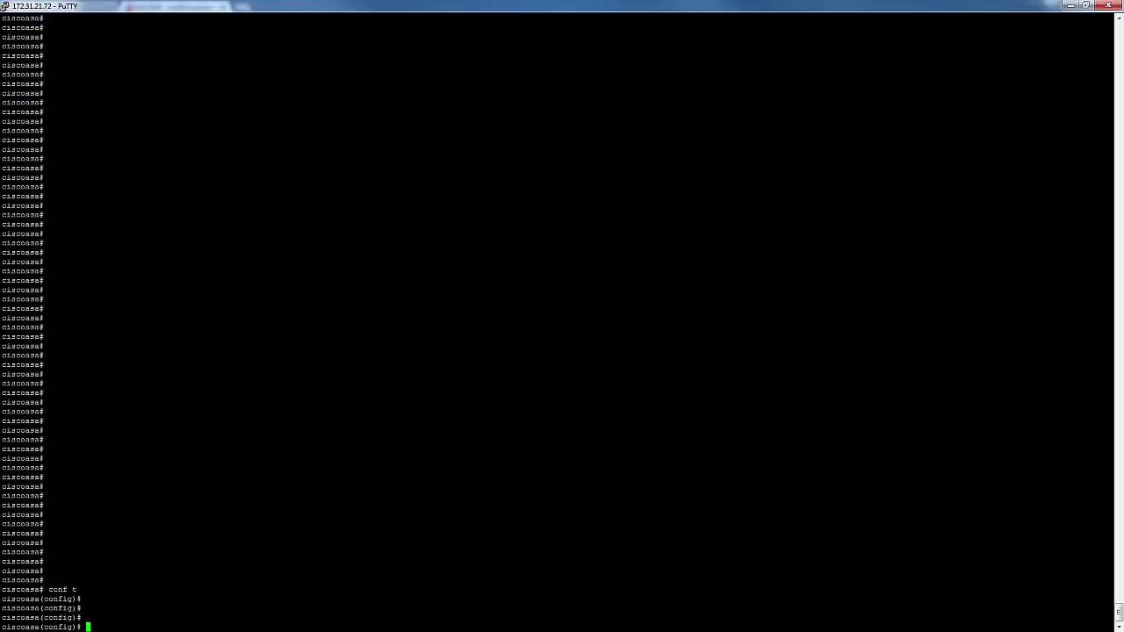
pyautogui.write('access-list capture permit ?')
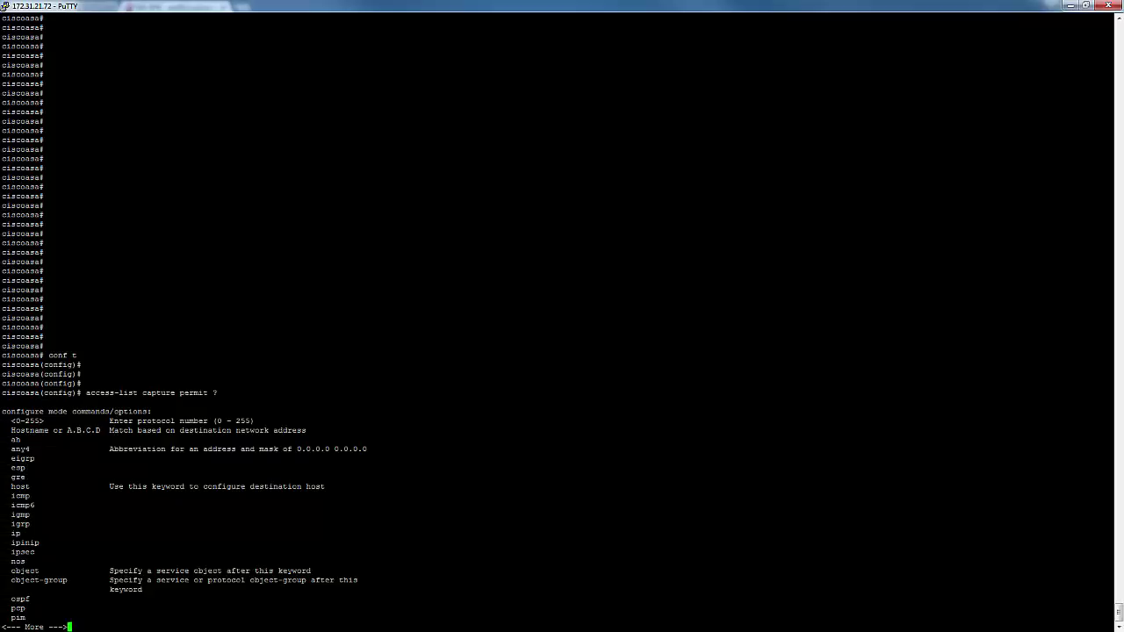
pyautogui.write('qany4')
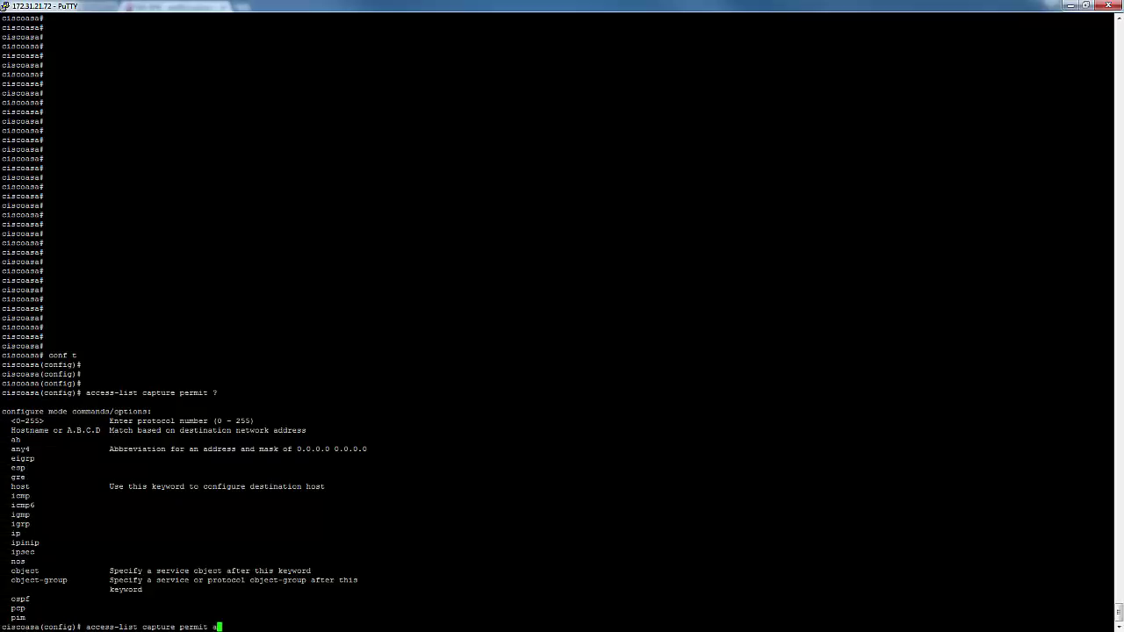
pyautogui.press('Return')
pyautogui.press('Return')
pyautogui.press('Return')
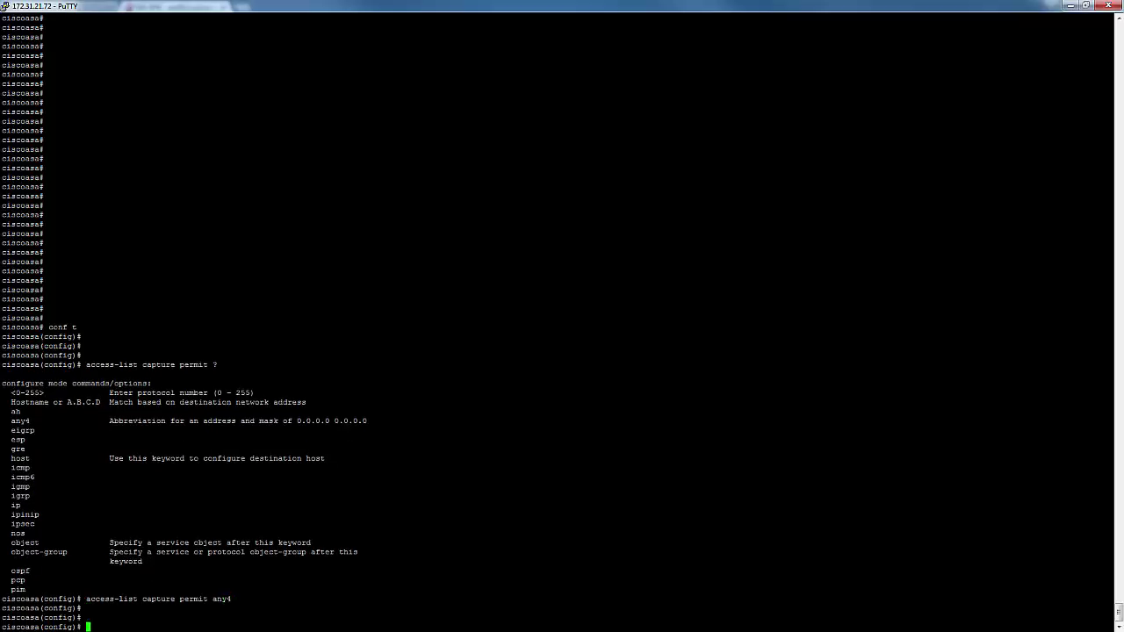
pyautogui.write('exit')
pyautogui.press('Return')
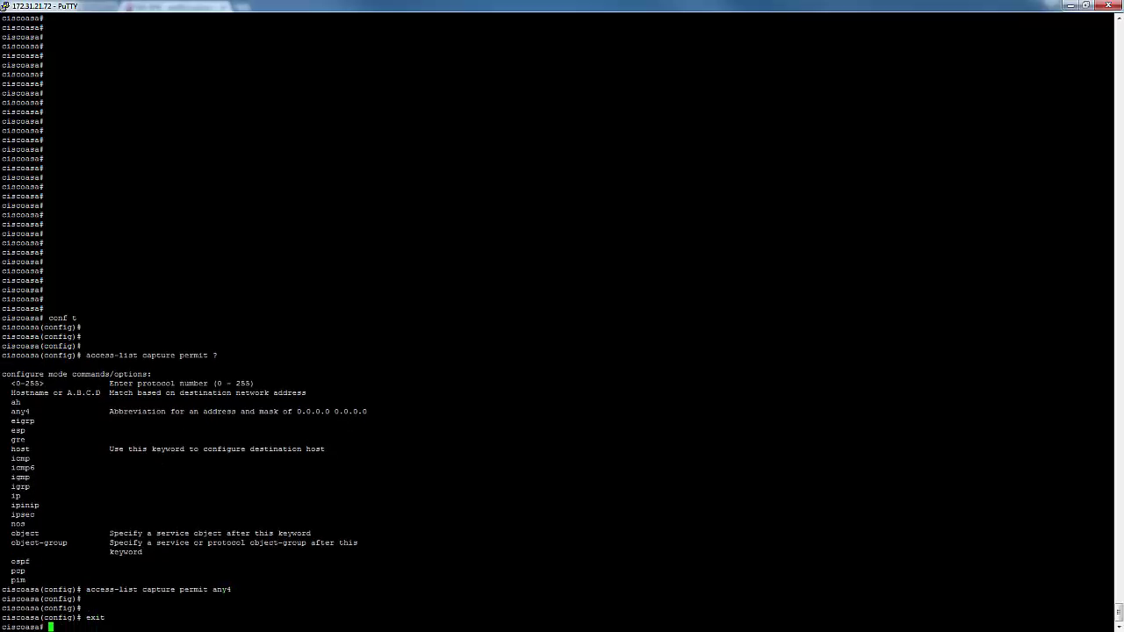
pyautogui.press('Return')
# - Start real-time capture 'c' on interface externalIf using access list capture
pyautogui.write('capture c acc')
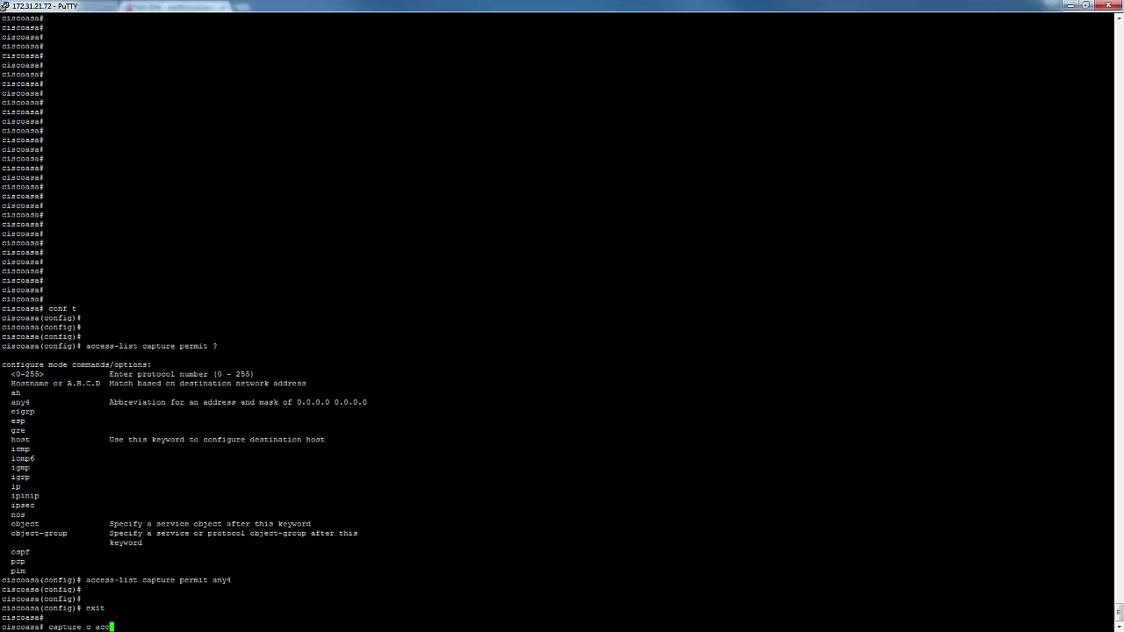
pyautogui.write('ess-list capture interface in')
pyautogui.press('Tab')
pyautogui.press('BackSpace')
pyautogui.press('BackSpace')
pyautogui.write('externalIf')
pyautogui.press('Tab')
pyautogui.write('re')
pyautogui.press('Tab')
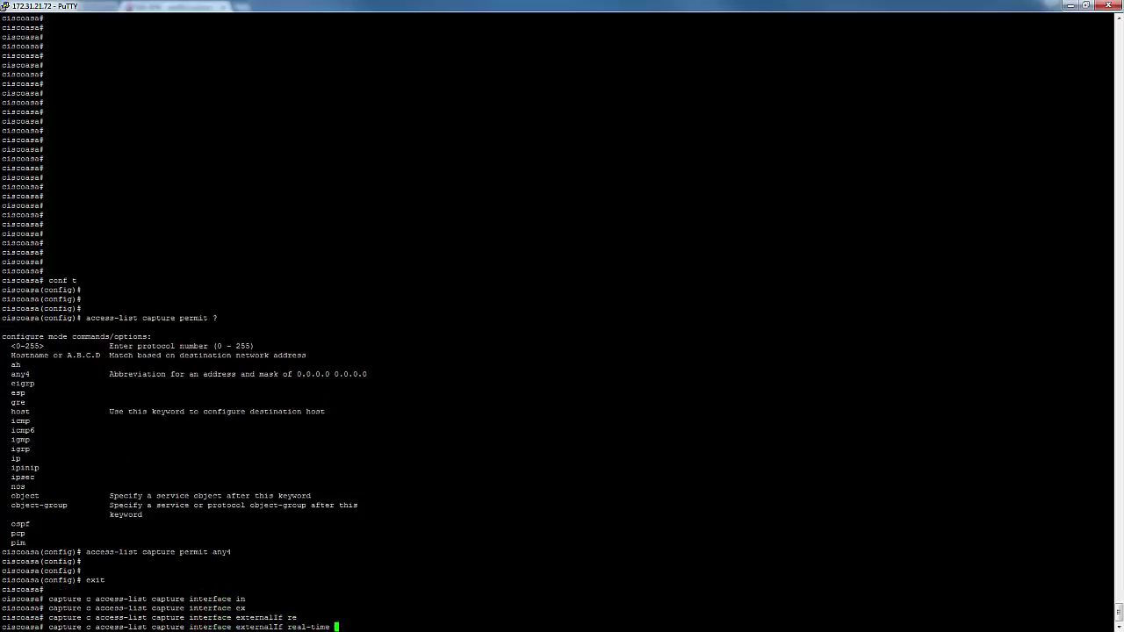
pyautogui.press('Return')
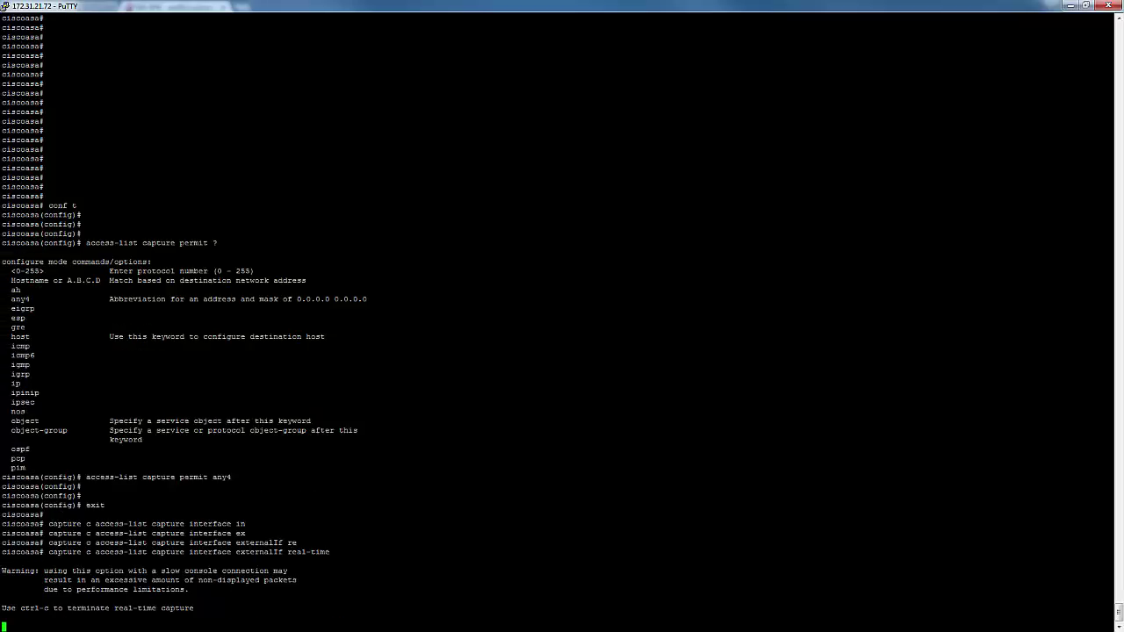
pyautogui.hotkey('alt', 'Tab')
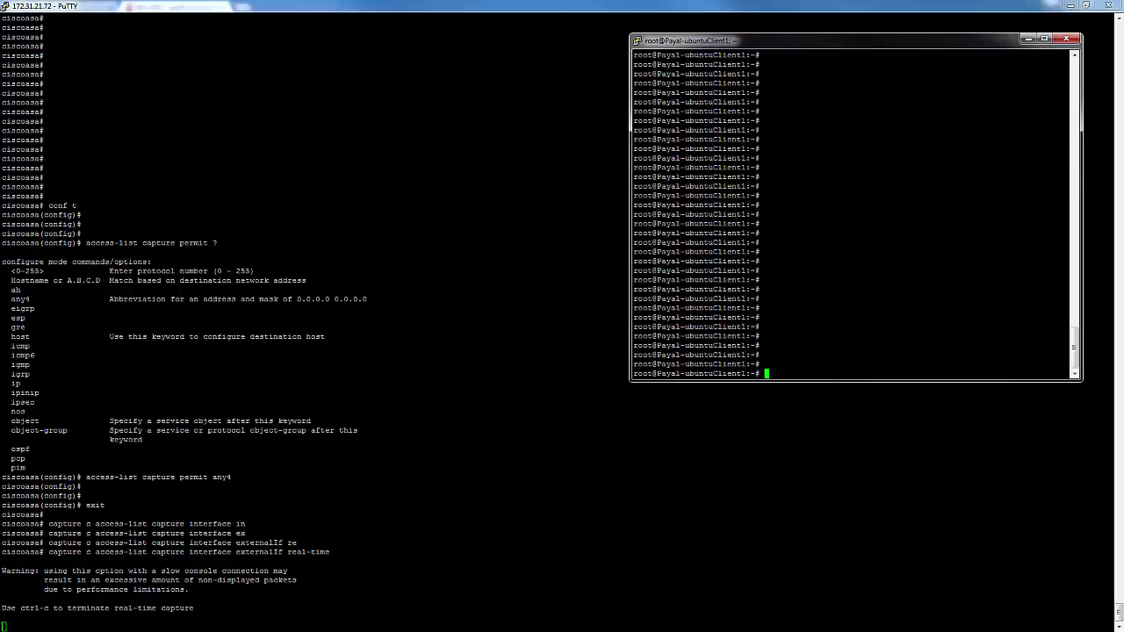
pyautogui.write('curl http://10.168.68.100')
pyautogui.press('Return')
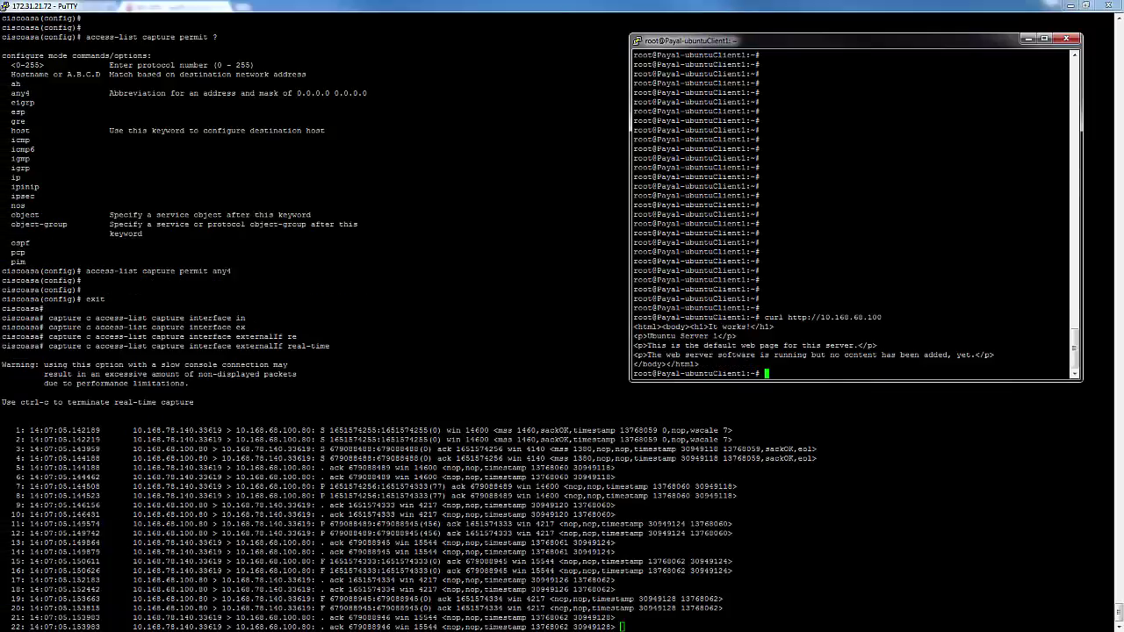
pyautogui.press('Up')
pyautogui.press('Return')
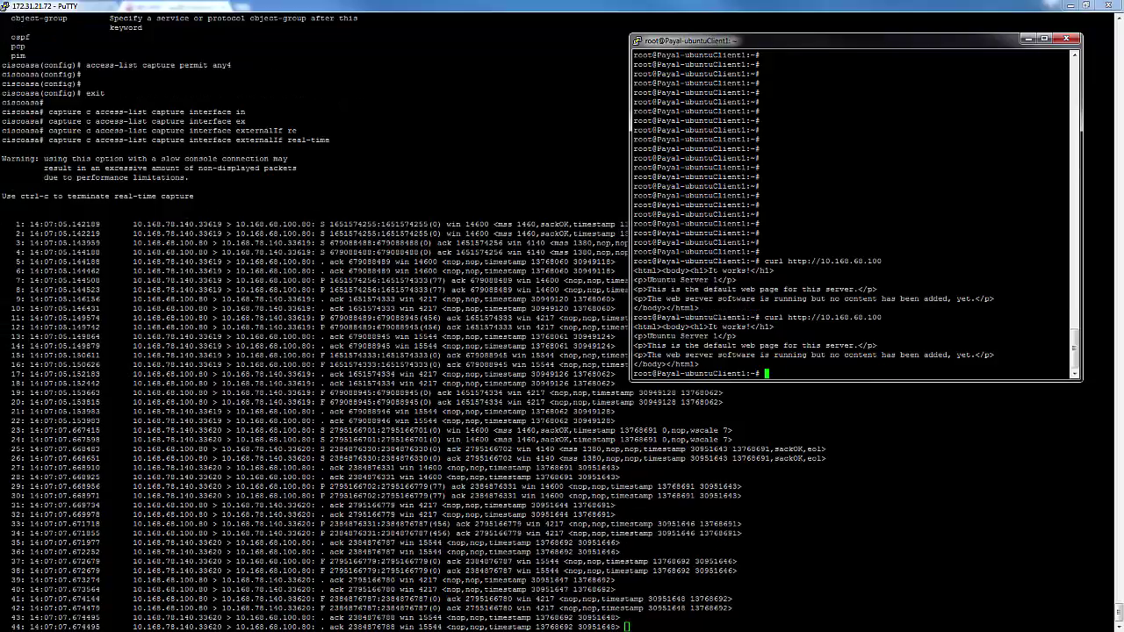
pyautogui.press('Up')
pyautogui.press('Return')
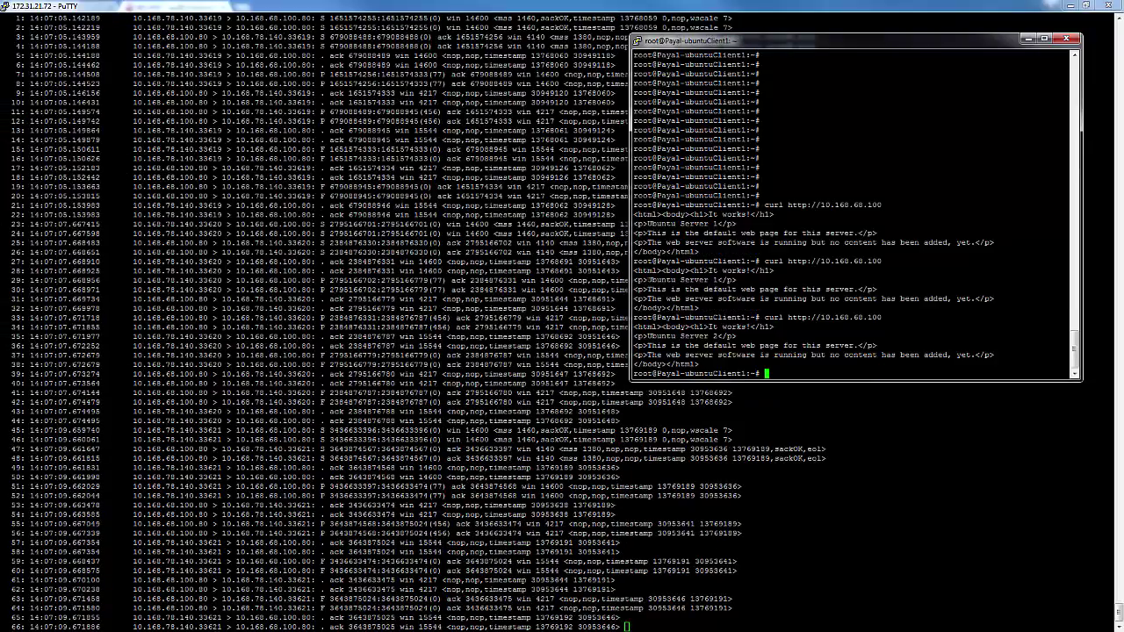
# - Highlight the reply lines from Ubuntu Server 1 and Ubuntu Server 2
pyautogui.moveTo(644, 279); pyautogui.dragTo(717, 279)
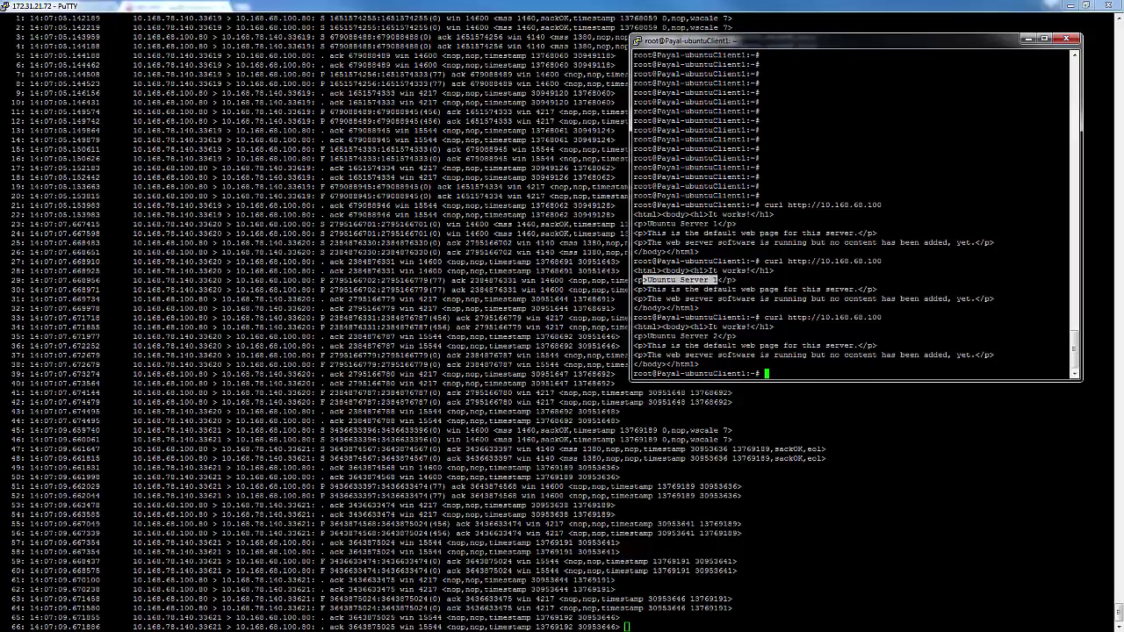
pyautogui.moveTo(642, 335); pyautogui.dragTo(720, 335)
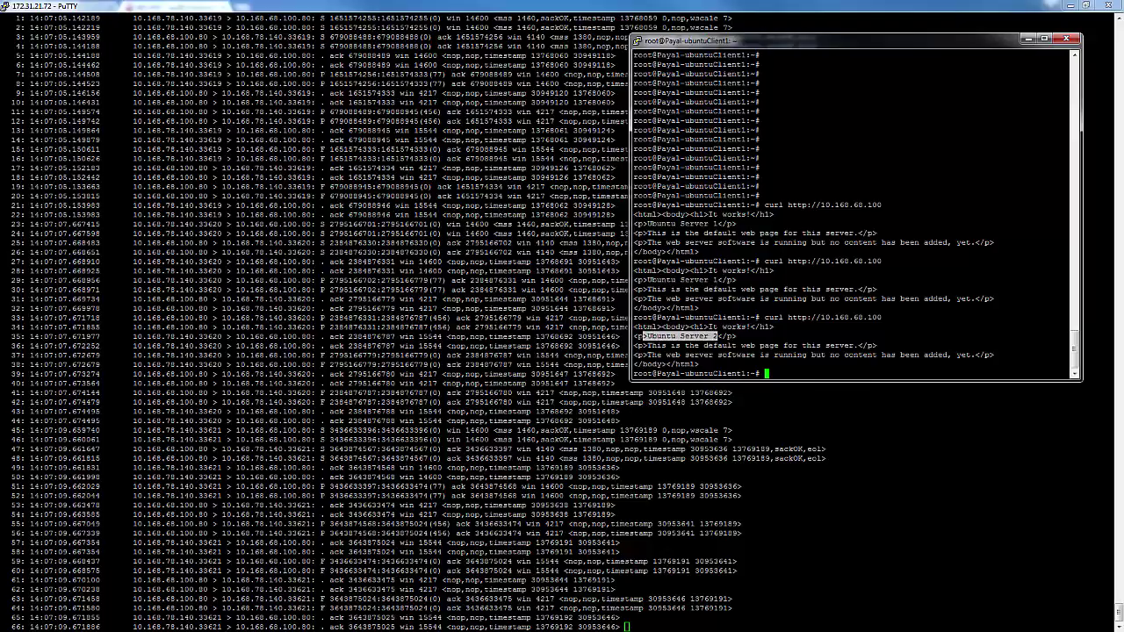
pyautogui.hotkey('alt', 'Tab')
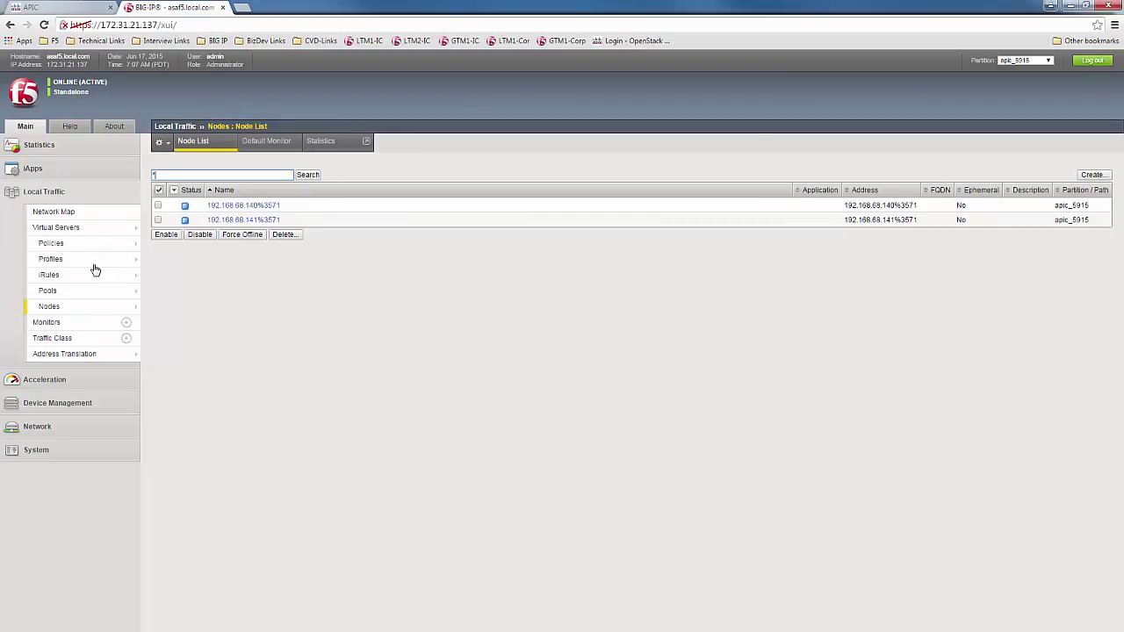
# - Show apic_5915_5293_ADC's statistics: 42 packets in, 35 out, 7 connections
pyautogui.moveTo(86, 237)
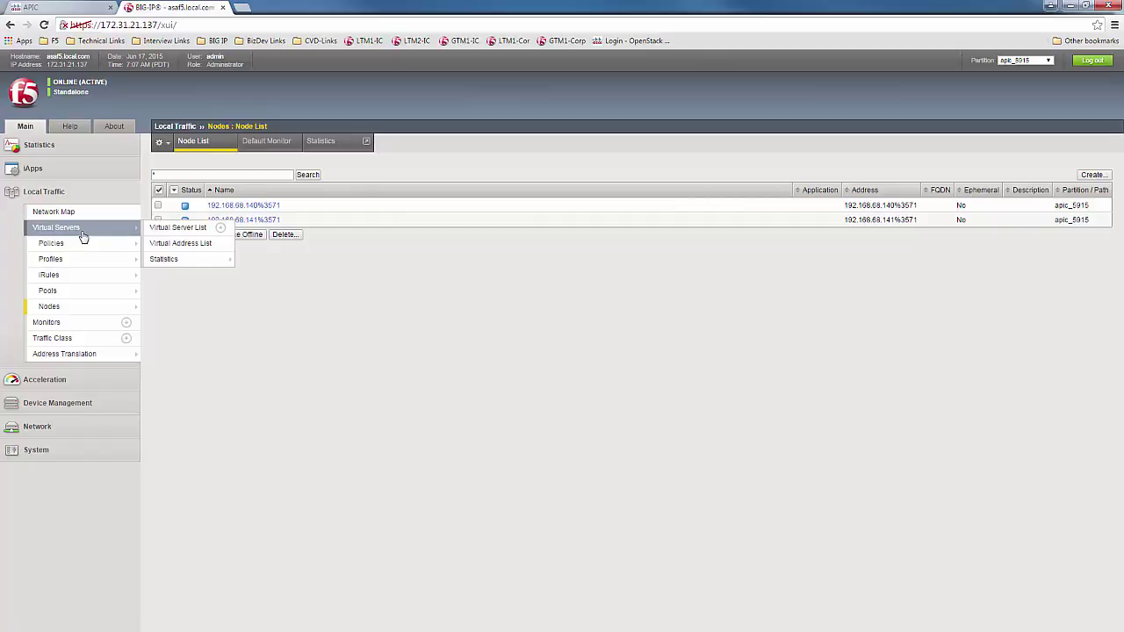
pyautogui.click(177, 227)
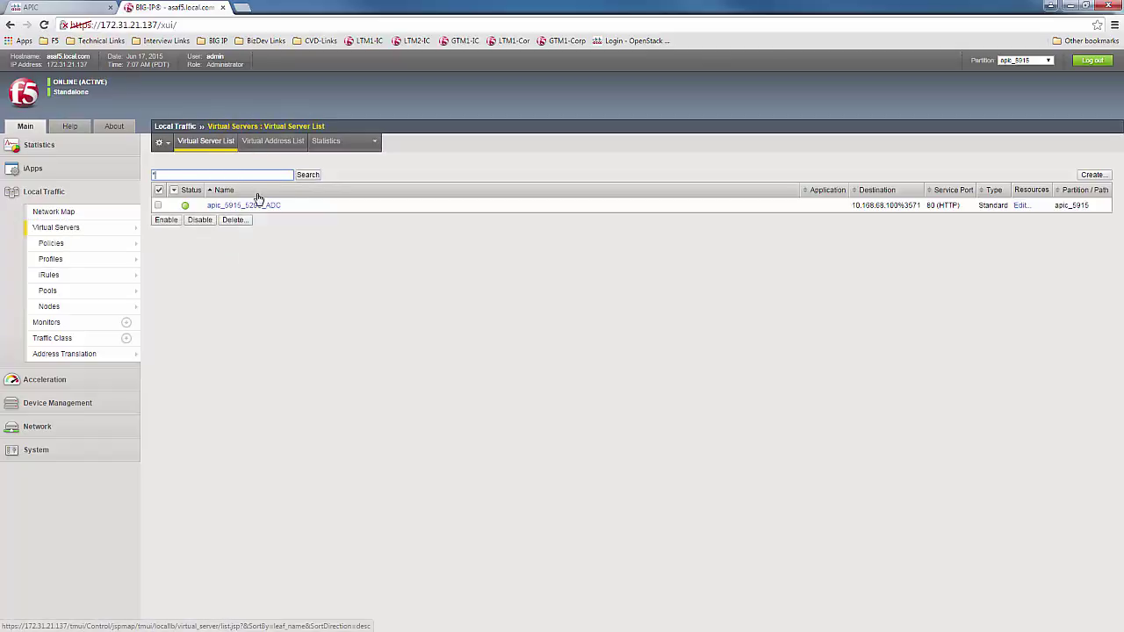
pyautogui.click(264, 204)
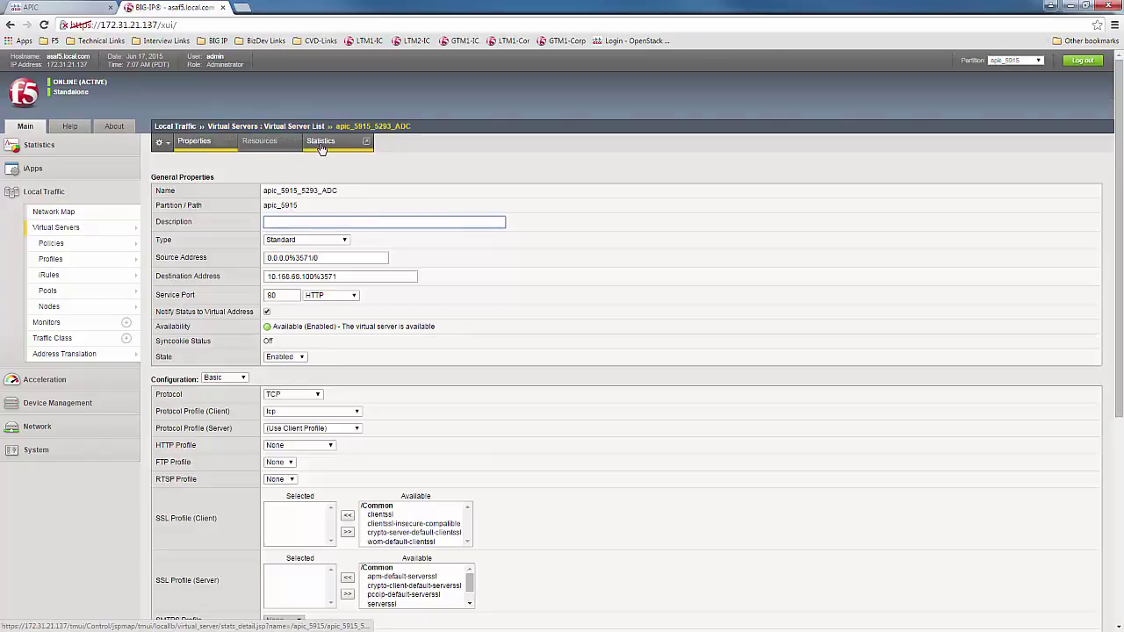
pyautogui.click(321, 144)
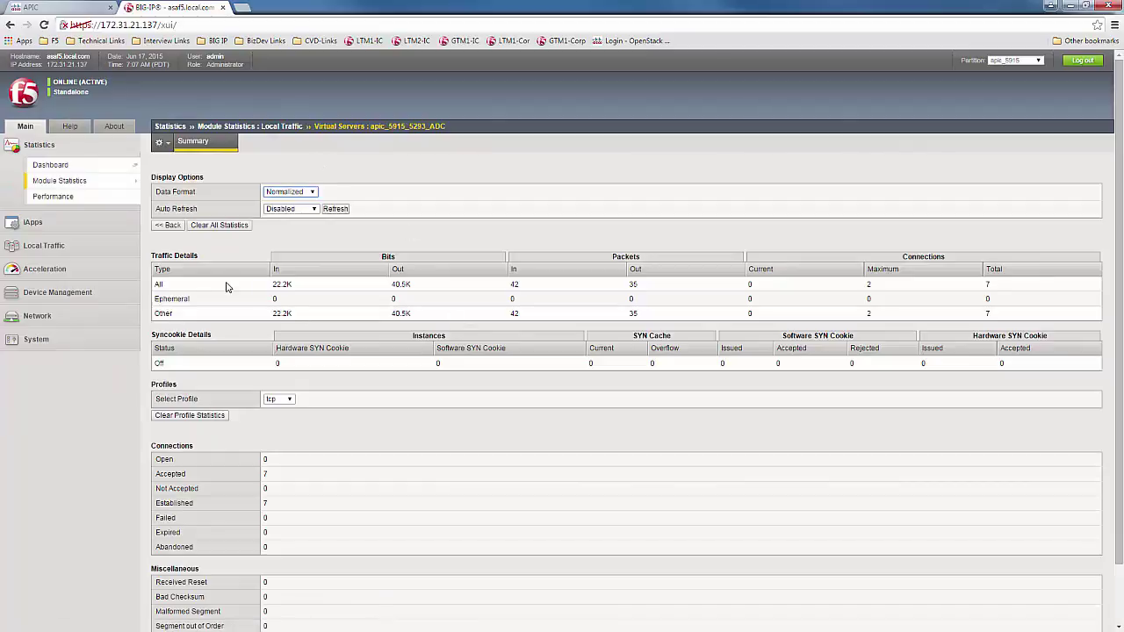